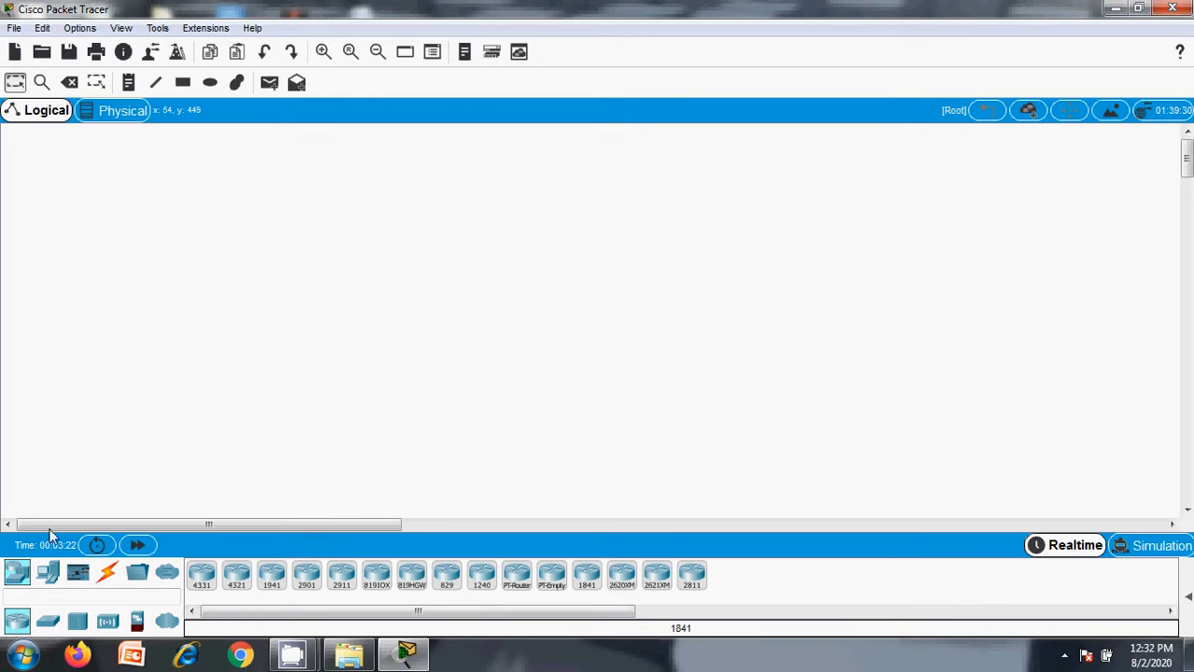
Place three generic PCs in the logical workspace, spaced vertically in a rough column near its left edge.
left_click(48, 574)
left_click(201, 574)
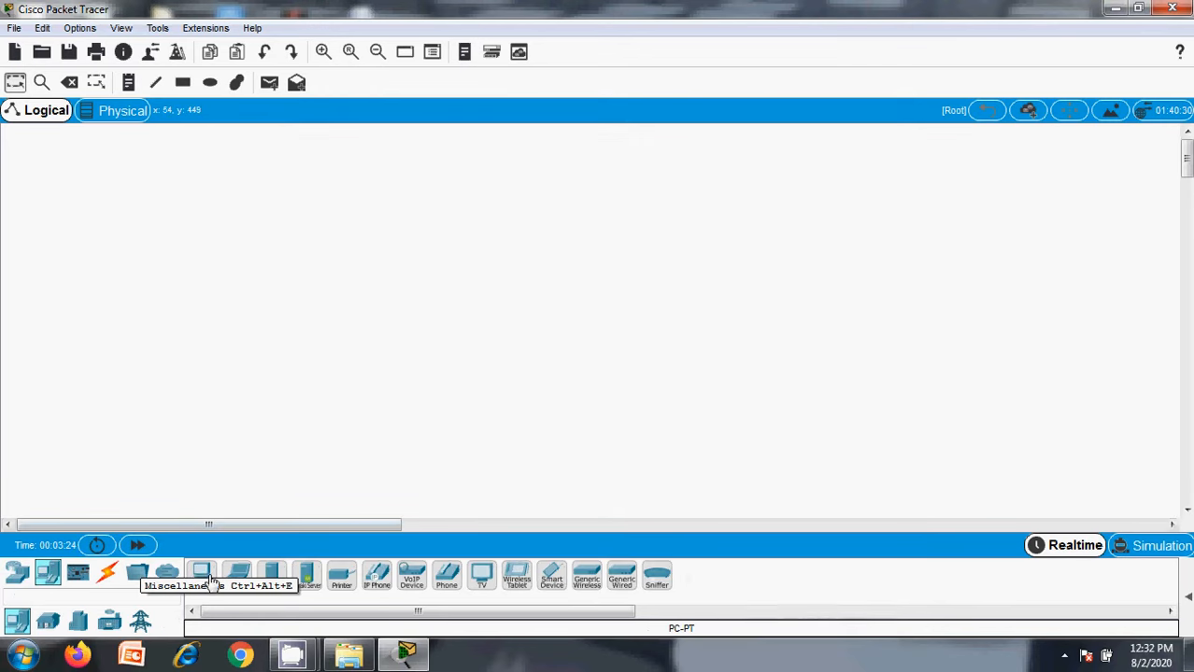
left_click(172, 245)
left_click(201, 573)
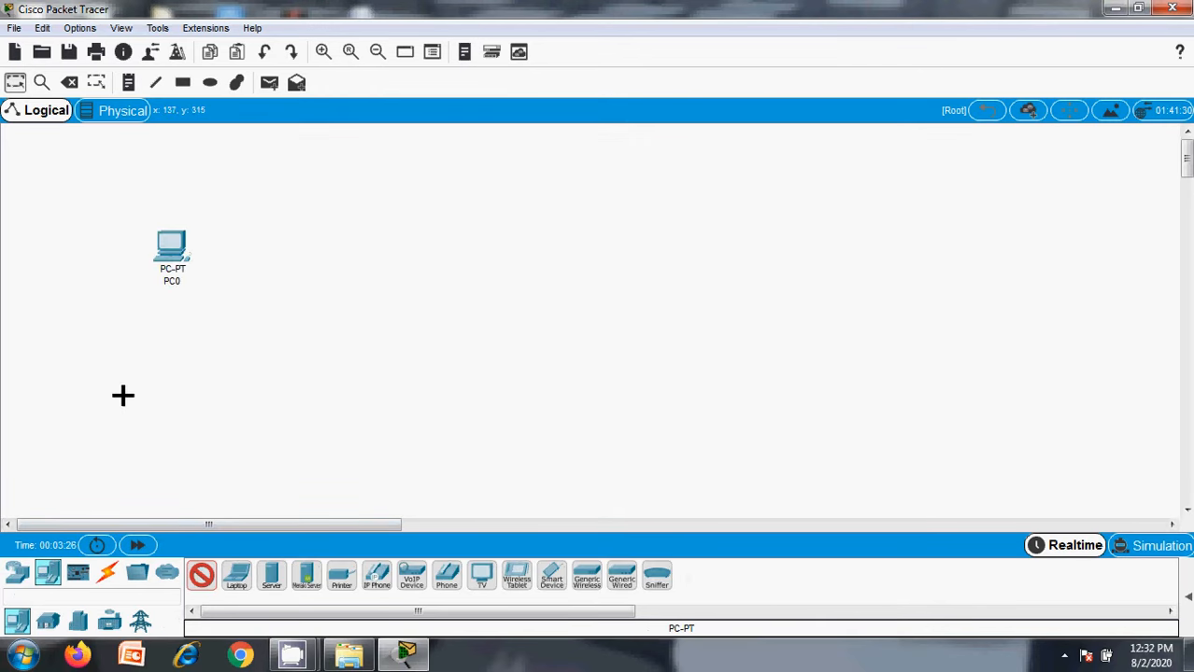
left_click(165, 402)
left_click_drag(152, 417, 166, 425)
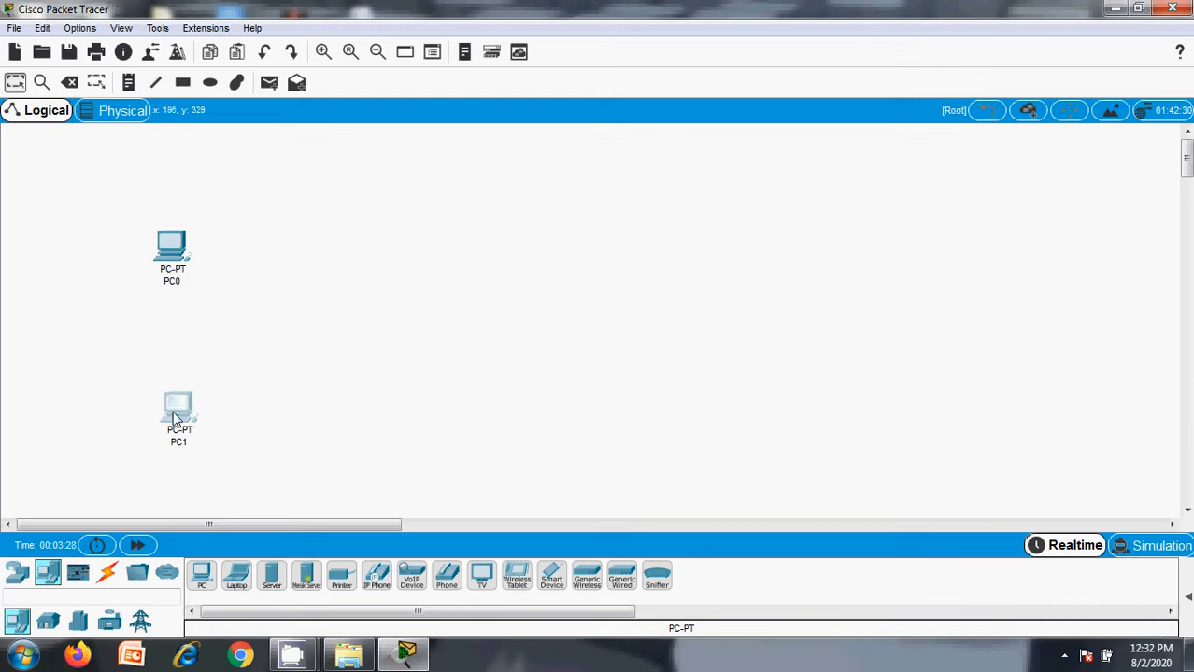
left_click(201, 574)
left_click(232, 155)
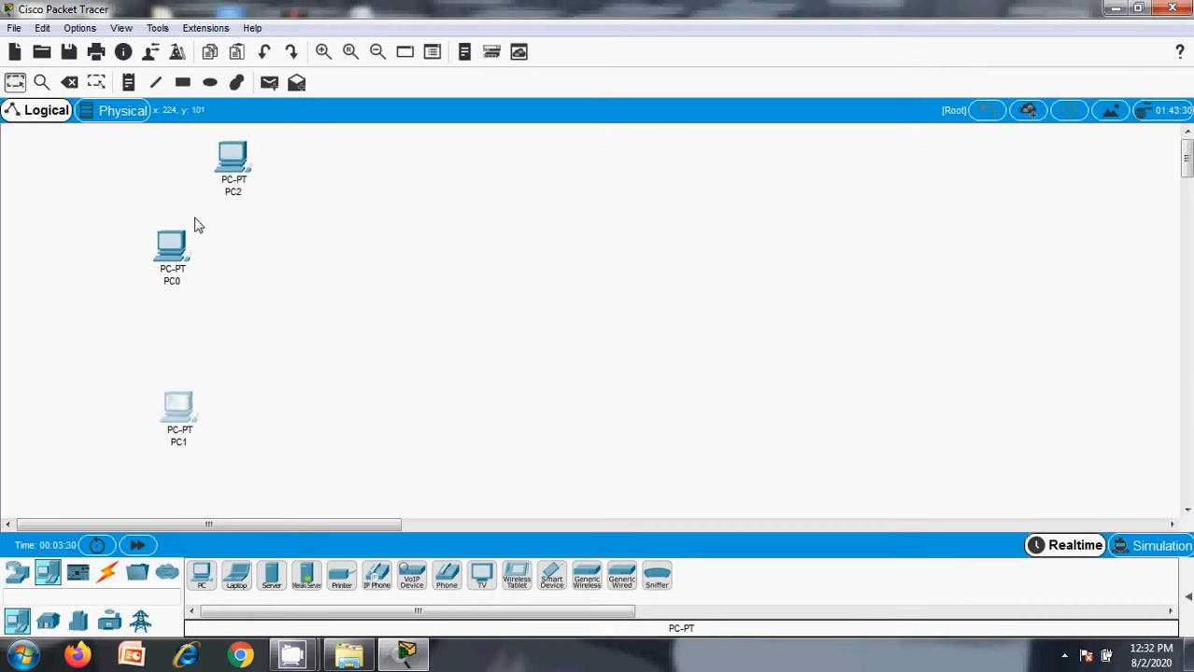
left_click_drag(180, 254, 211, 297)
left_click_drag(178, 411, 224, 418)
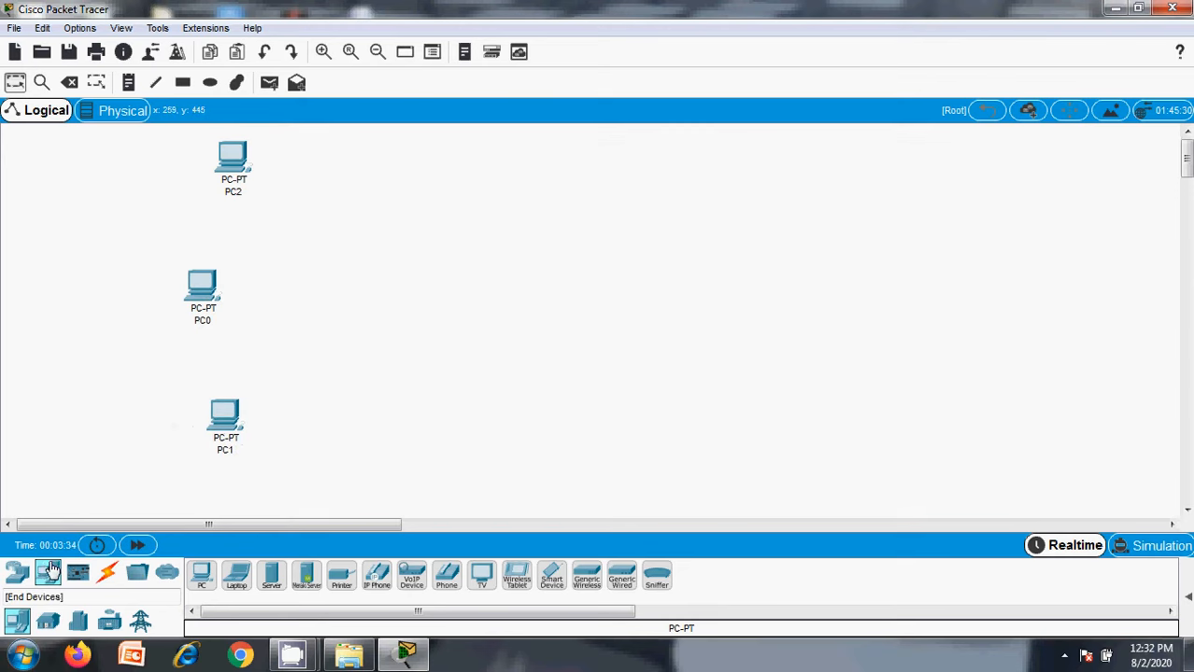
Add a 2960 switch to the right of the three PCs.
left_click(16, 573)
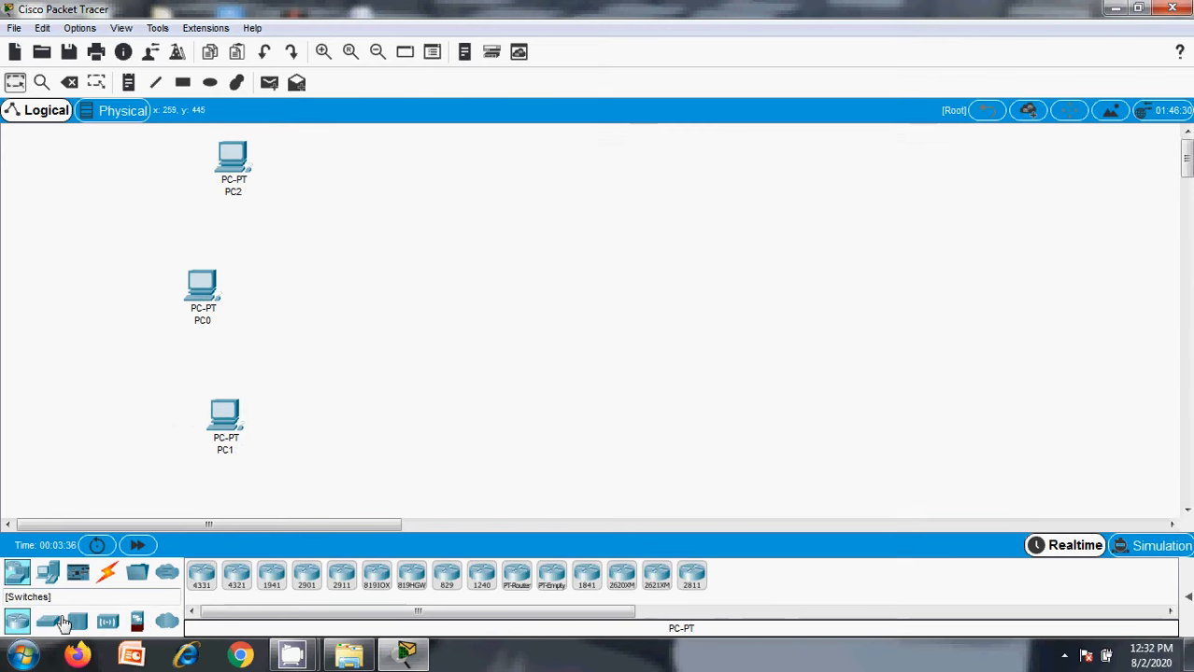
left_click(48, 621)
left_click(202, 574)
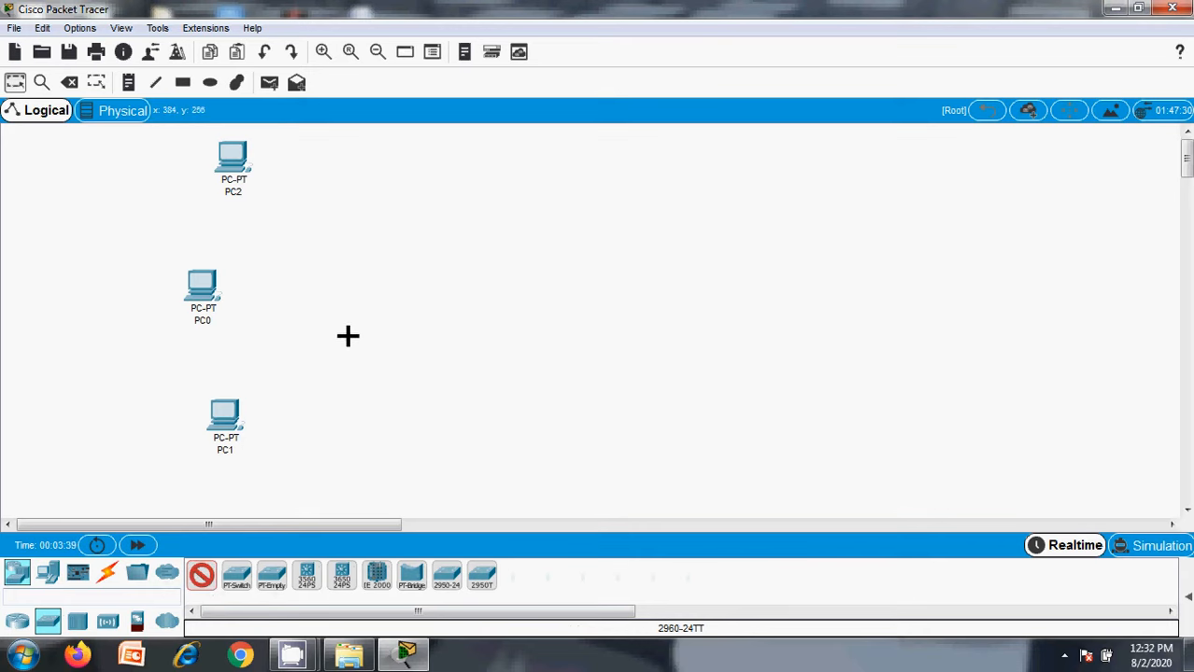
left_click(375, 299)
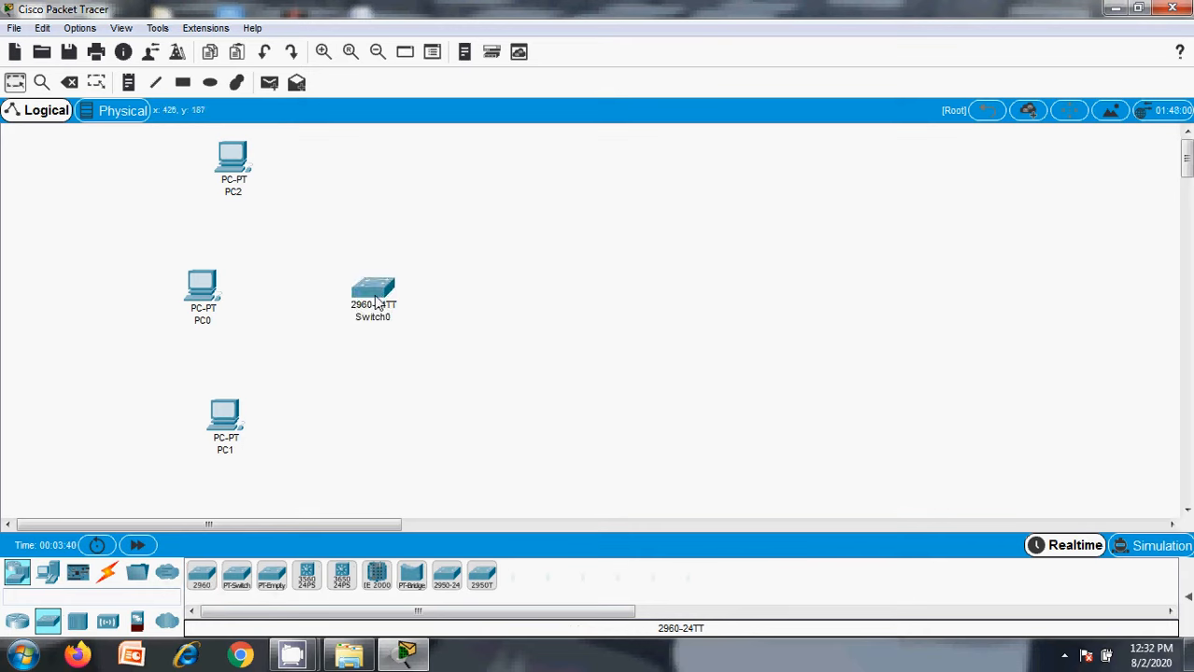
Add two 2911 routers side by side to the right of the switch.
left_click(16, 574)
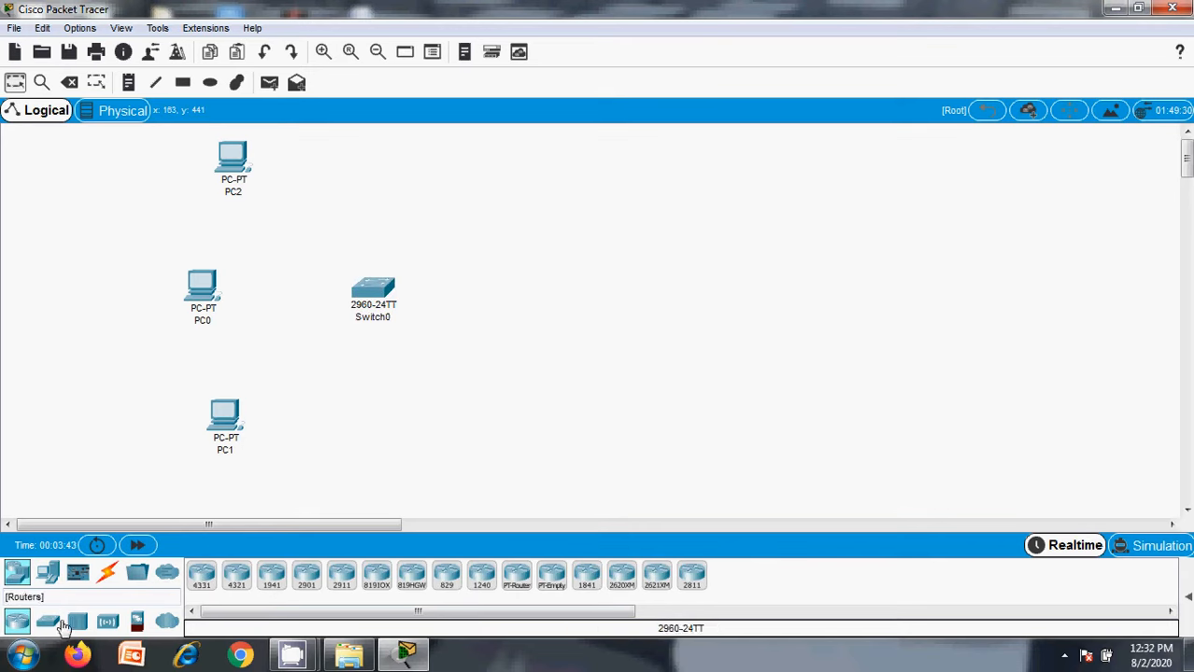
left_click(342, 576)
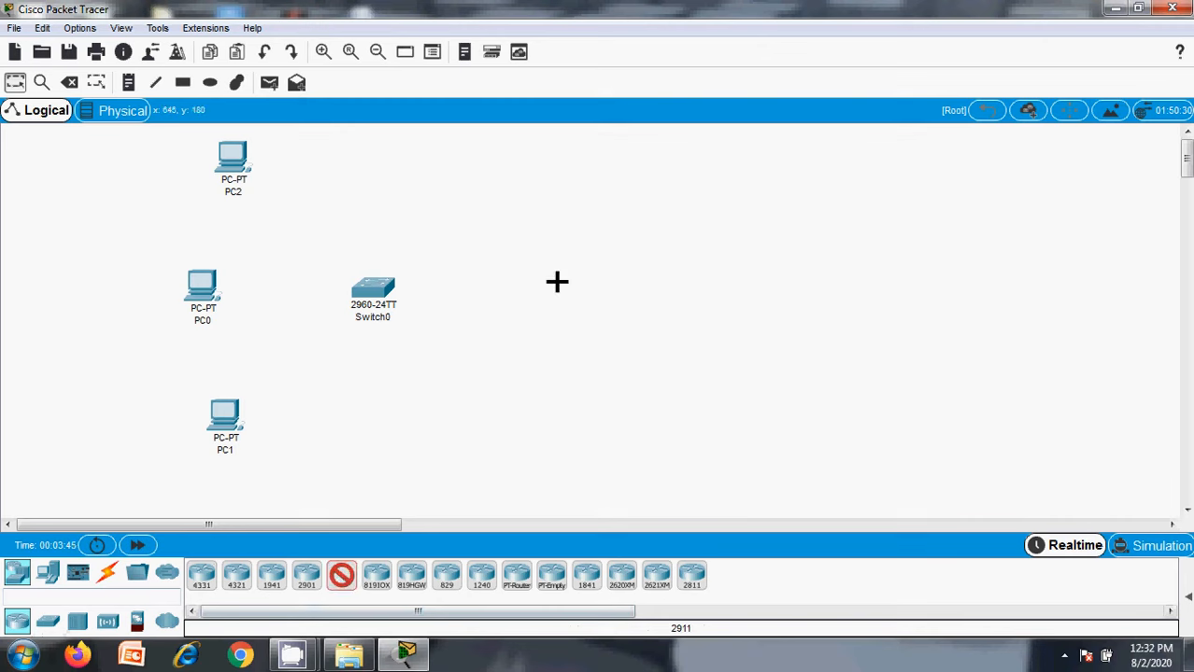
left_click(544, 299)
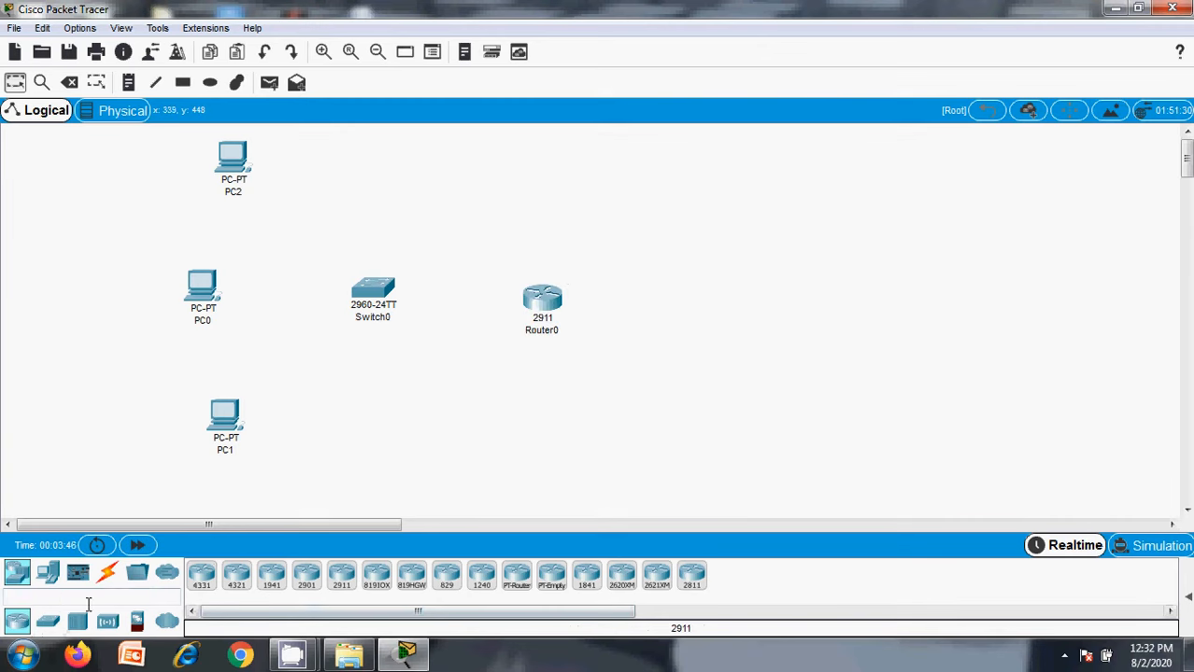
left_click(342, 576)
left_click(723, 298)
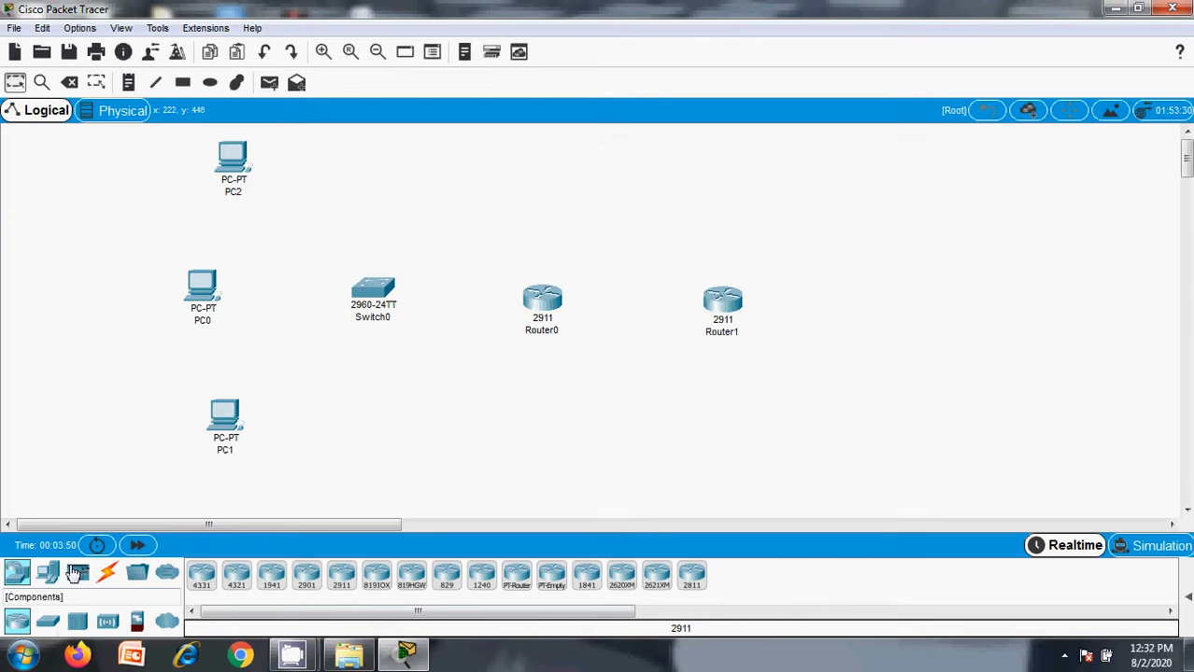
Add a second 2960 switch to the right of the second router.
left_click(44, 573)
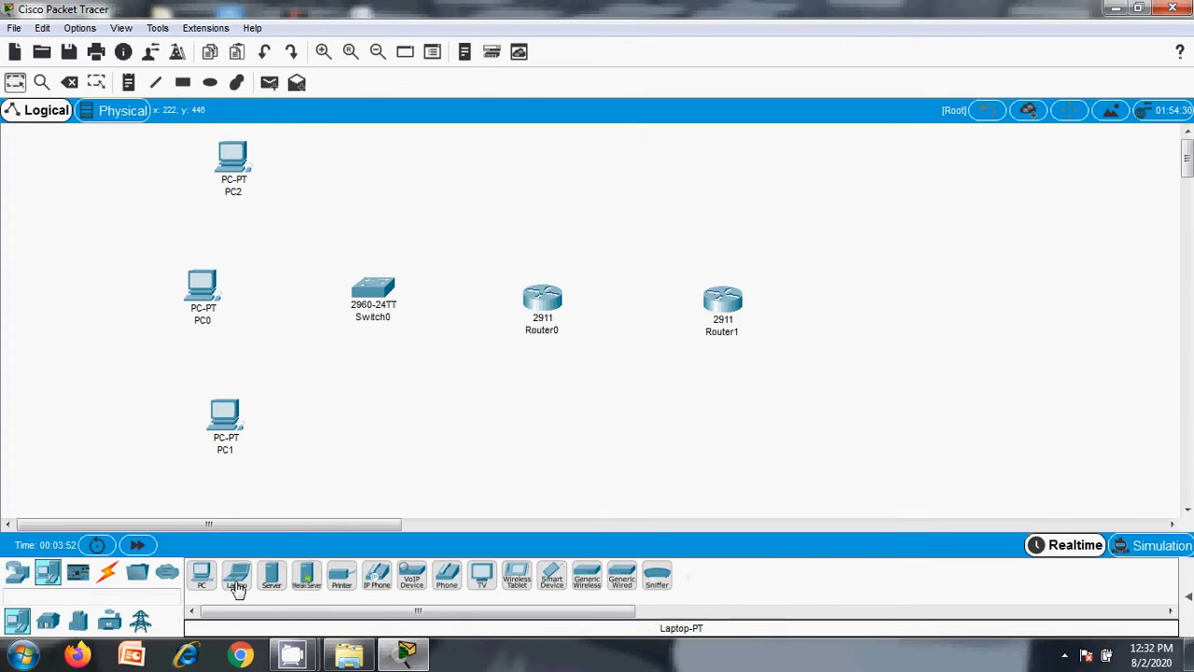
left_click(23, 576)
left_click(47, 621)
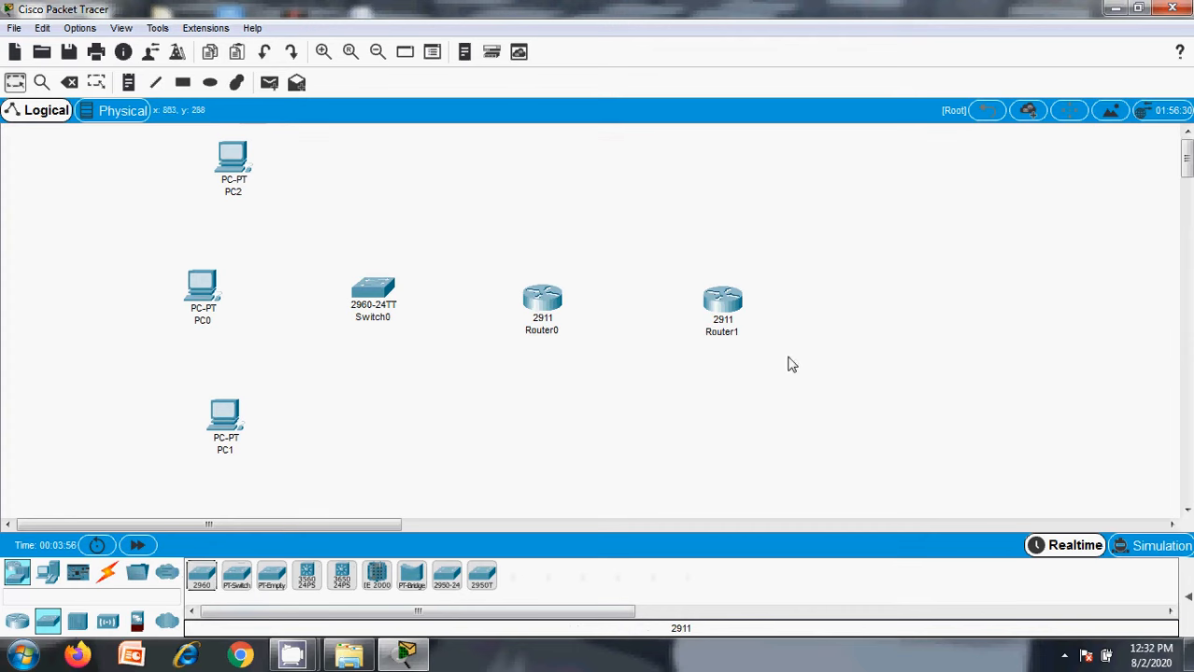
left_click(200, 575)
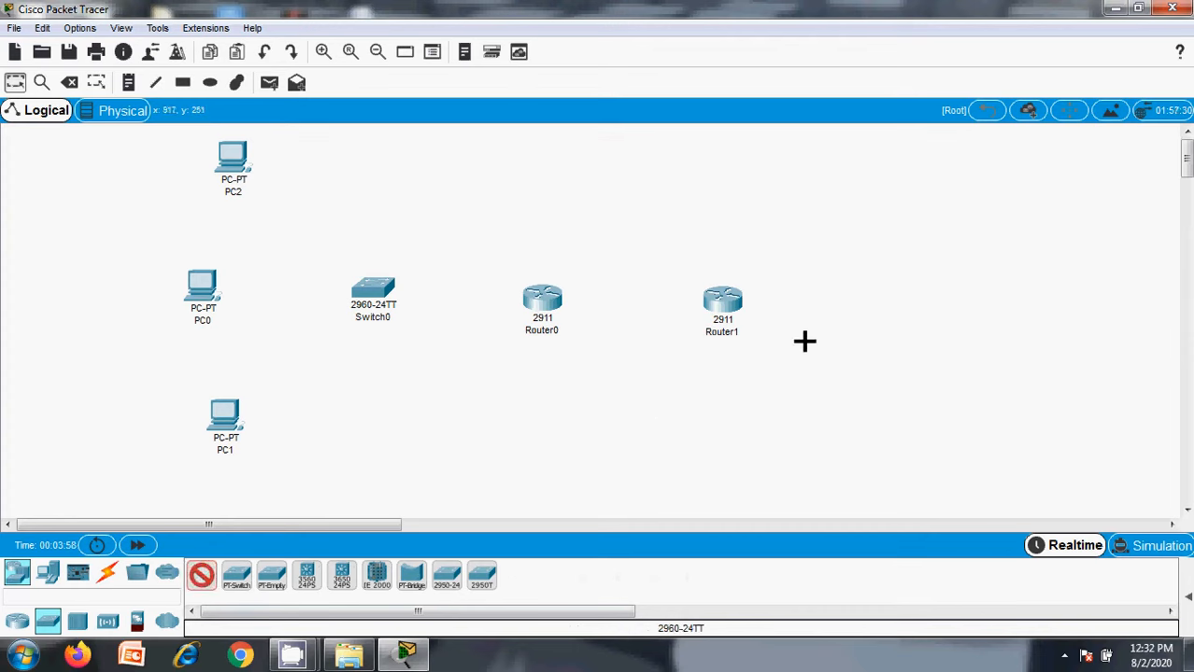
left_click(843, 307)
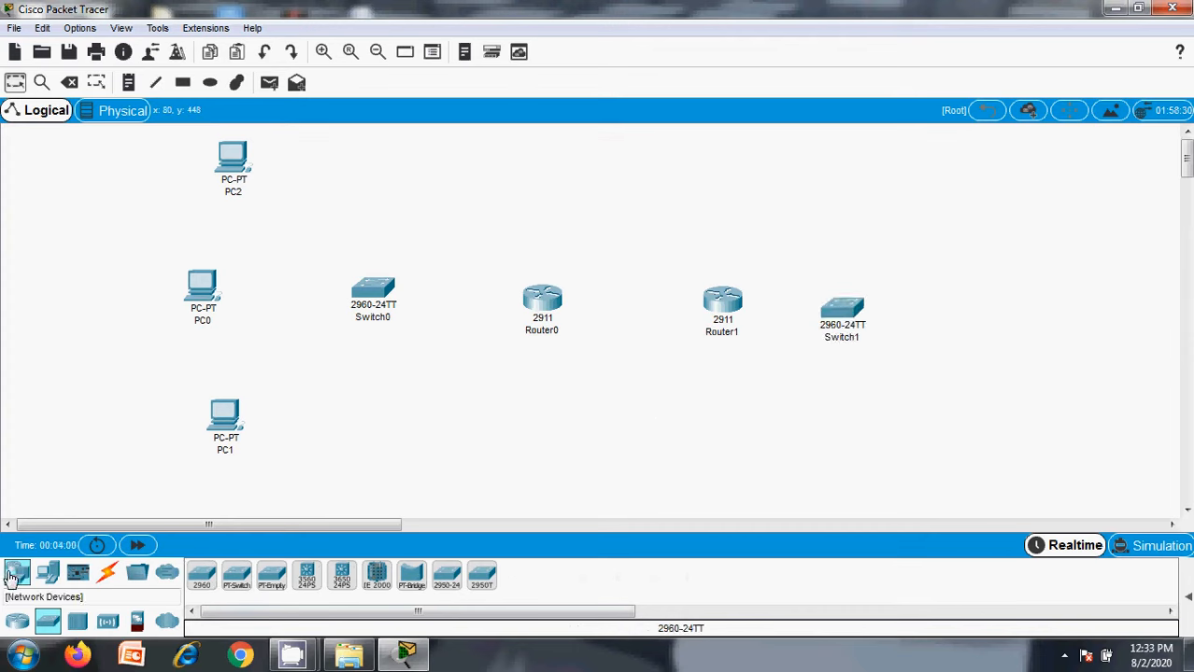
Add a generic server to the right of the second switch, spacing the two devices apart.
left_click(19, 576)
left_click(48, 573)
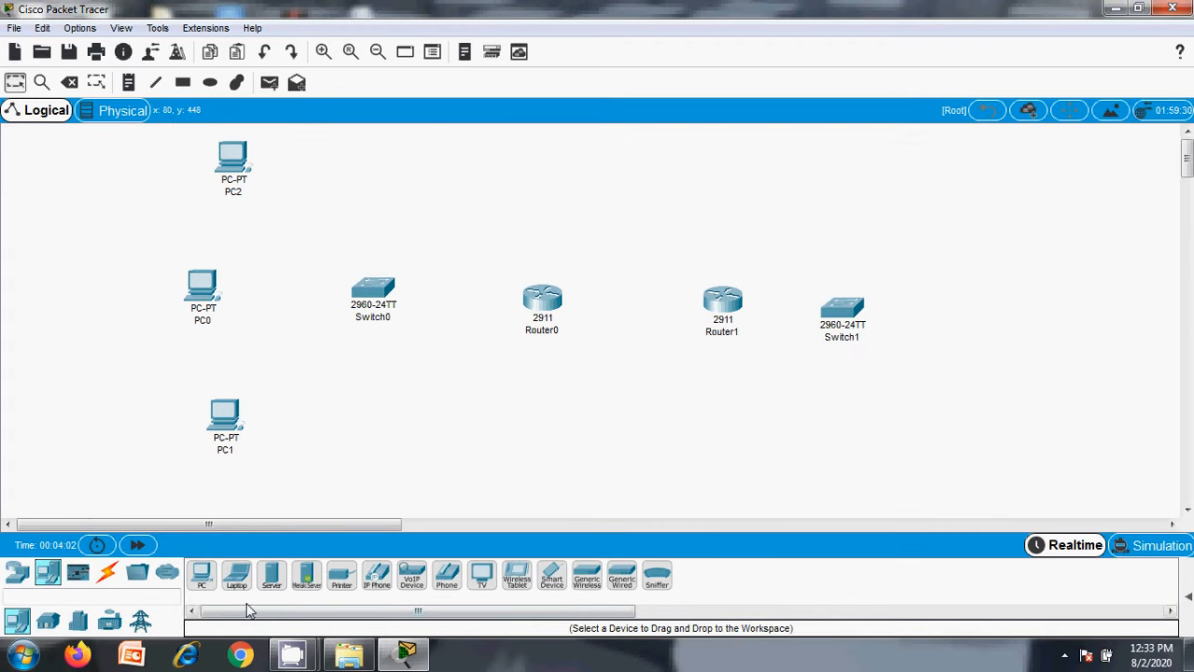
left_click(271, 579)
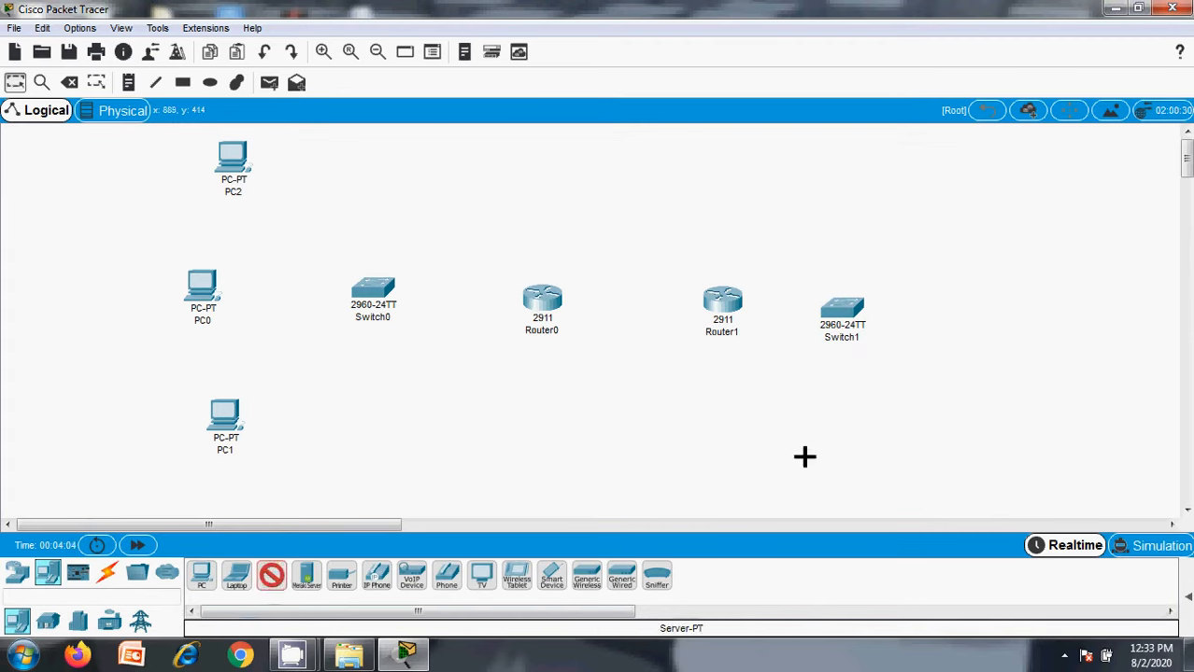
left_click(989, 307)
left_click_drag(871, 325, 1017, 292)
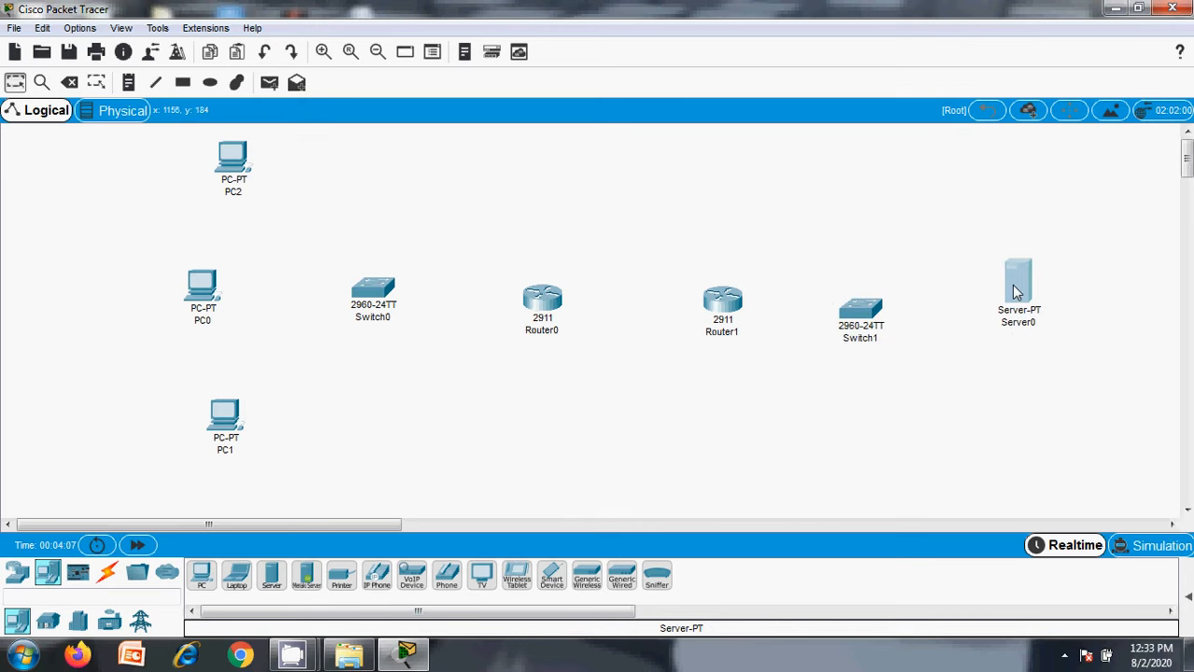
left_click(859, 313)
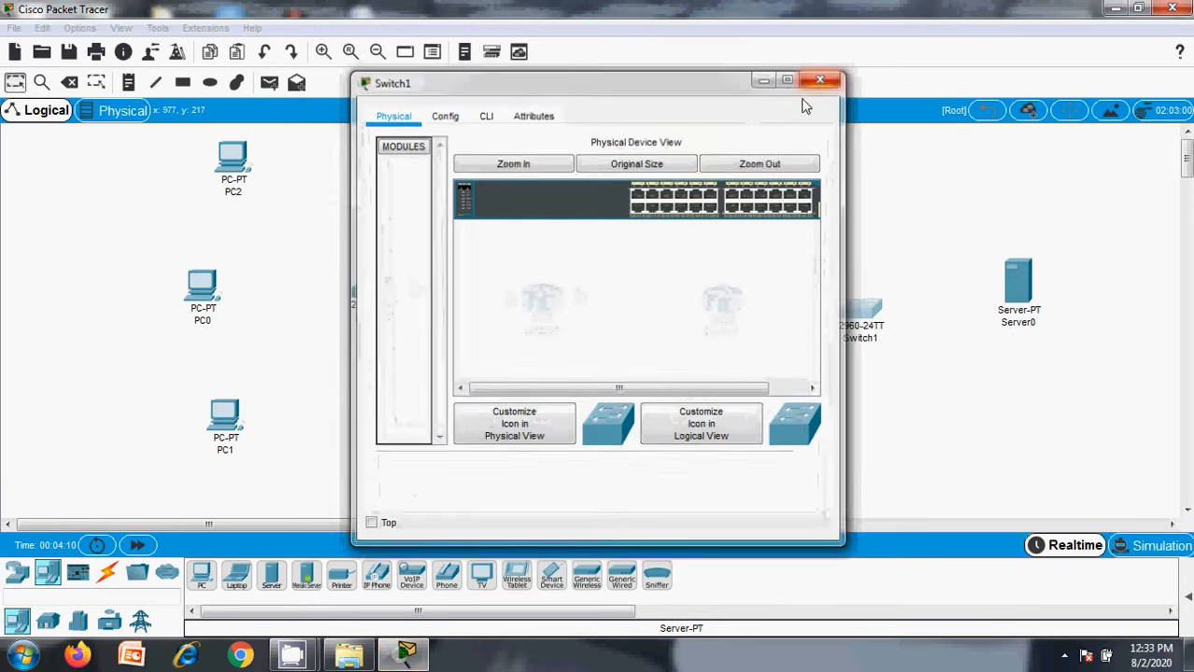
left_click(819, 81)
Move both routers higher than the switches and shift PC2 slightly toward PC0's column.
left_click_drag(547, 304, 538, 247)
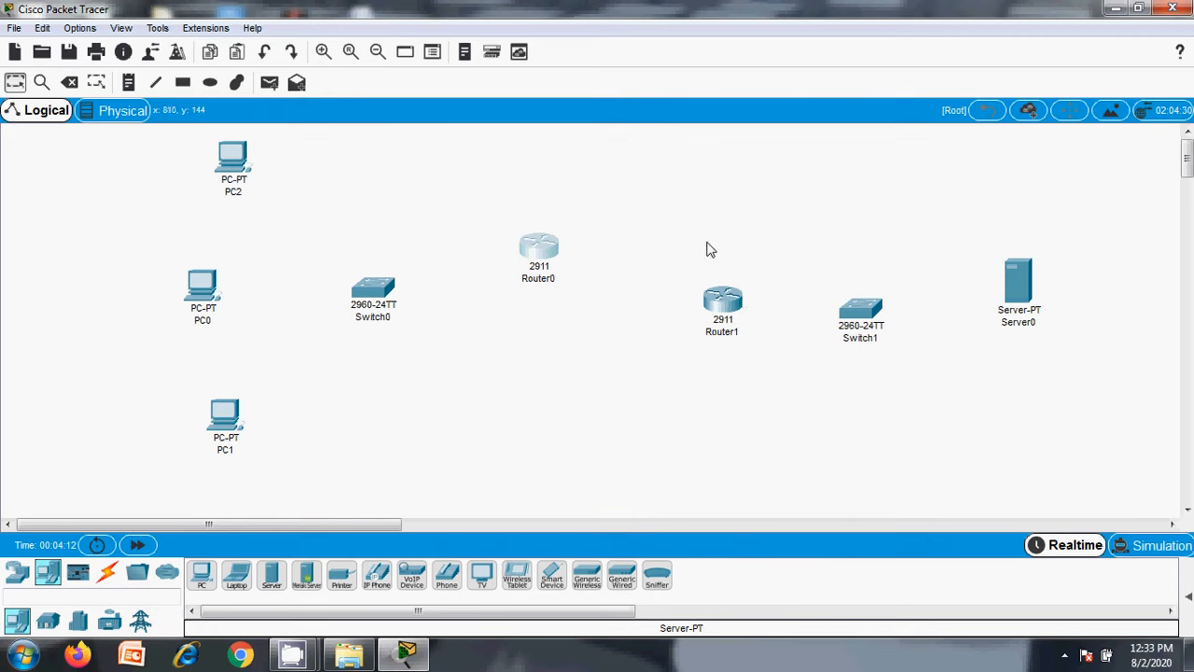
left_click_drag(721, 301, 706, 247)
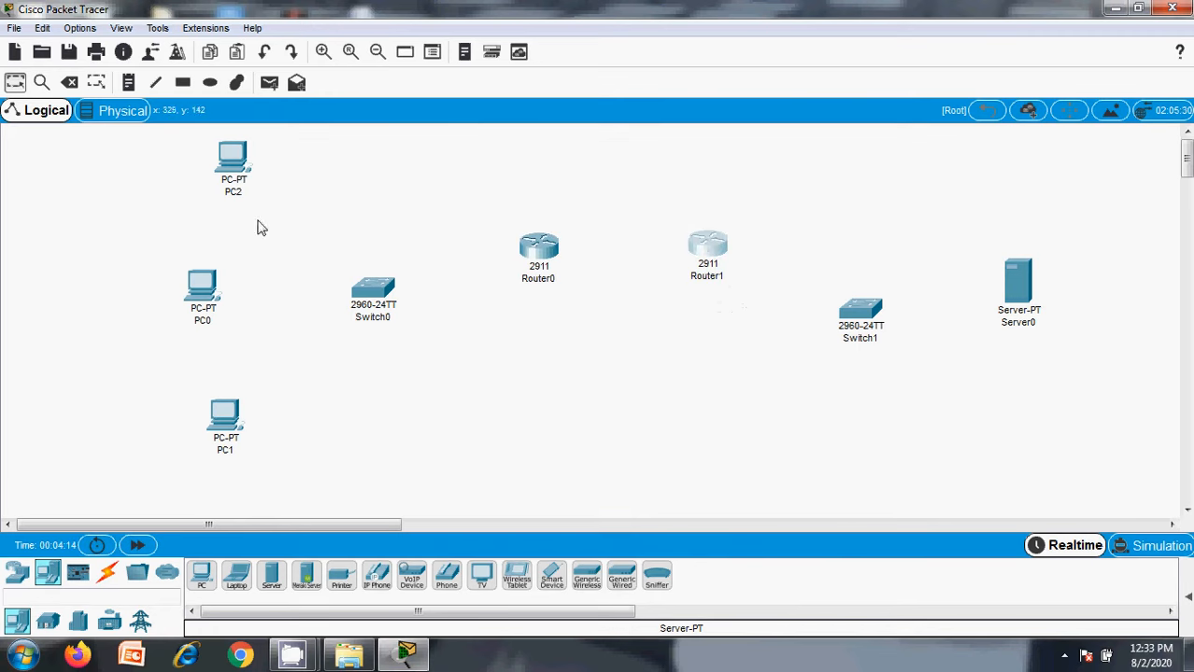
left_click_drag(234, 168, 221, 176)
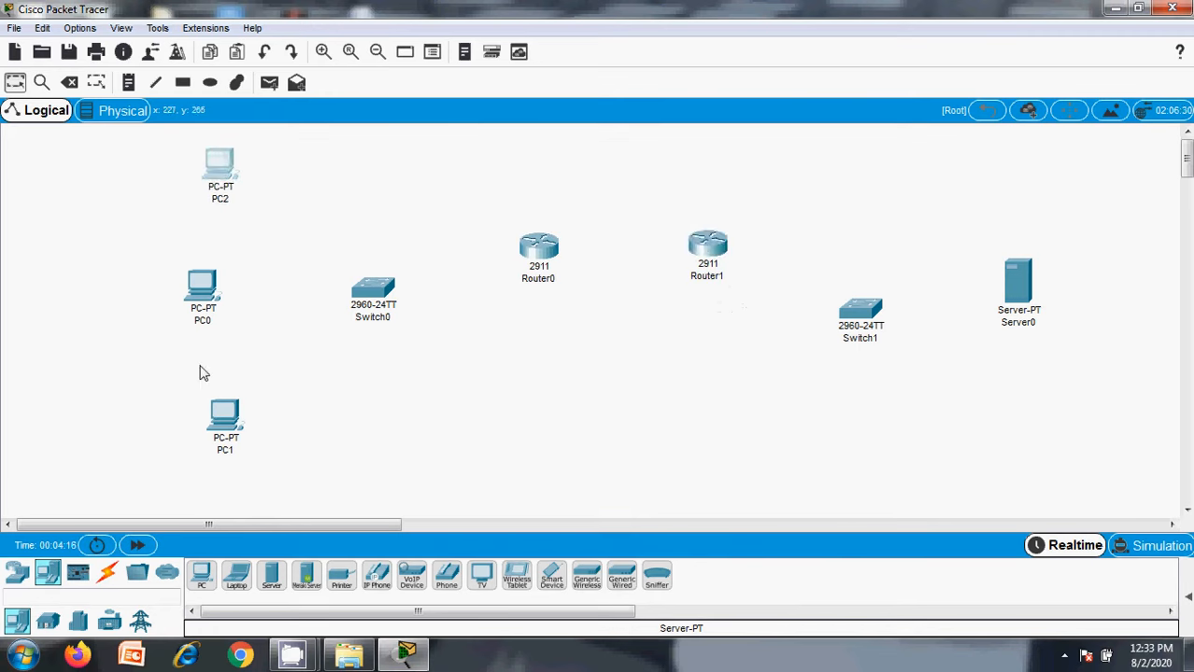
Rearrange the three PCs into a horizontal row below Switch0, ordered PC2, PC0, PC1.
left_click_drag(224, 426, 409, 468)
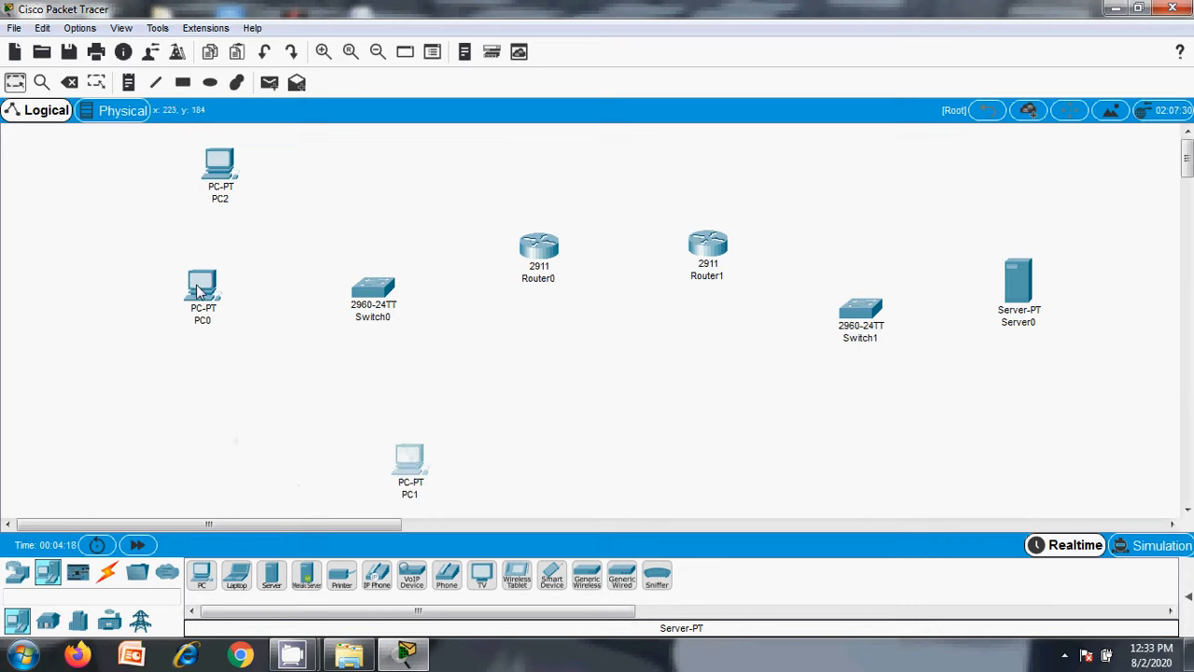
left_click_drag(199, 293, 318, 459)
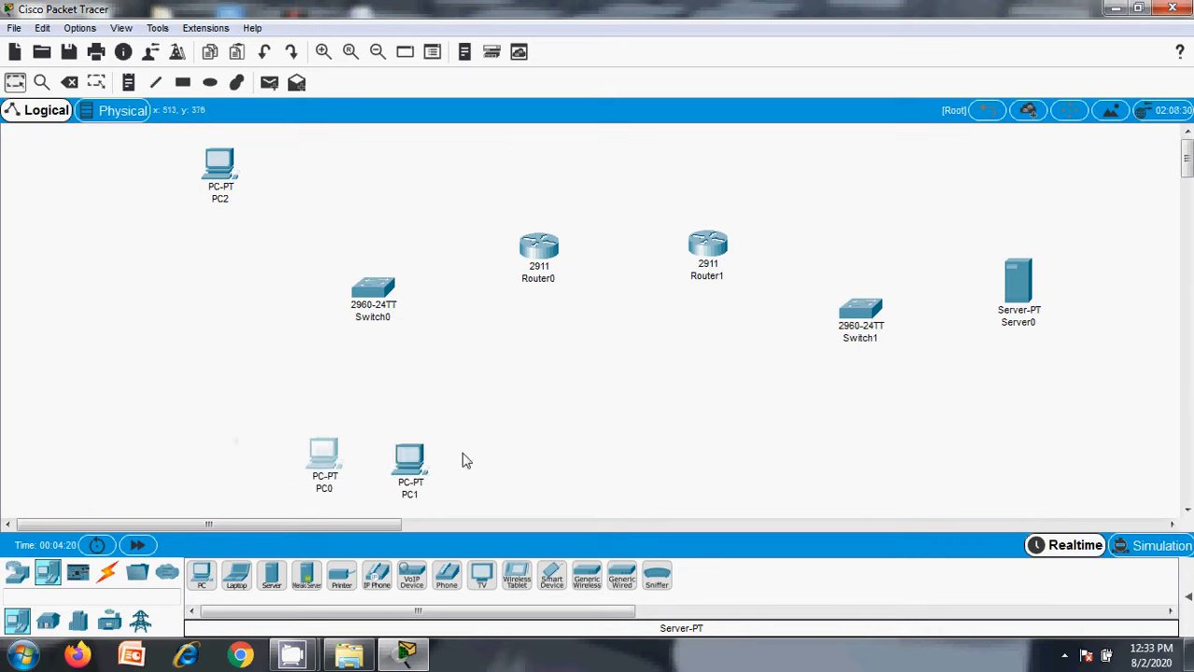
left_click_drag(408, 455, 424, 434)
left_click_drag(322, 456, 341, 439)
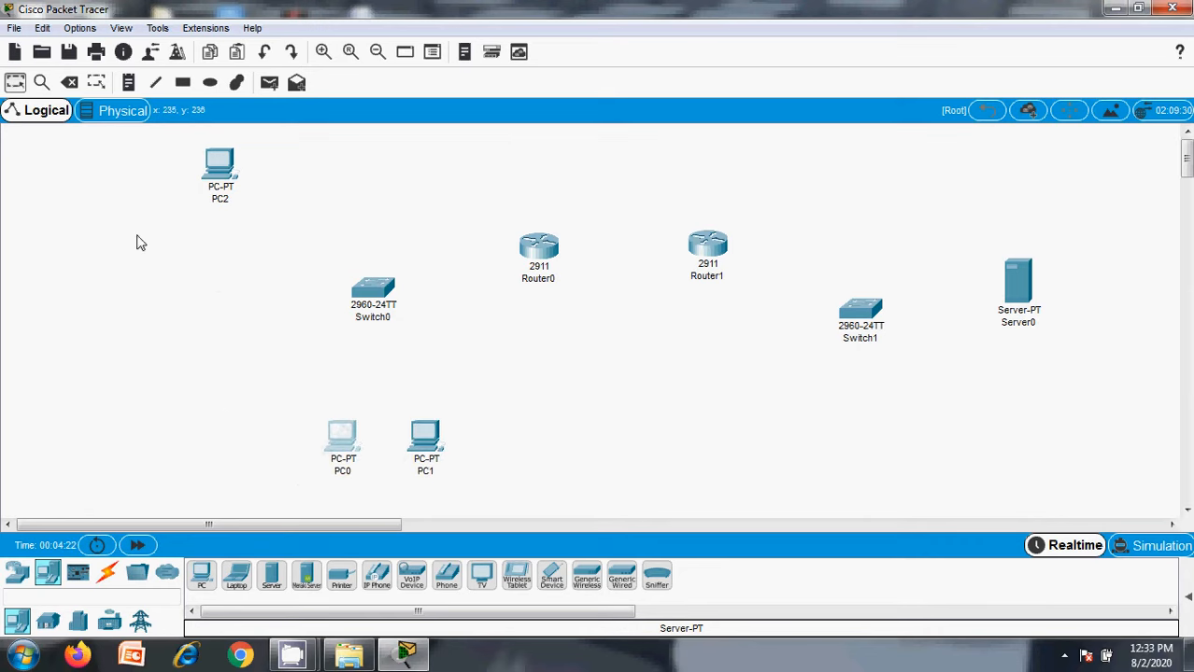
left_click_drag(215, 166, 261, 436)
Arrange Router0 and Switch0 above the PCs, and stack Router1, Switch1 and the server as a second column to their right.
left_click_drag(385, 284, 351, 327)
left_click_drag(545, 245, 366, 190)
left_click_drag(705, 252, 653, 203)
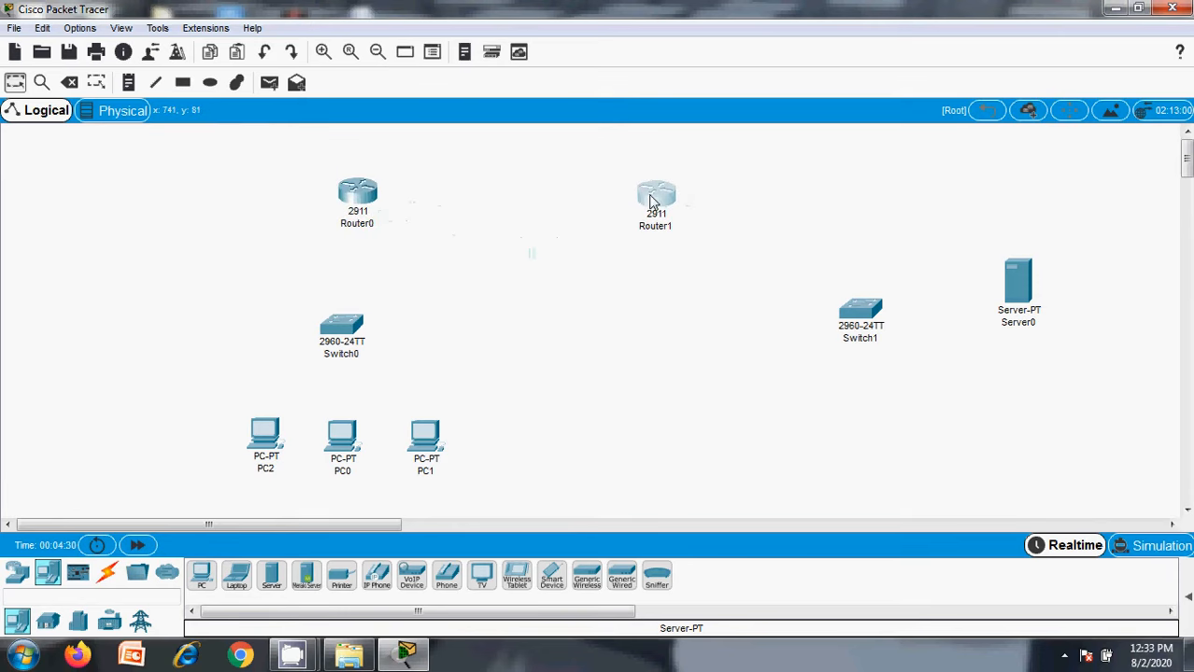
left_click_drag(864, 334, 696, 328)
left_click_drag(1007, 285, 699, 415)
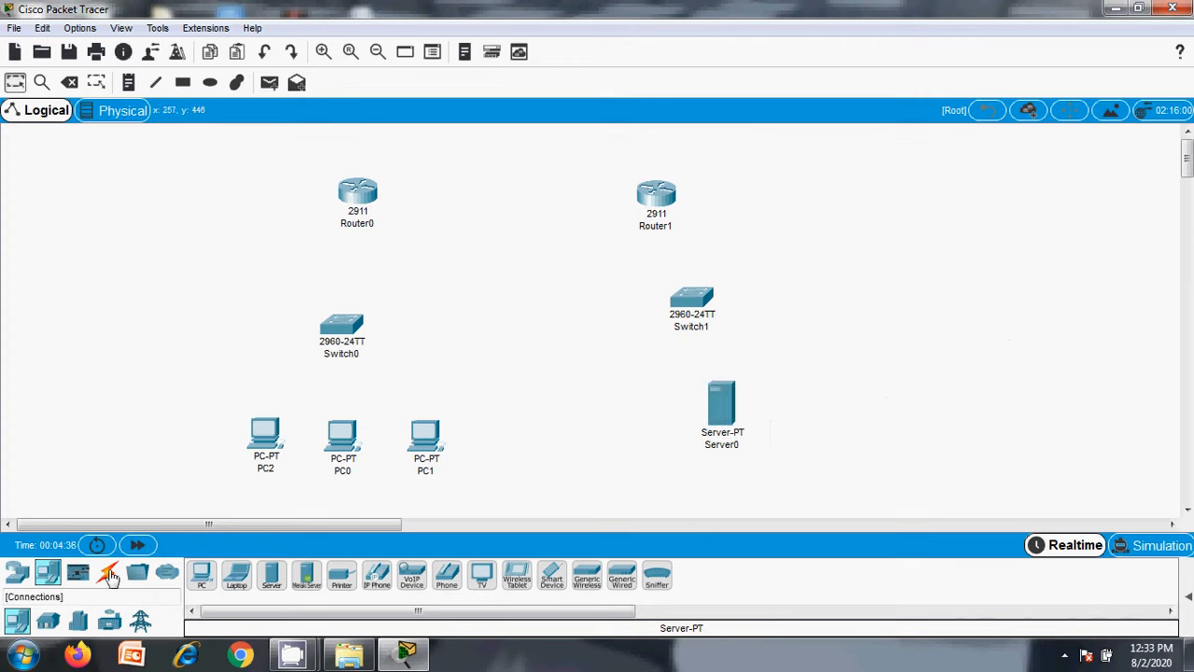
Connect PC2, PC0 and PC1 to Switch0 using the automatically chosen connection type.
left_click(107, 573)
left_click(202, 575)
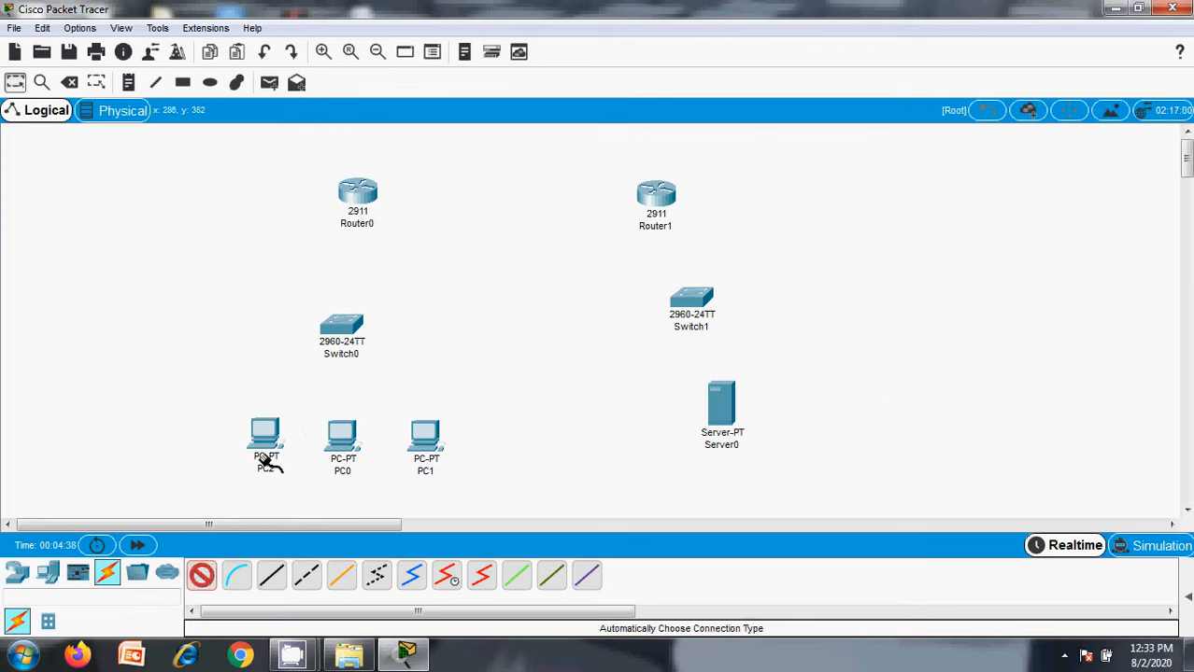
left_click(265, 437)
left_click(338, 327)
left_click(202, 576)
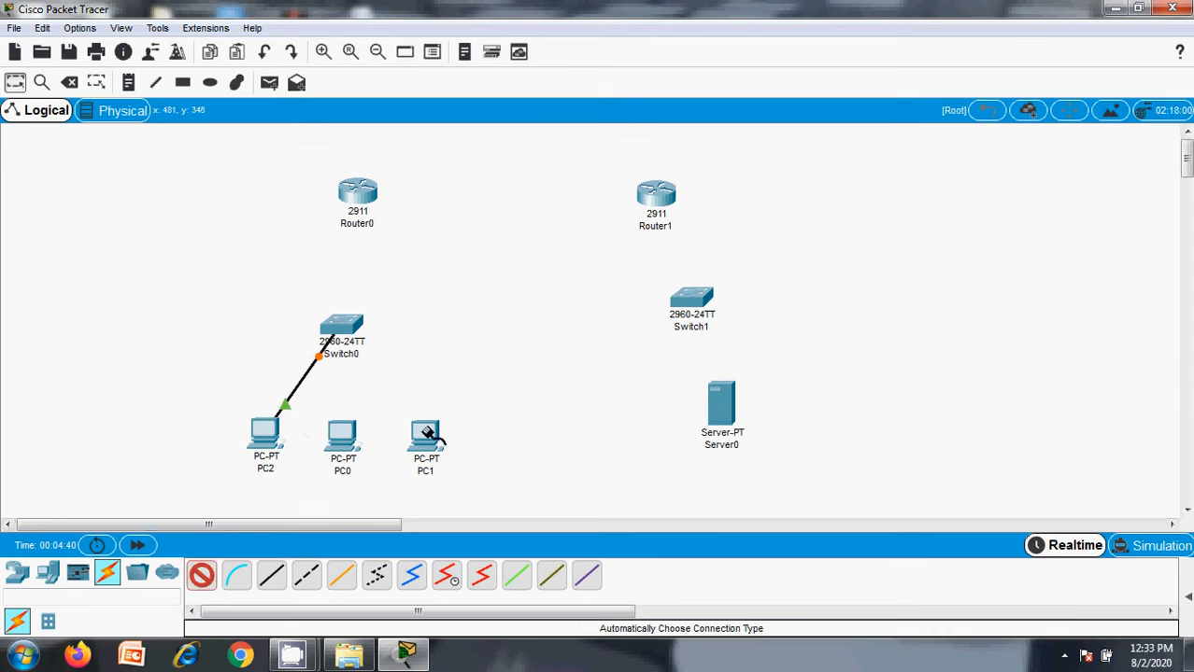
left_click(342, 435)
left_click(341, 325)
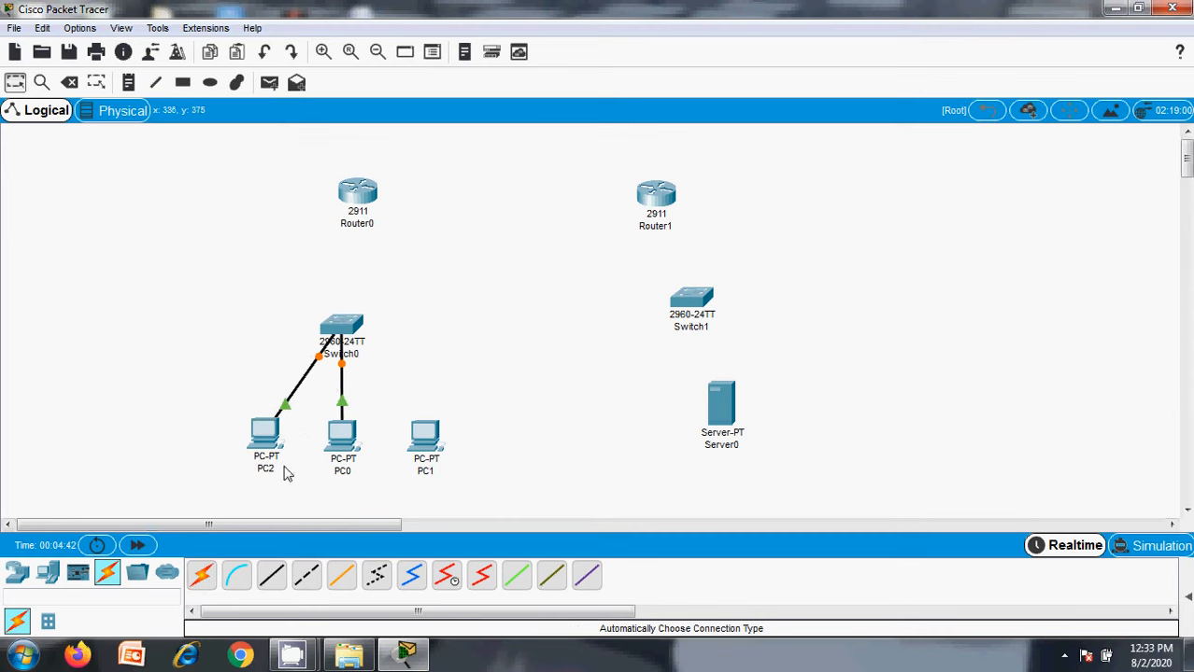
left_click(202, 575)
left_click(425, 435)
left_click(344, 327)
Connect Switch0 to Router0 using the automatically chosen connection type.
left_click(202, 575)
left_click(341, 325)
left_click(355, 194)
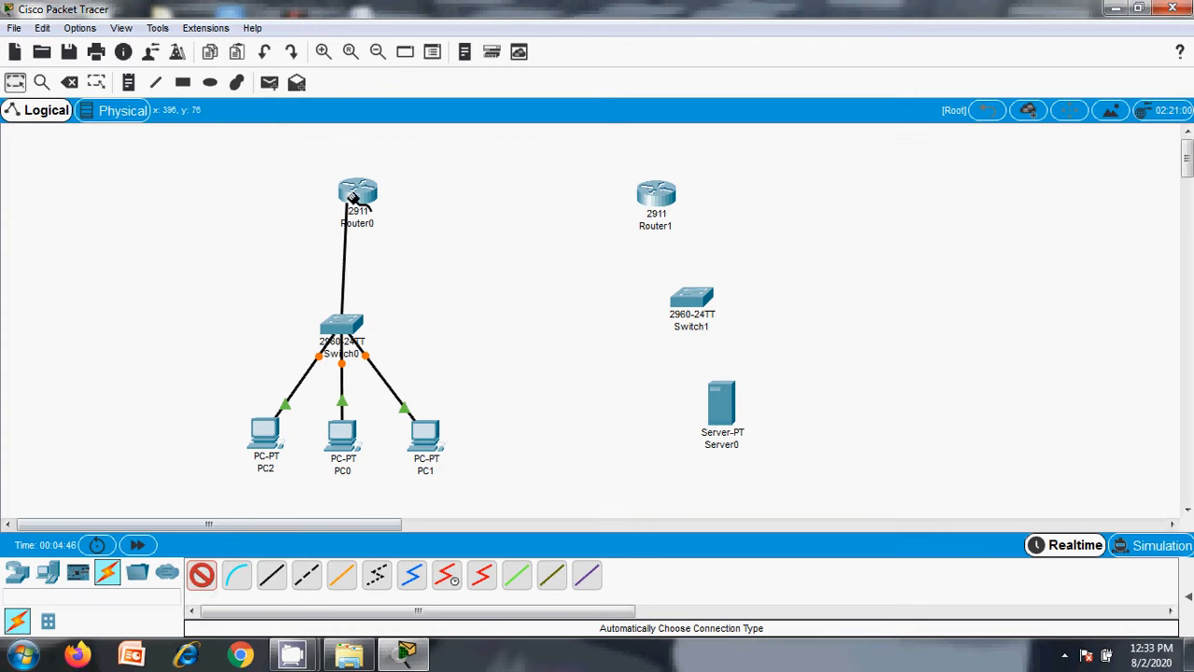
Connect Switch1 to Router1 and Server0 to Switch1 using the automatically chosen connection type.
left_click(202, 576)
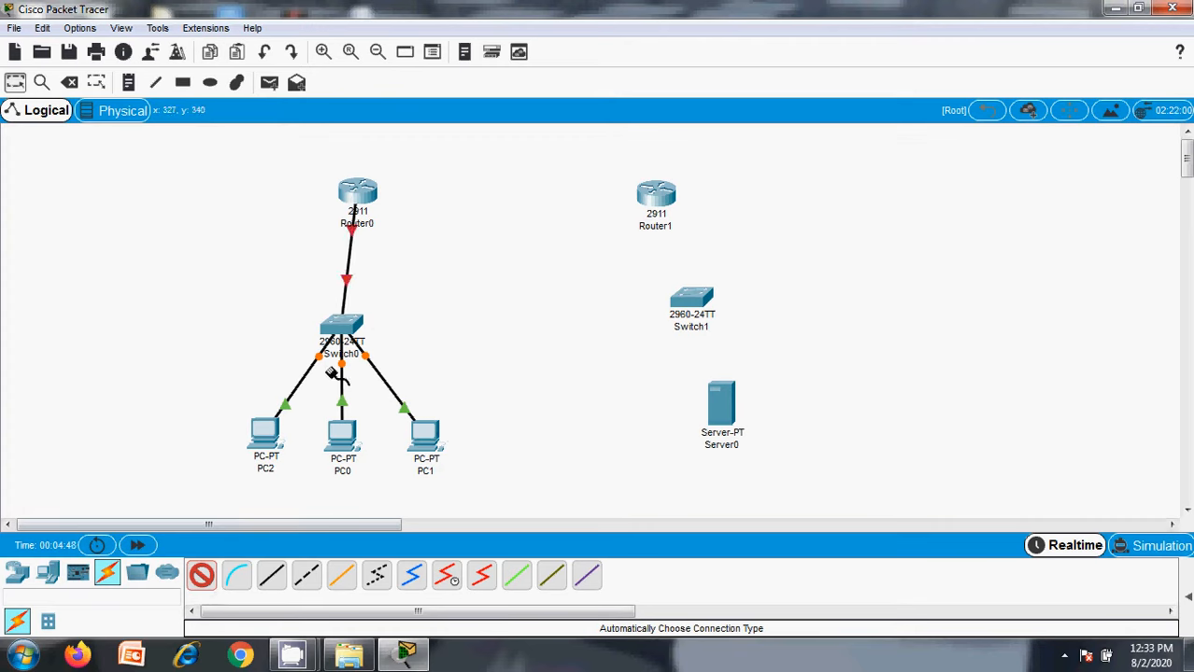
left_click(692, 301)
left_click(660, 196)
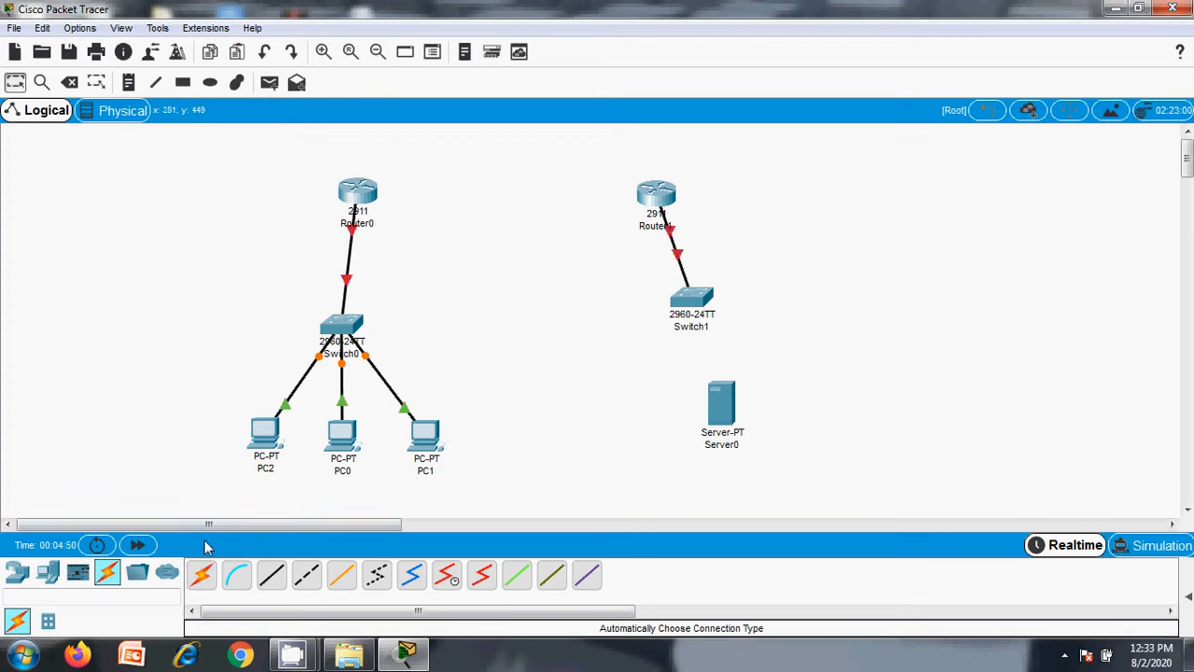
left_click(201, 575)
left_click(725, 403)
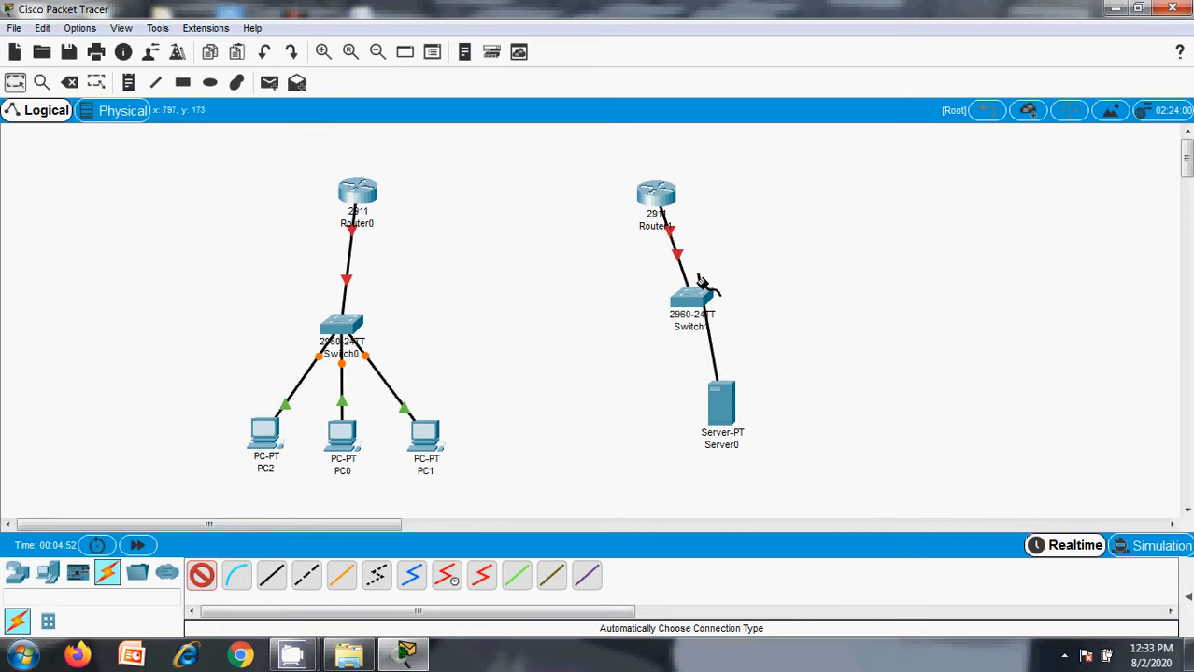
left_click(702, 290)
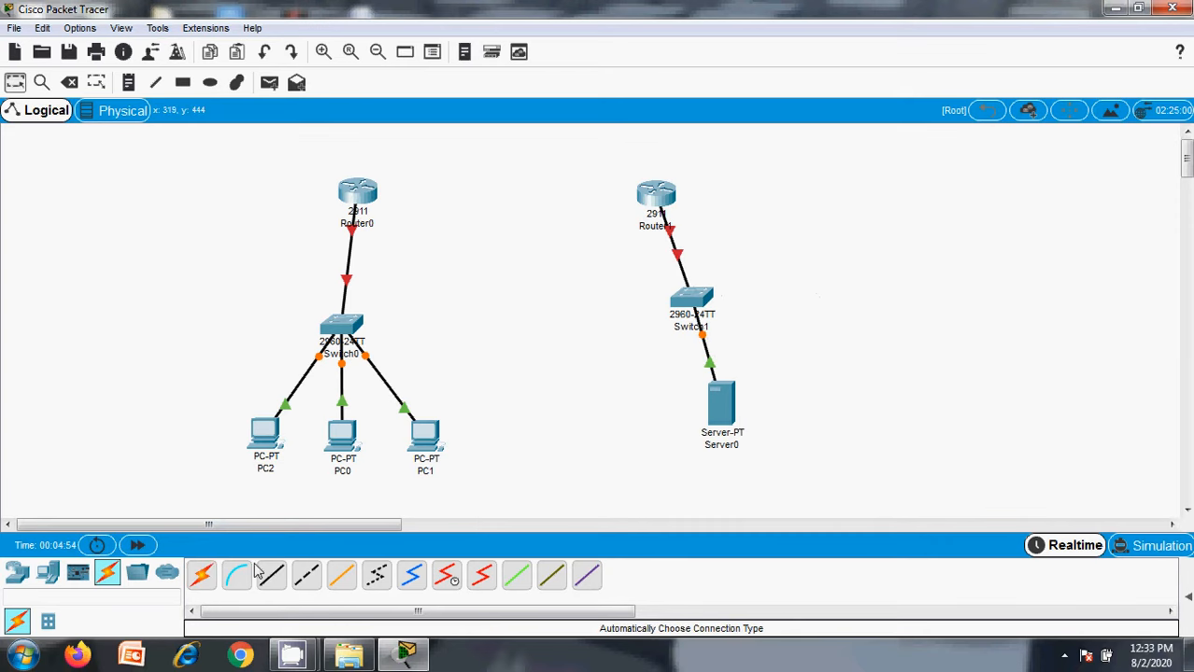
Install an HWIC-2T serial module in the second expansion slot of Router0.
left_click(364, 205)
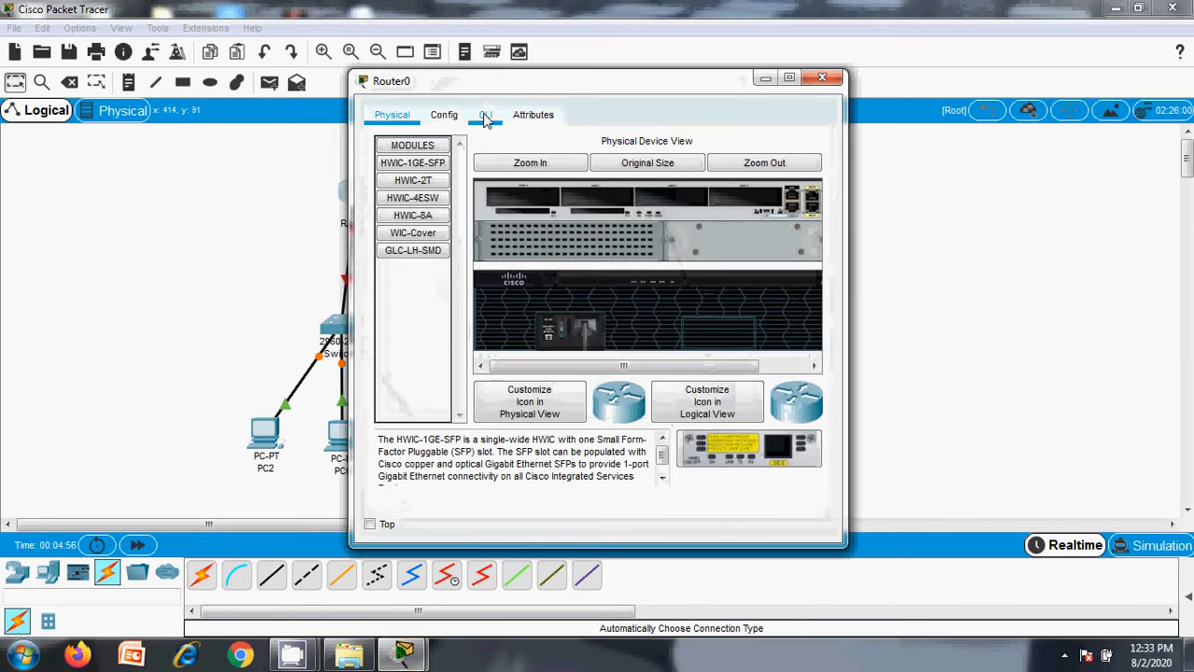
left_click(412, 181)
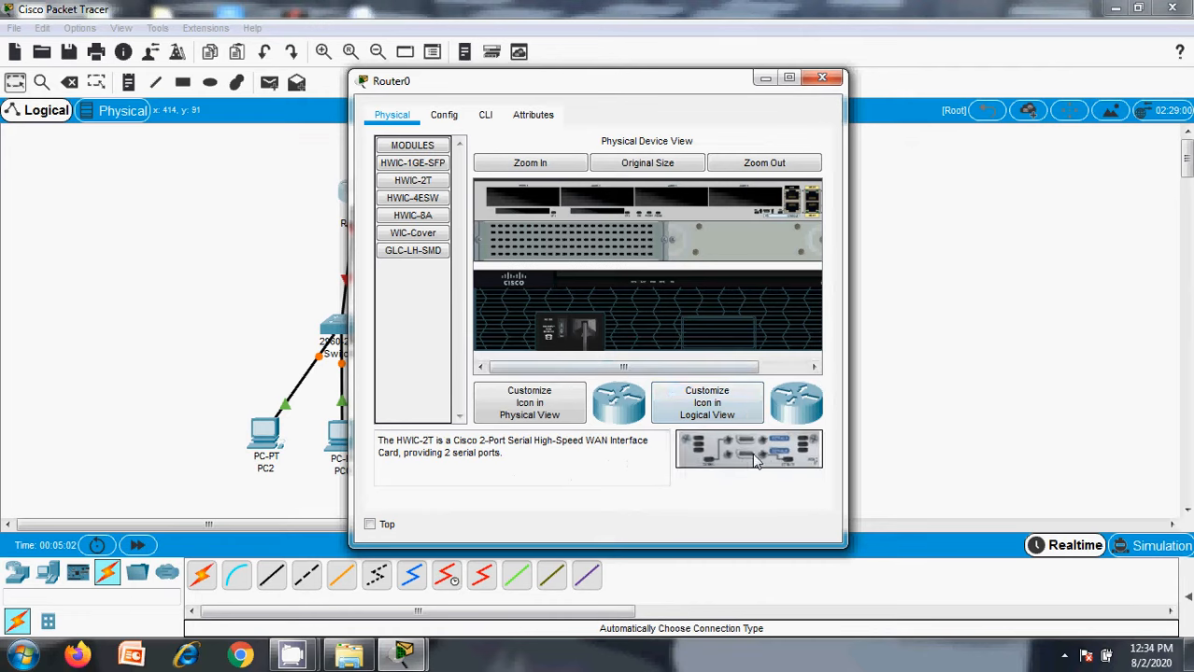
left_click_drag(747, 449, 588, 199)
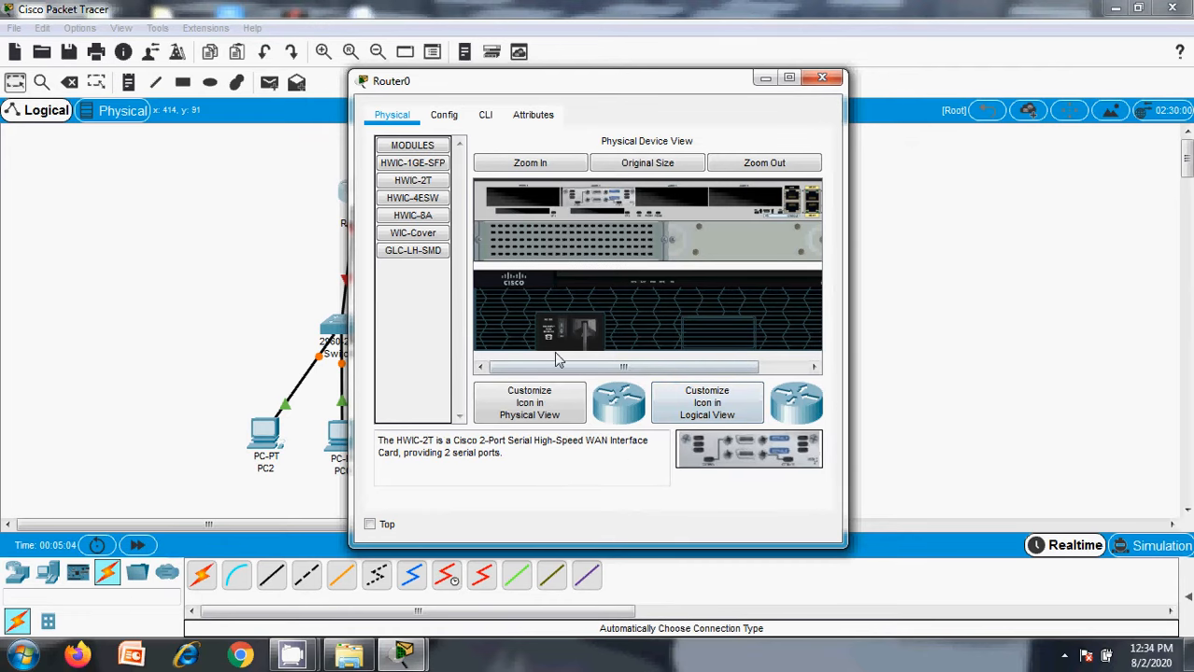
left_click(822, 78)
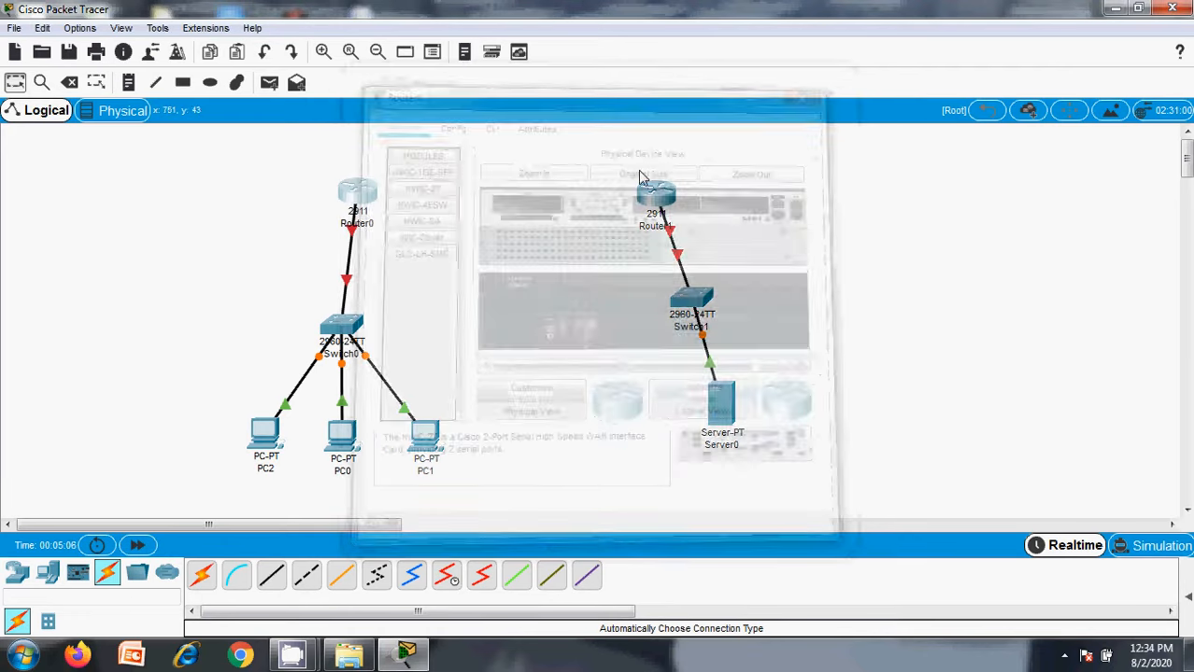
Install an HWIC-2T serial module in the second expansion slot of Router1.
left_click(654, 194)
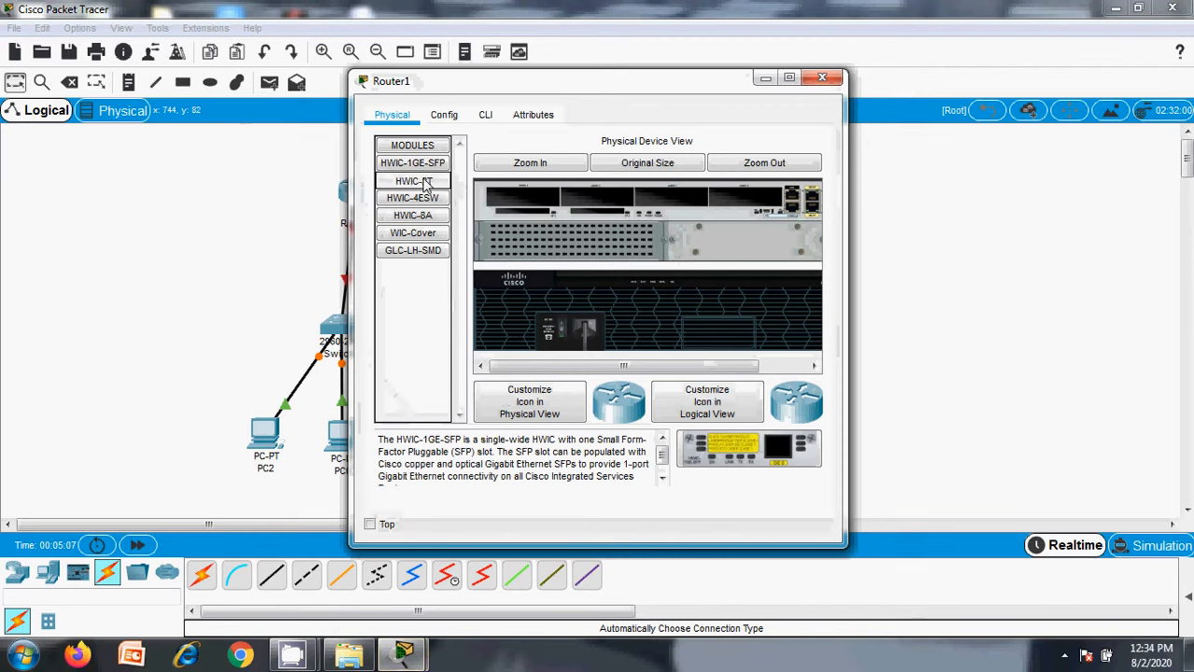
left_click(422, 181)
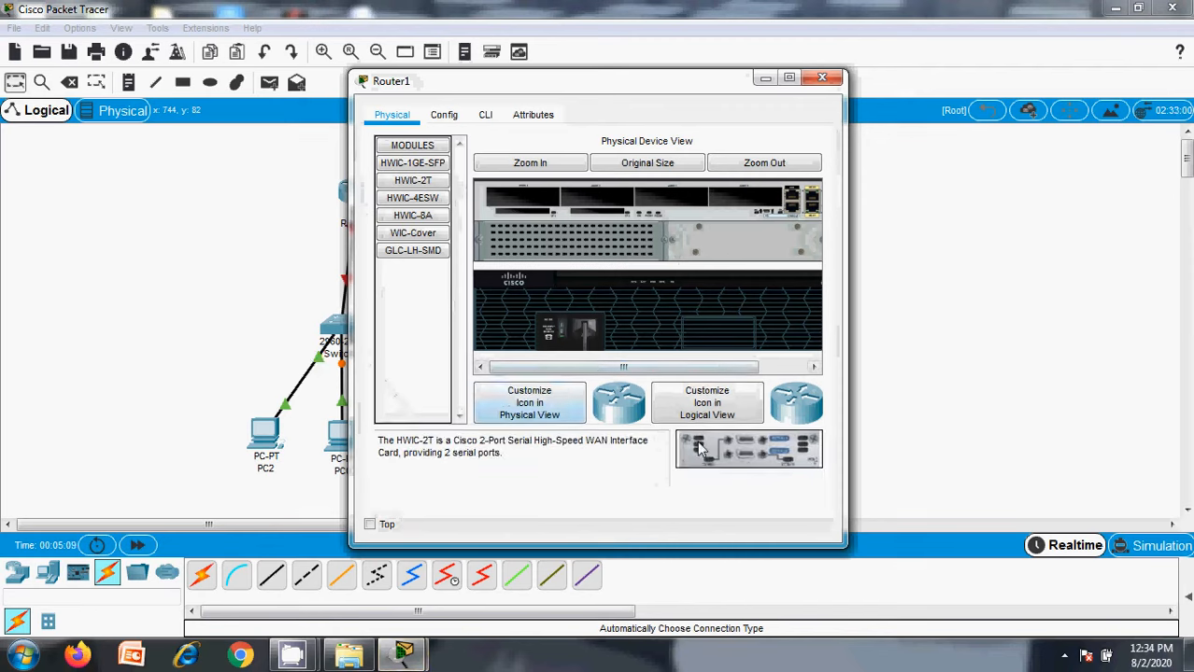
left_click_drag(700, 448, 595, 198)
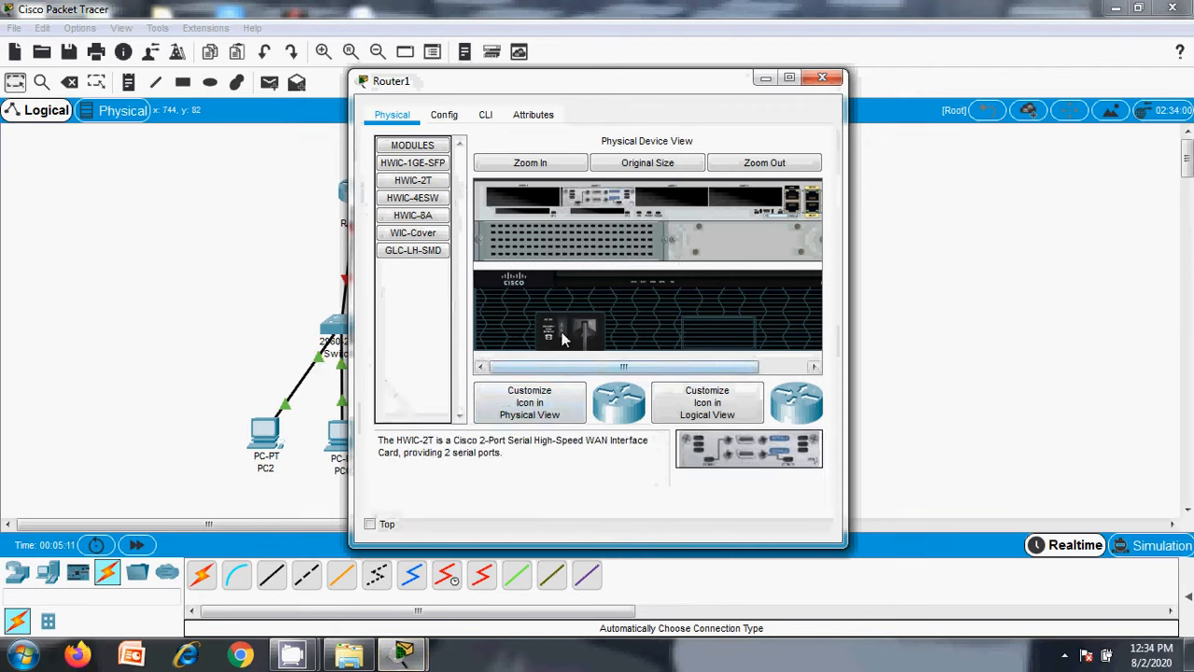
left_click(822, 78)
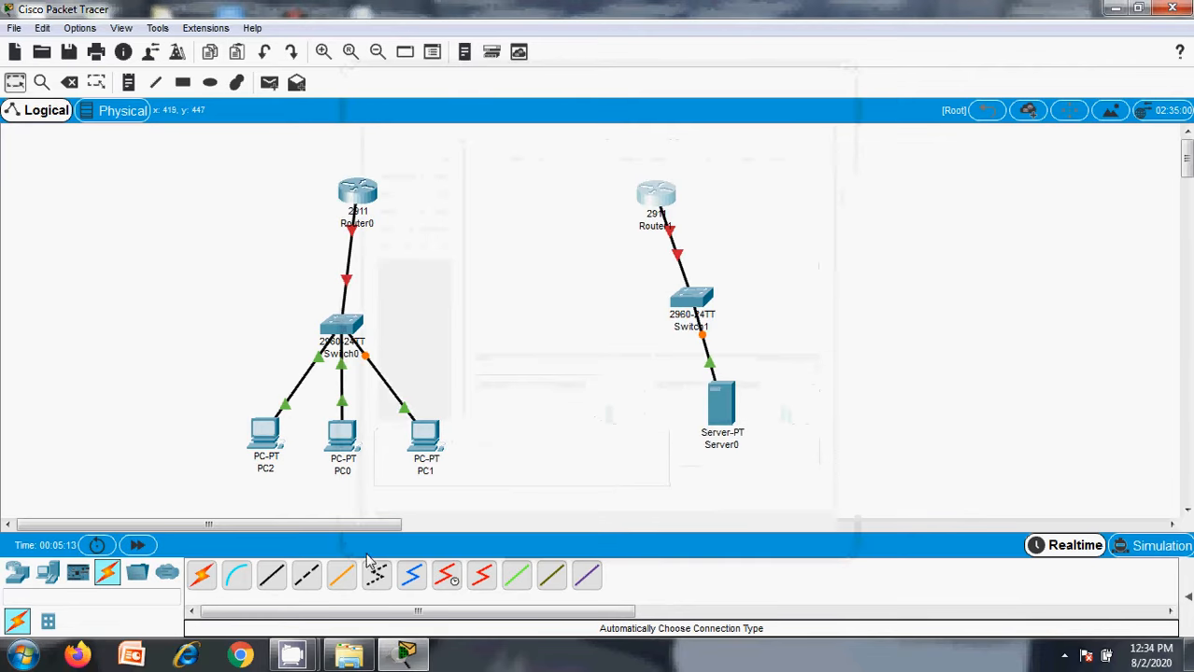
Connect Router0's Serial0/2/1 port to a serial port on Router1 with a Serial DTE cable.
left_click(481, 575)
left_click(355, 195)
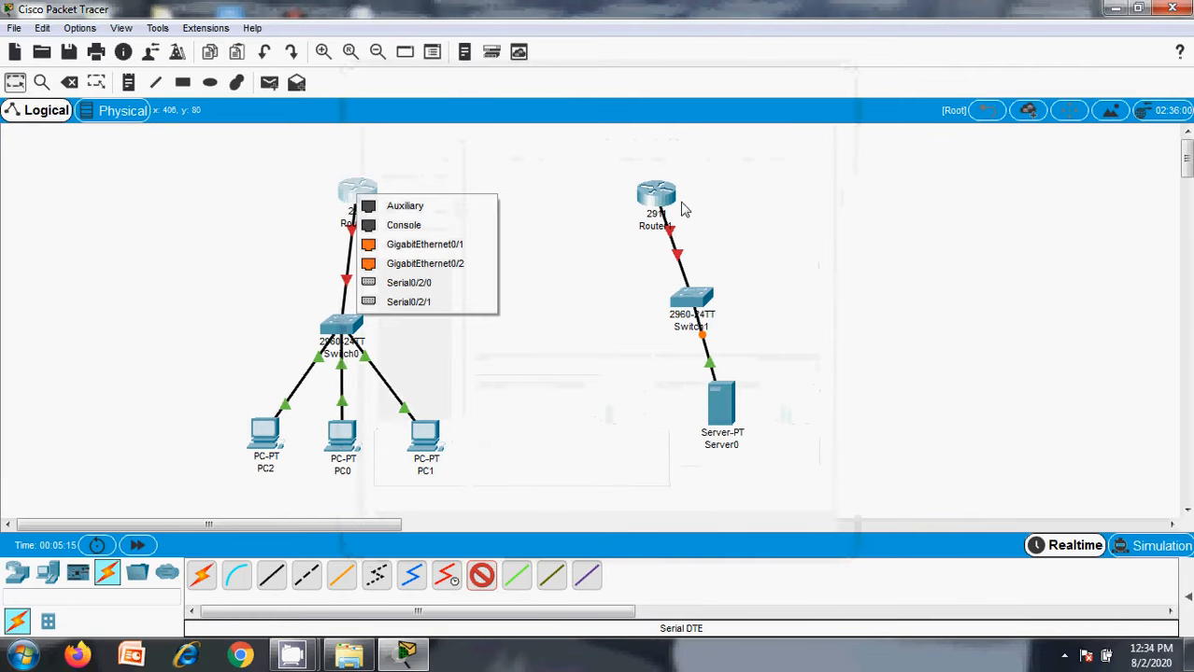
left_click(459, 300)
left_click(656, 189)
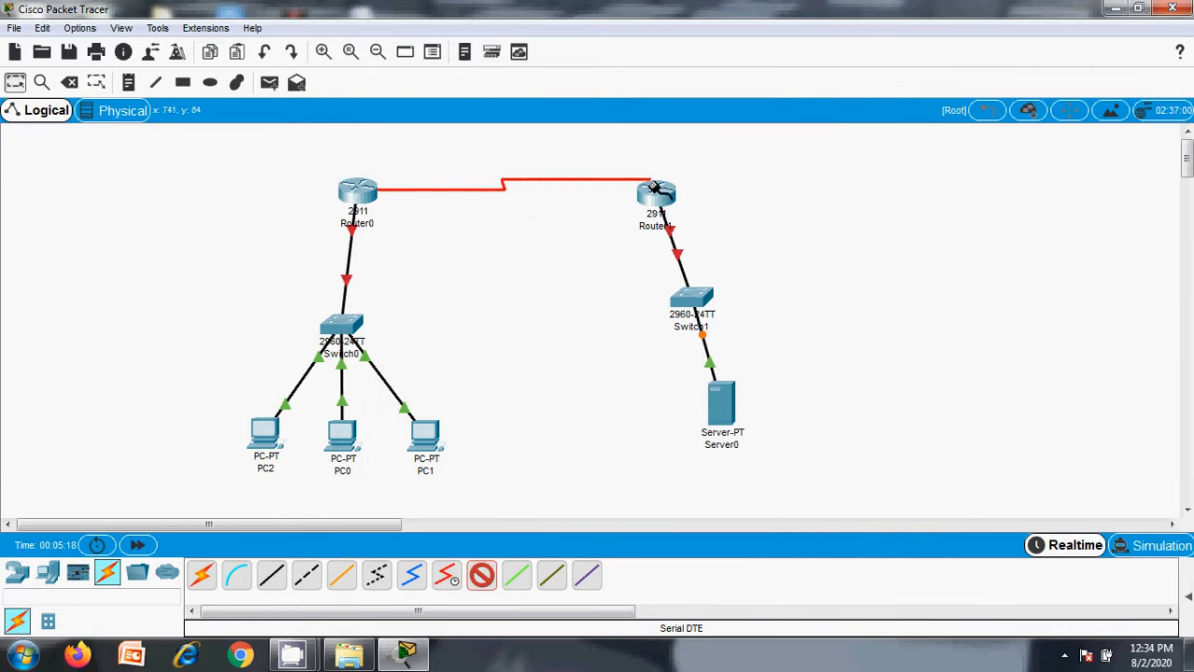
left_click(656, 189)
left_click(719, 294)
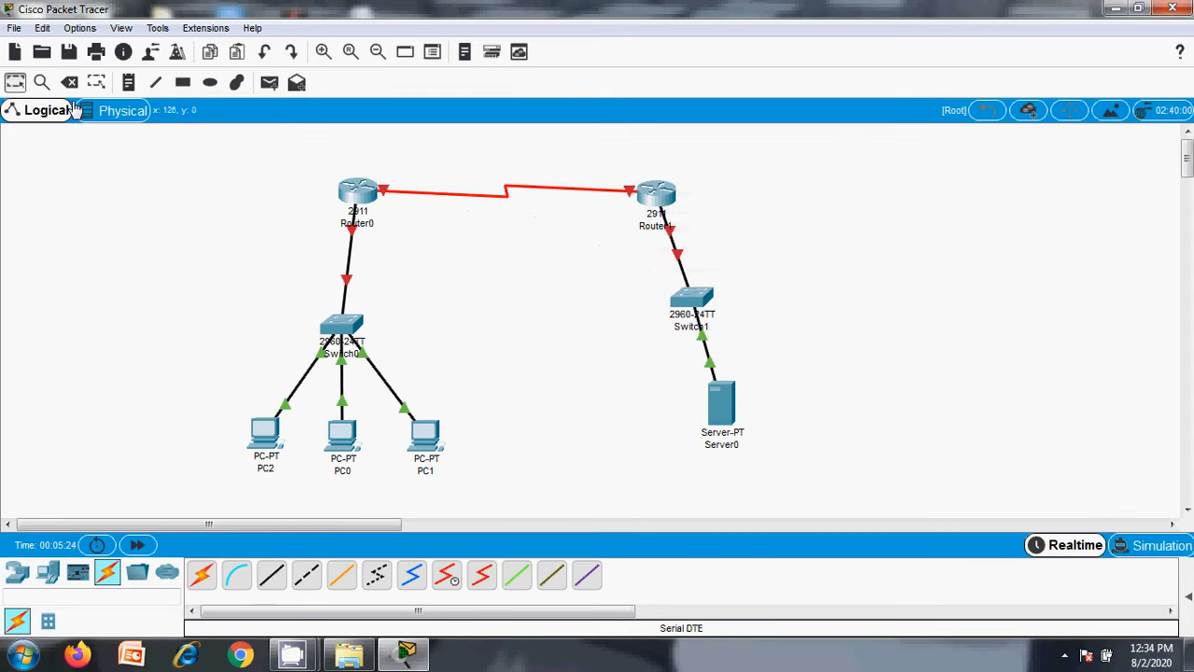
Draw an unfilled ellipse with a black outline around Router0, Switch0 and the three PCs.
left_click(209, 82)
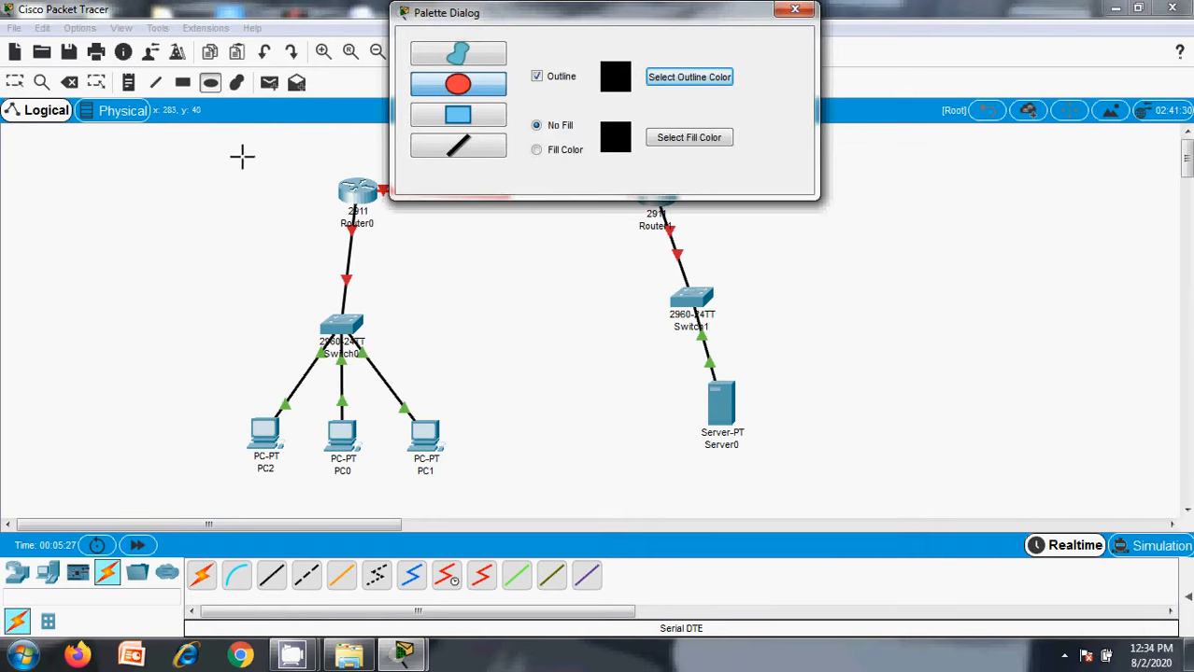
left_click_drag(181, 141, 471, 542)
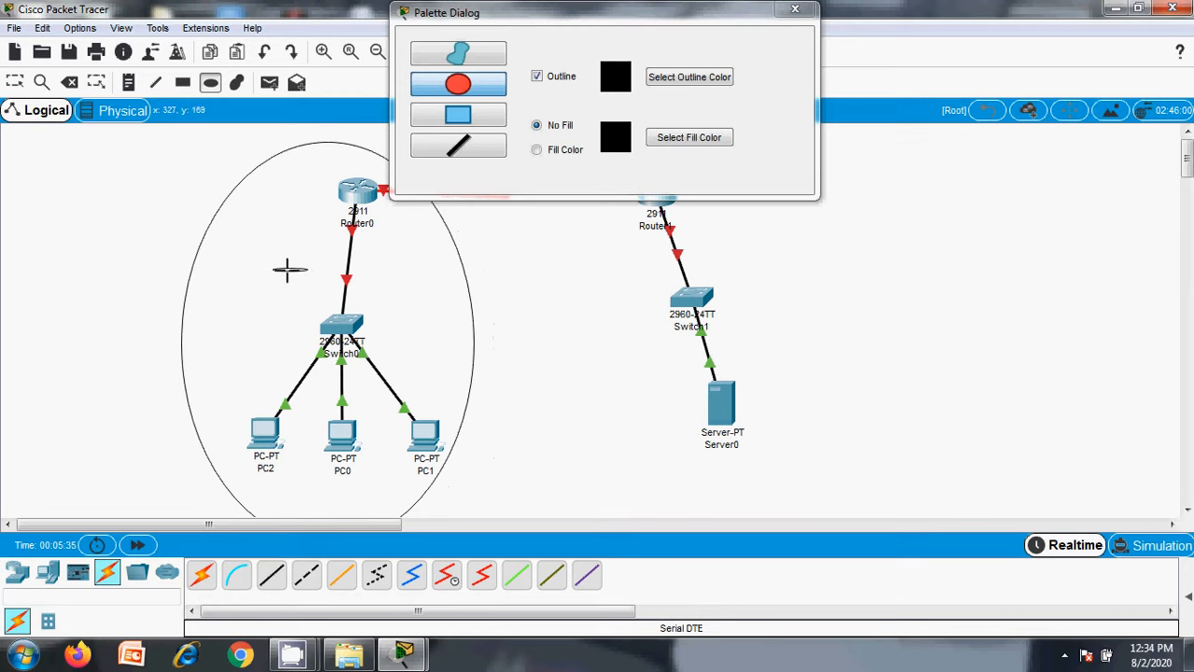
left_click(289, 271)
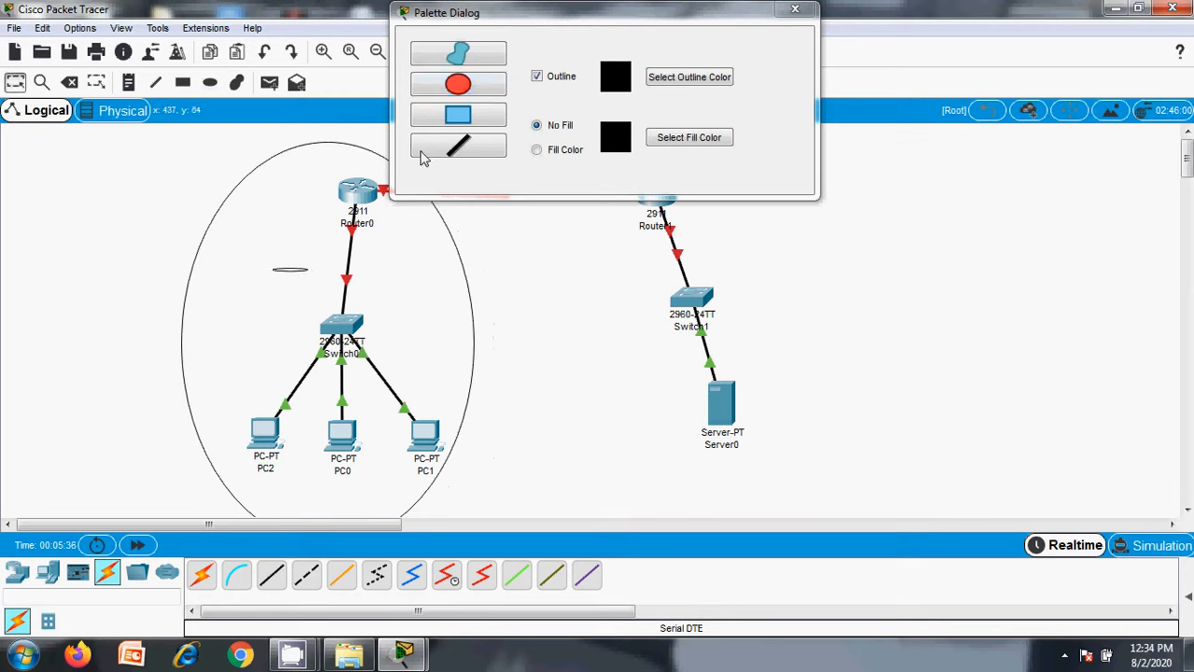
left_click(793, 13)
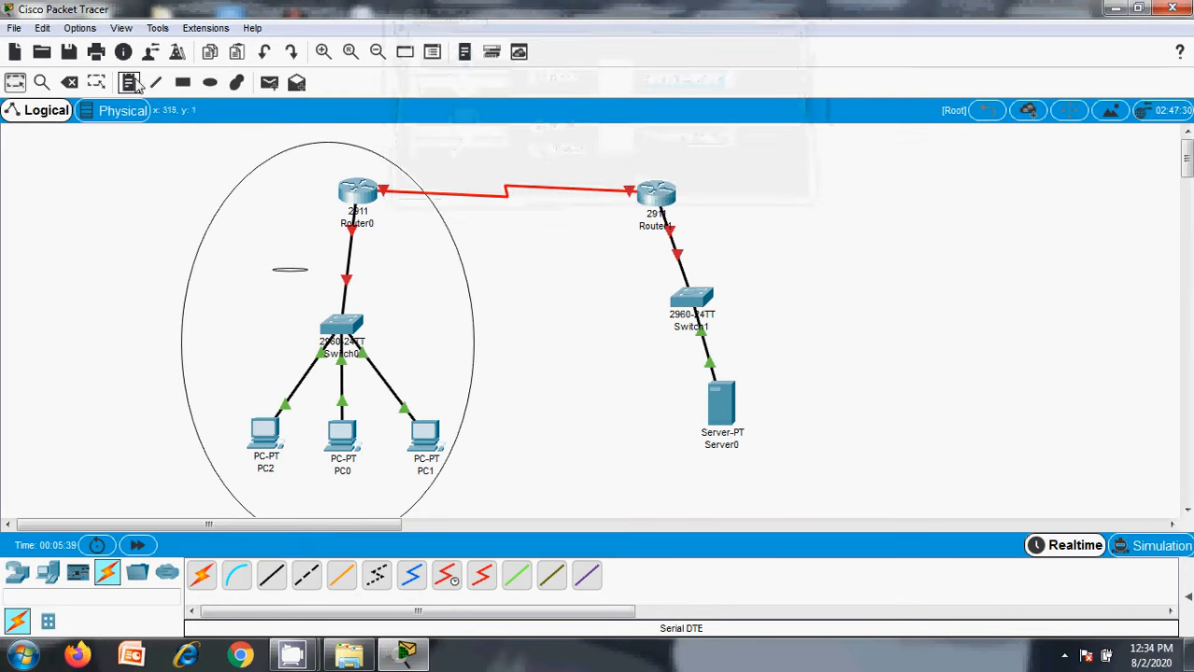
Delete the ellipse shapes drawn around and inside the Router0 network.
left_click(69, 82)
left_click(467, 286)
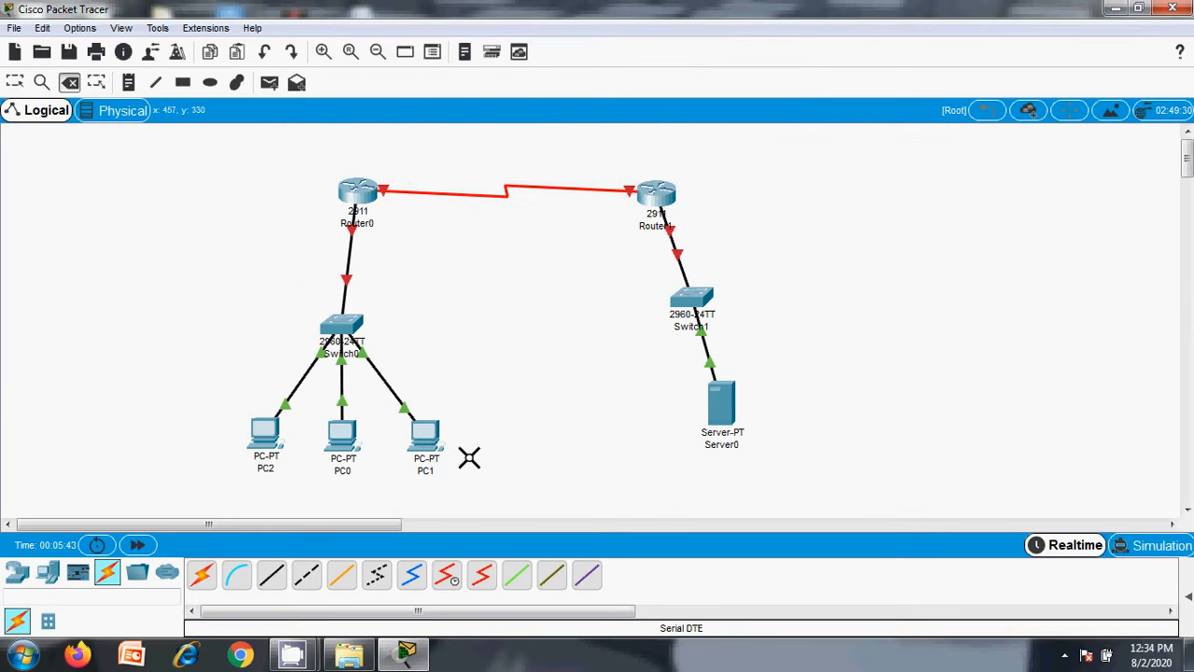
key("Escape")
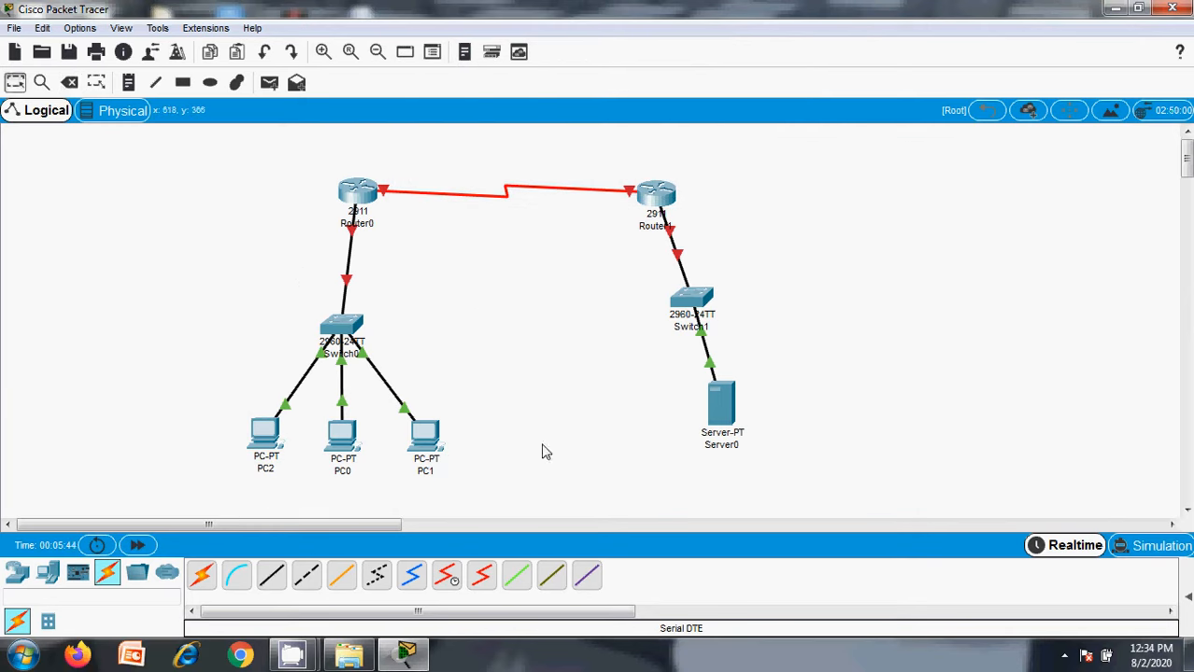
Draw an unfilled rectangle around Router0, Switch0 and the PCs, plus a small one inside its upper-right corner.
left_click(183, 83)
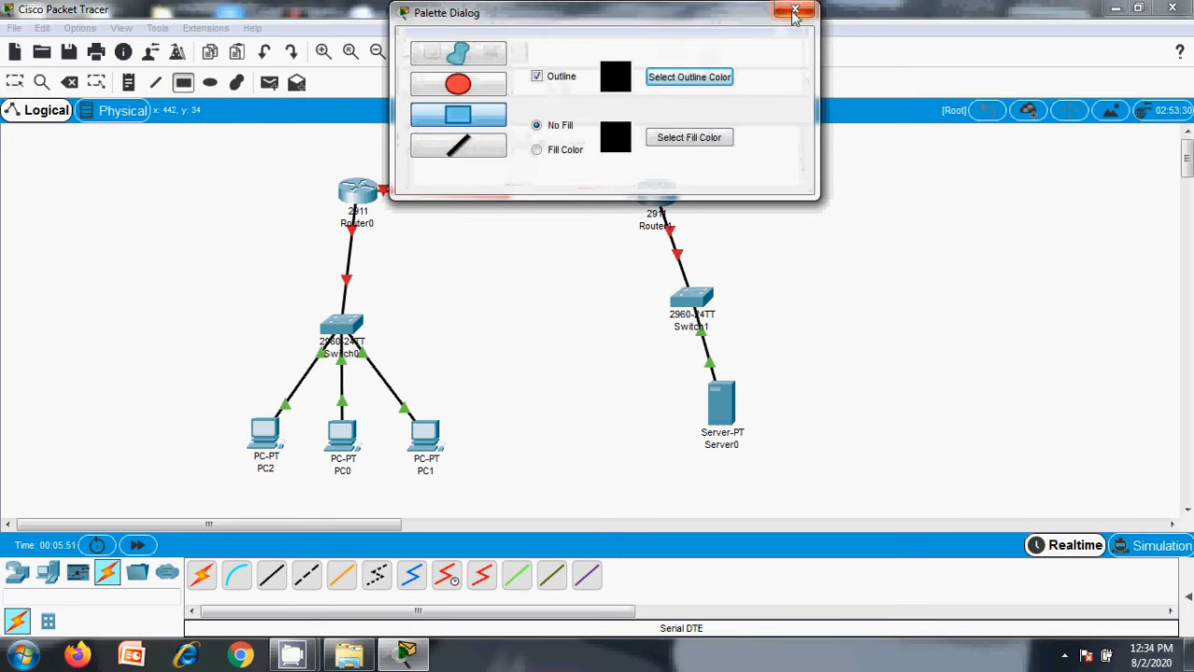
left_click(242, 147)
left_click_drag(242, 148, 448, 533)
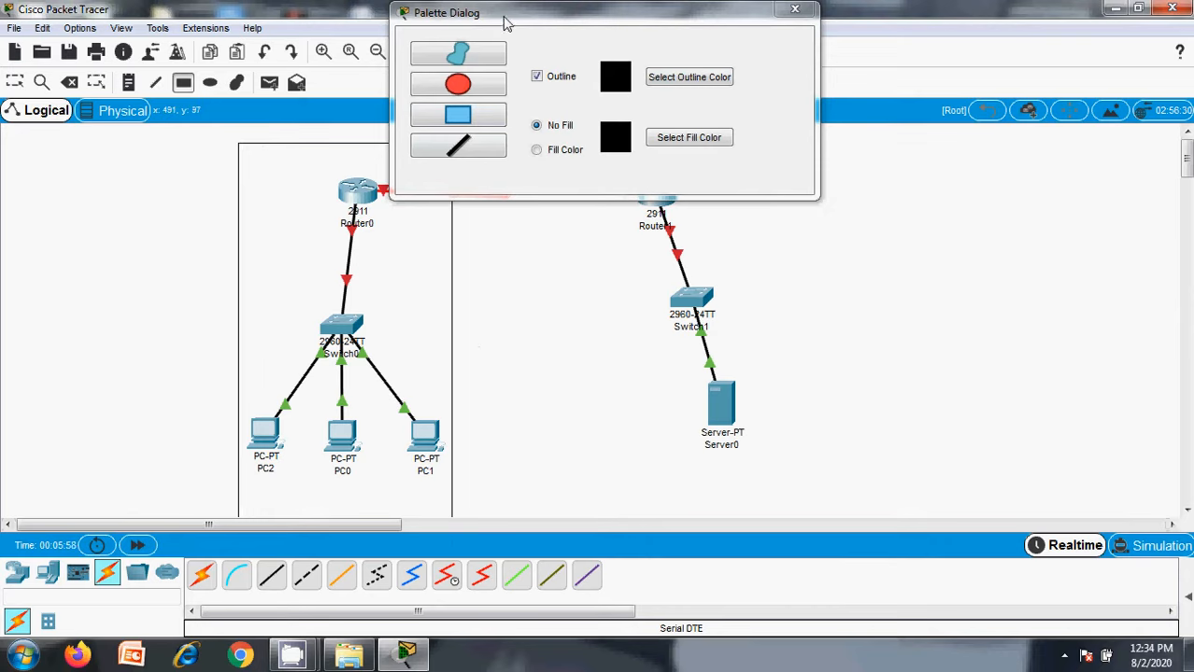
left_click_drag(506, 16, 832, 121)
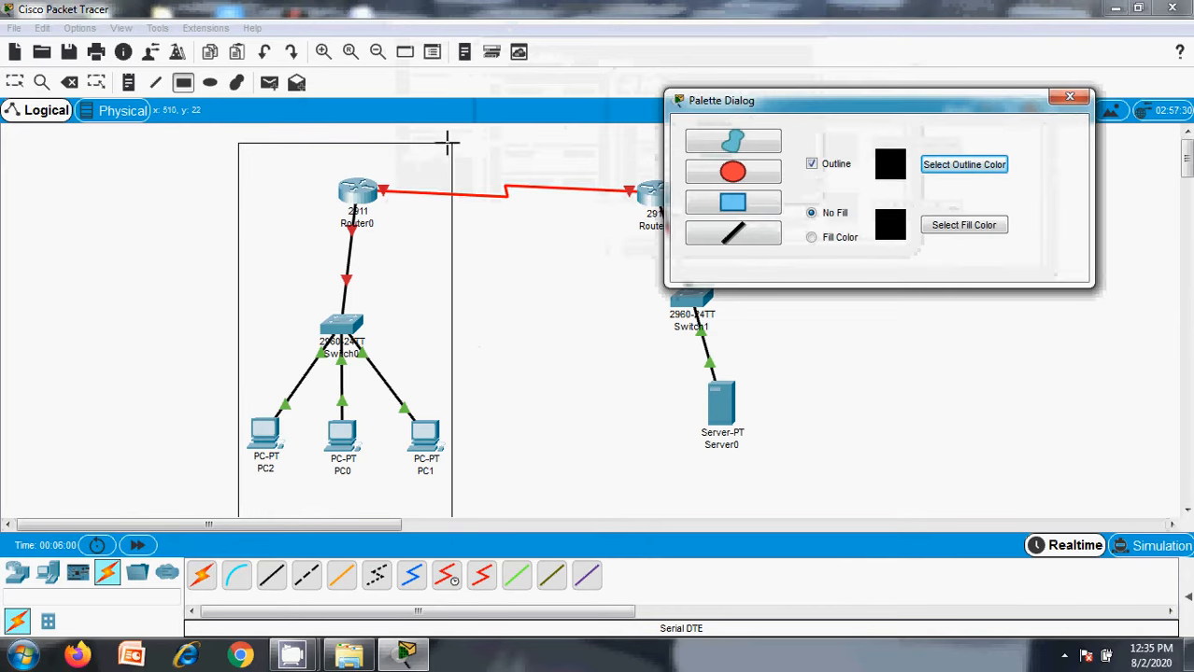
left_click_drag(449, 142, 387, 164)
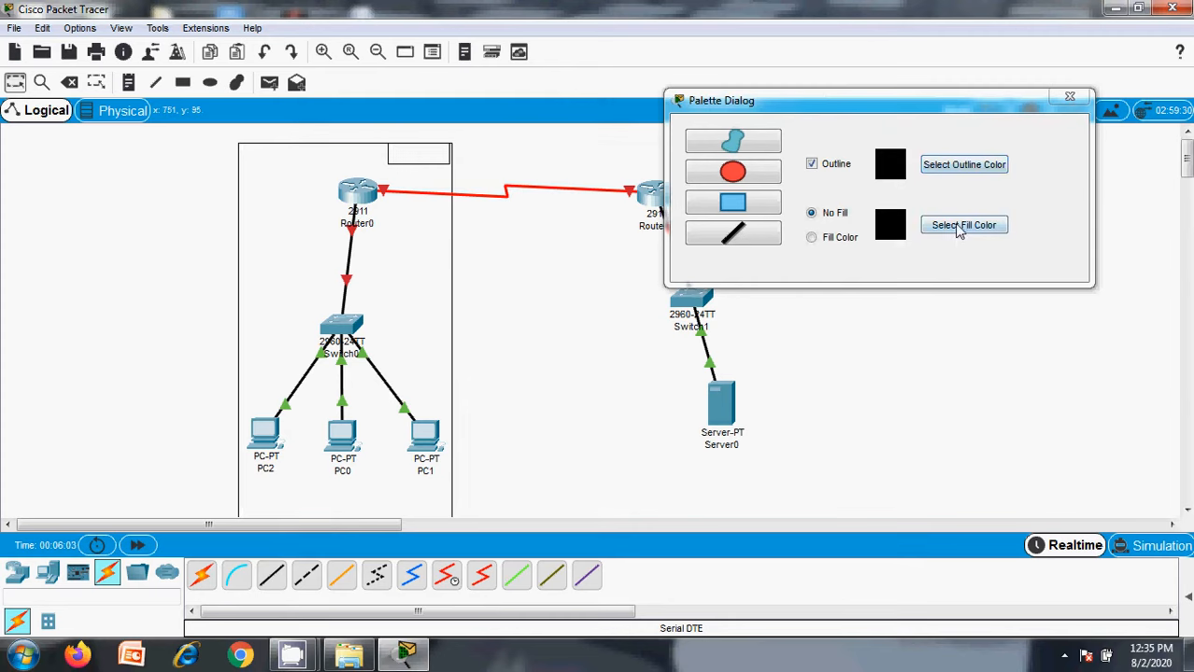
left_click(1069, 96)
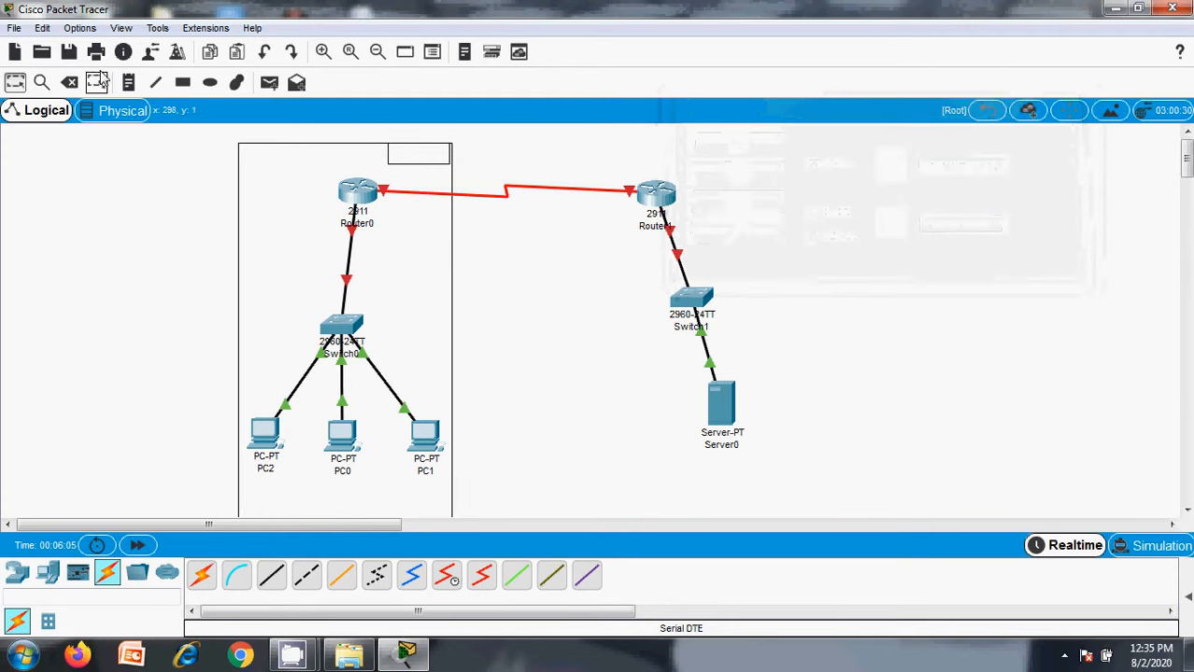
Delete the large rectangle and the small rectangle drawn around the Router0 network.
left_click(69, 82)
left_click(356, 144)
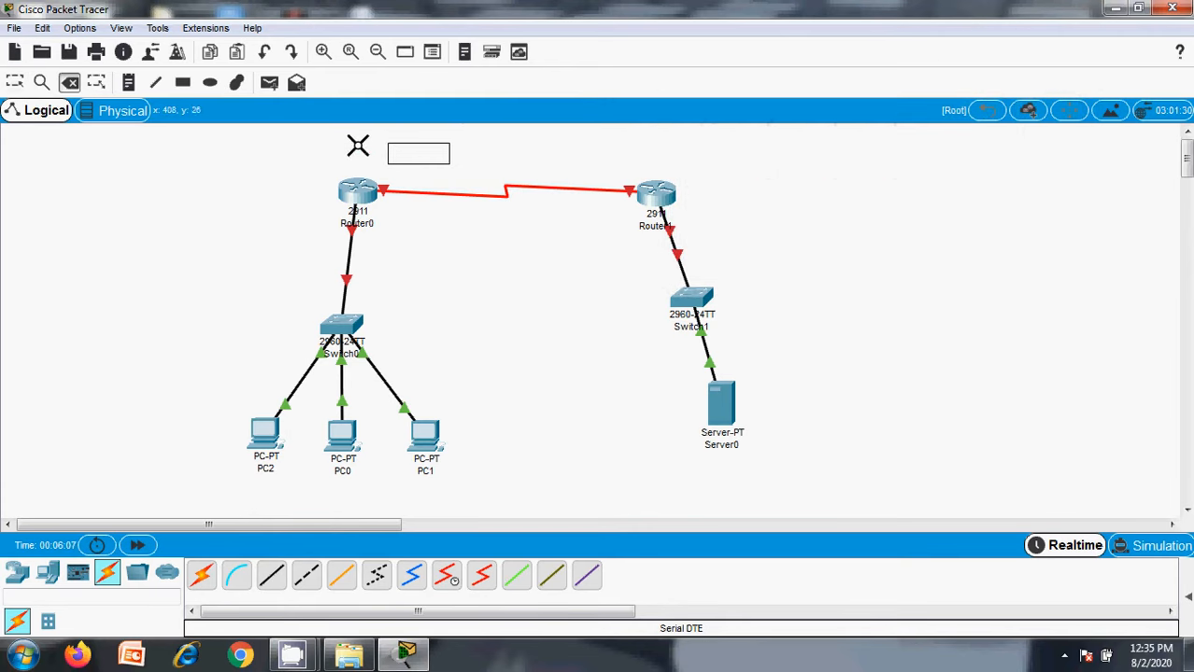
left_click(408, 157)
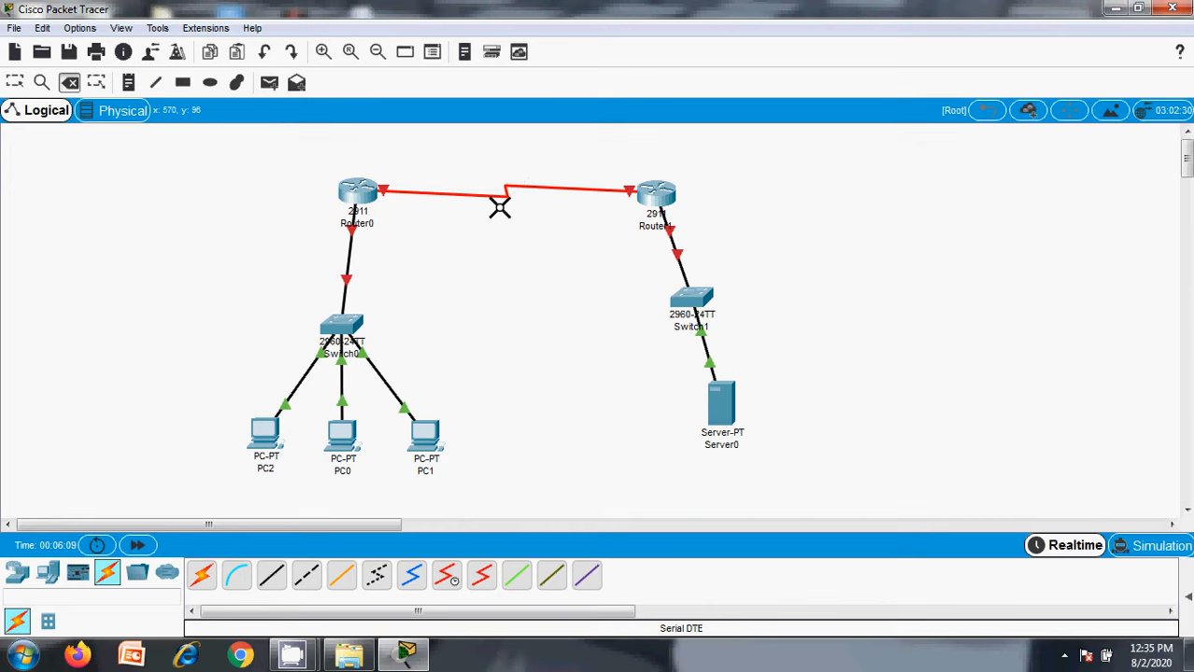
key("Escape")
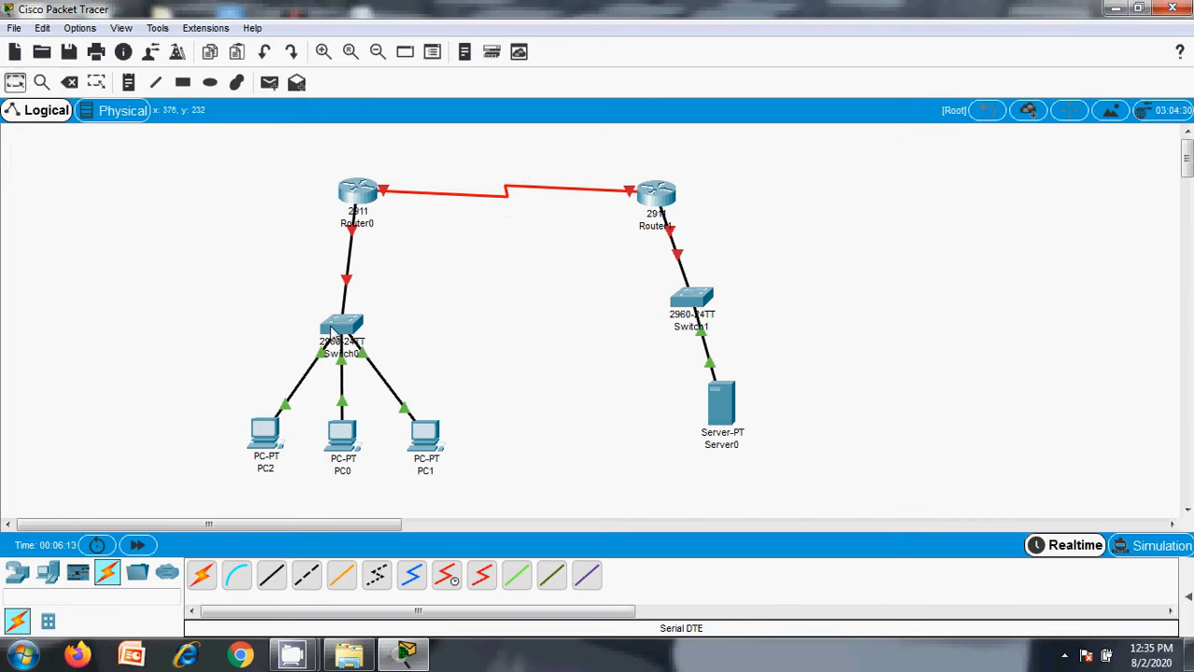
Move Switch0 to the lower left of Router0 and arrange PC2, PC0 and PC1 in a descending diagonal below it.
left_click_drag(331, 332, 233, 277)
left_click_drag(267, 444, 132, 385)
left_click_drag(340, 443, 183, 418)
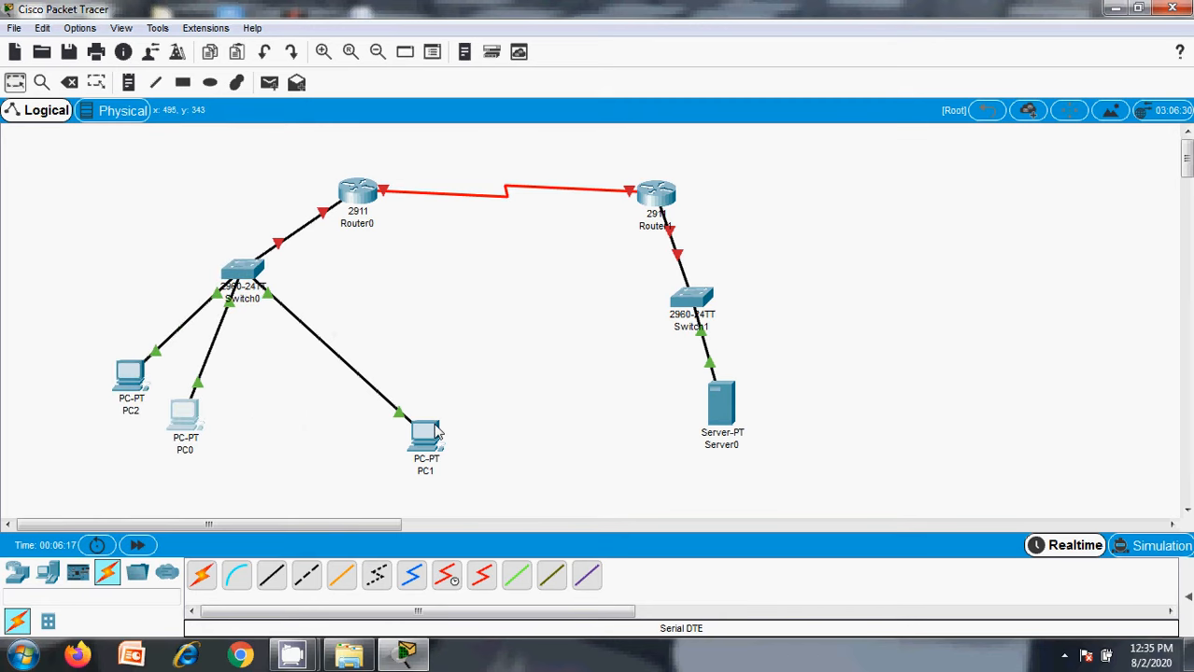
left_click_drag(435, 435, 276, 439)
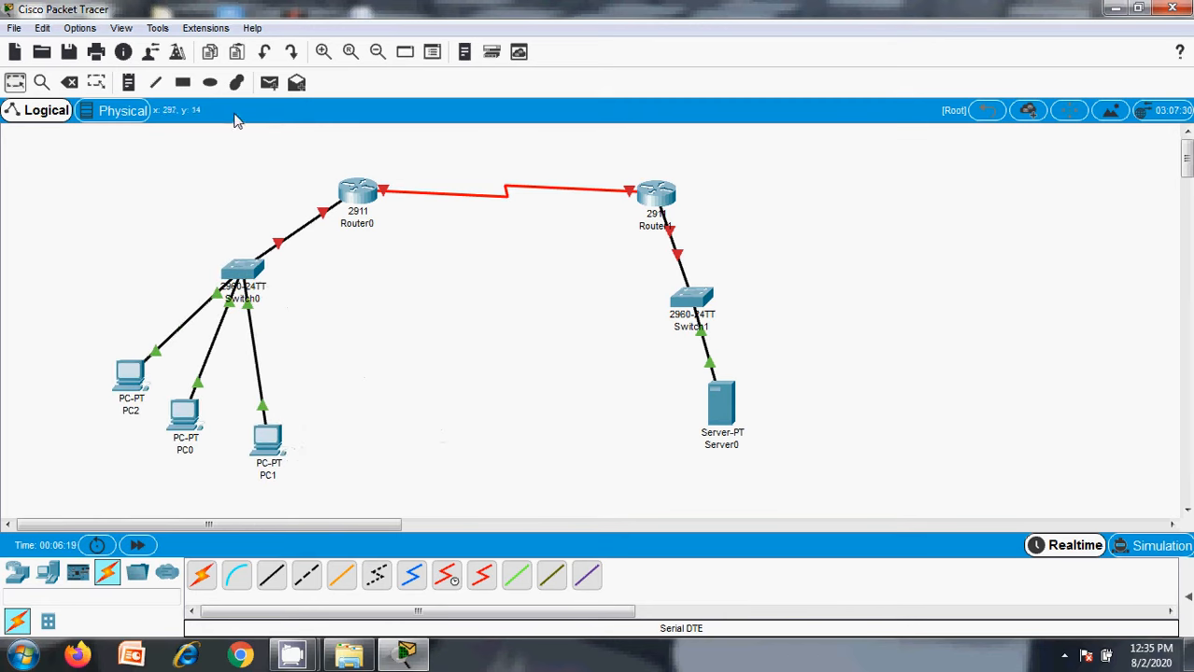
Draw an unfilled ellipse with a black outline enclosing Switch0 and the three PCs and reaching Router0.
left_click(209, 83)
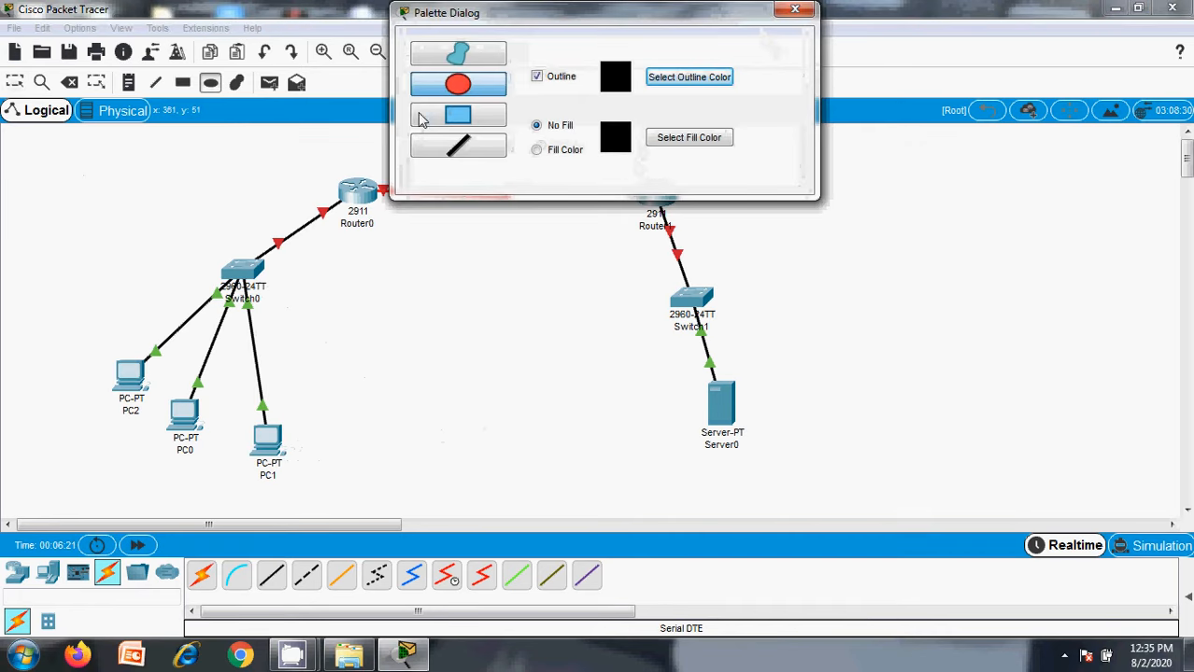
left_click_drag(36, 153, 434, 485)
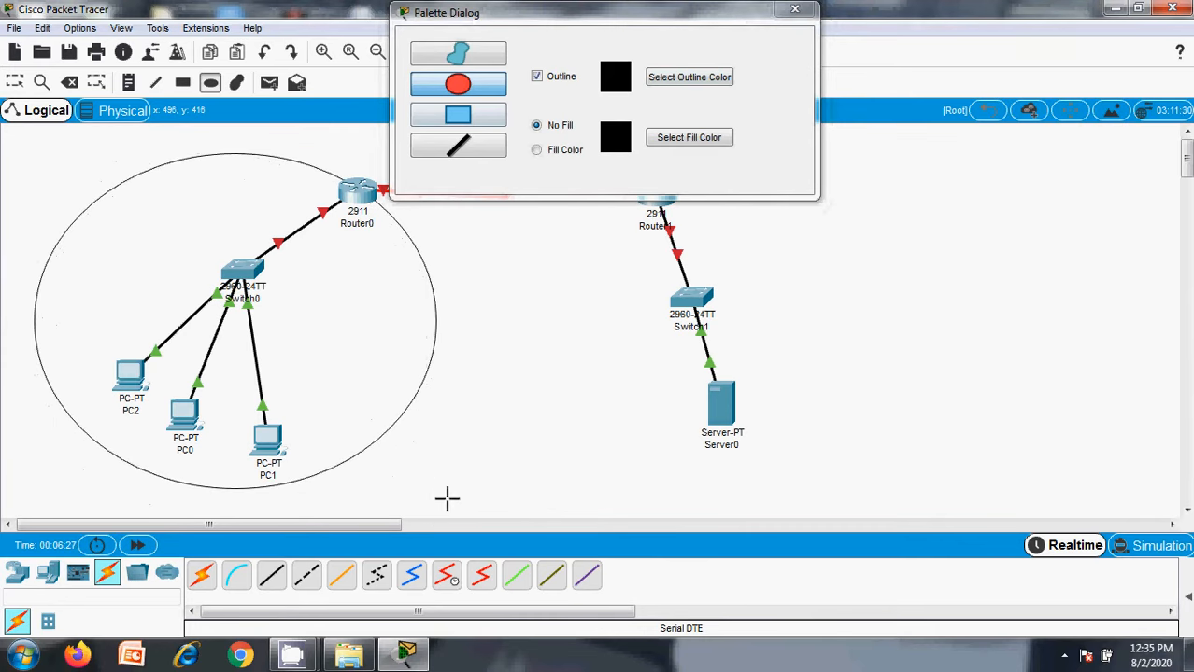
left_click(795, 9)
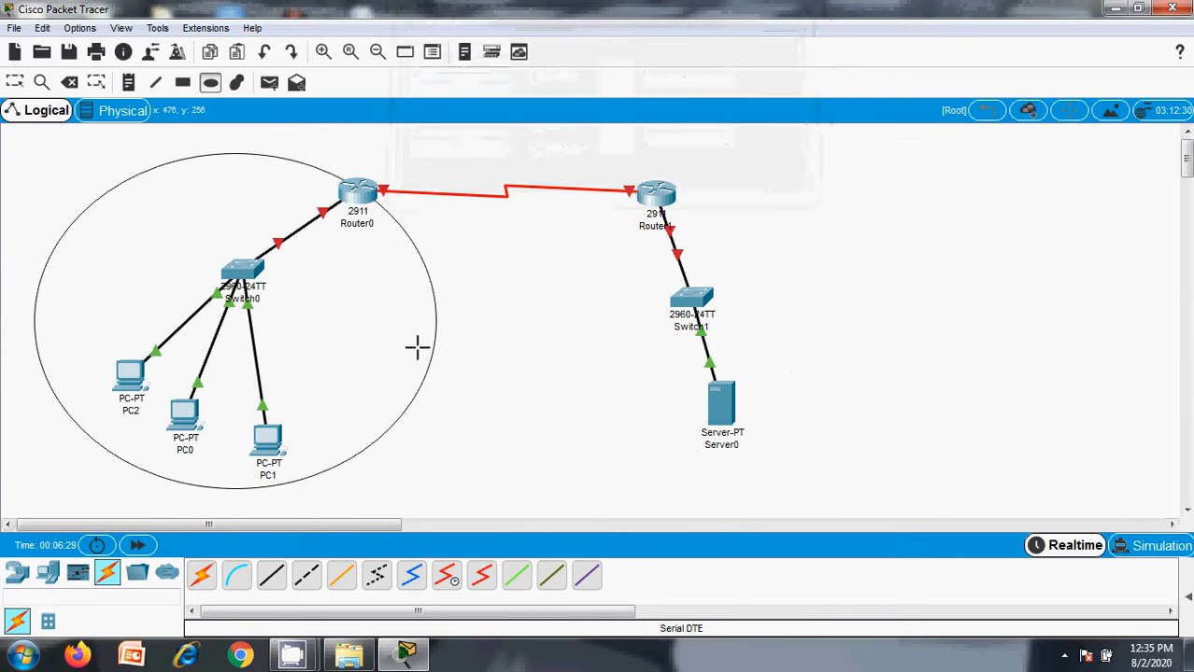
key("Escape")
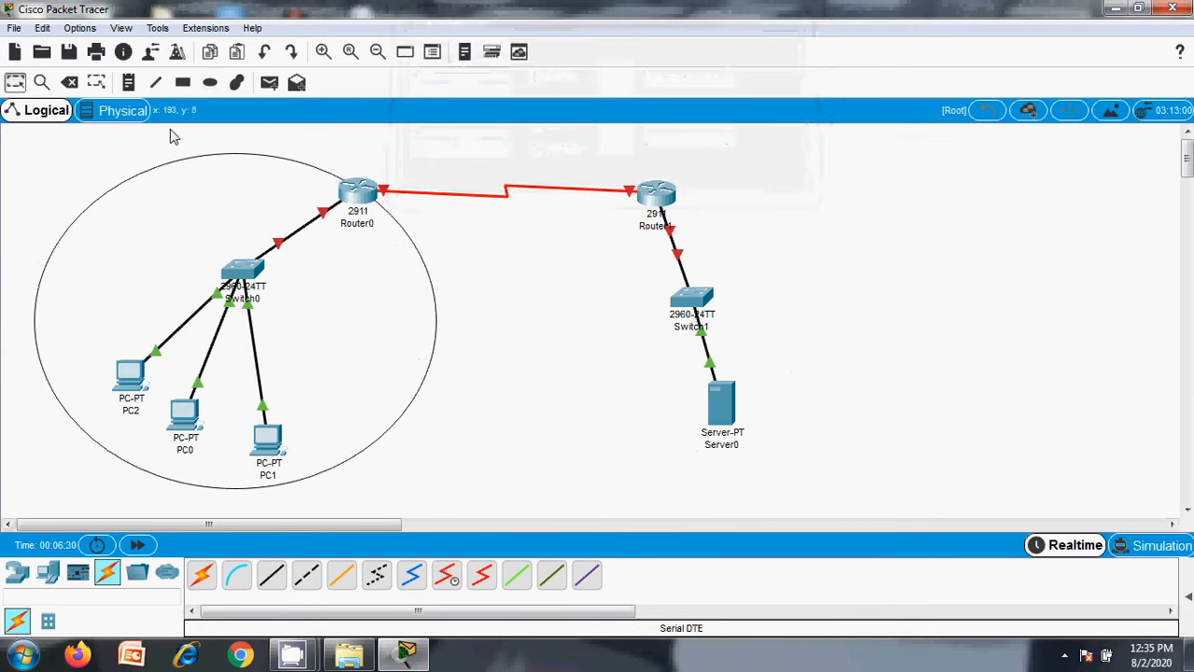
Add a "Private Network" note inside the ellipse and a "Public Network" note above the serial link between the routers.
left_click(128, 82)
left_click(343, 365)
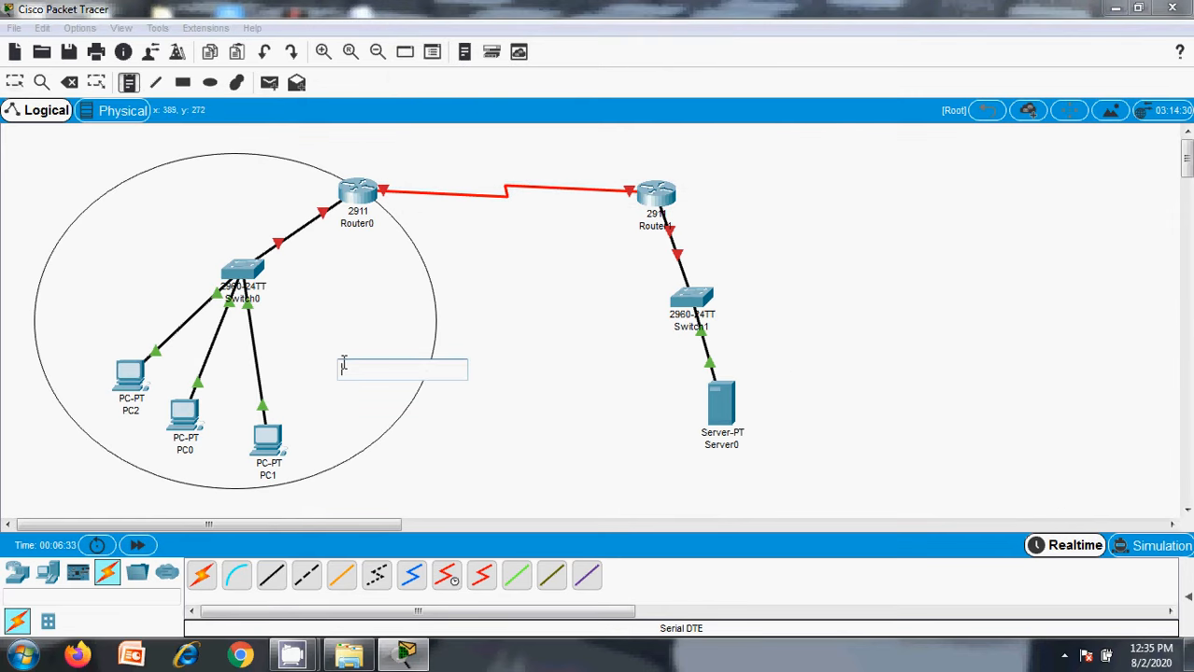
type("Private Network")
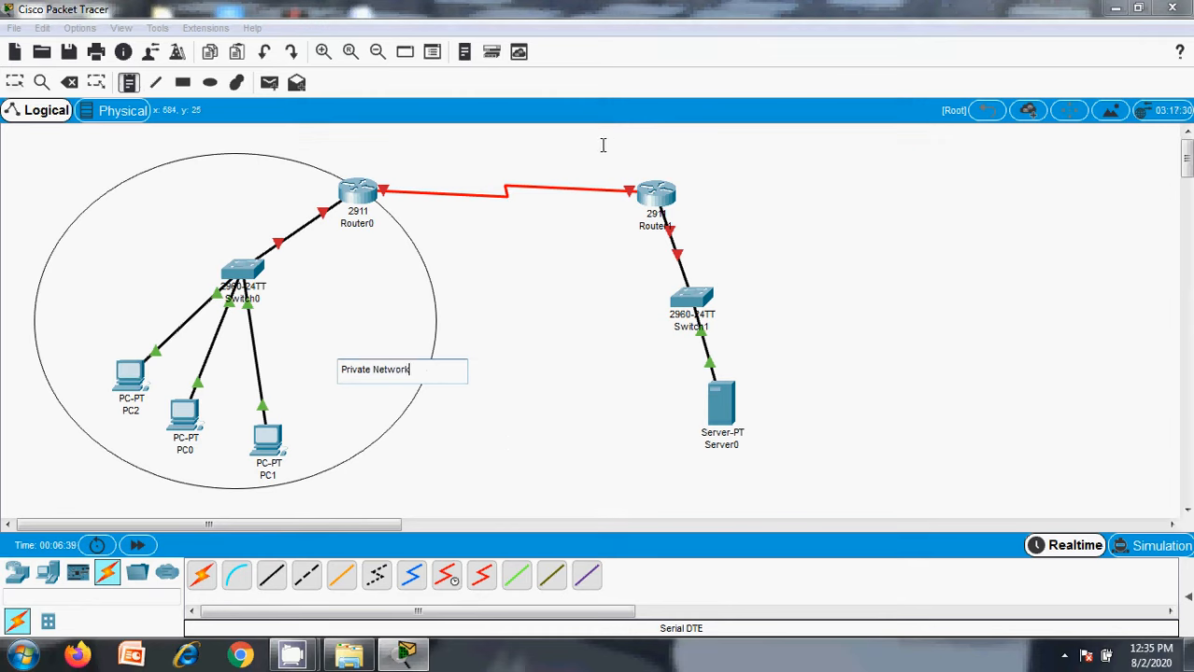
left_click(484, 159)
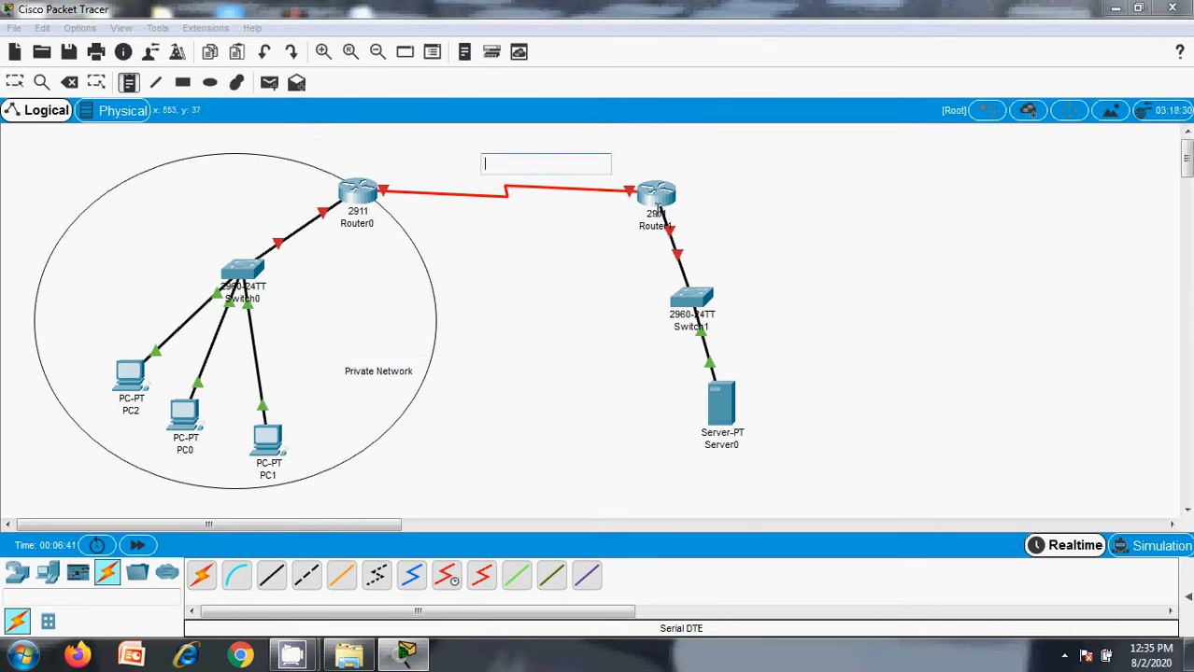
type("Public Network")
left_click(1034, 299)
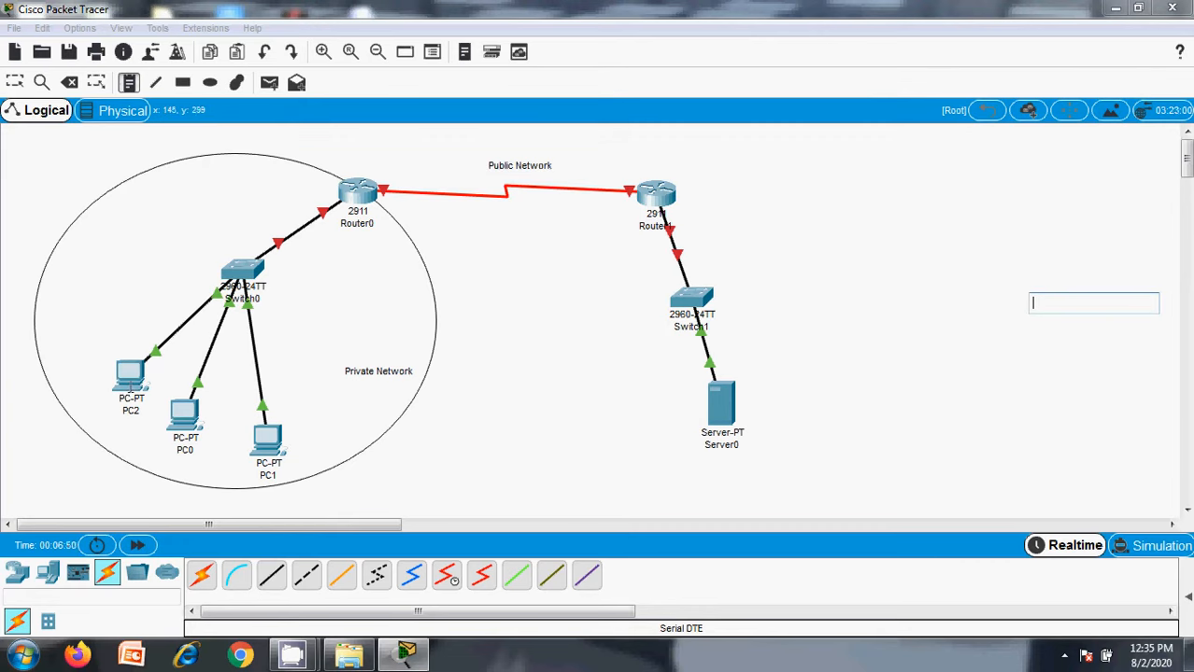
Rename PC2 as 192.168.0.1 and copy that label text.
left_click(132, 408)
key("Escape")
left_click(130, 412)
left_click_drag(130, 412, 18, 395)
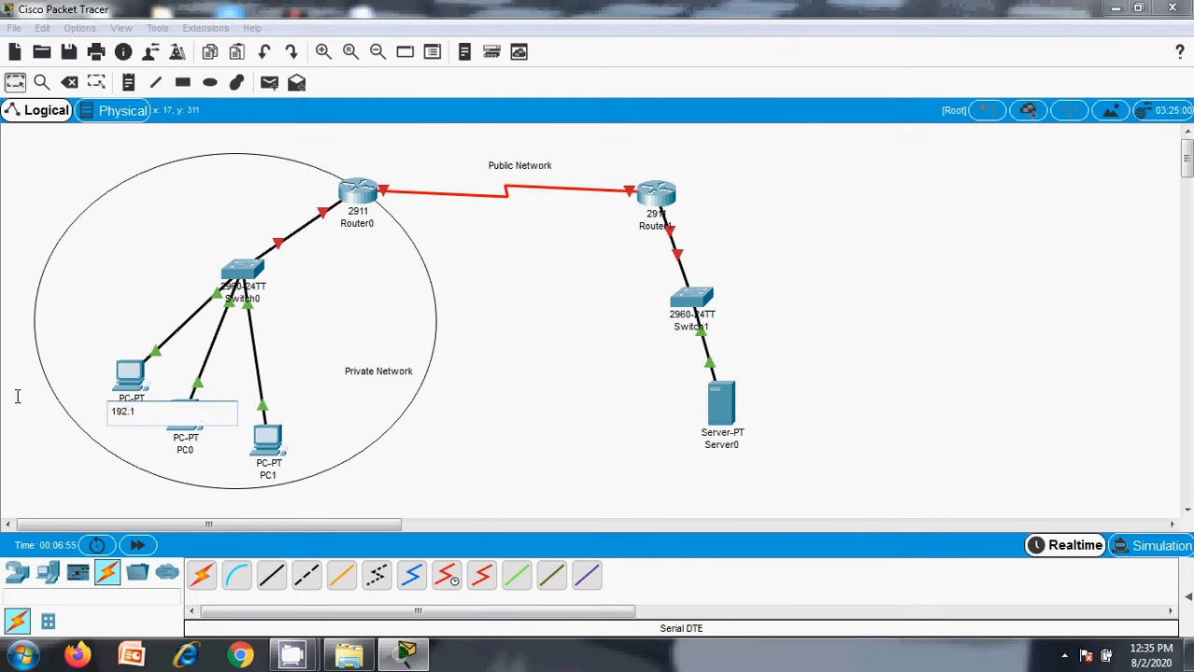
type("192.168.0.1")
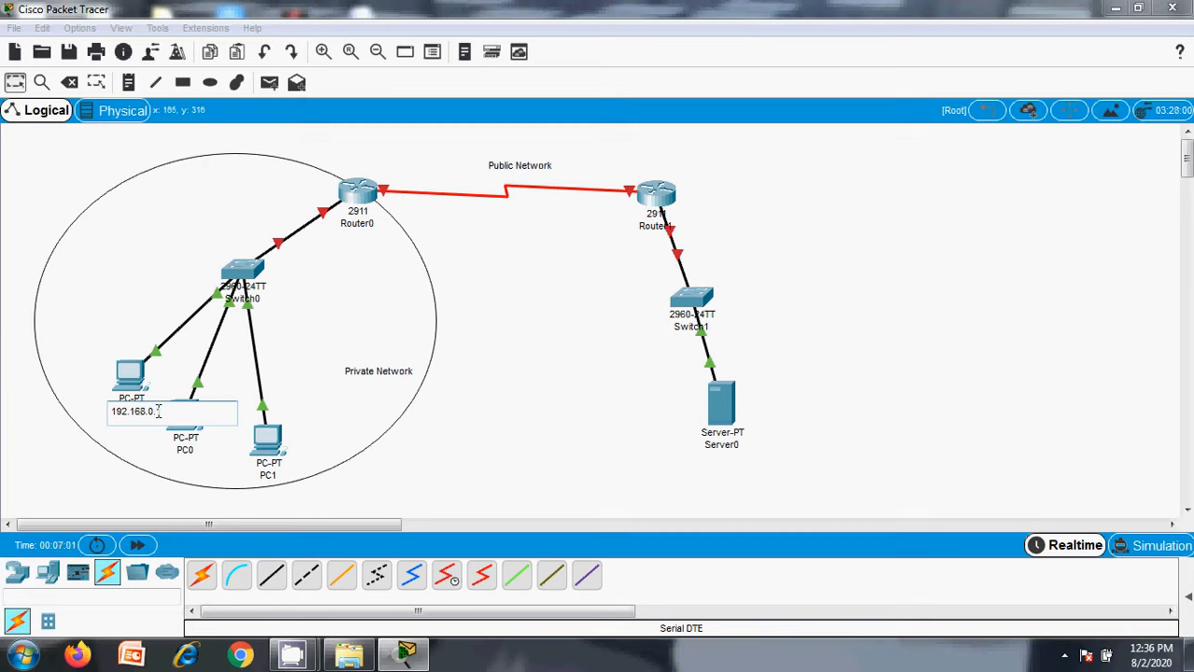
left_click_drag(157, 411, 102, 407)
key("ctrl+c")
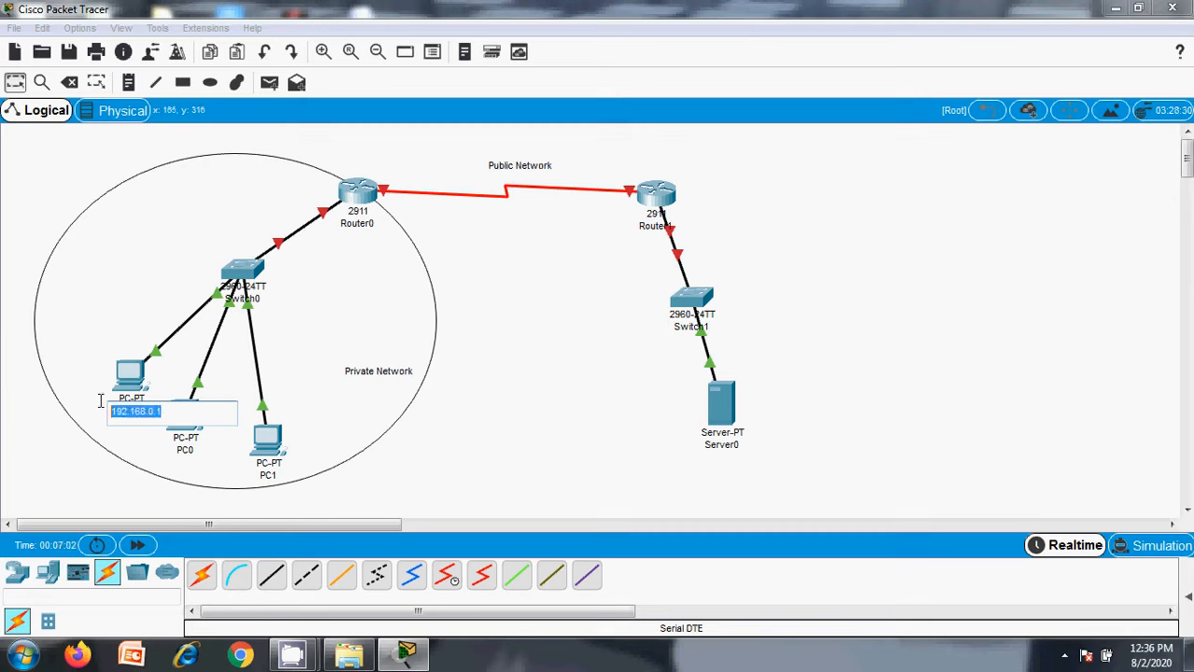
Rename PC0 as 192.168.0.2 and PC1 as 192.168.0.3, reusing the copied address text.
left_click(187, 453)
left_click_drag(198, 446, 131, 436)
key("ctrl+v")
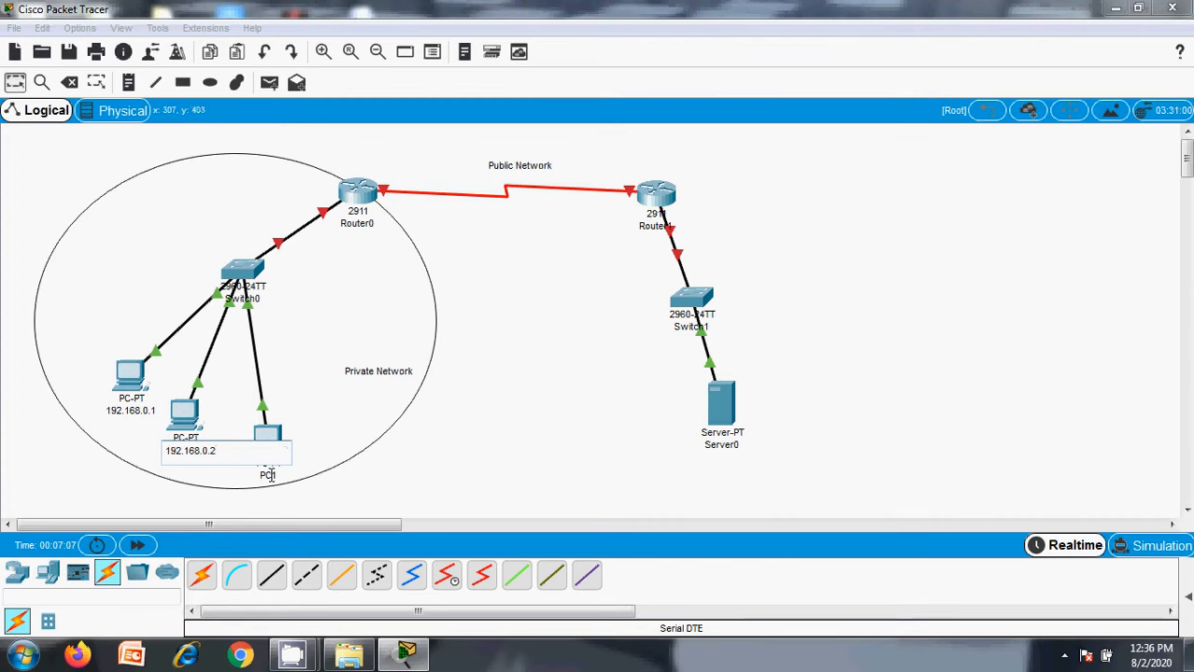
left_click(268, 473)
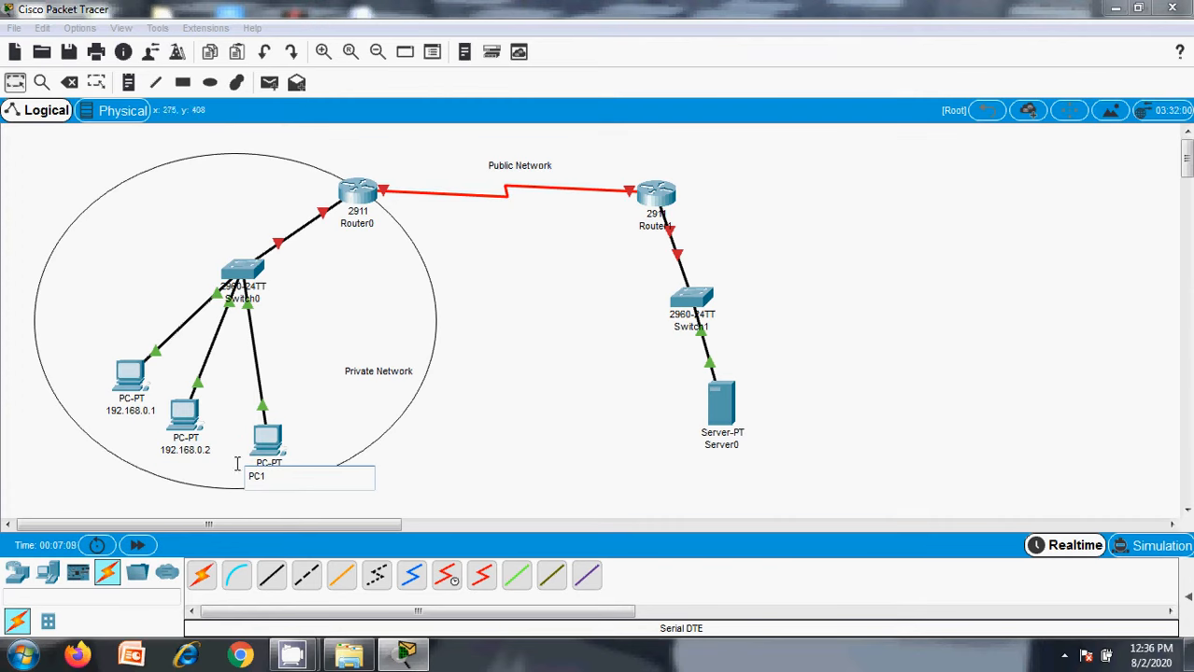
left_click_drag(267, 473, 178, 449)
key("ctrl+v")
key("BackSpace")
type("3")
left_click(270, 193)
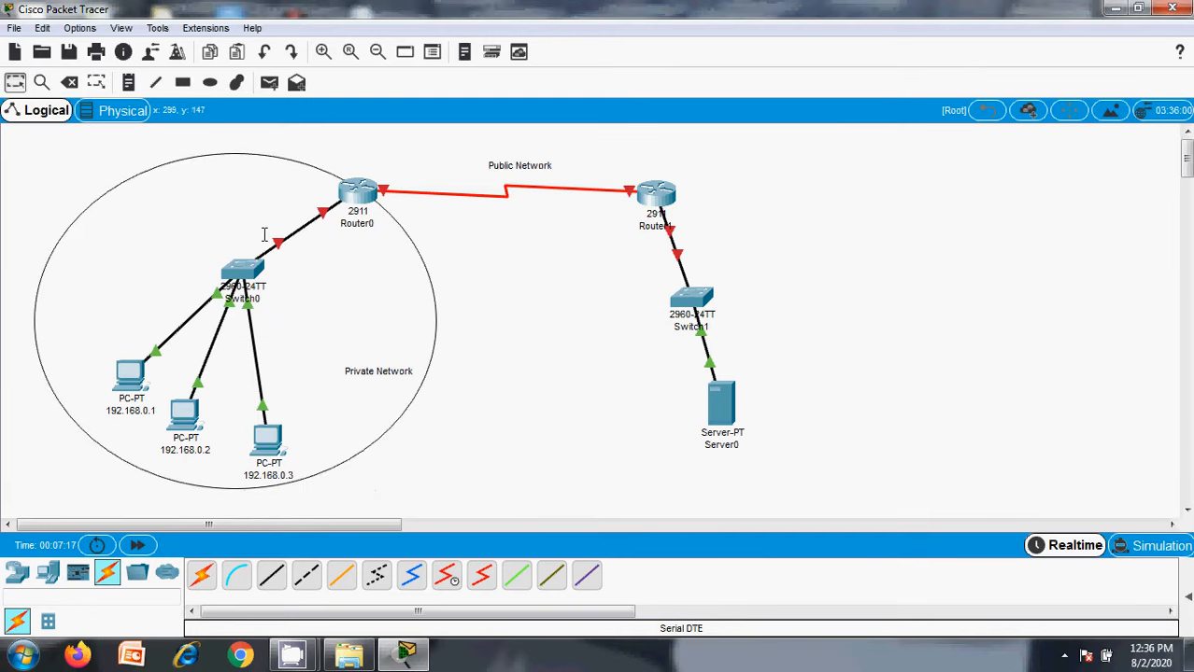
Delete the ellipse drawn around Switch0 and the three PCs.
left_click(283, 194)
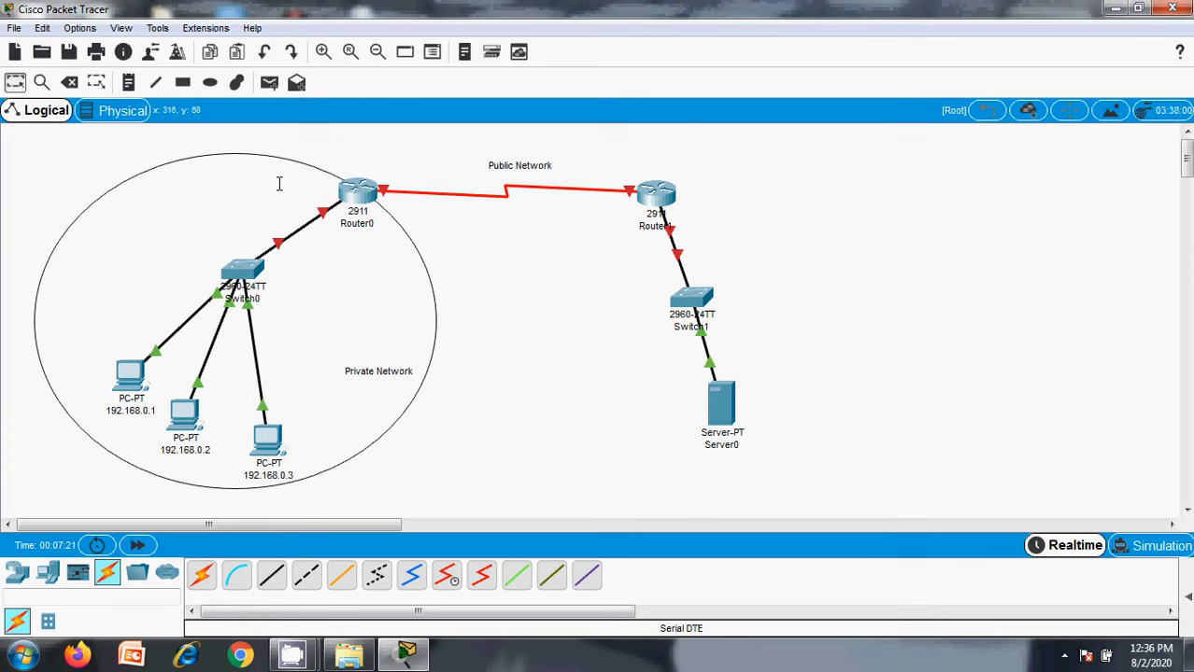
left_click(69, 82)
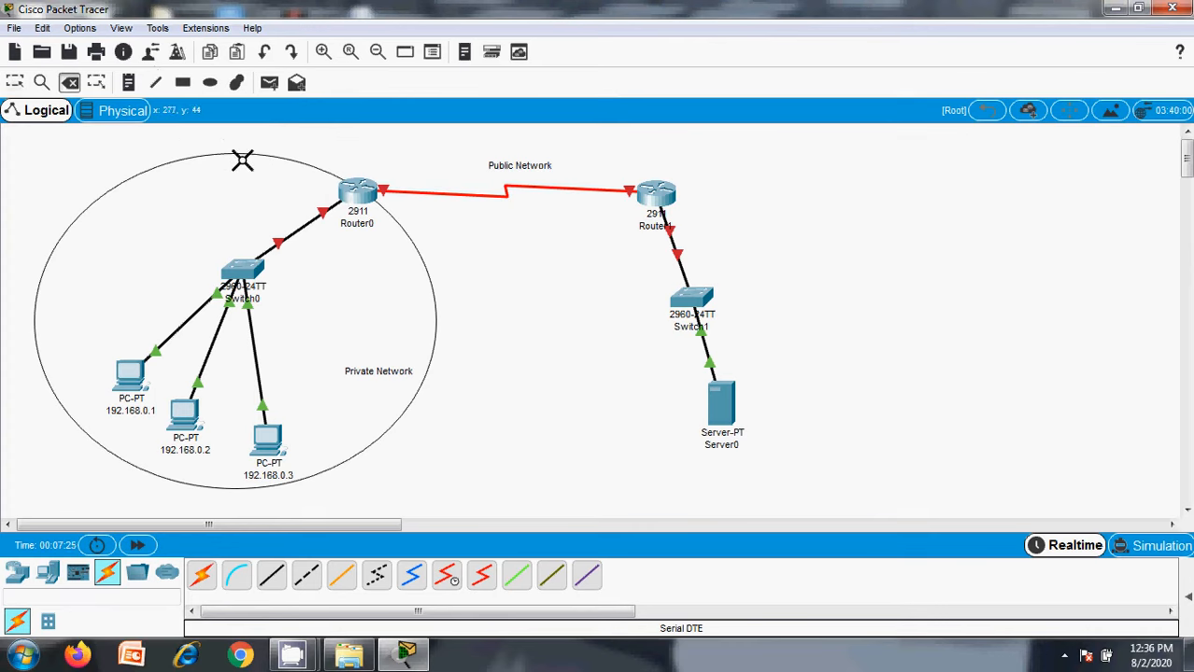
left_click(243, 155)
key("Escape")
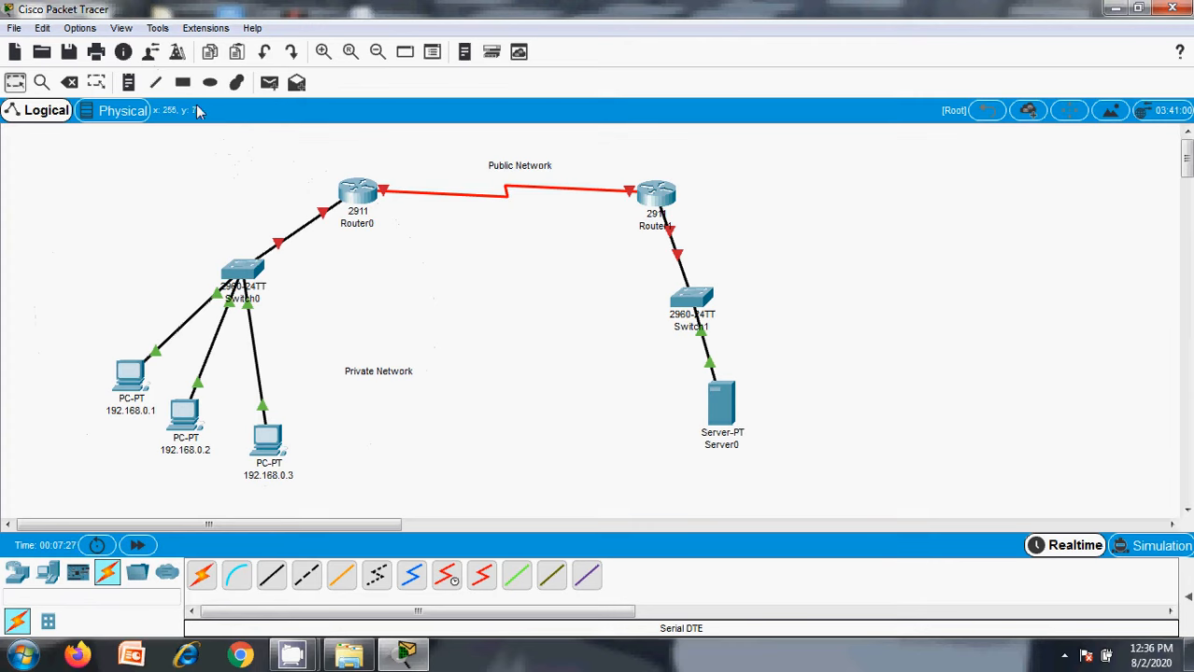
Add the note 192.168.0.100 beside Router0, next to its link to Switch0.
left_click(128, 82)
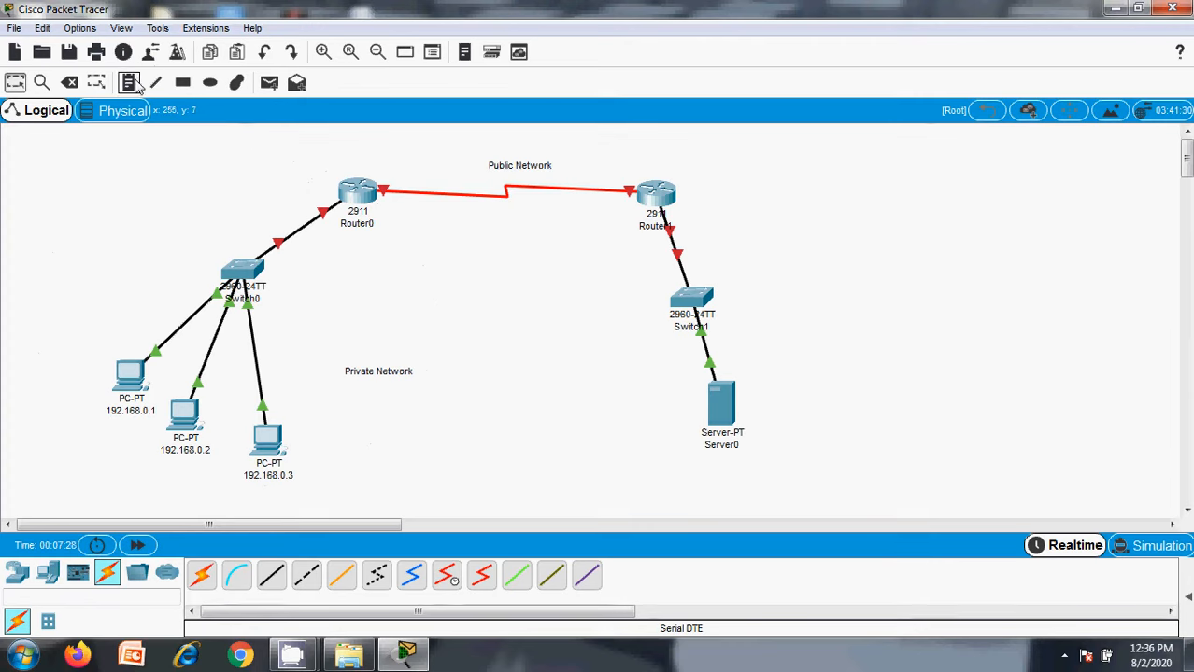
left_click(270, 190)
type("192")
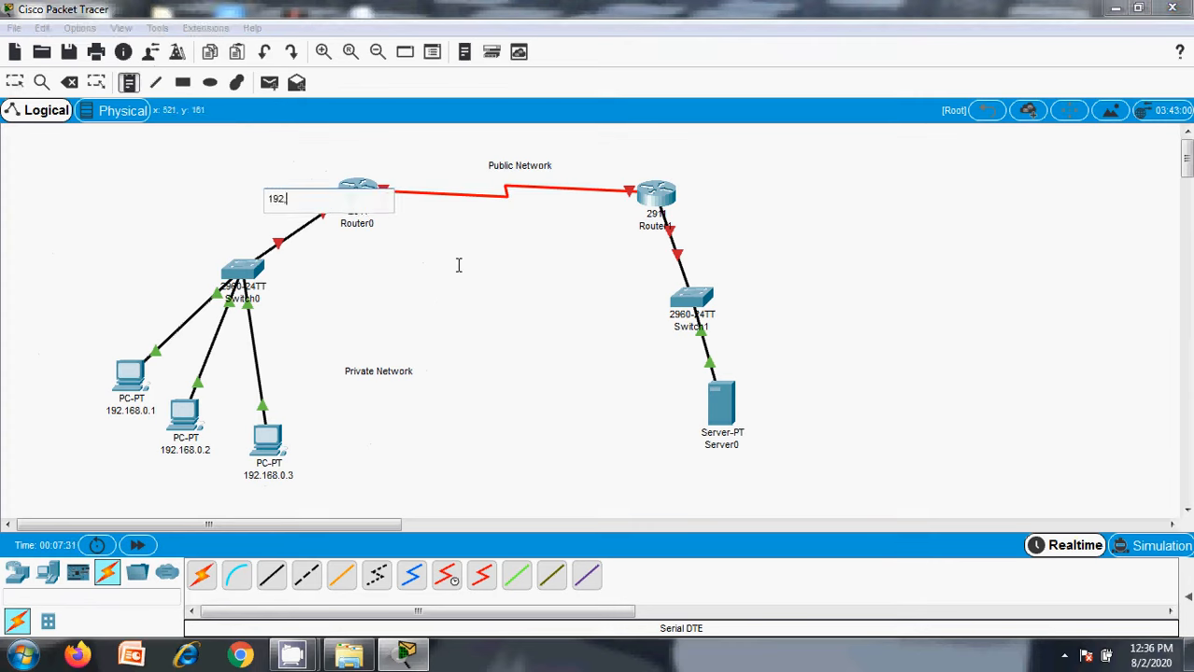
type(".168.0.100")
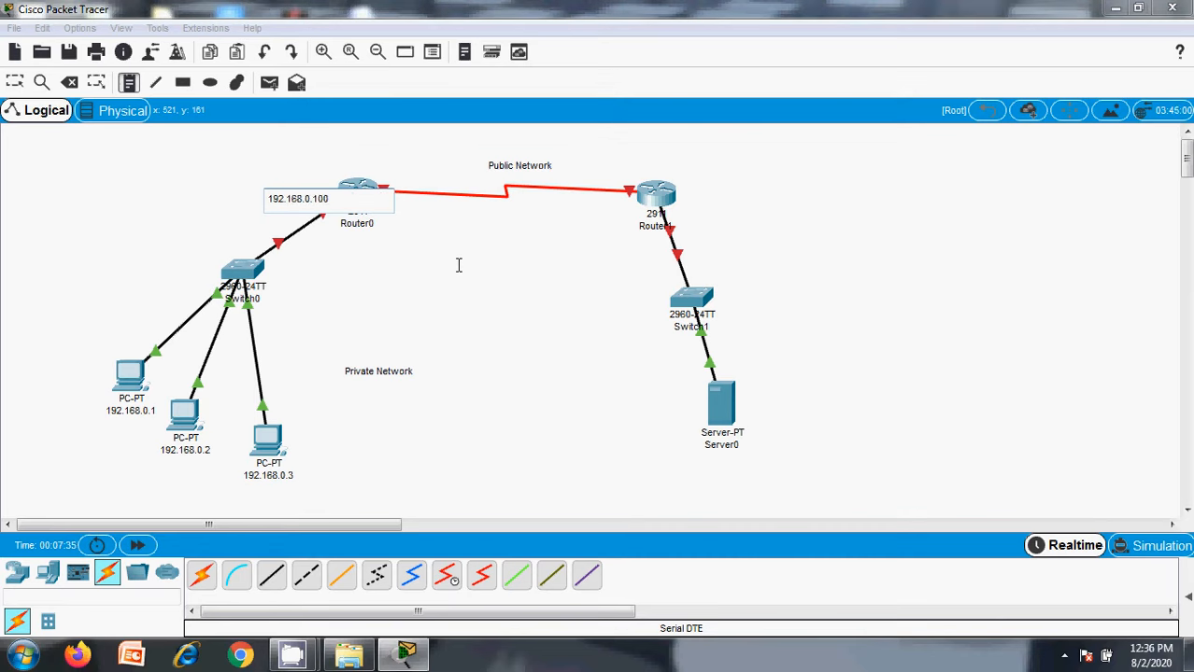
left_click(381, 248)
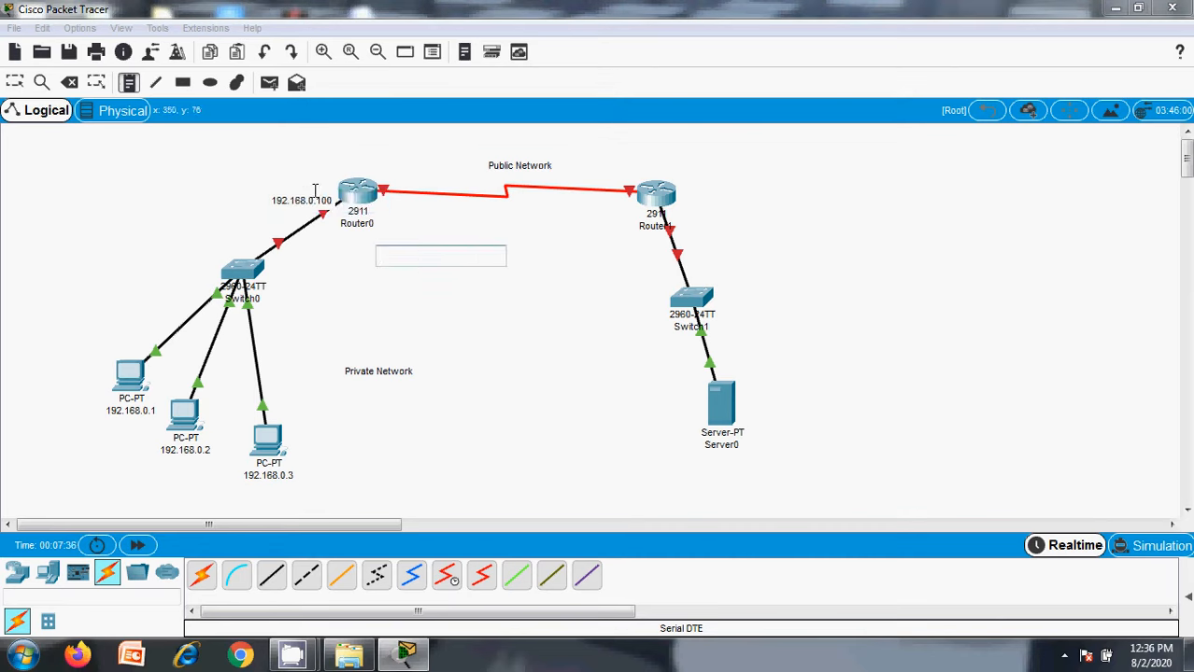
Add the note 11.1.1.1 near each end of the serial link, beside Router0 and beside Router1.
left_click(389, 173)
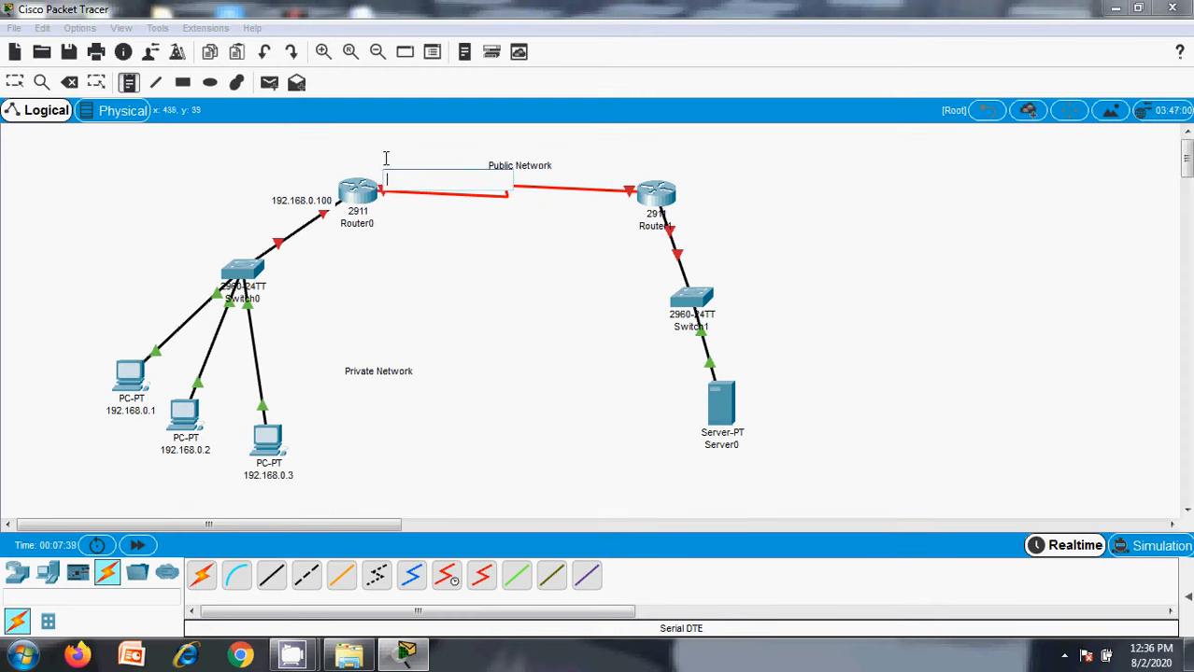
left_click(386, 159)
type("11.1.1.1")
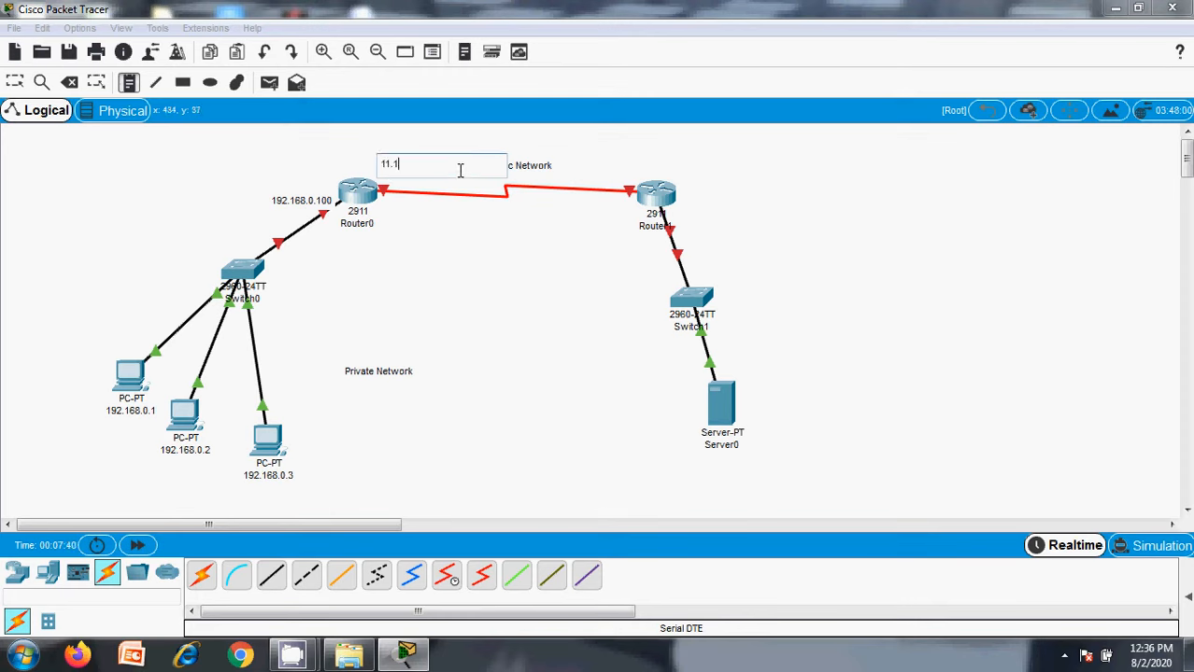
left_click(587, 164)
type("11.1.1.1")
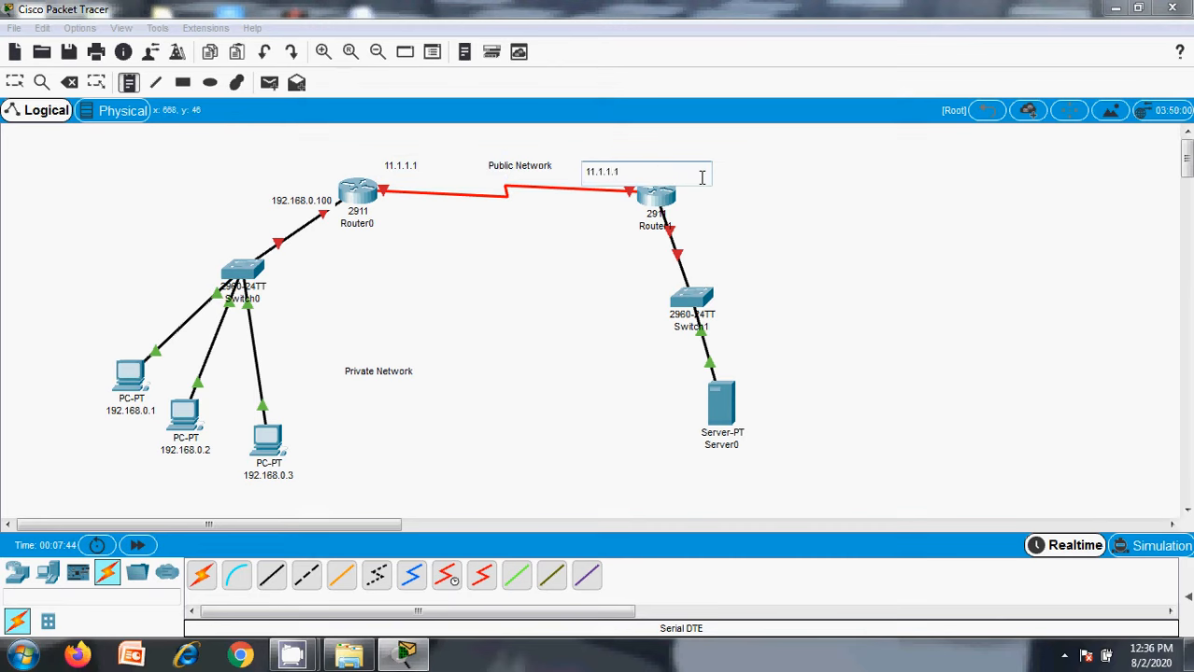
left_click(758, 182)
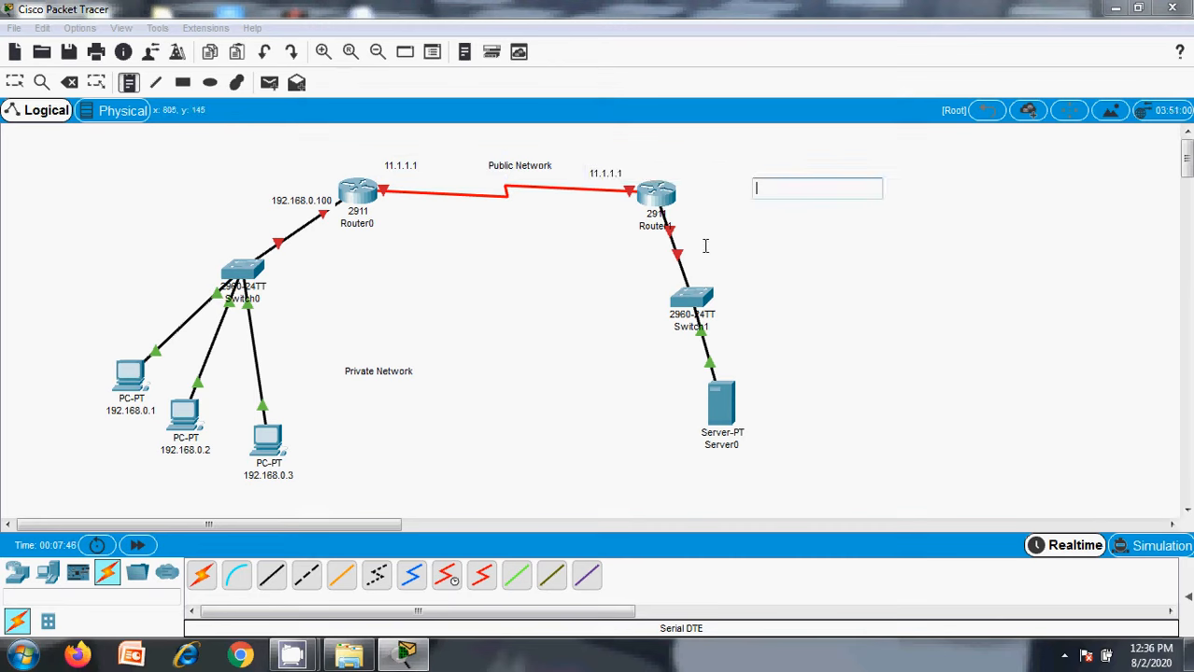
Add the note 200.0.0.1 below Server0 and the note 200.0.0.100 beside Router1, near its link to Switch1.
left_click(695, 465)
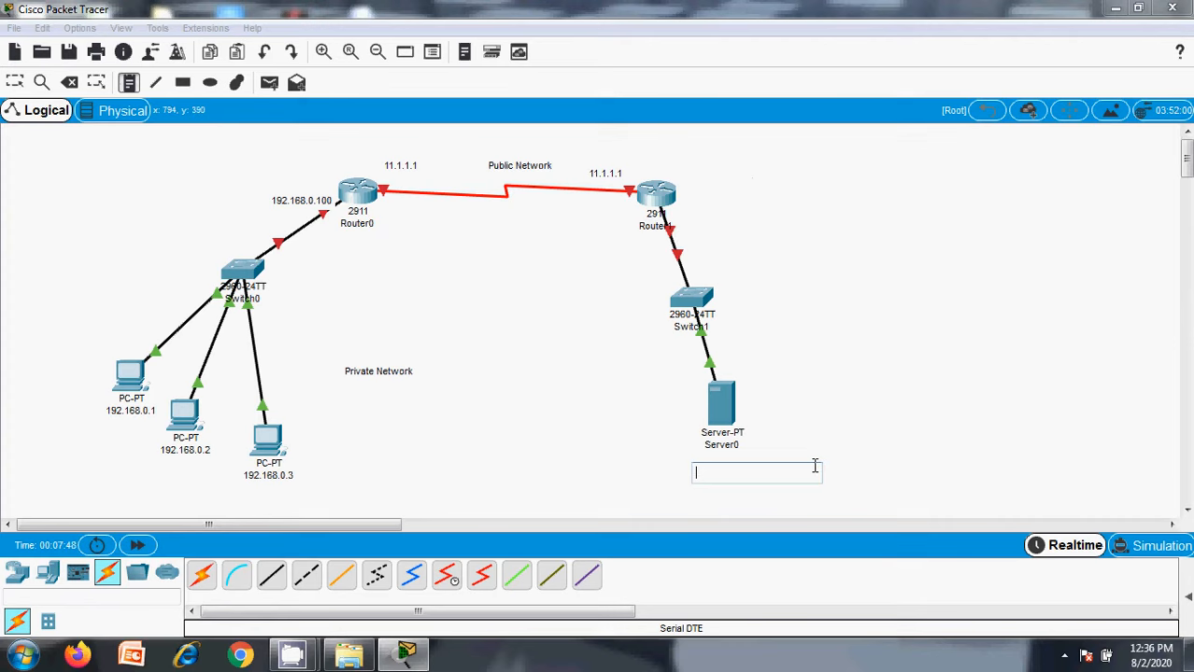
type("200.0.0.1")
left_click(676, 206)
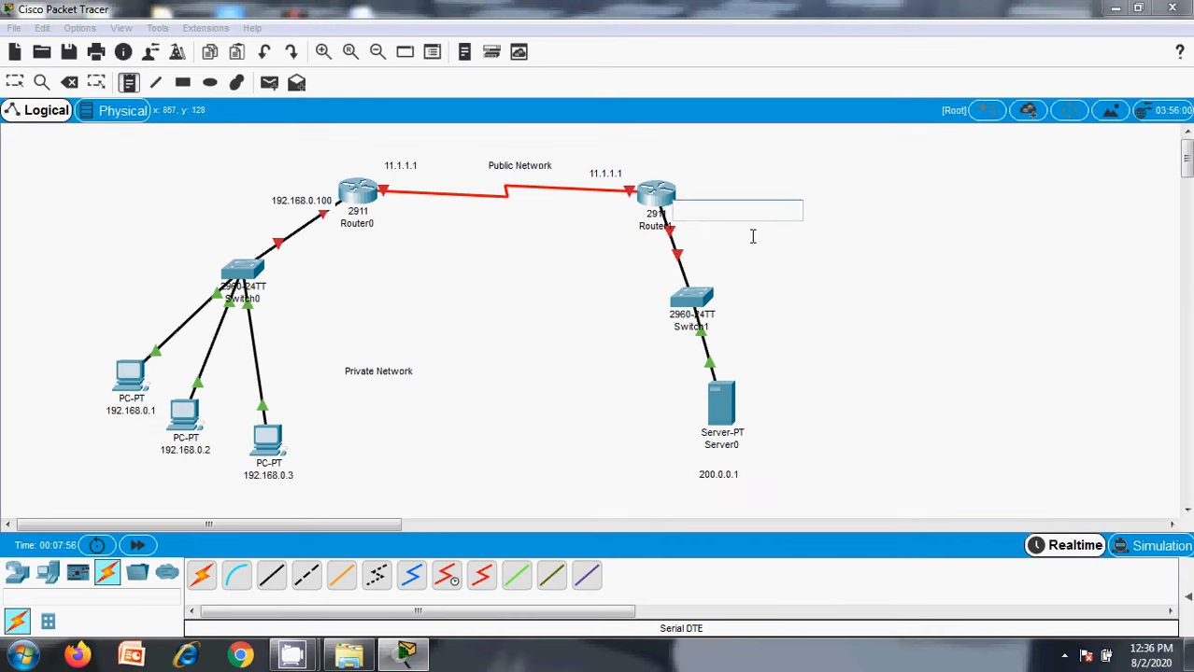
type("200.0.0.100")
left_click(849, 255)
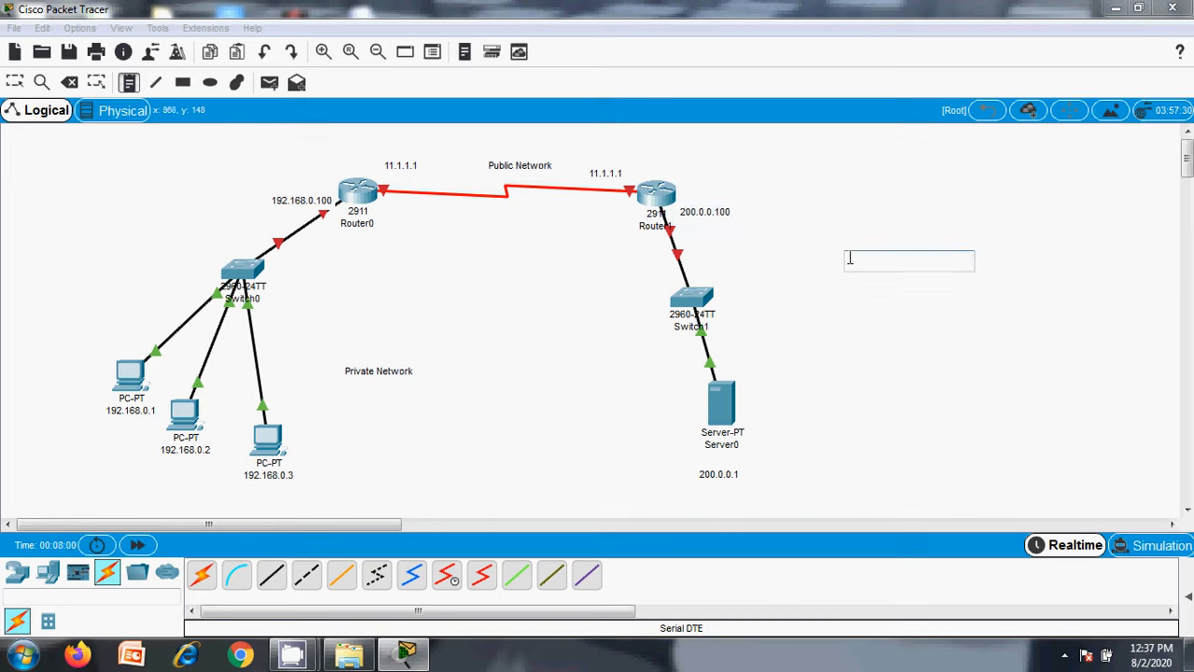
Give the PC labelled 192.168.0.1 the static IP address 192.168.0.1 with subnet mask 255.255.255.0.
left_click(119, 404)
key("Escape")
double_click(138, 403)
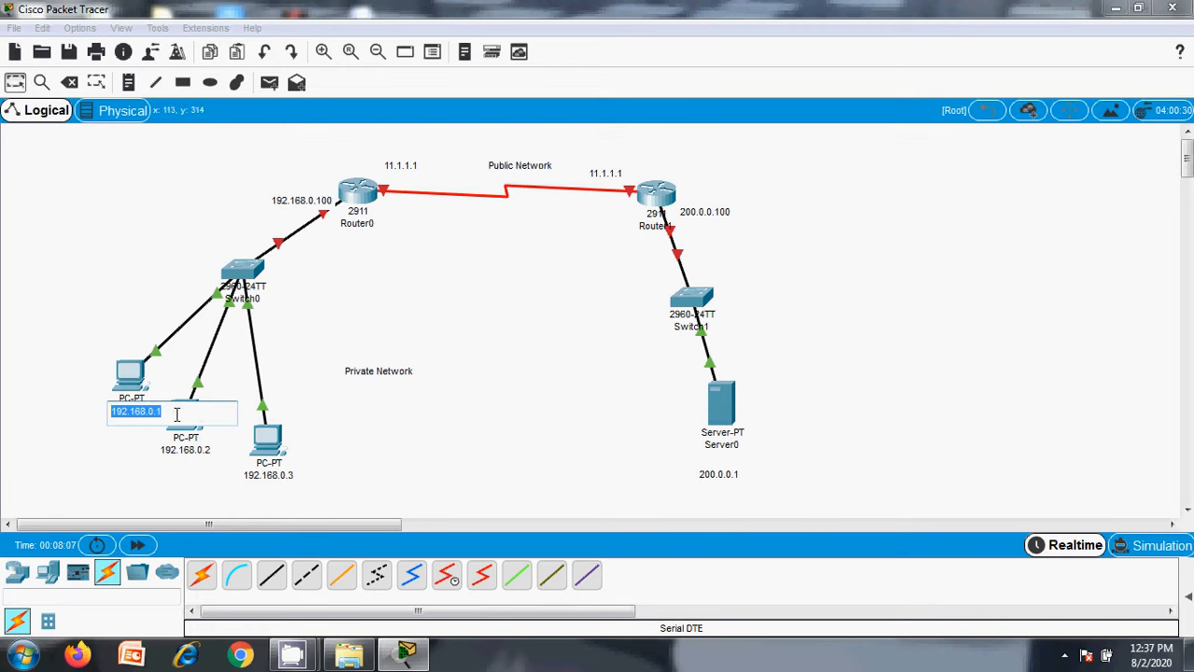
left_click(136, 380)
left_click(497, 114)
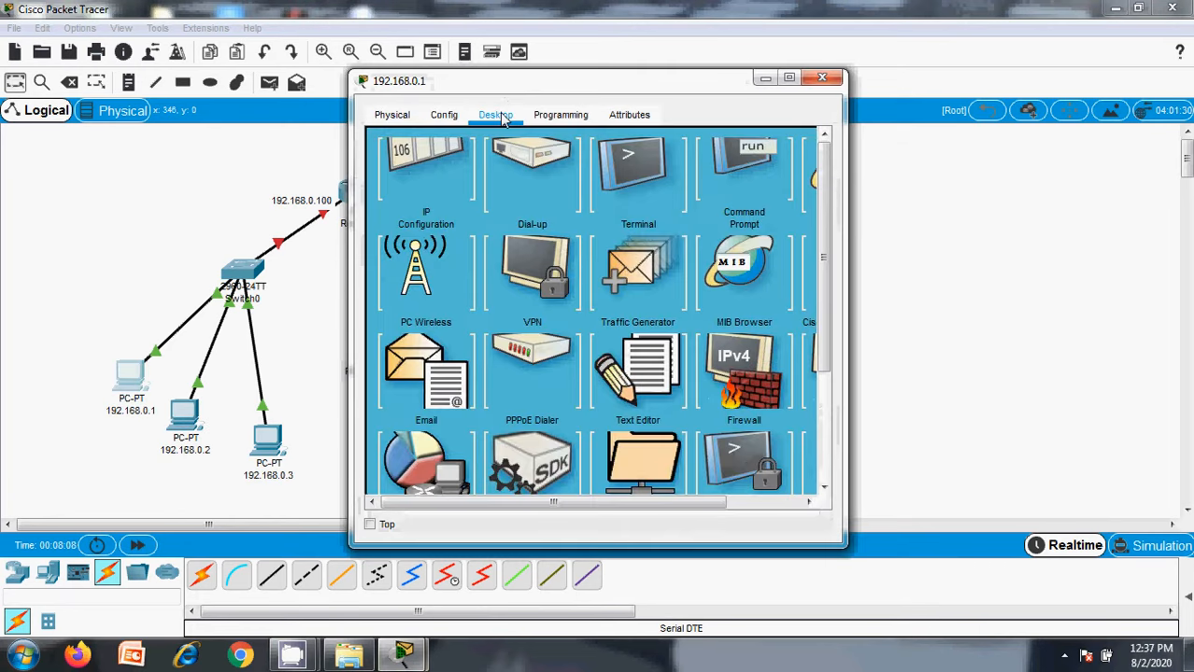
left_click(438, 183)
left_click(511, 240)
type("192.168.0.1")
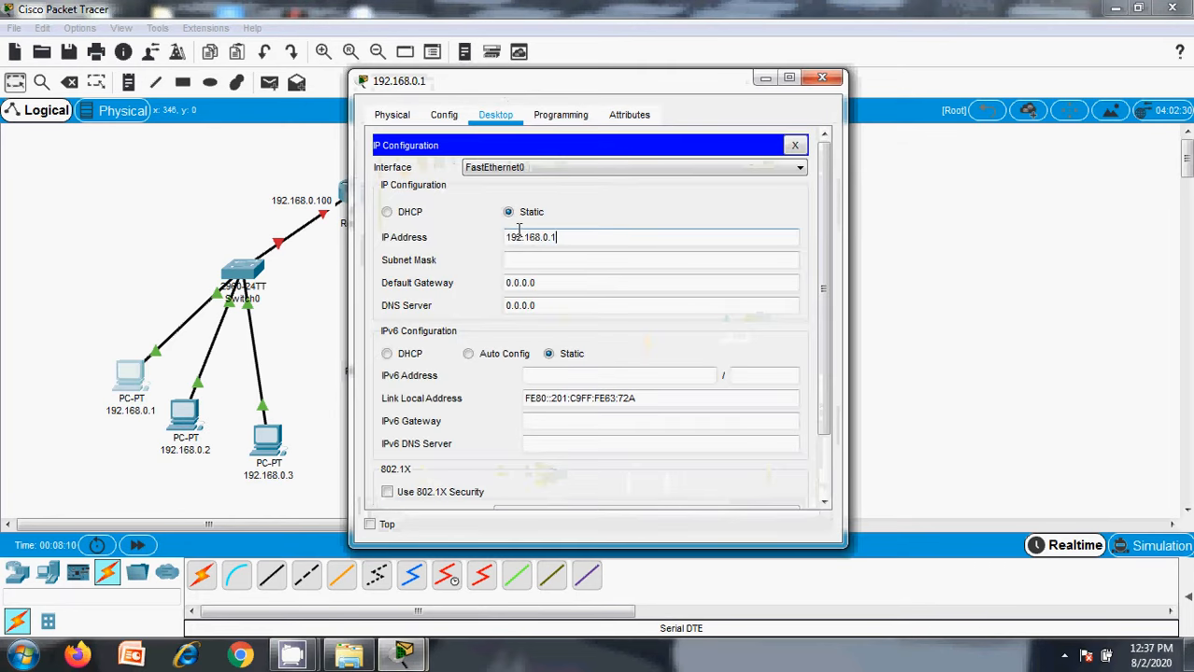
left_click(549, 260)
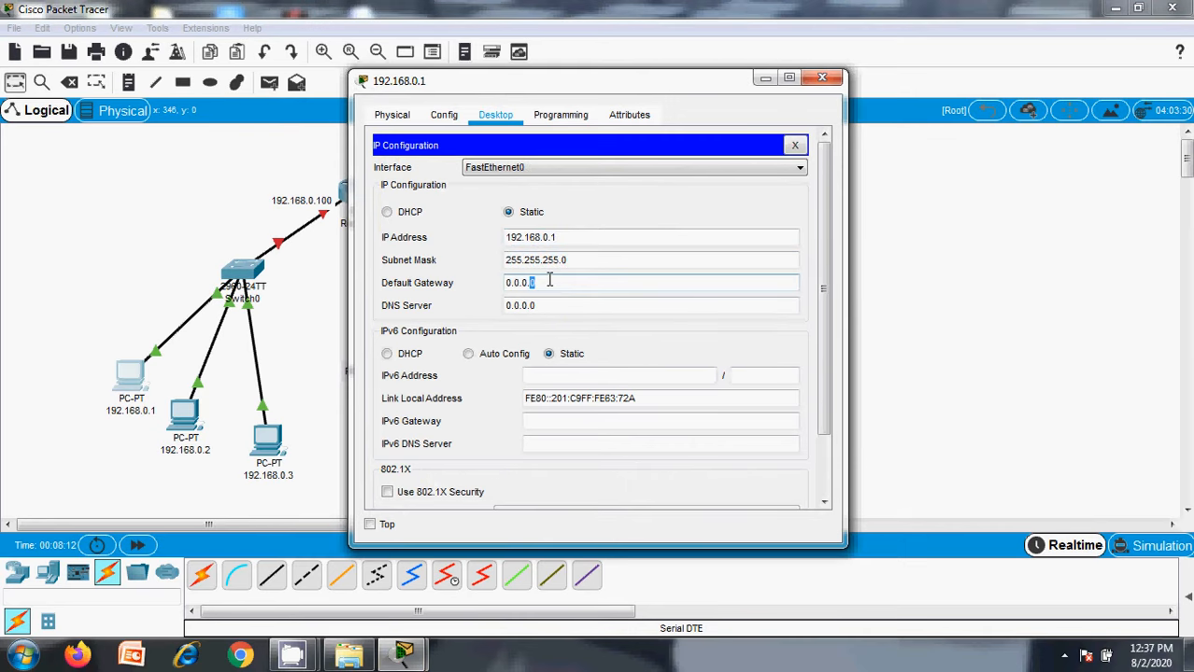
Set the default gateway of the PC labelled 192.168.0.1 to 192.168.0.100 and close its configuration window.
left_click_drag(550, 282, 476, 271)
type("192.168.0.1")
type("00")
key("Tab")
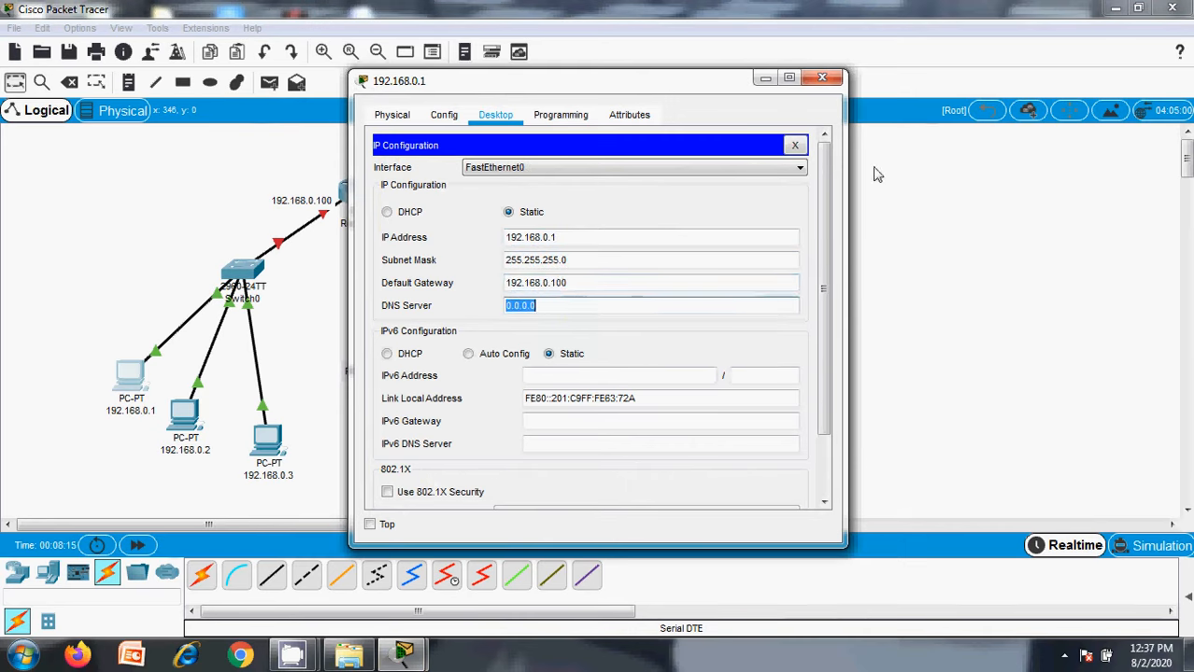
left_click(821, 77)
Configure the PC labelled 192.168.0.2 with IP address 192.168.0.2, subnet mask 255.255.255.0 and default gateway 192.168.0.100.
left_click(183, 413)
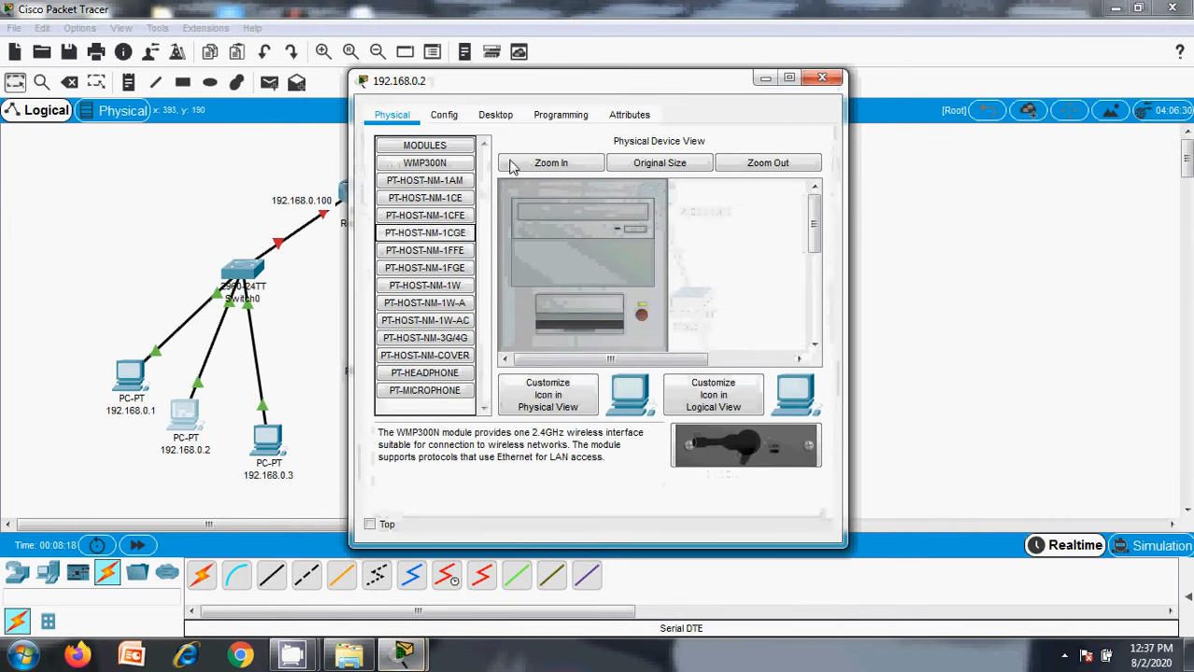
left_click(496, 115)
left_click(456, 201)
left_click(546, 237)
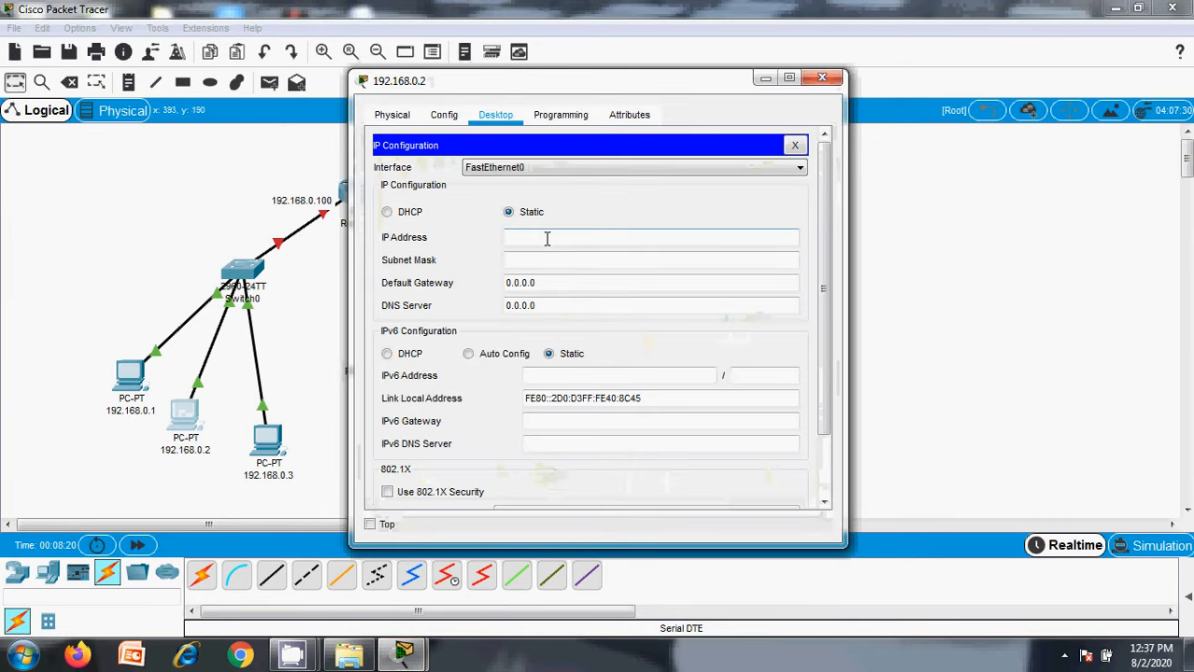
type("192.168.0.12")
left_click(575, 262)
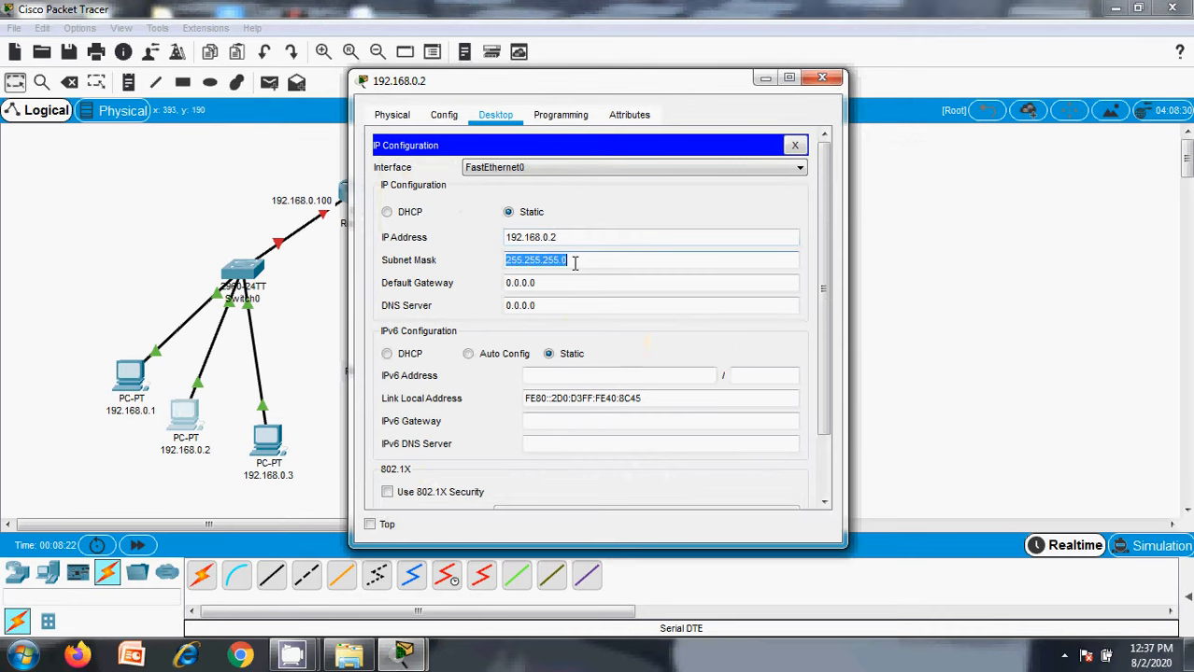
key("Tab")
type("192.168.0.1")
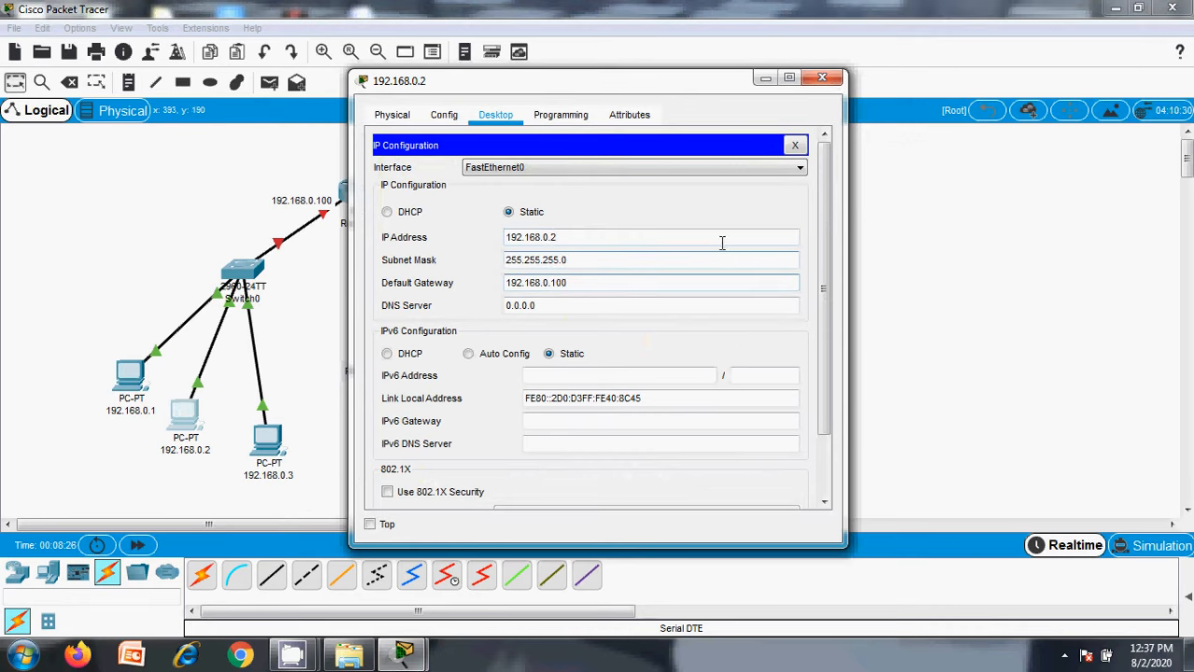
left_click(822, 76)
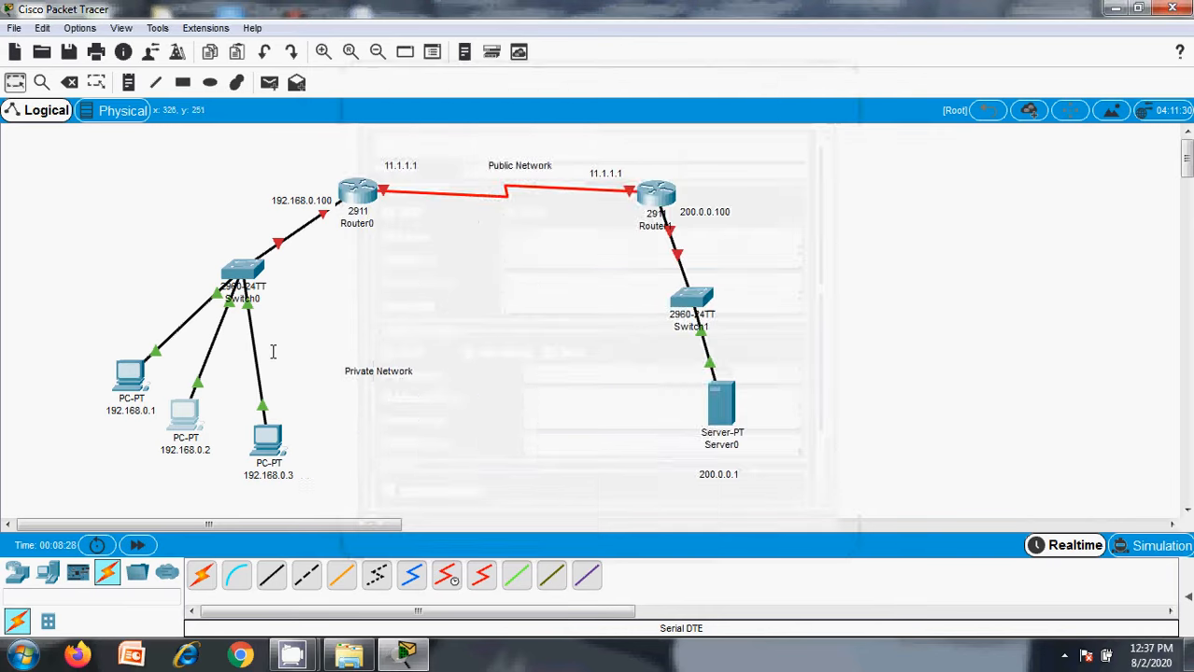
Configure the PC labelled 192.168.0.3 with IP address 192.168.0.3, subnet mask 255.255.255.0 and default gateway 192.168.0.100.
left_click(268, 437)
left_click(495, 114)
left_click(401, 191)
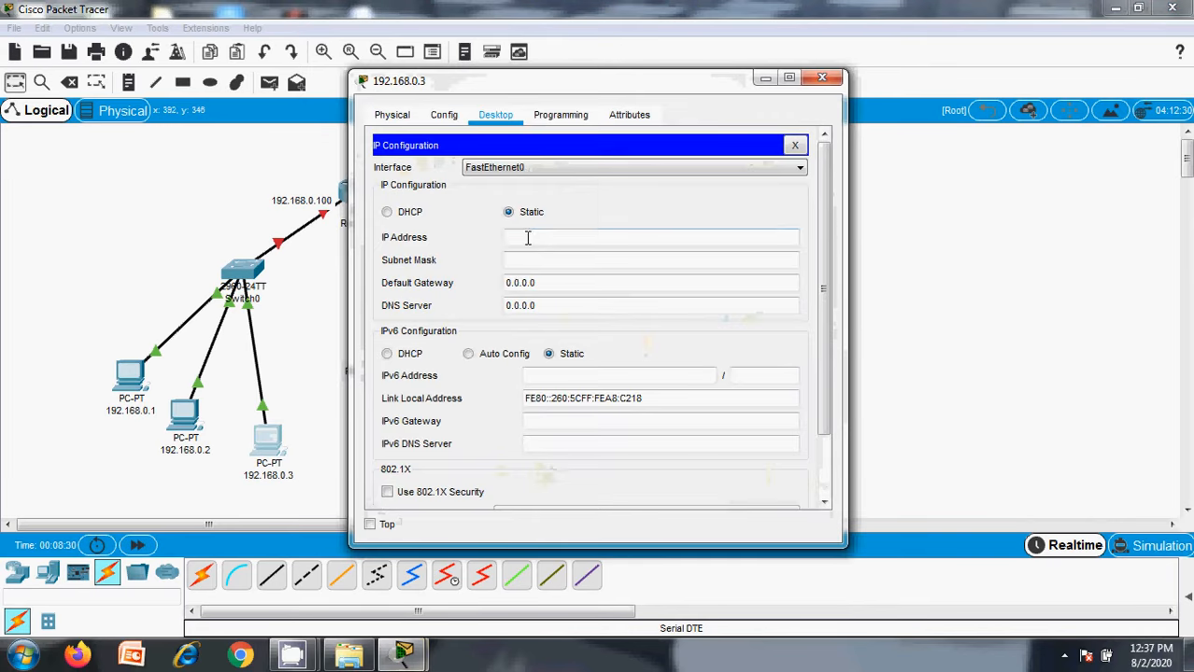
left_click(531, 239)
type("192.168.0.")
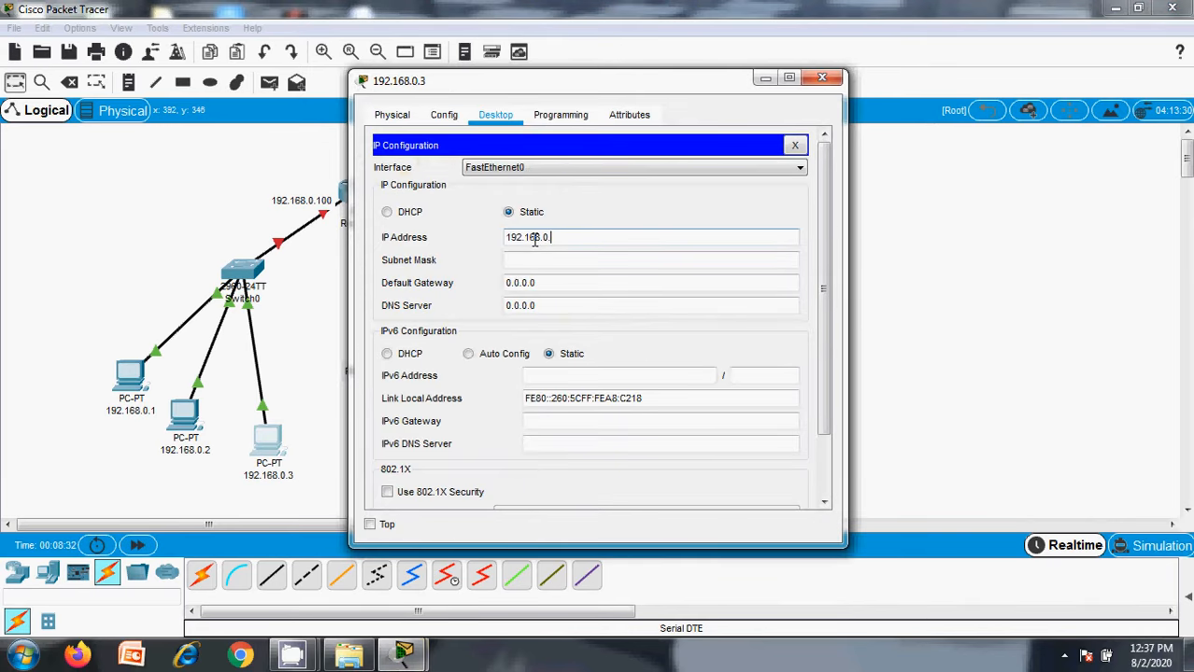
key("Tab")
key("Tab")
type("192.168.0.1")
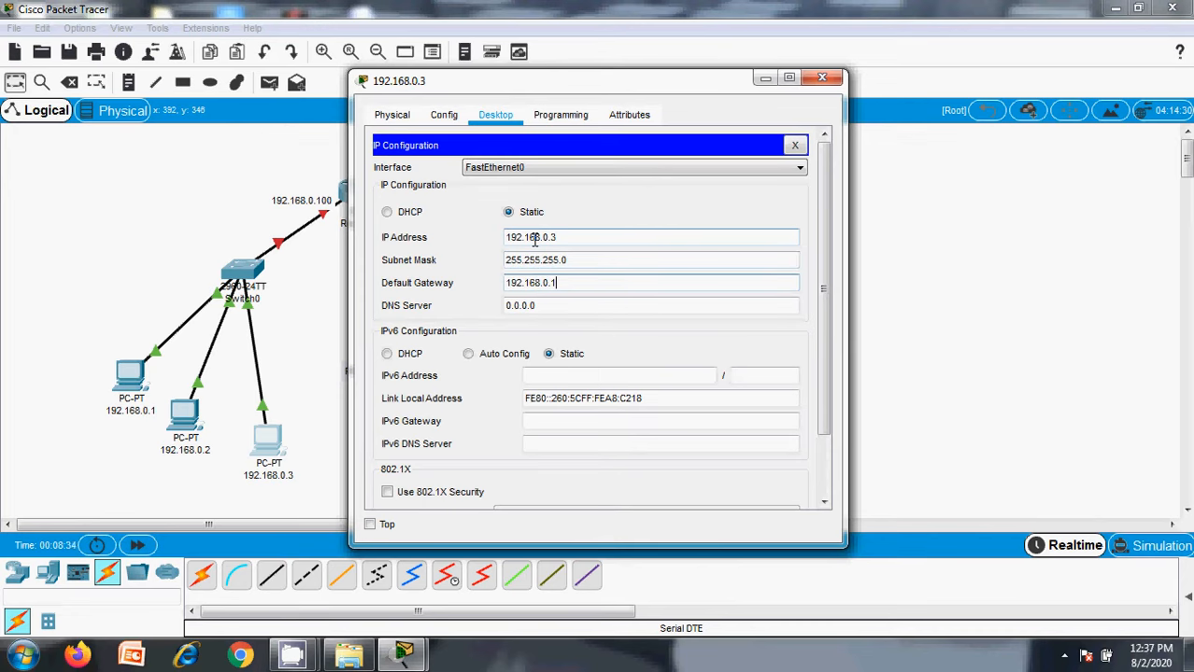
type("00")
left_click(822, 77)
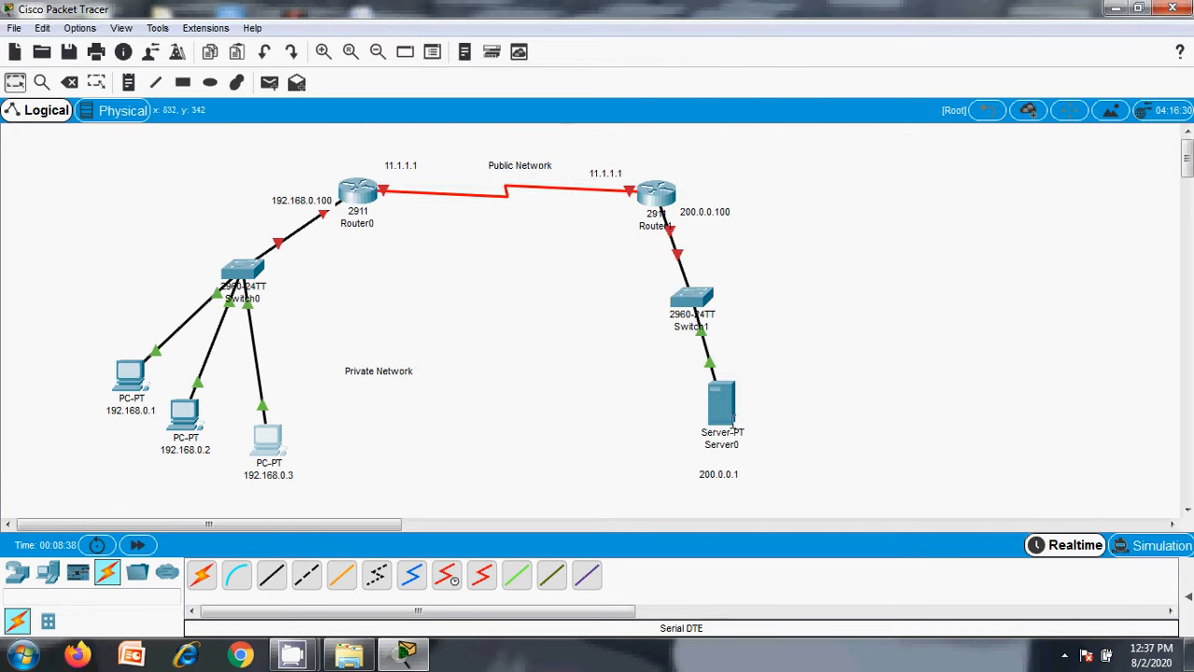
Give Server0 the static IP address 200.0.0.1 with subnet mask 255.255.255.0.
left_click(732, 416)
left_click(497, 114)
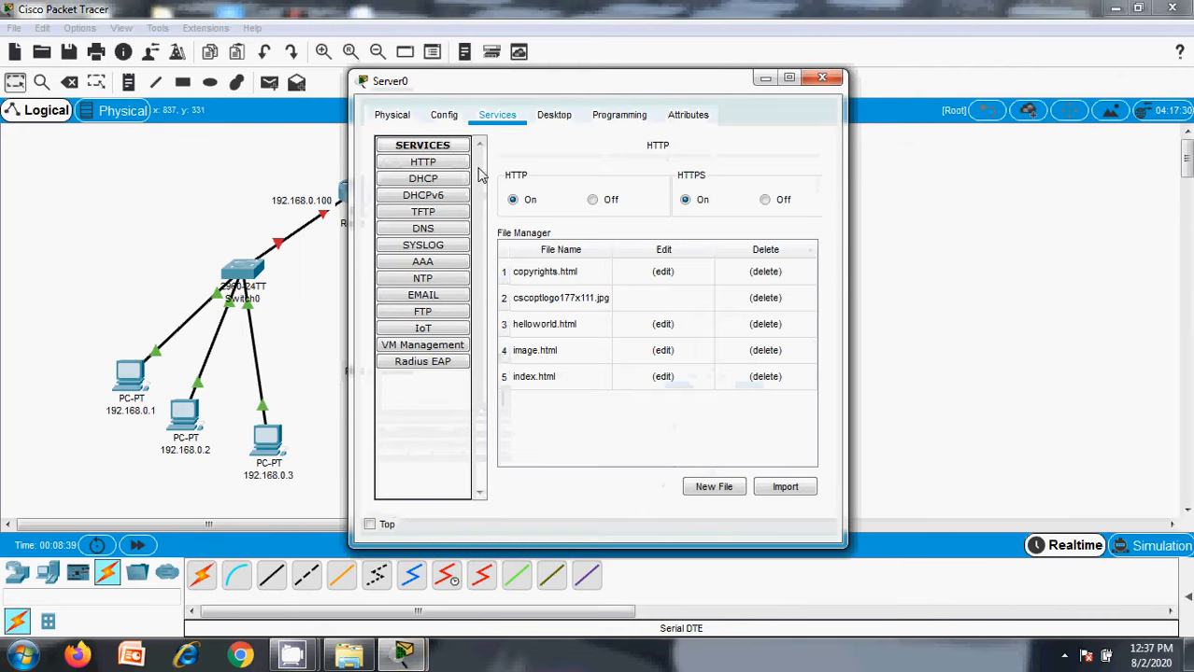
left_click(554, 114)
left_click(412, 187)
left_click_drag(740, 95, 1188, 168)
left_click(1047, 291)
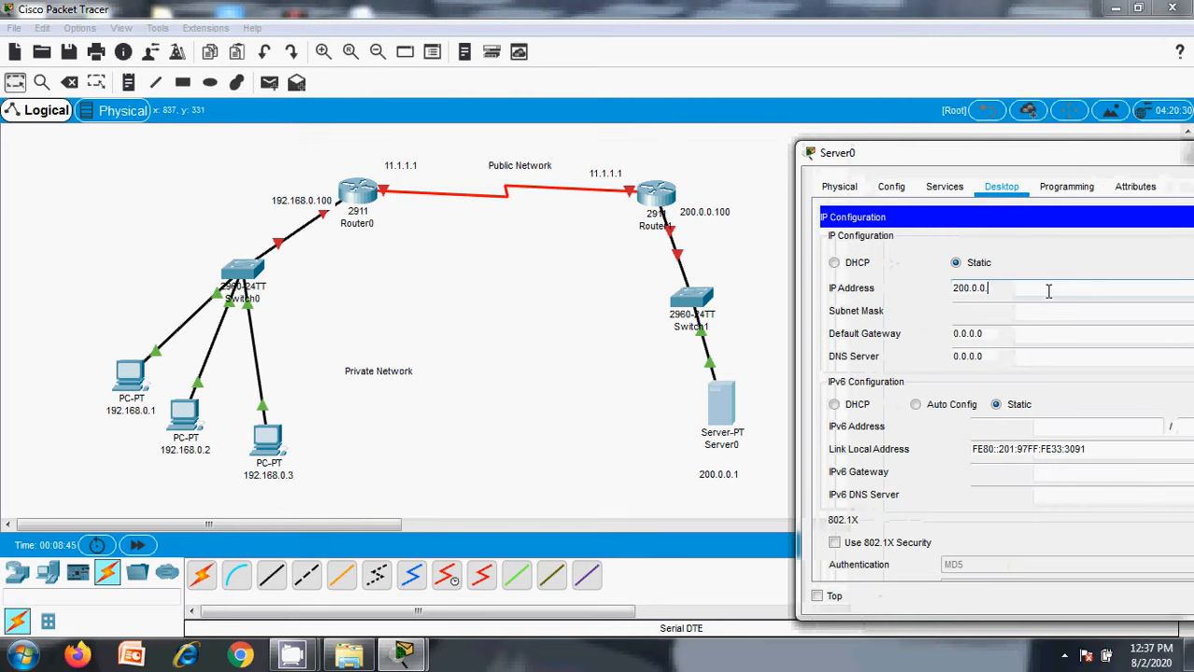
type("200.0.0.1")
key("Tab")
Set Server0's default gateway to 200.0.0.100 and close its configuration window.
key("Tab")
type("20")
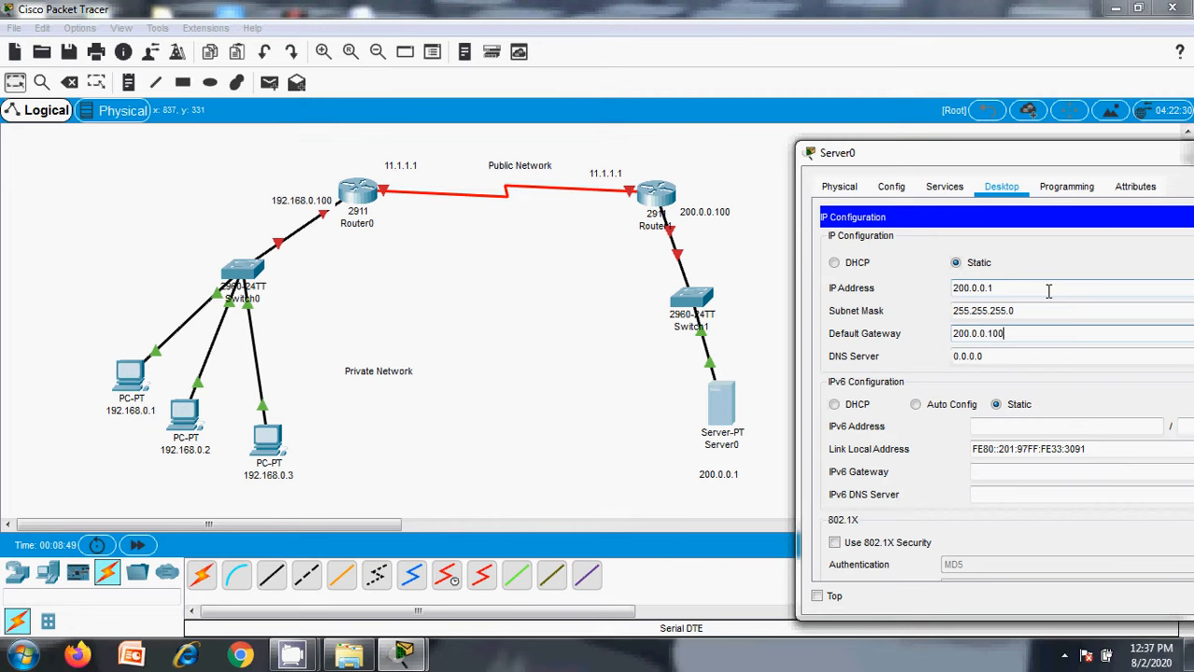
key("Tab")
left_click_drag(973, 152, 689, 103)
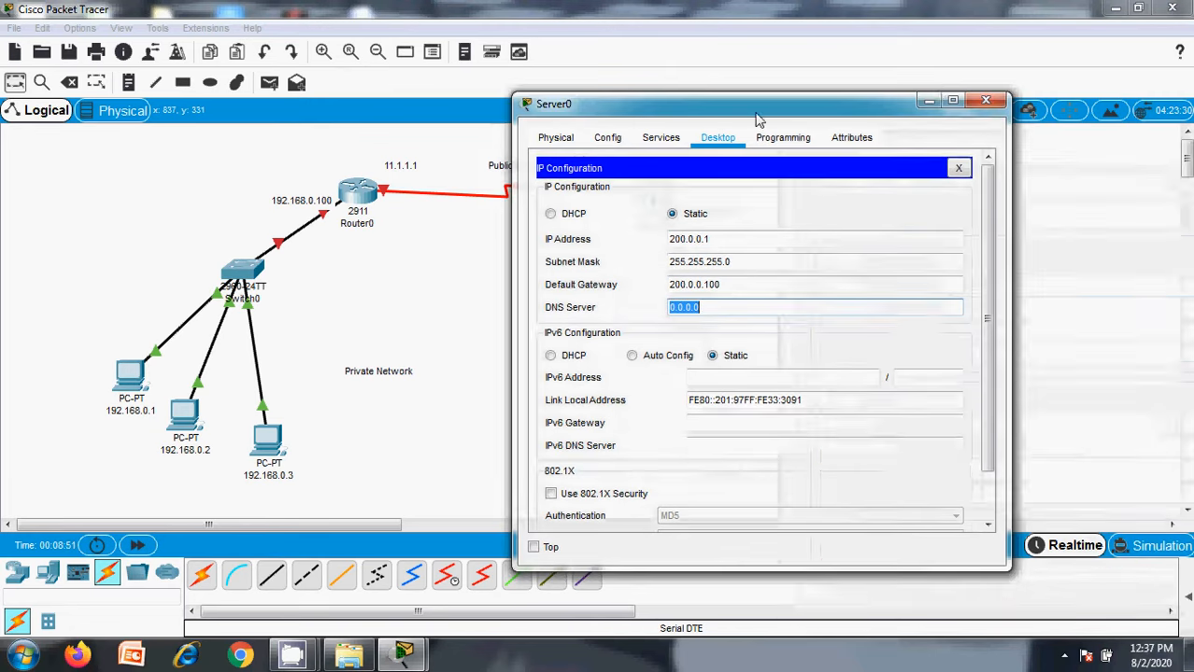
left_click(985, 100)
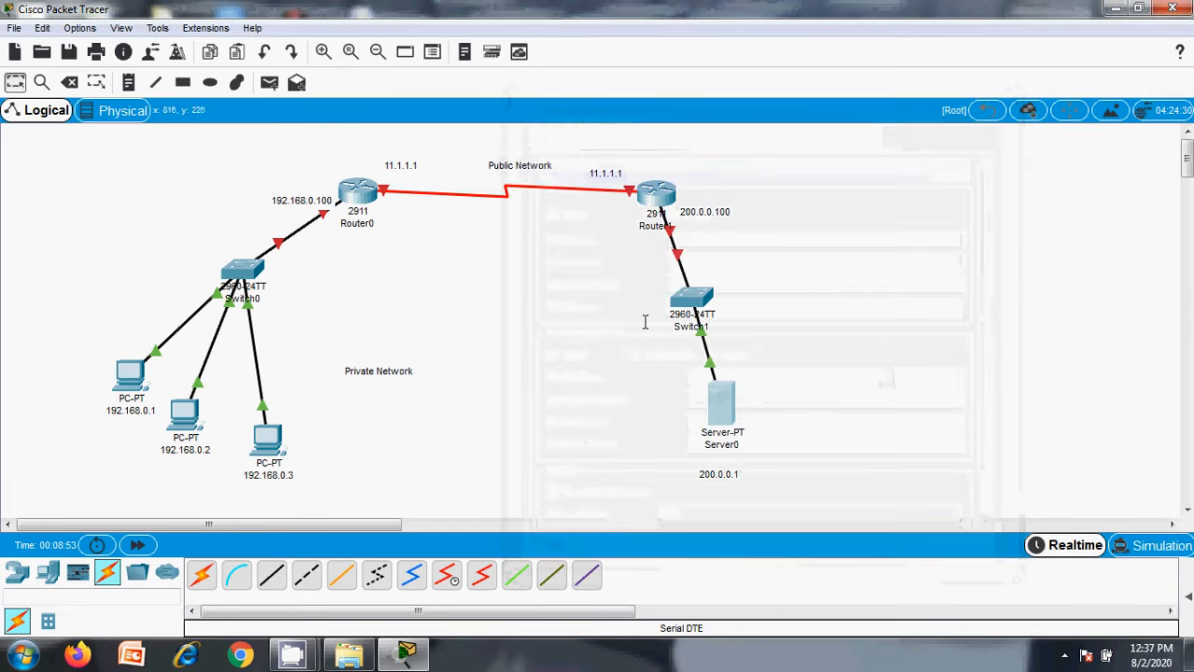
Assign 192.168.0.100 with mask 255.255.255.0 to Router0's GigabitEthernet0/0 interface and turn the port on.
left_click(357, 193)
left_click(428, 295)
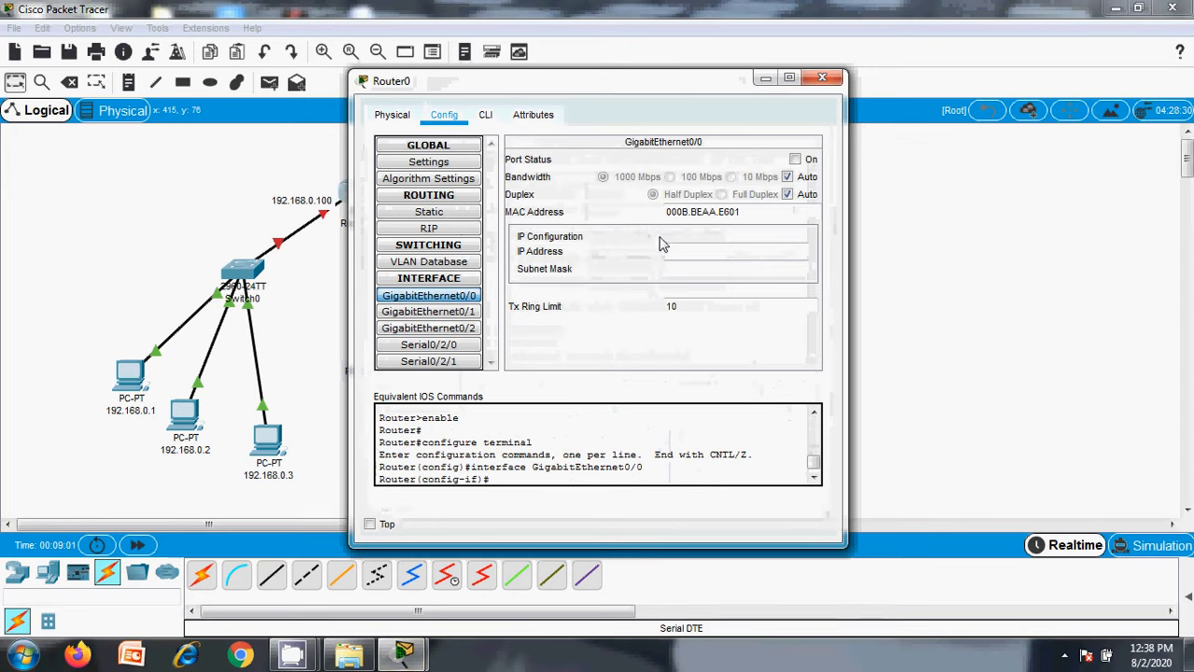
type("1")
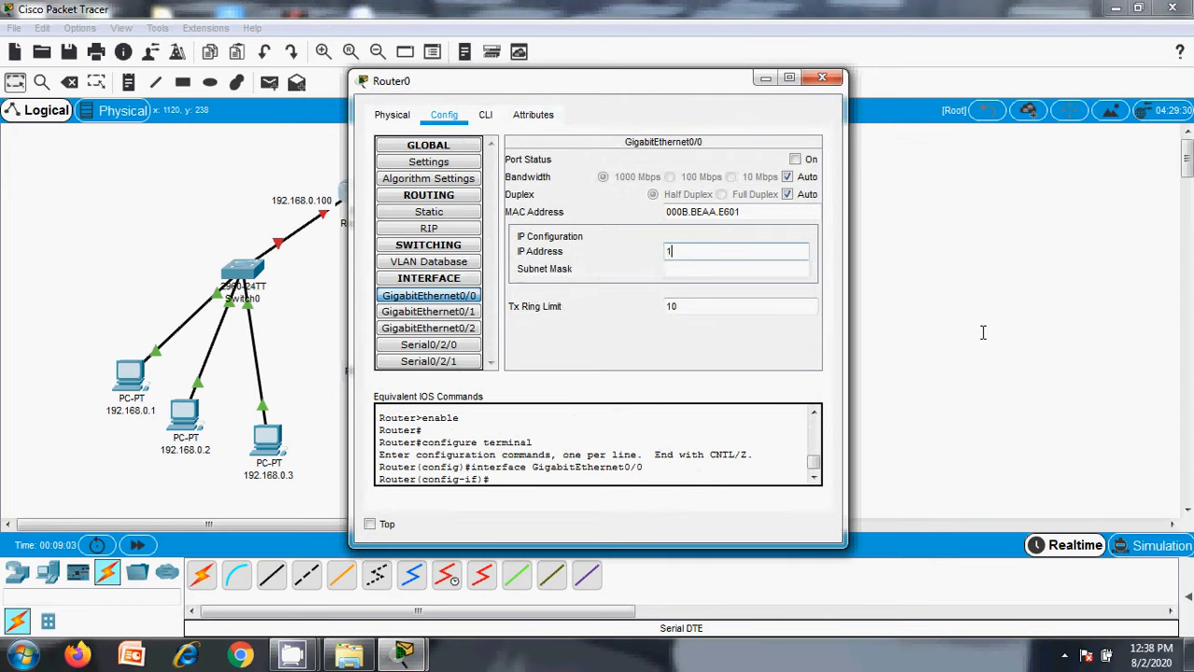
type("92.168.0.100")
key("Tab")
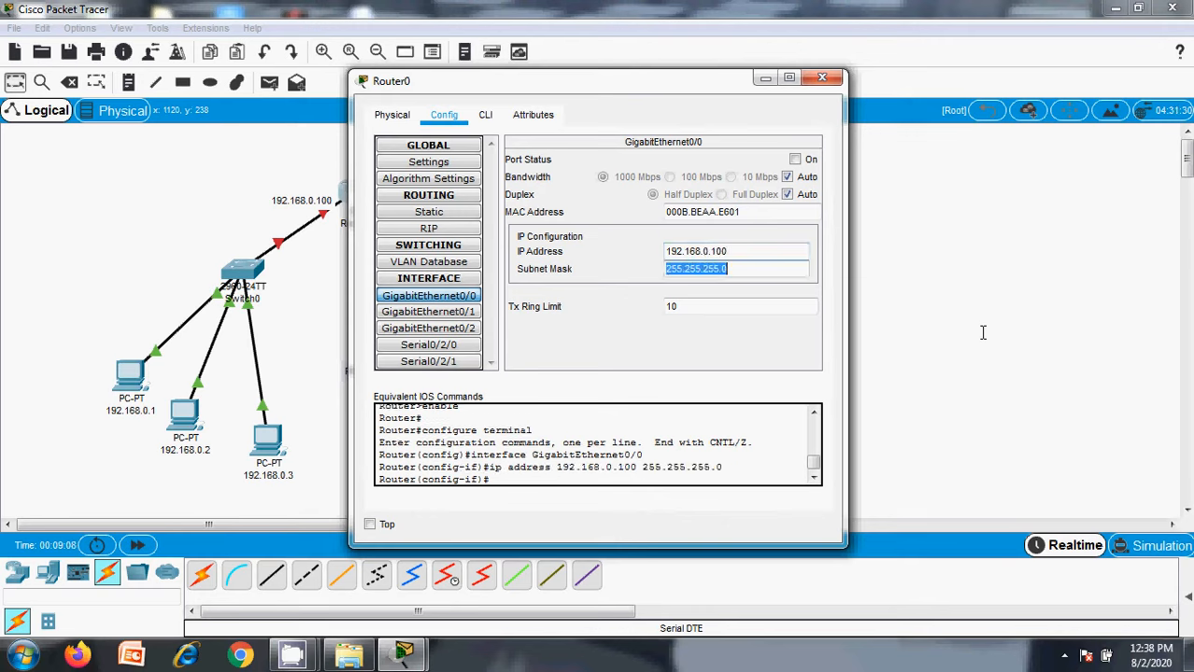
left_click(795, 159)
left_click(822, 77)
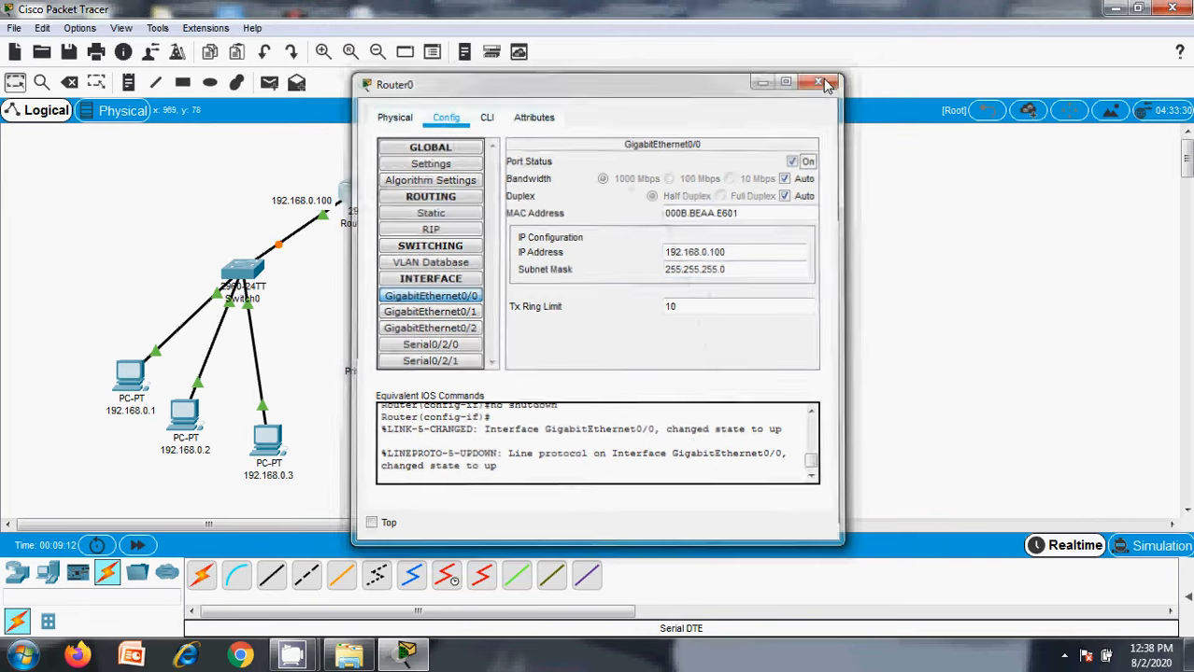
Assign 11.1.1.1 with mask 255.0.0.0 to Router0's Serial0/2/0 interface and turn the port on.
left_click(357, 191)
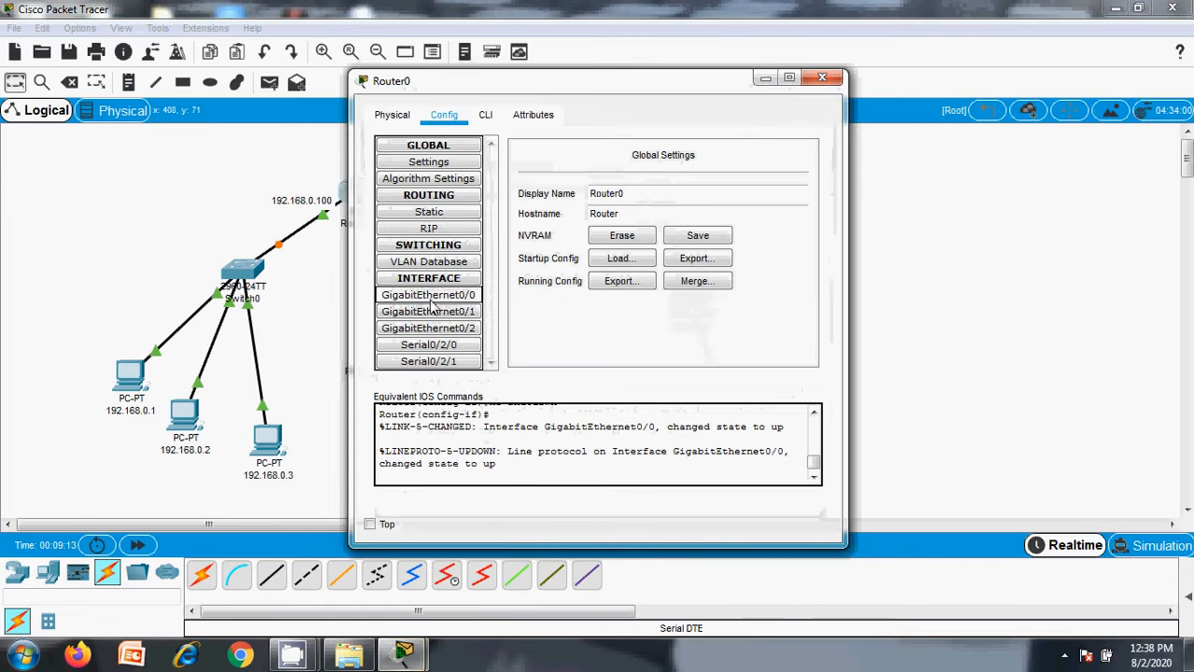
left_click(427, 347)
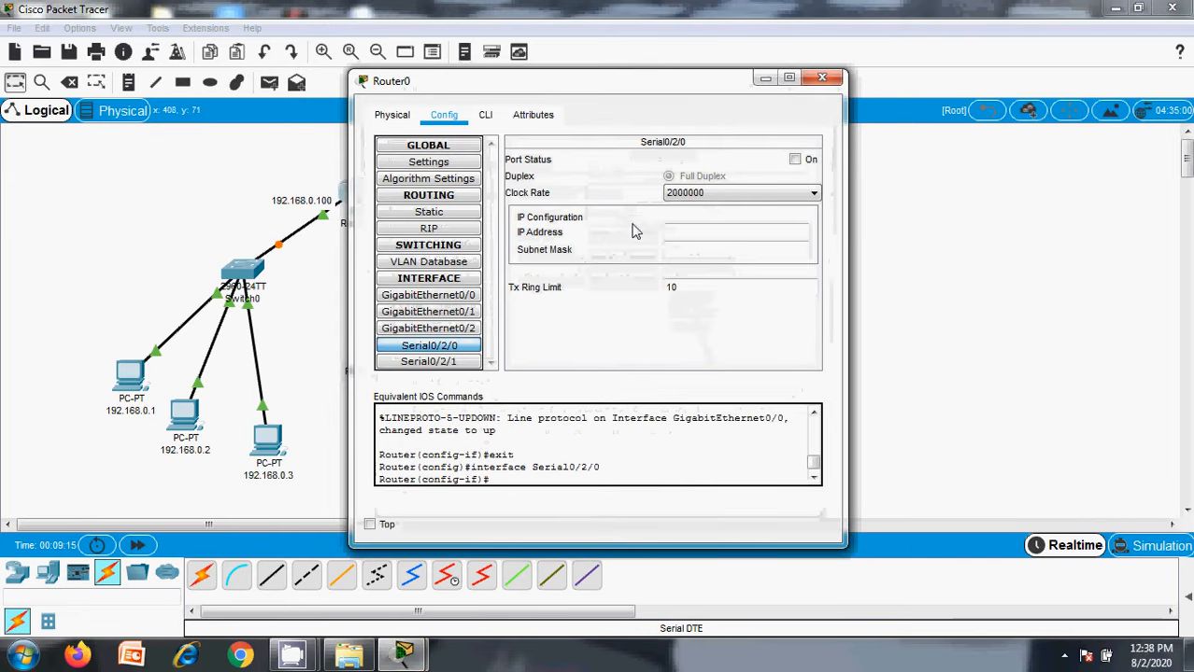
left_click(699, 230)
type("11.")
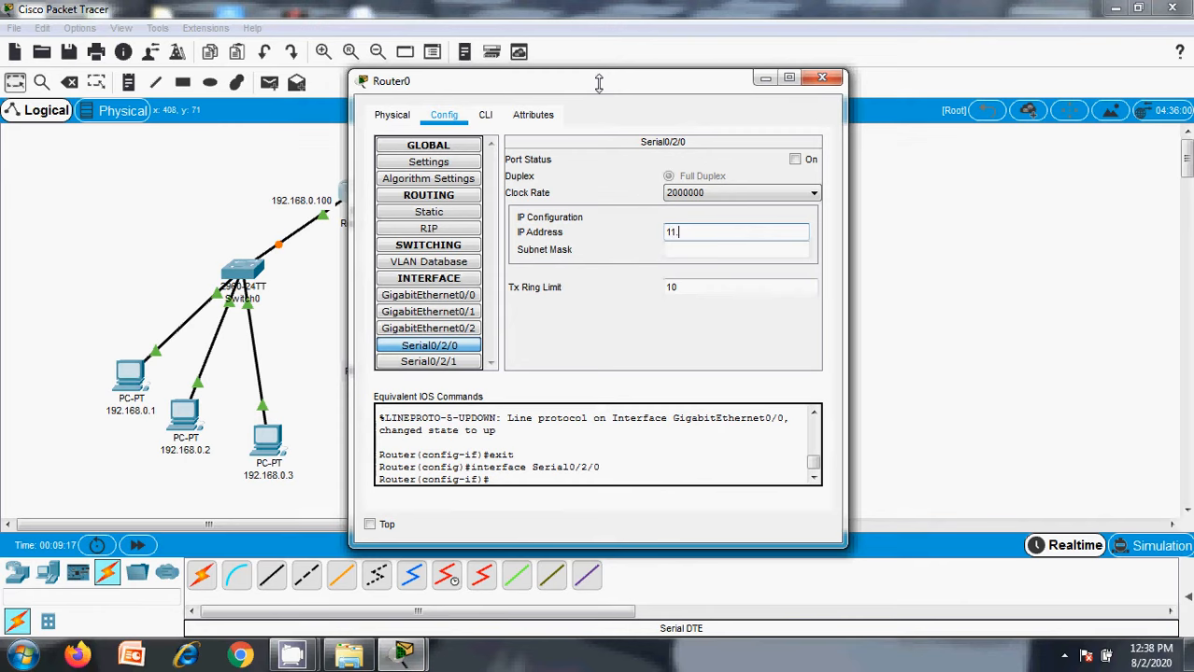
type("1.1.1")
key("Tab")
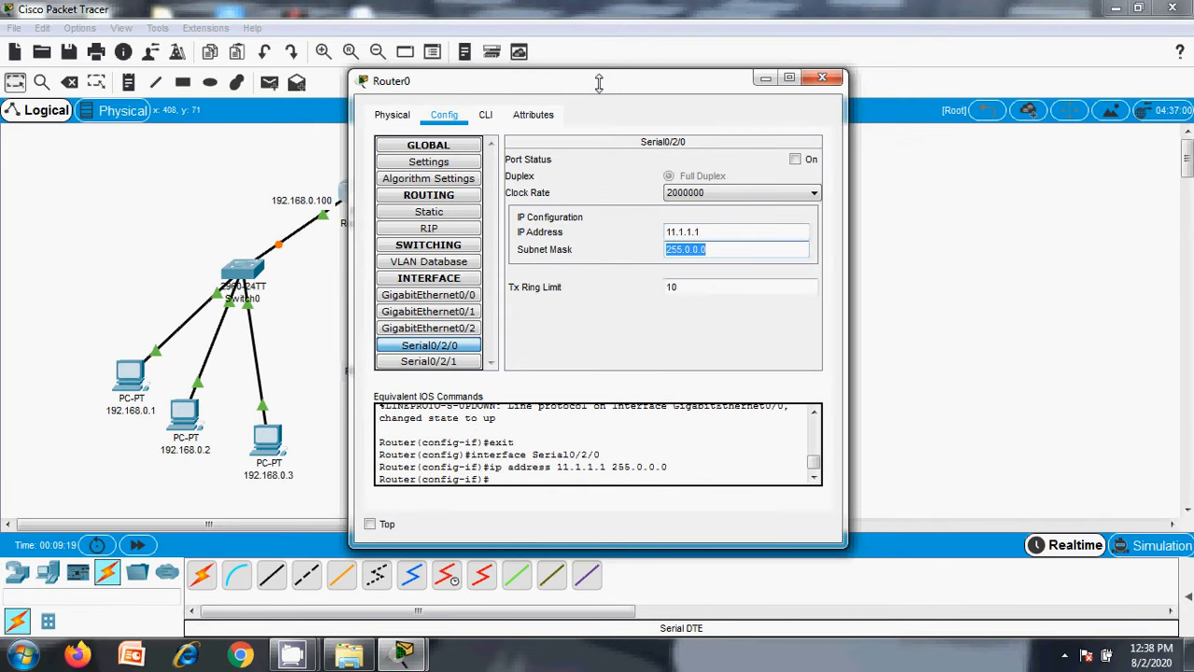
left_click(795, 159)
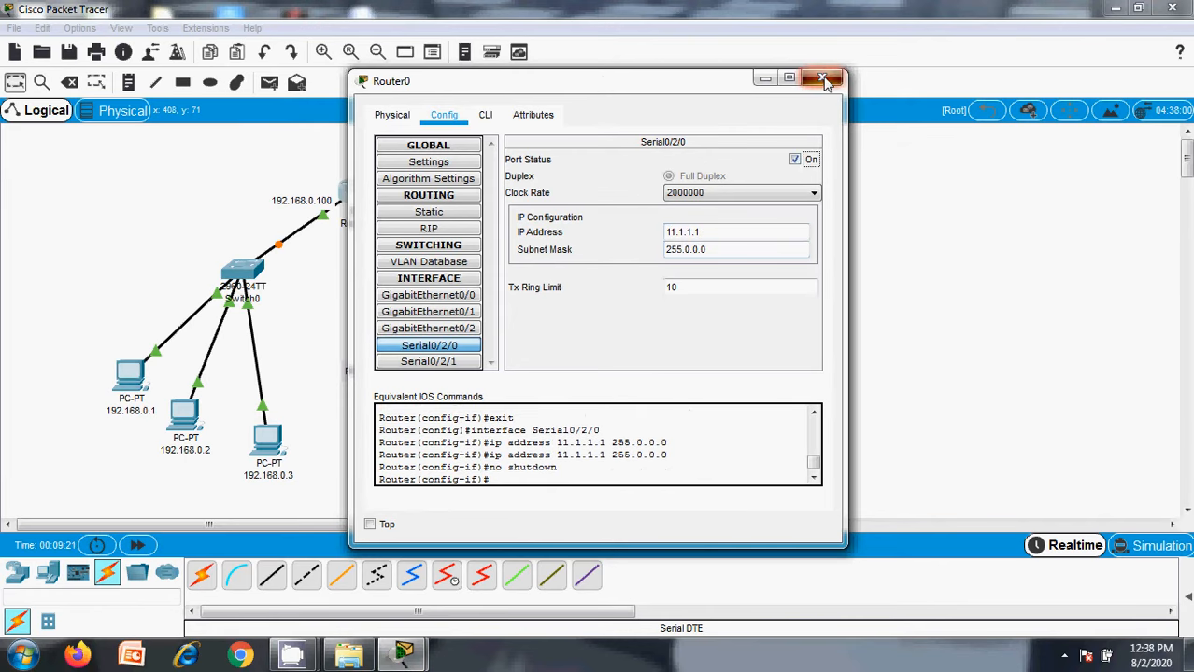
left_click(822, 78)
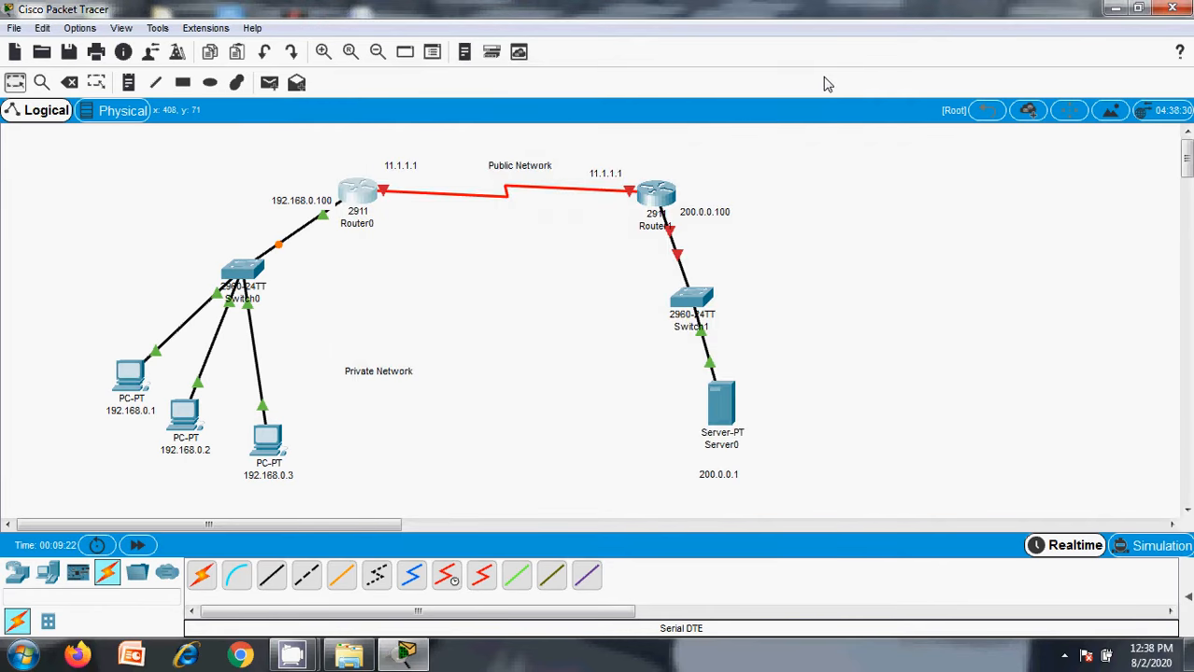
Assign 200.0.0.100 with mask 255.255.255.0 to Router1's GigabitEthernet0/0 interface and turn the port on.
left_click(663, 193)
left_click(444, 114)
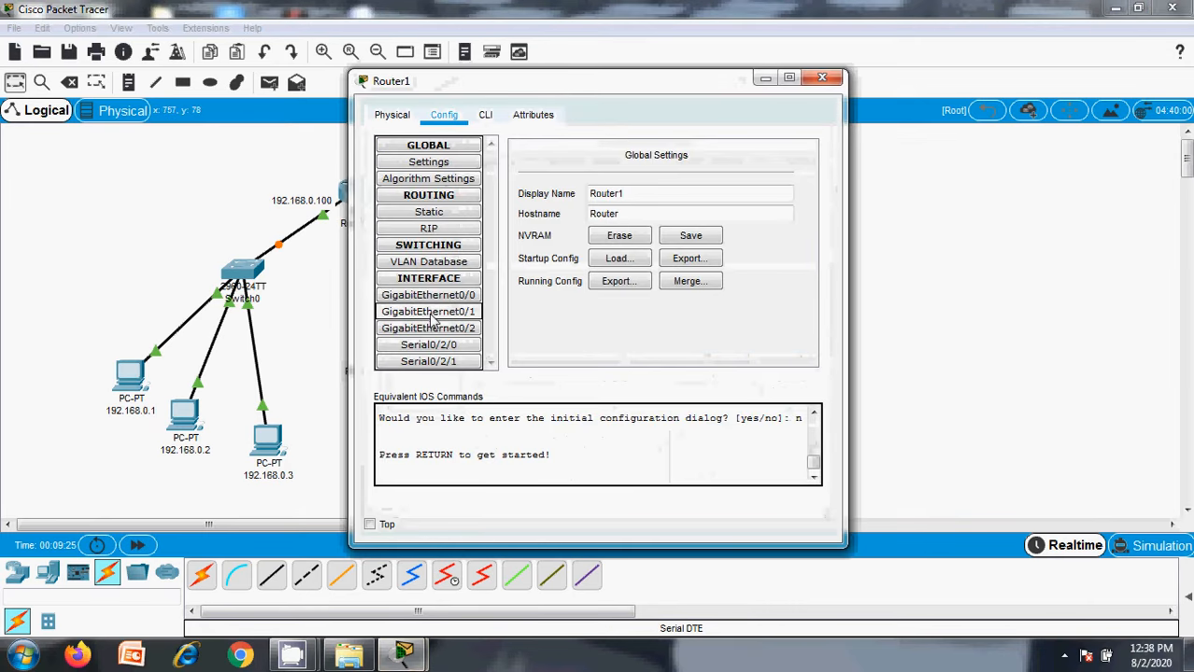
left_click(427, 295)
left_click(731, 254)
type("2")
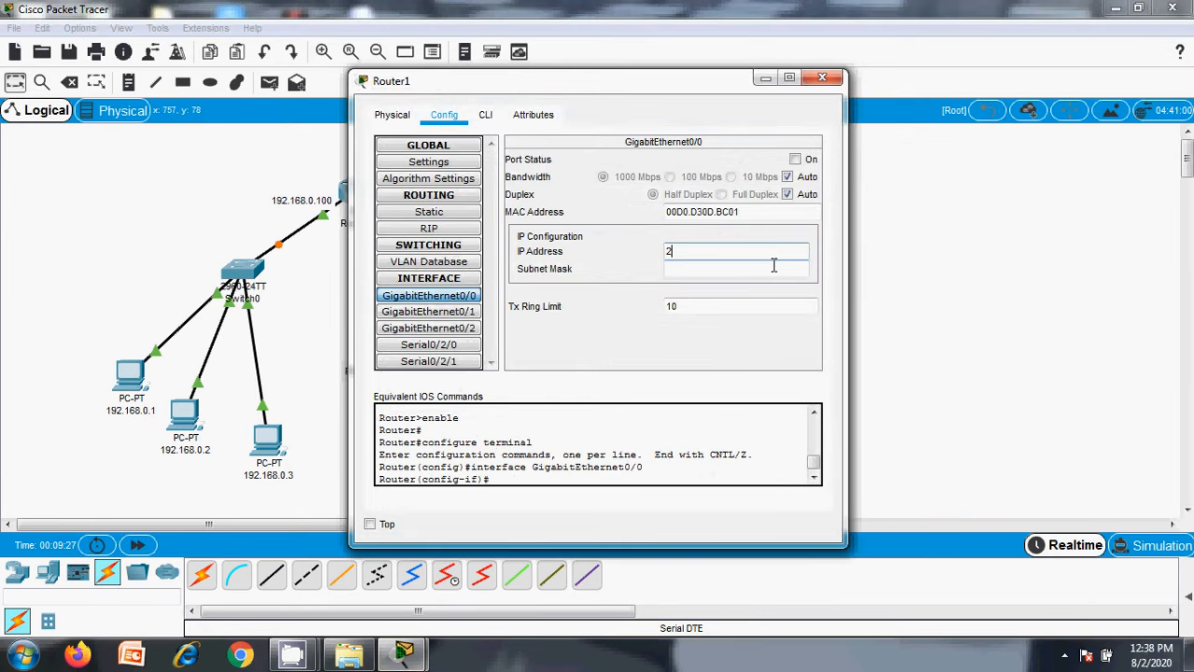
type("00.0.0.100")
key("Tab")
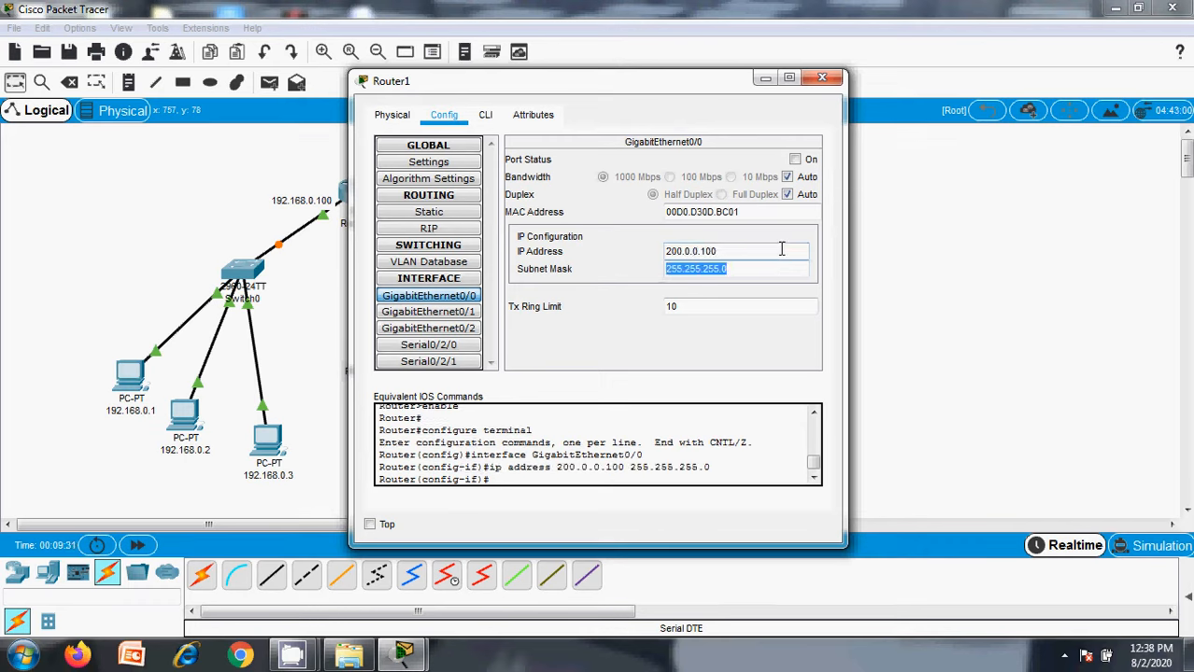
left_click(795, 160)
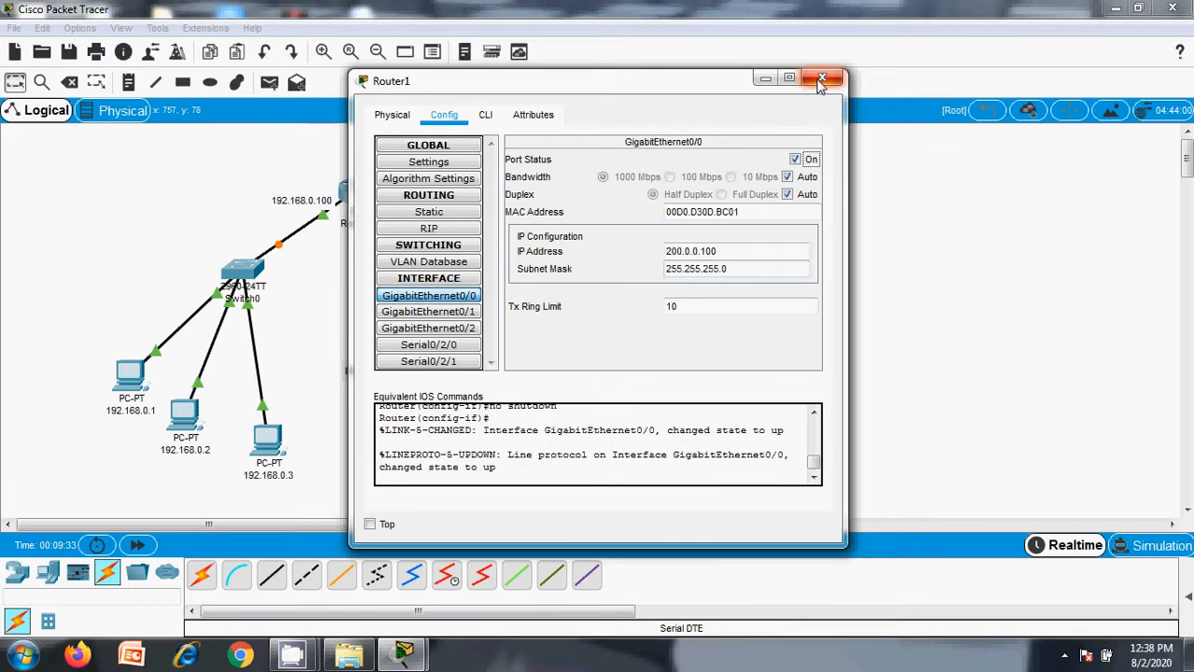
Assign 11.1.1.2 with mask 255.0.0.0 to Router1's Serial0/2/0 interface and turn the port on.
left_click(429, 346)
left_click(667, 232)
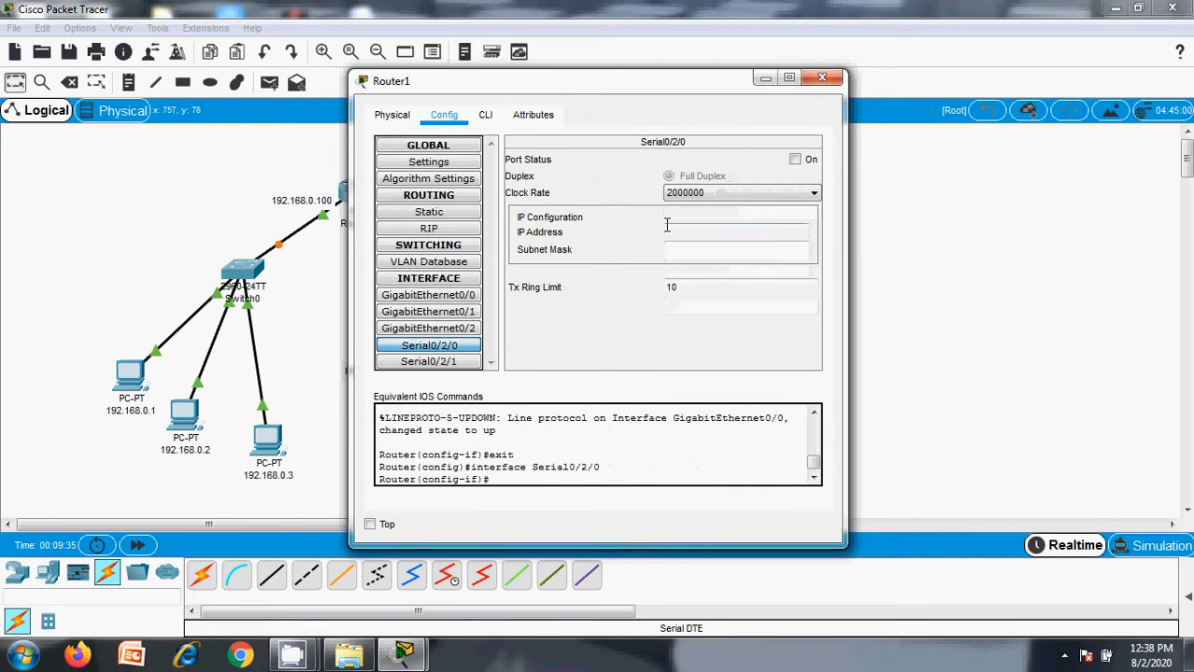
type("11.1.1.")
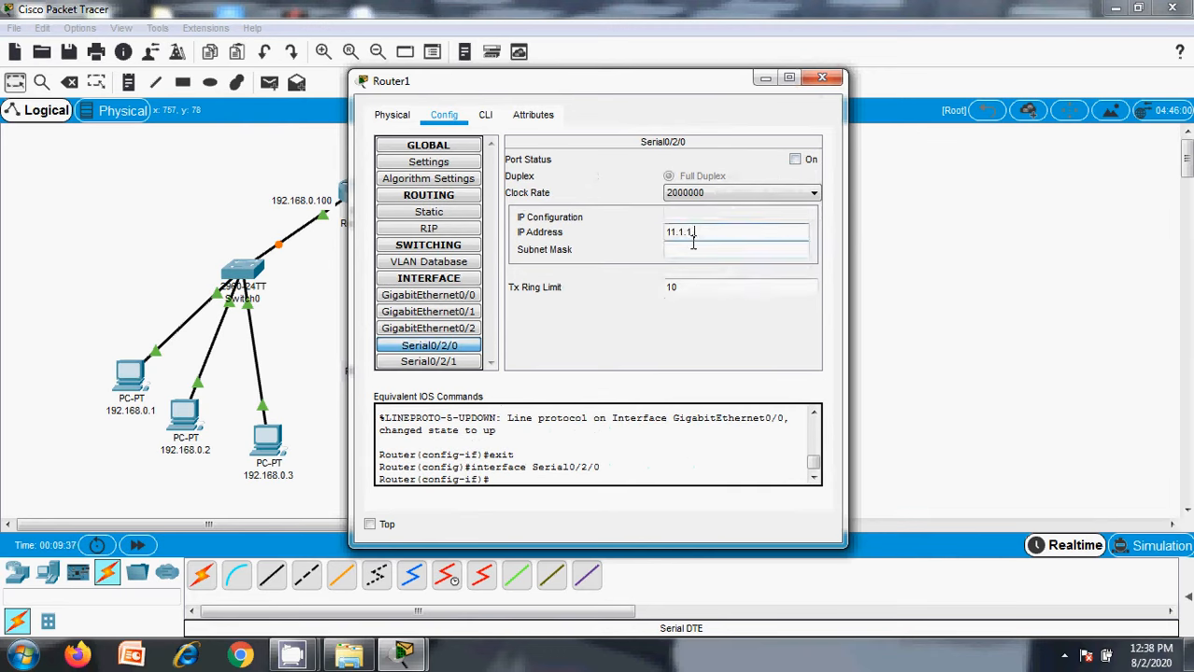
type("2")
key("Tab")
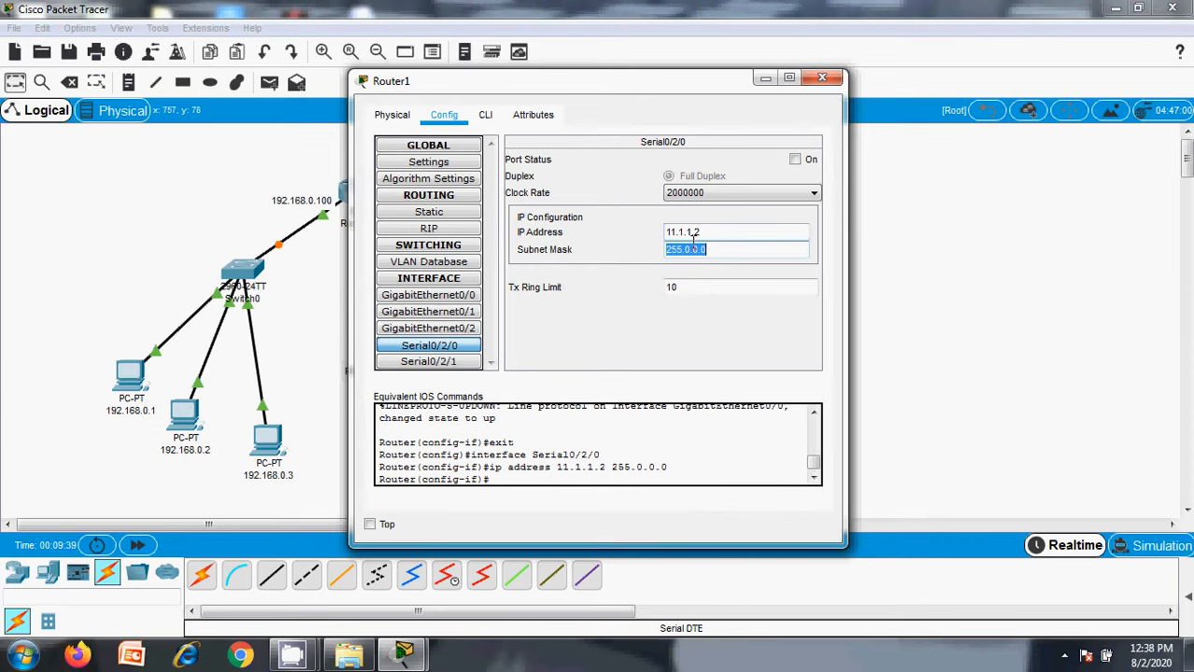
left_click(794, 160)
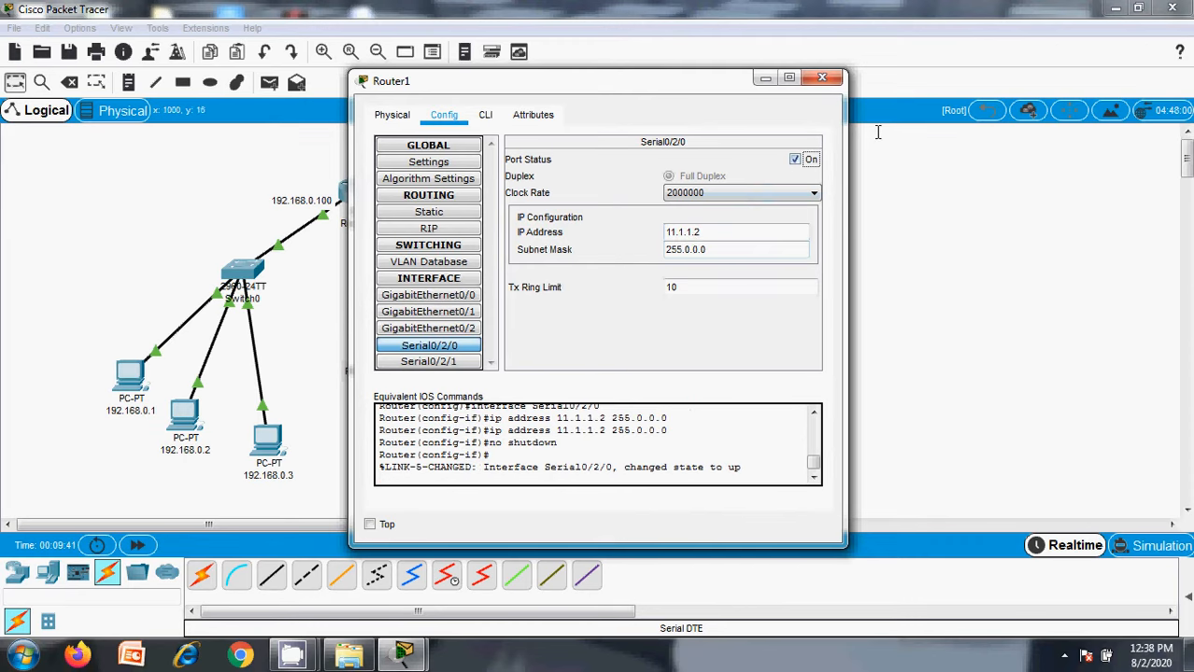
left_click(822, 78)
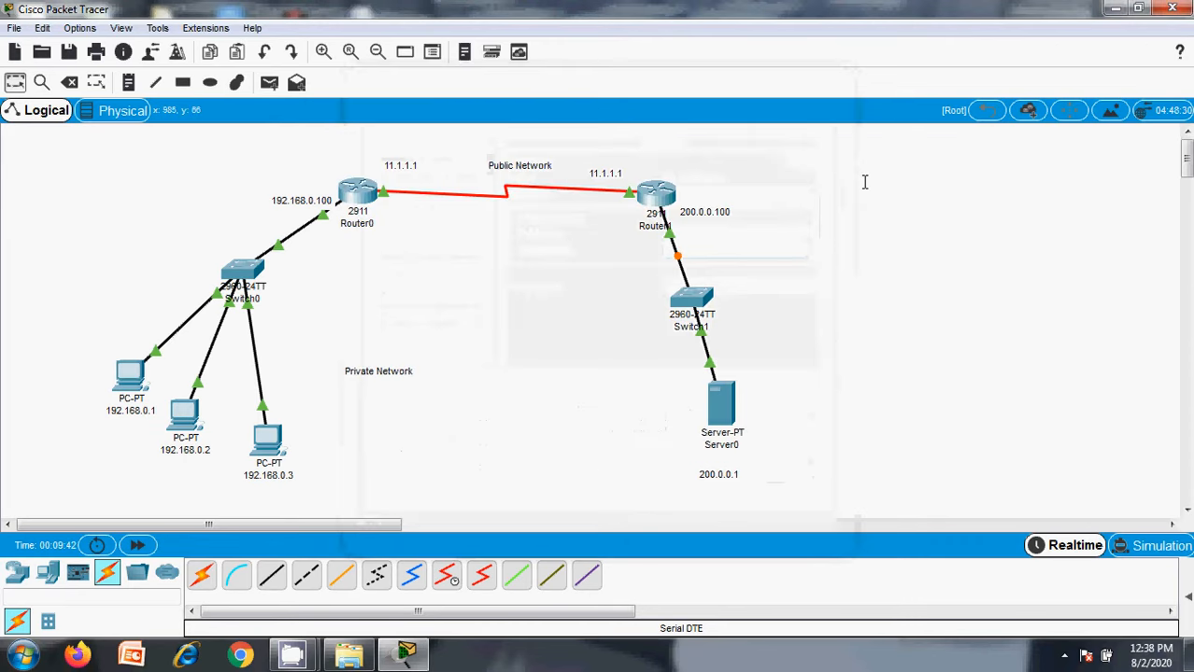
Draw an unfilled circle with a black outline around the private network, enclosing Switch0 and the three PCs and reaching Router0.
left_click(209, 82)
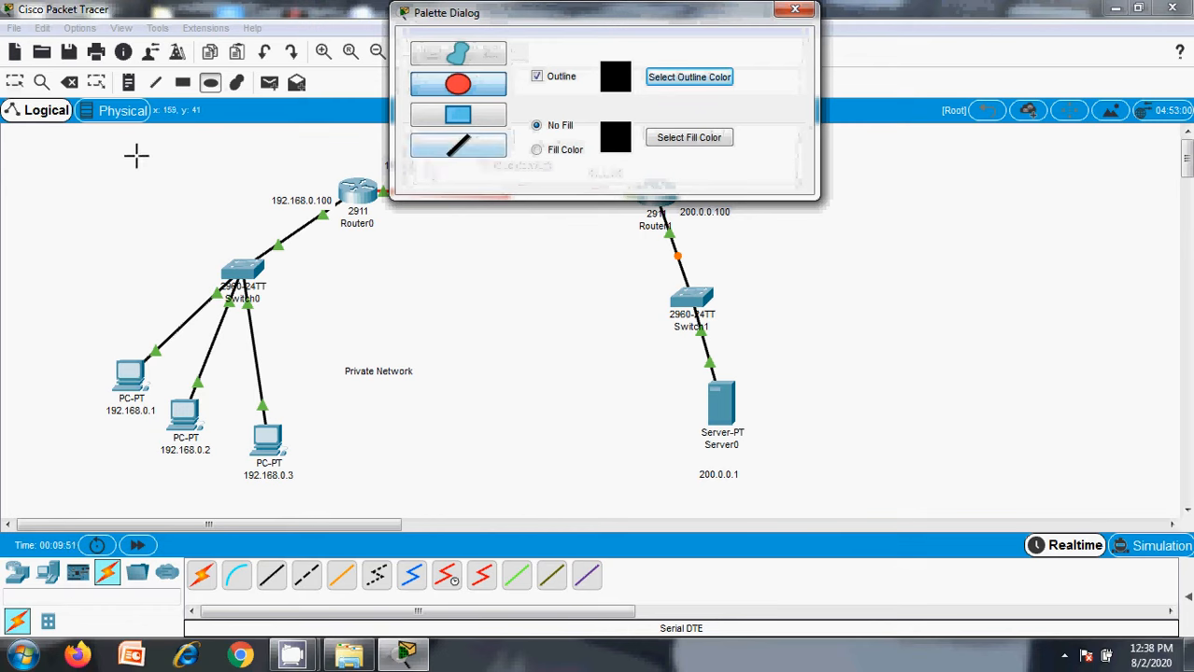
left_click_drag(59, 147, 422, 514)
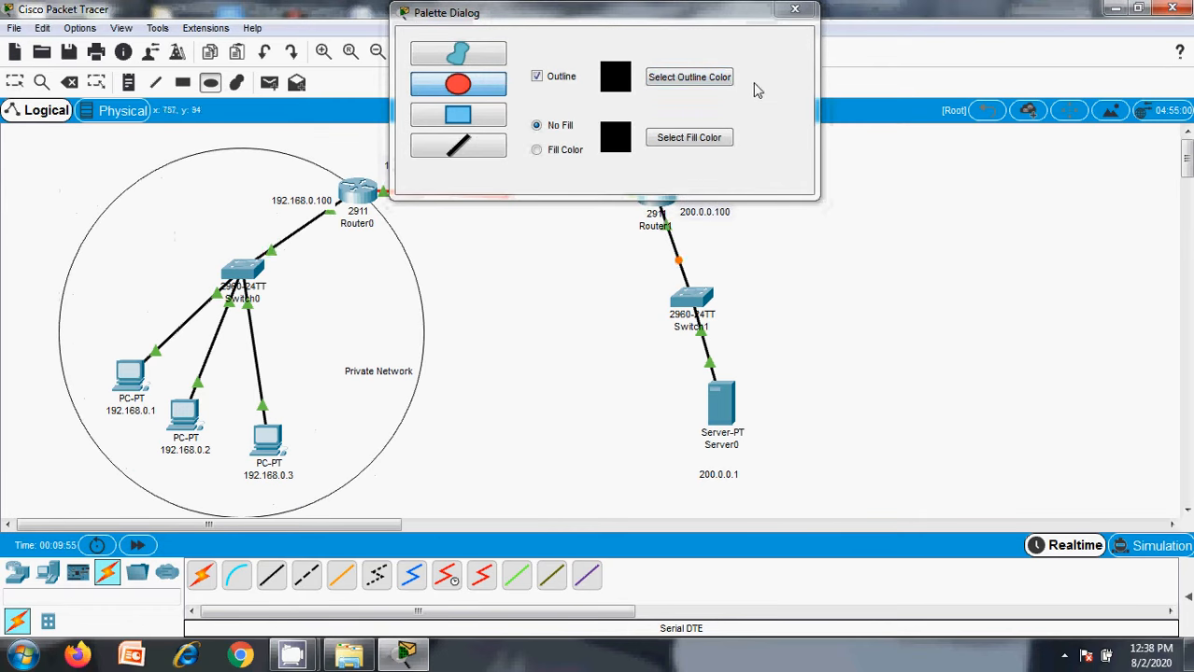
left_click(795, 11)
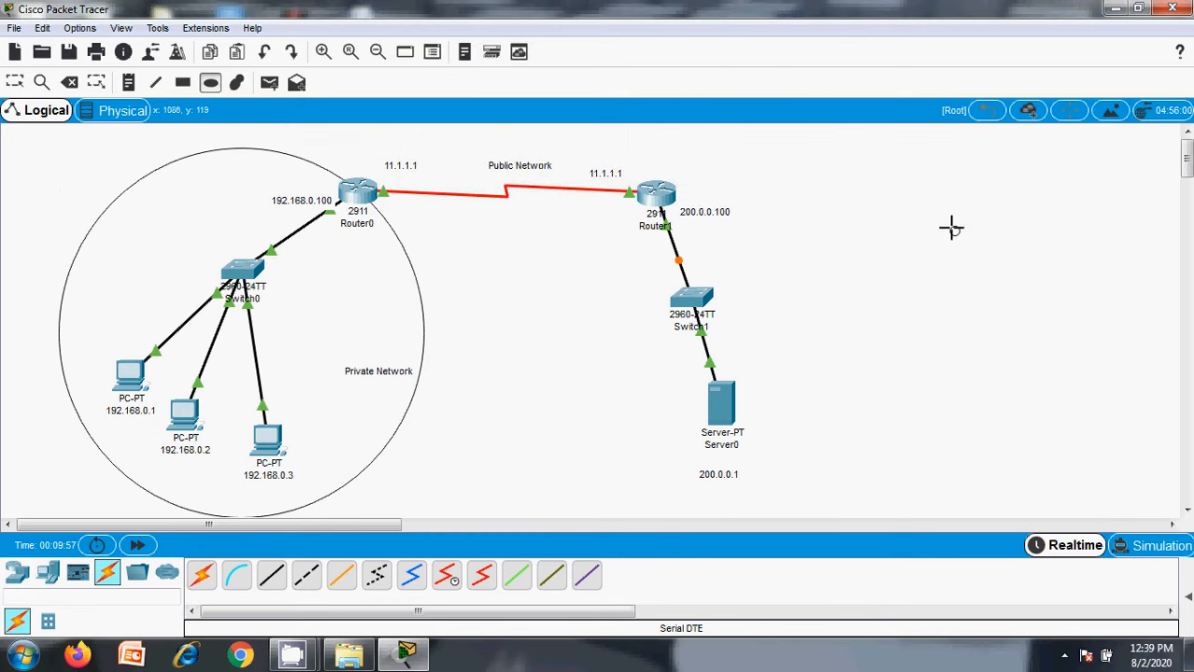
left_click(950, 227)
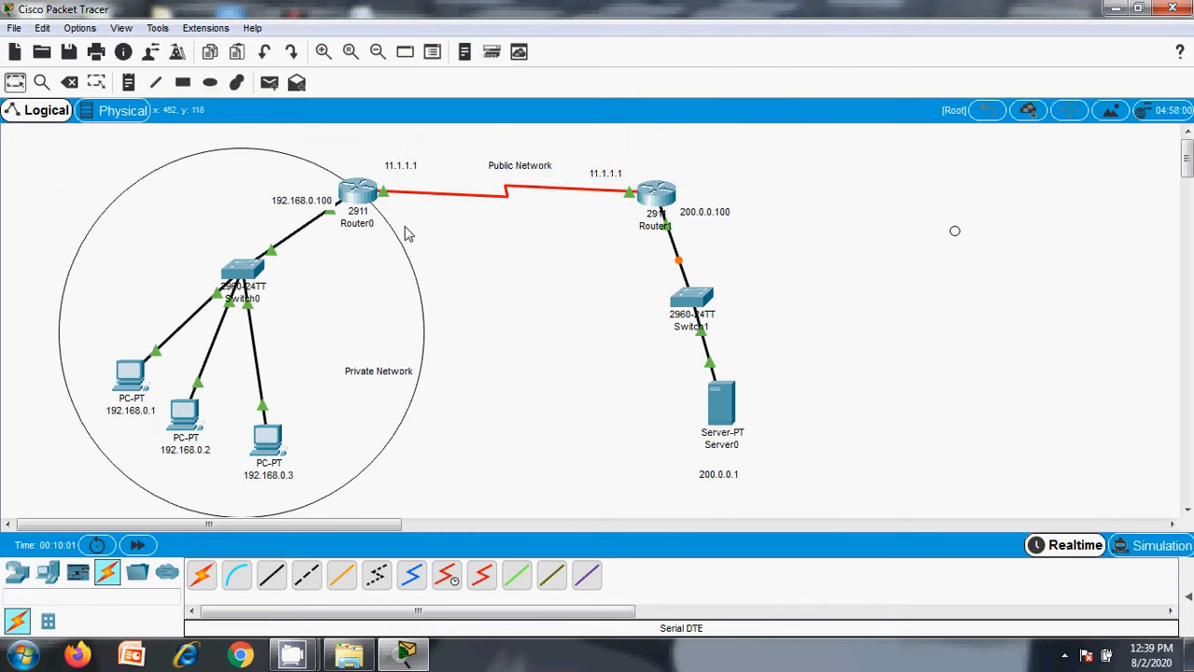
Add a default route (0.0.0.0 0.0.0.0) via next hop 11.1.1.2 on Router0 from its command line.
left_click(359, 192)
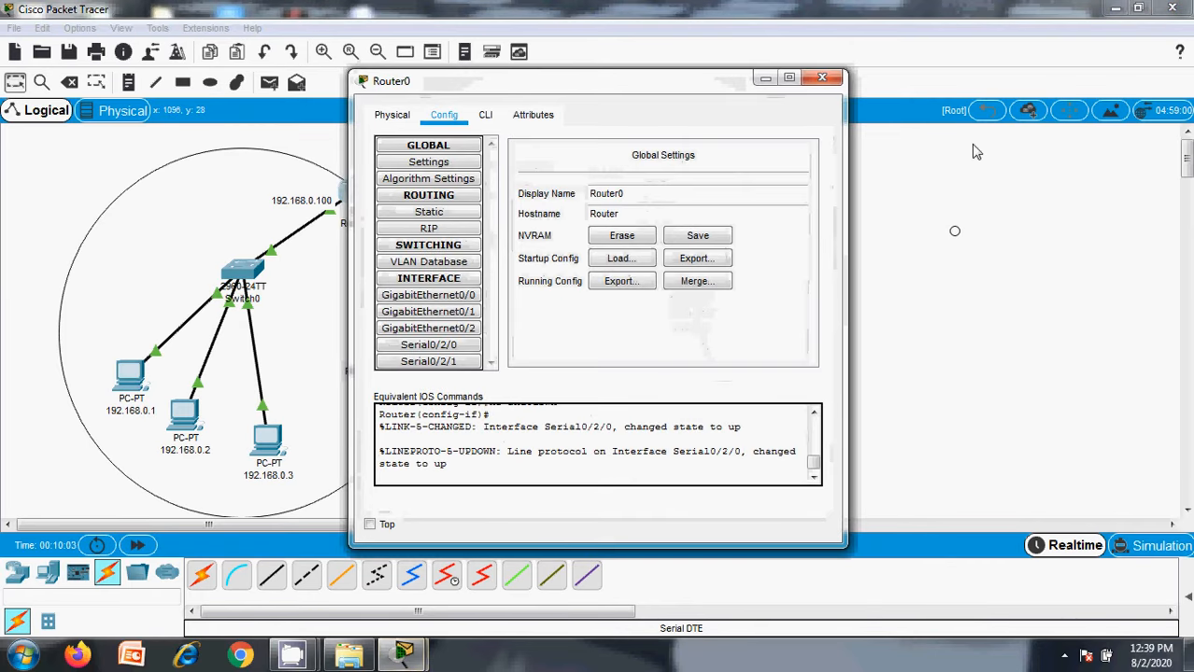
left_click(486, 116)
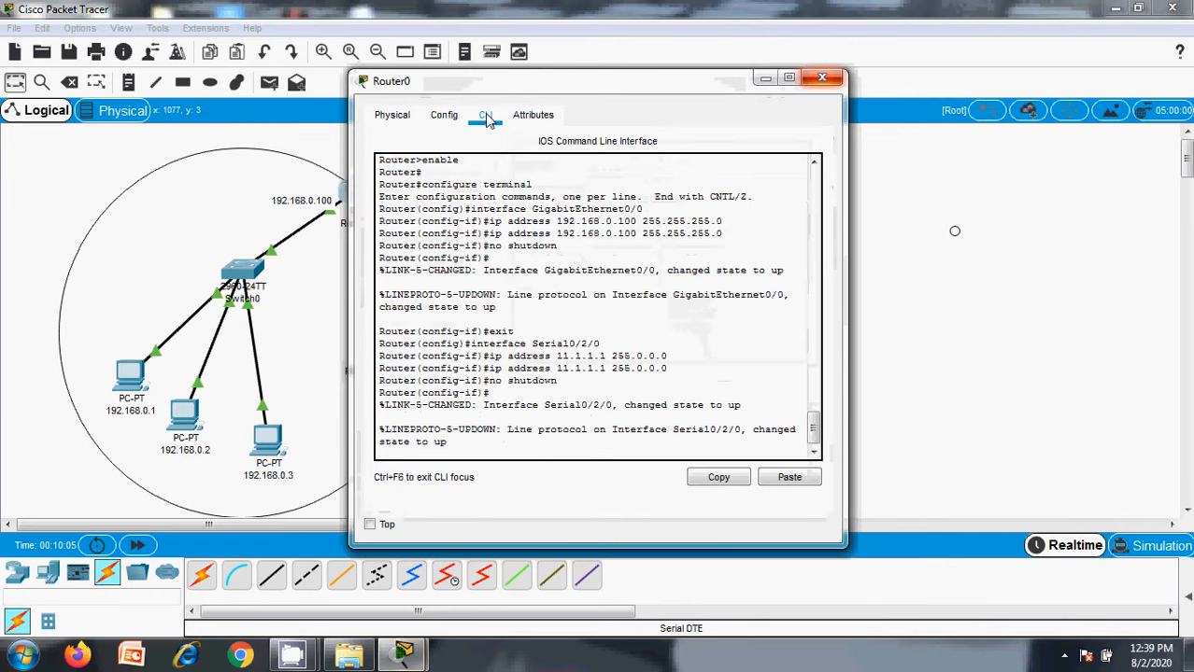
key("Return")
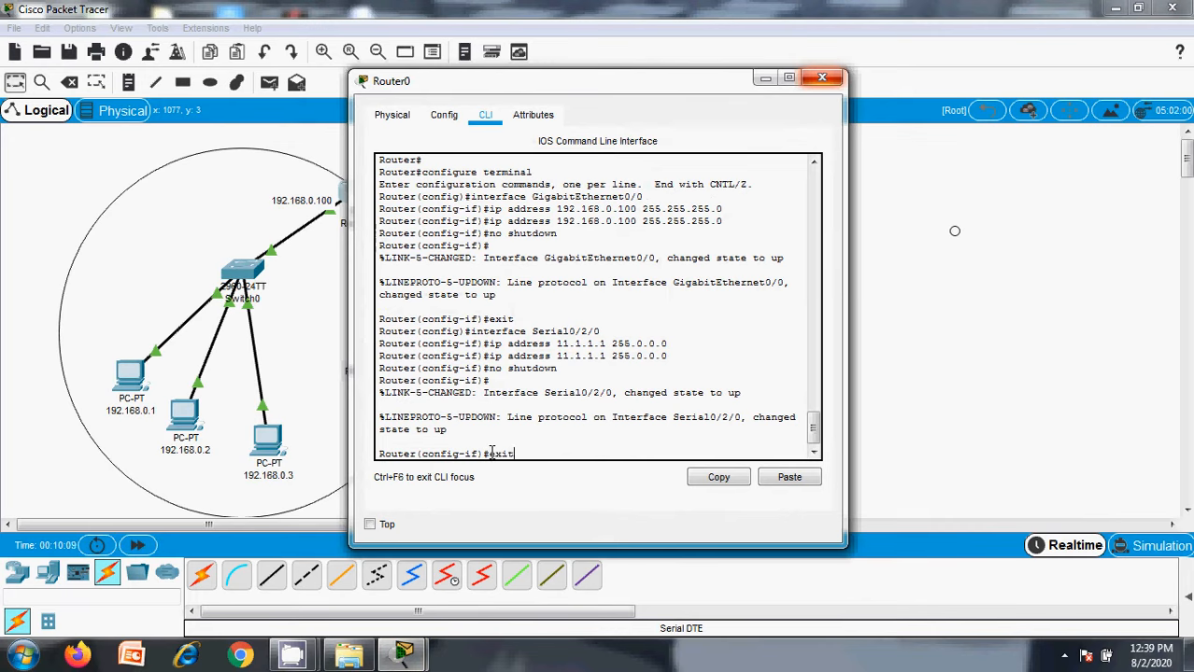
type("exit")
key("Return")
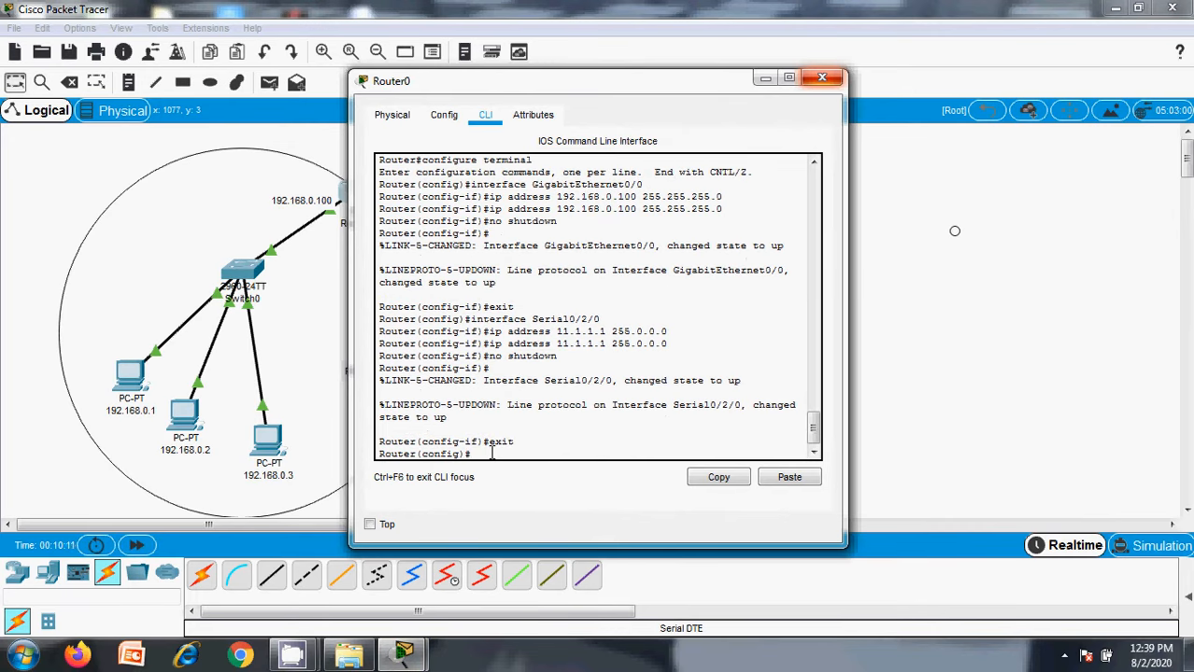
type("ip route 0.0.0.0 0.")
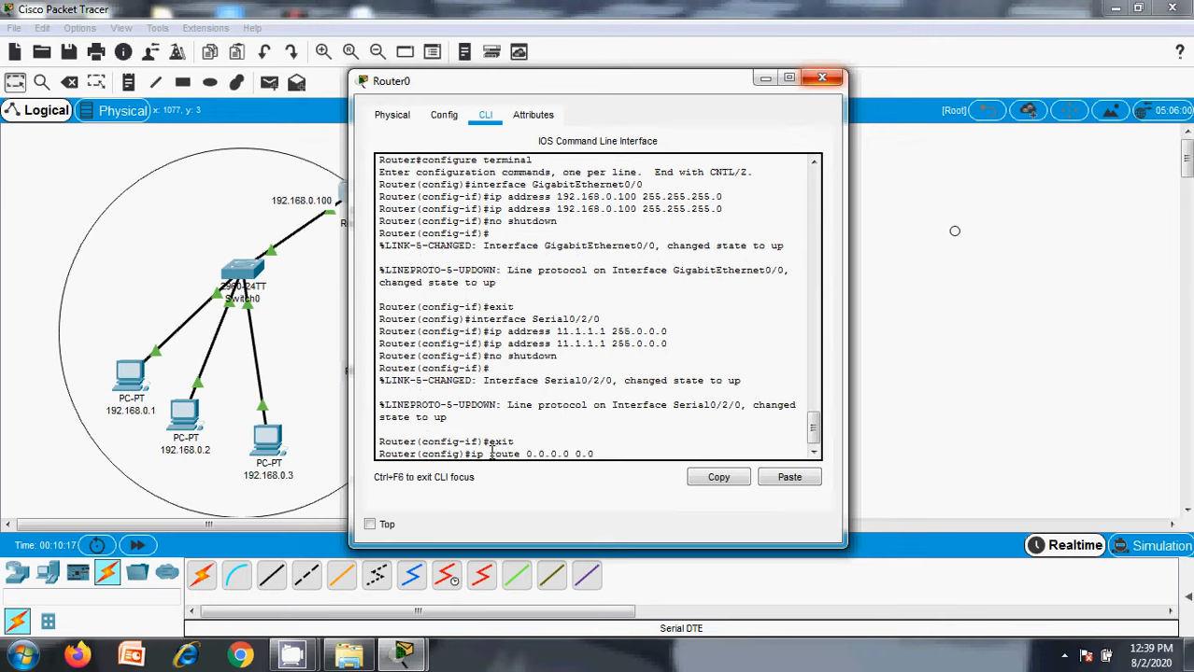
type("0.0 11.1.1.2")
key("Return")
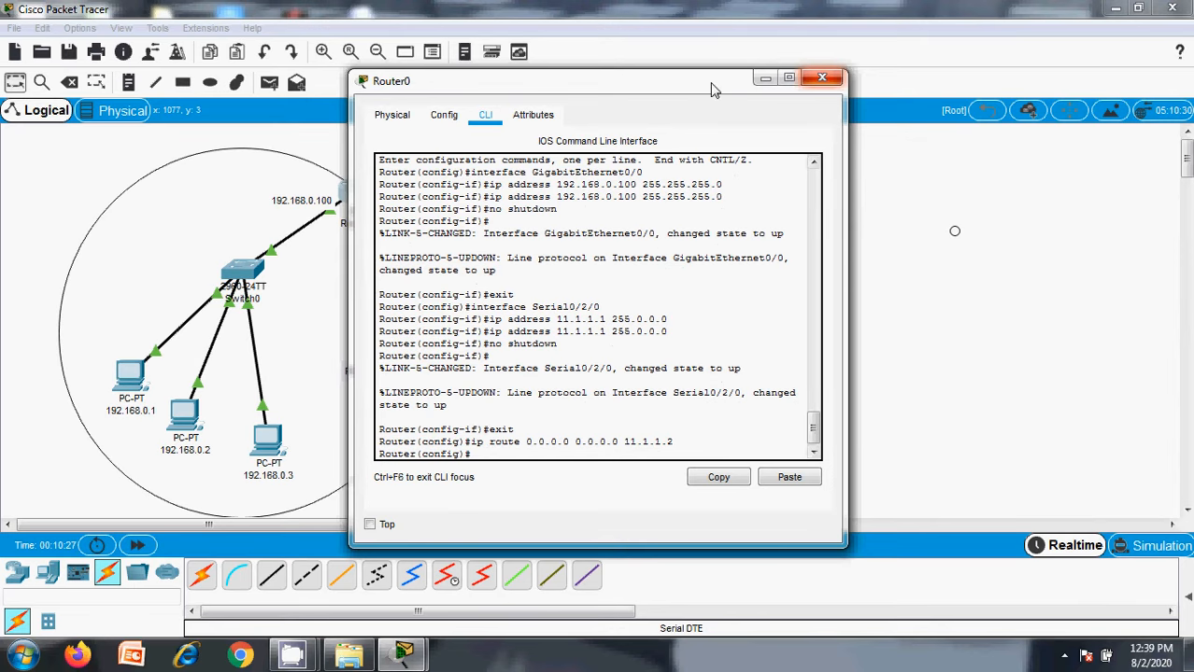
left_click_drag(712, 86, 930, 87)
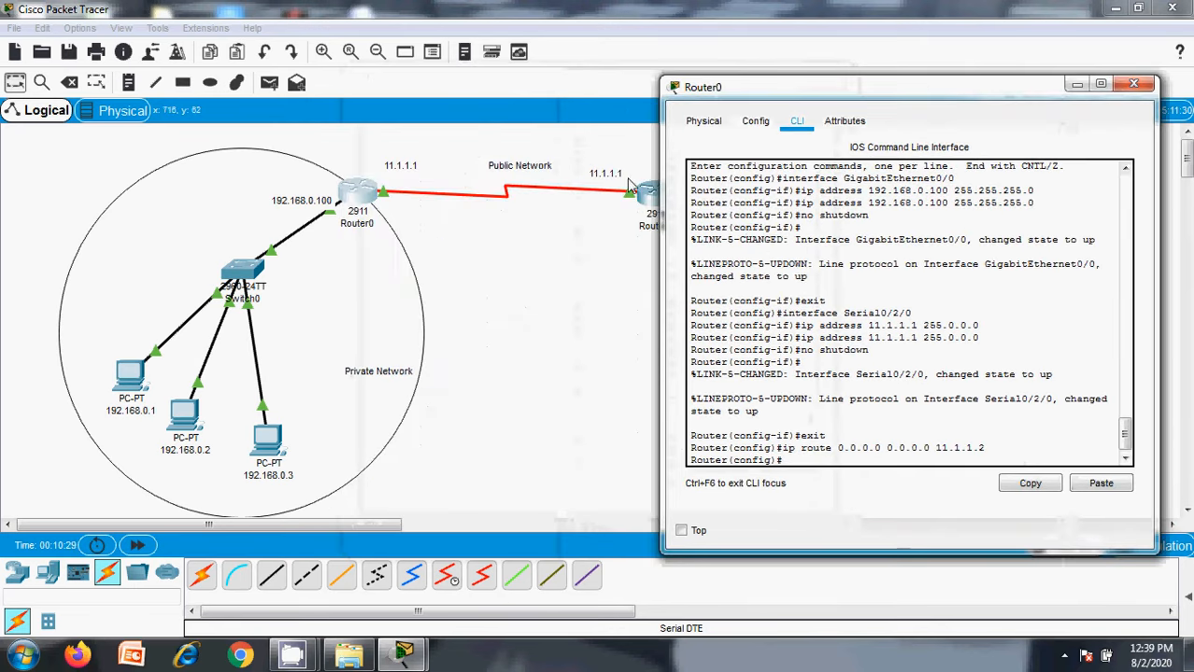
left_click(1133, 84)
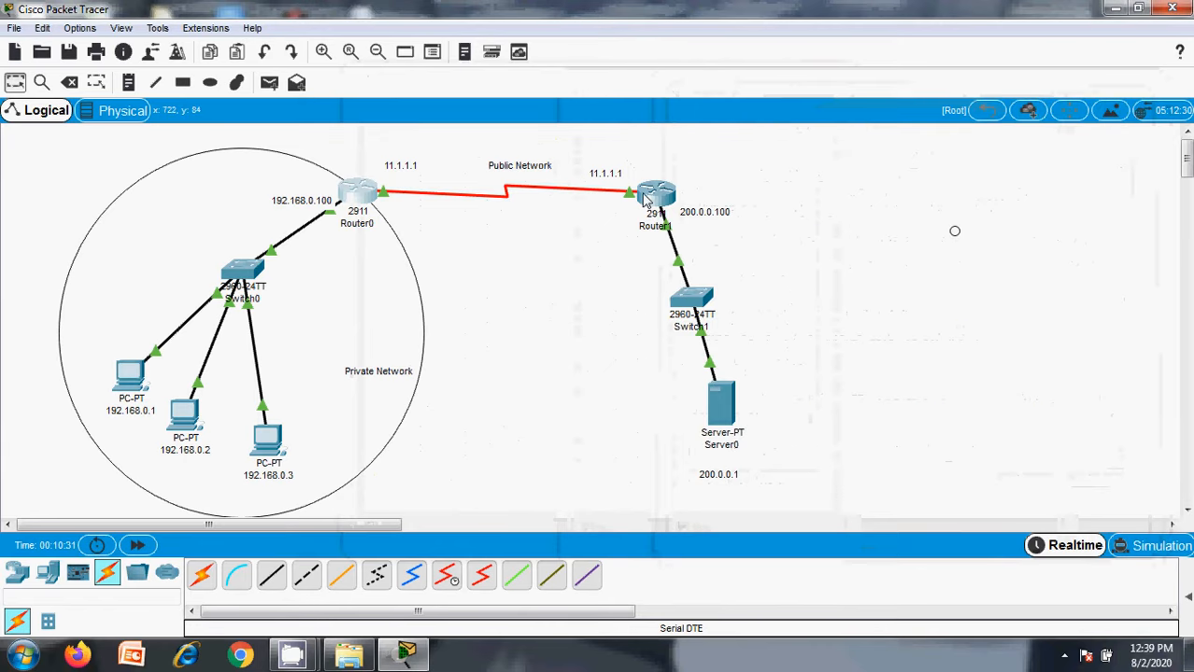
Correct the address note beside Router1's serial link to 11.1.1.2.
left_click(607, 177)
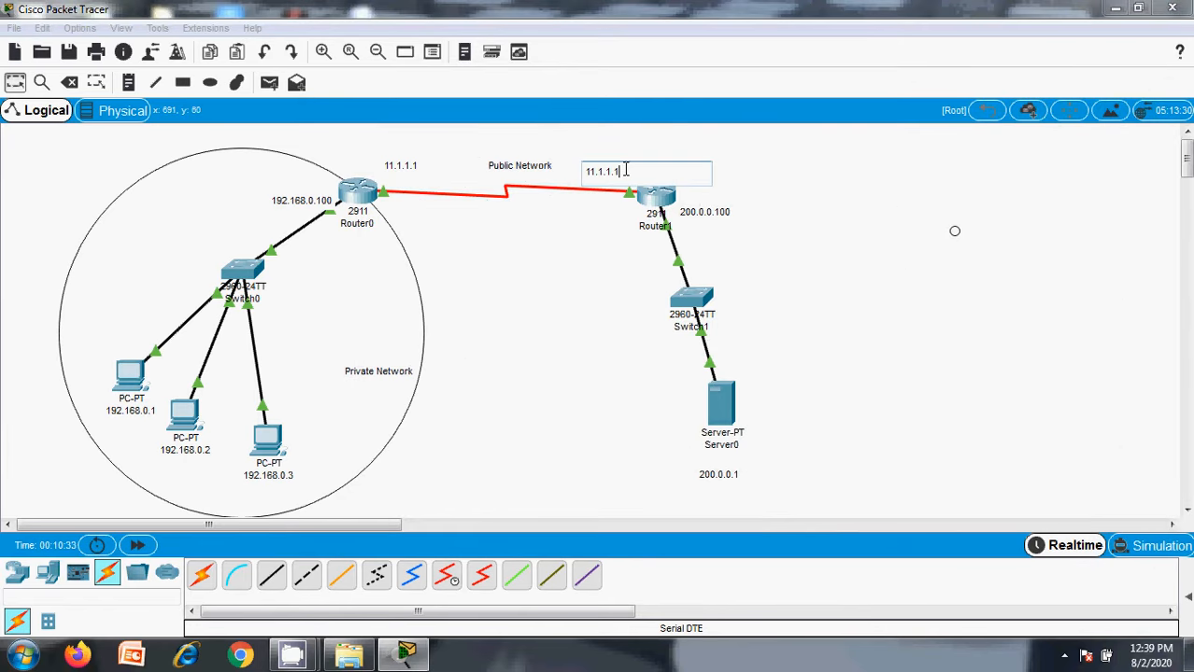
key("BackSpace")
type("2")
left_click(928, 269)
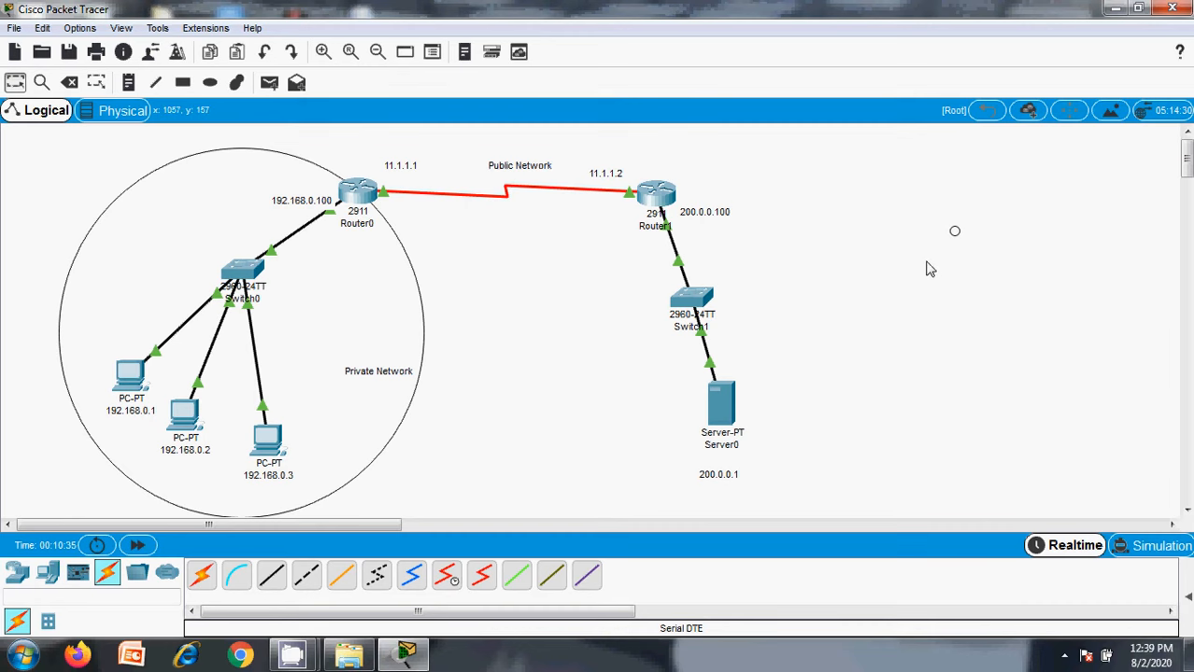
left_click(358, 192)
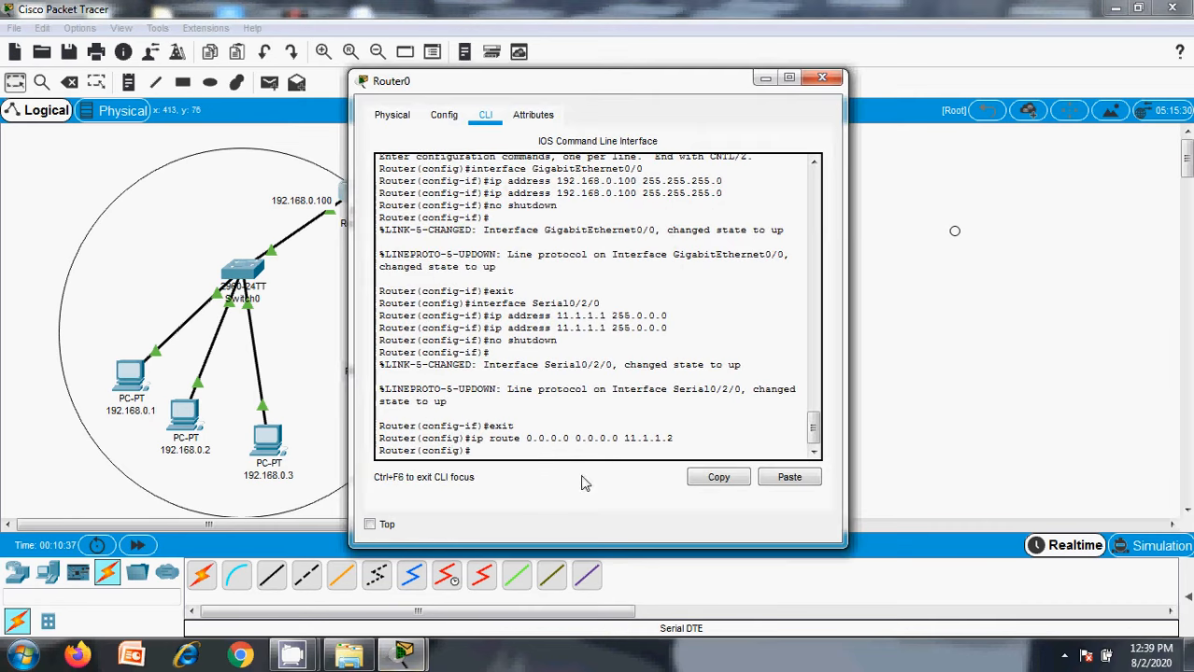
left_click(822, 77)
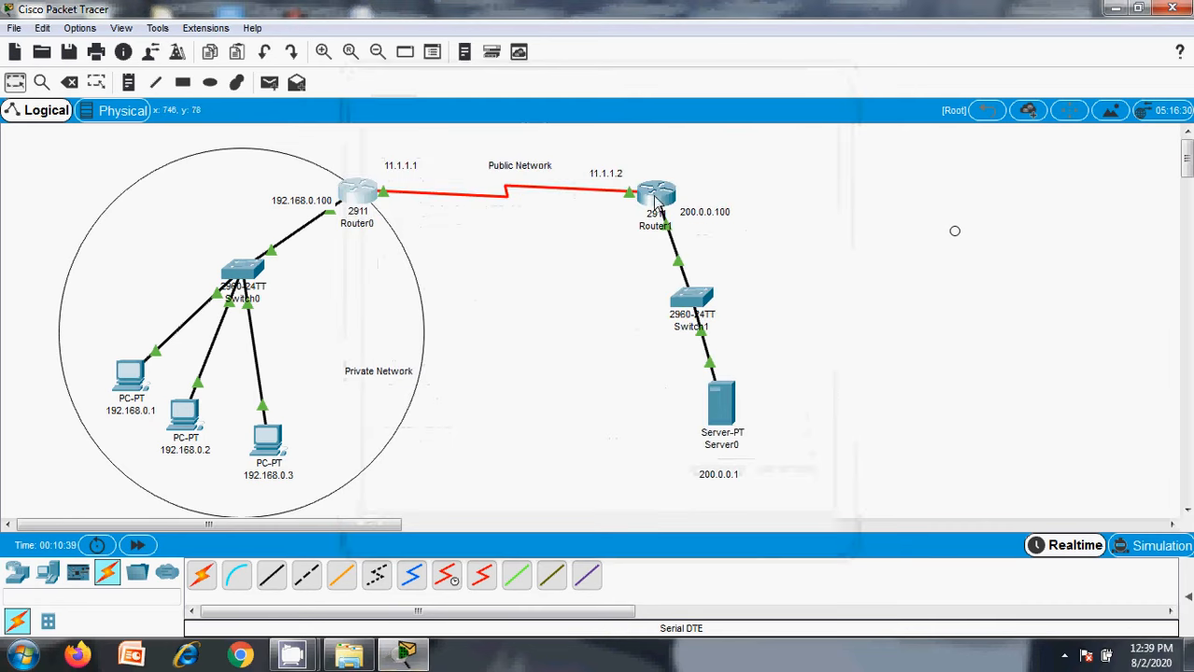
Add a static route on Router1 to network 50.0.0.0, mask 255.0.0.0, with next hop 11.1.1.1.
left_click(657, 200)
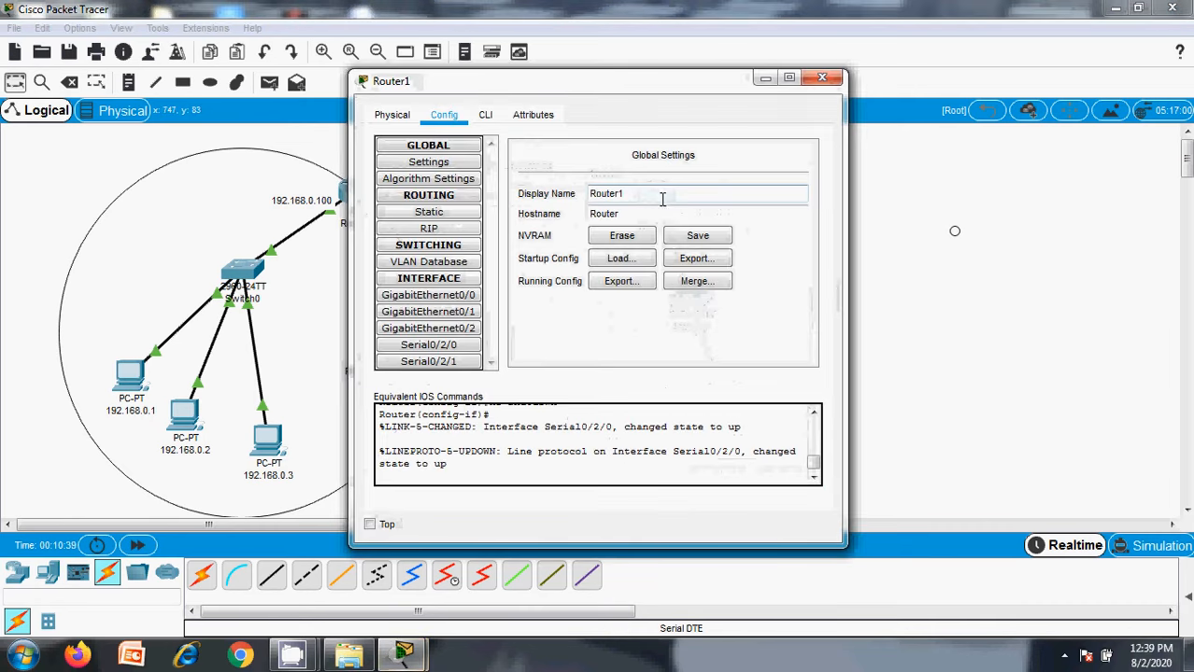
left_click(432, 212)
left_click(596, 178)
type("11")
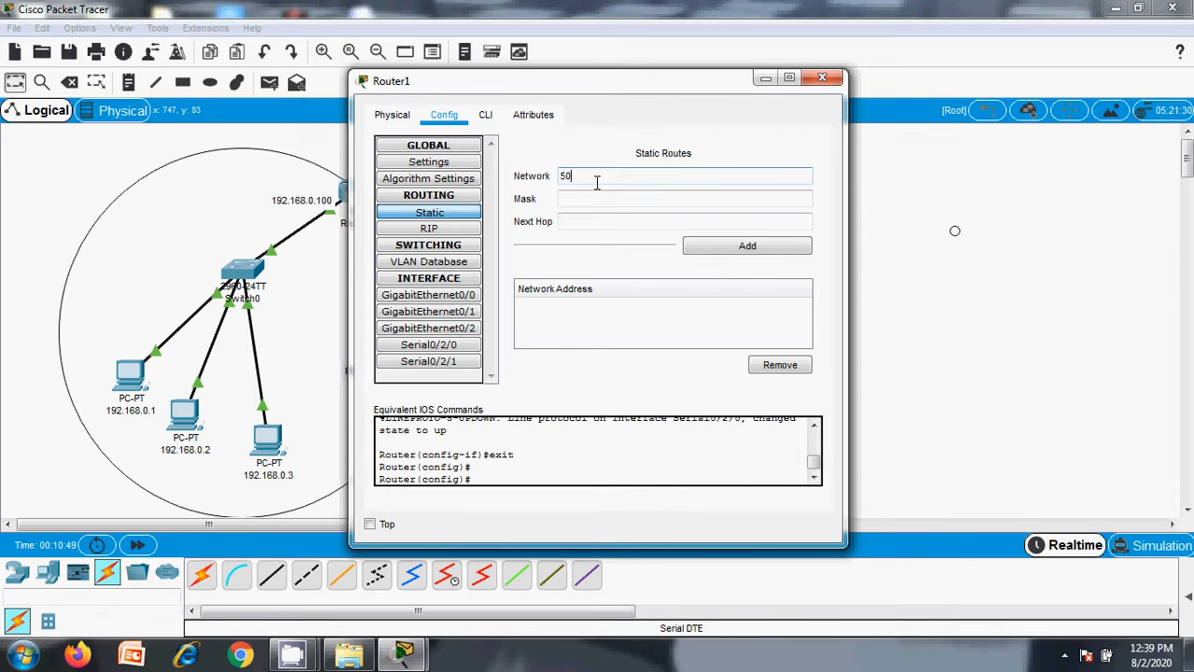
type("0.1")
key("Tab")
type("255")
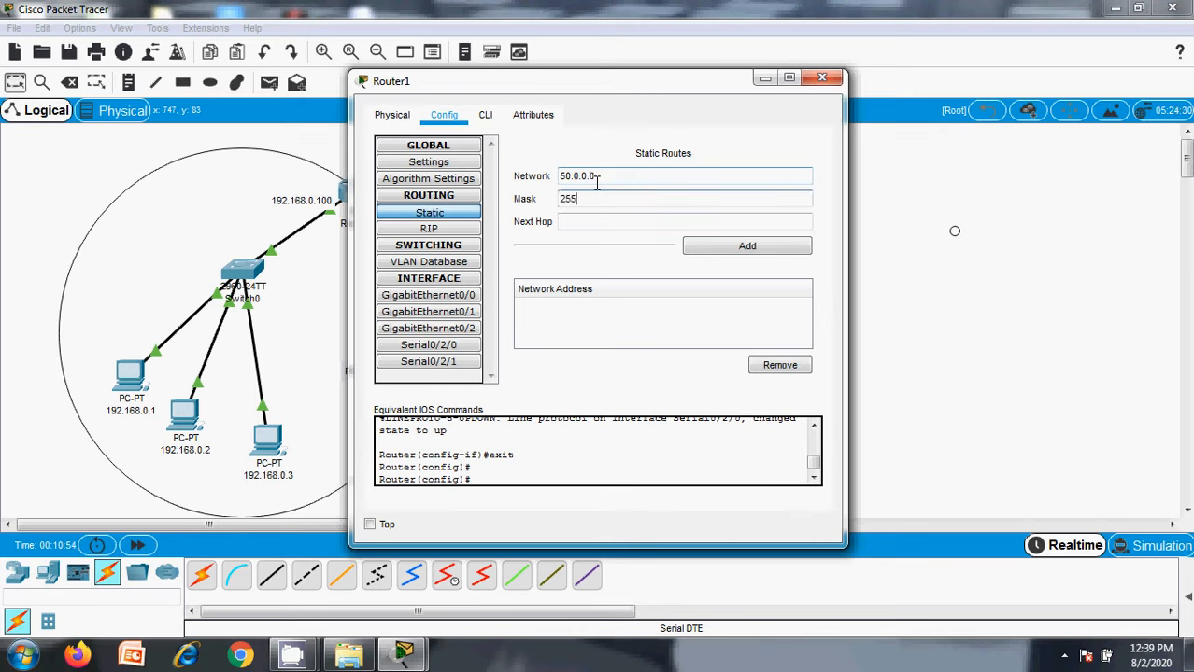
type(".0.0.0")
key("Tab")
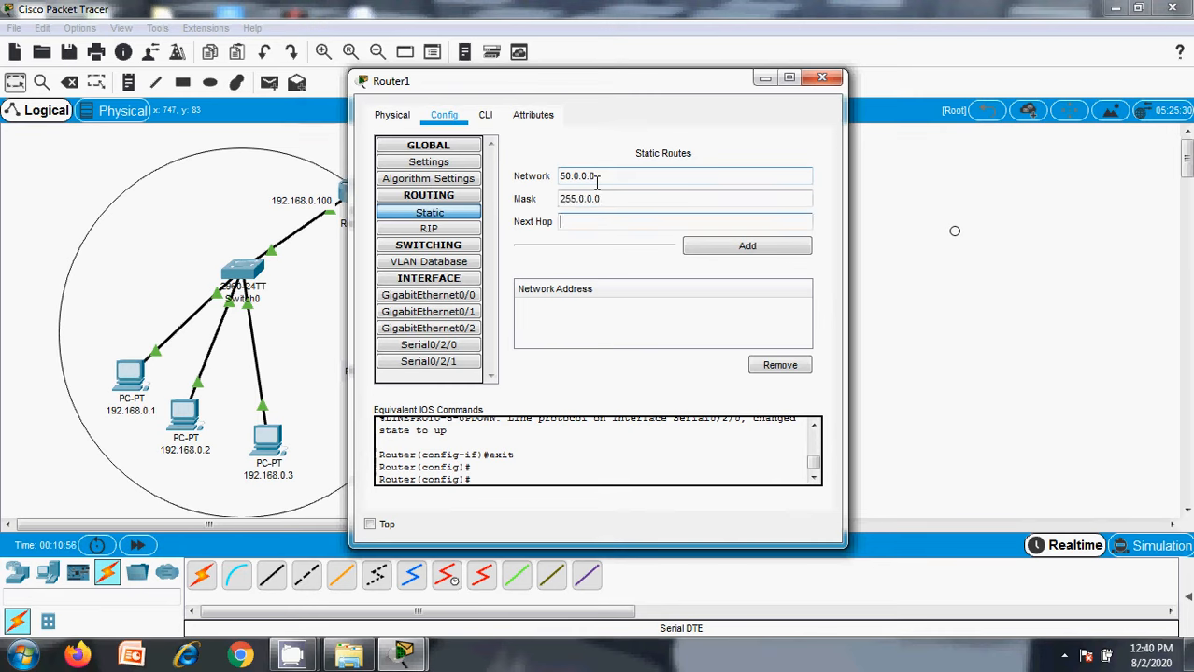
type("11.1.1.1")
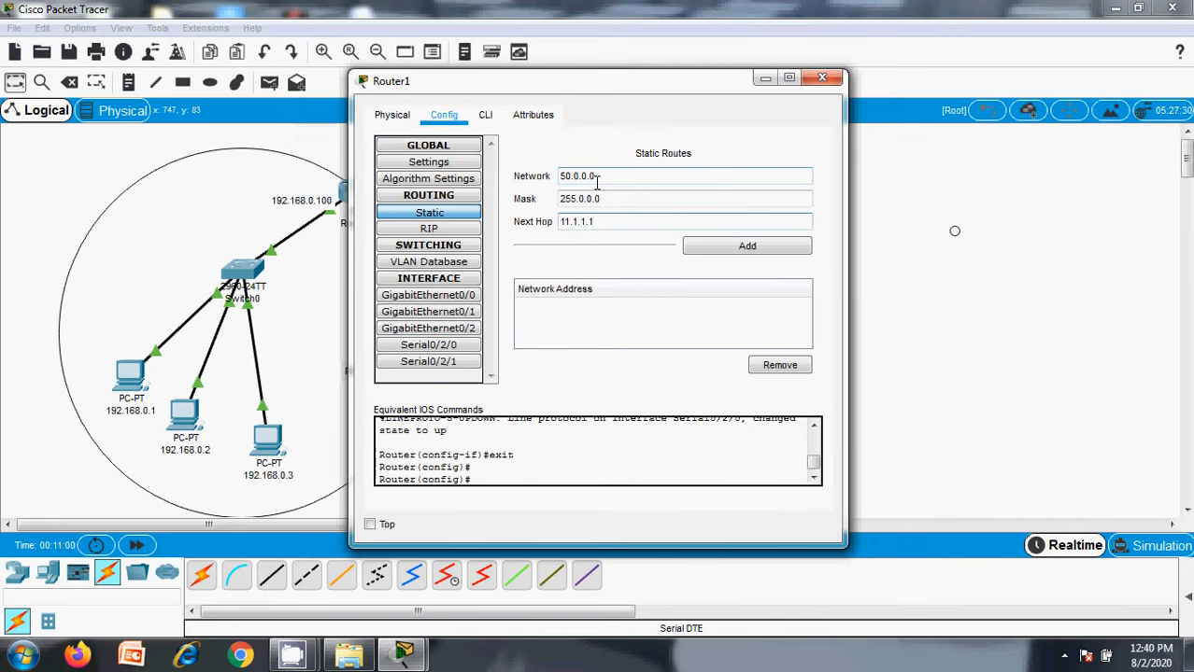
left_click(738, 247)
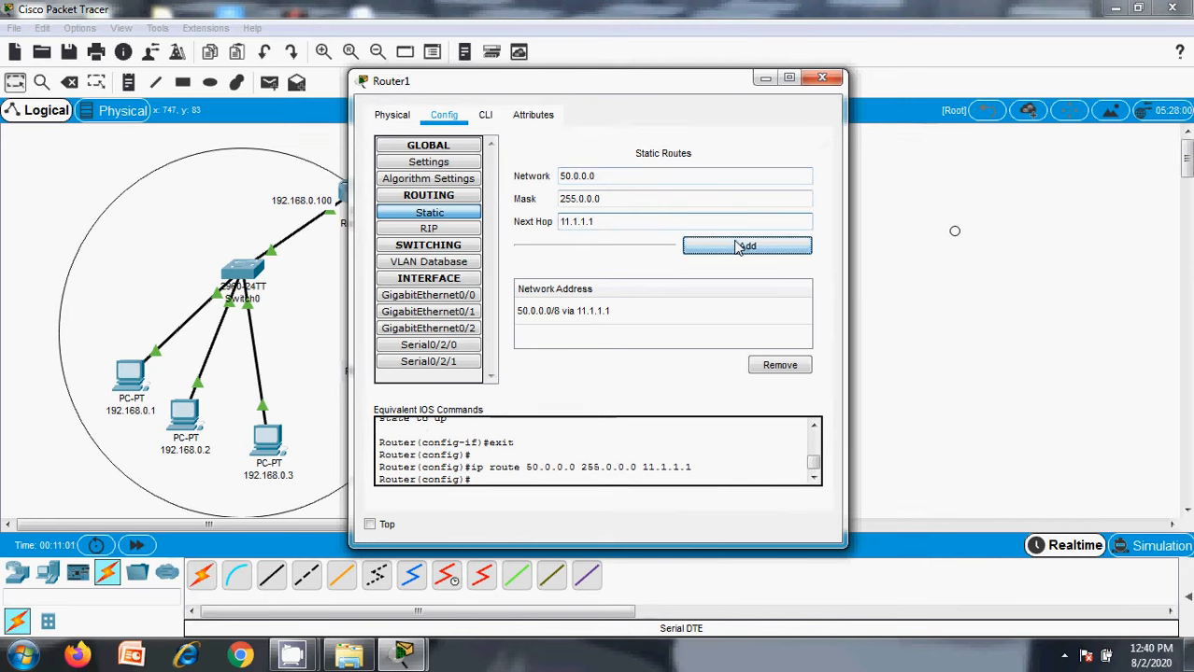
left_click(827, 82)
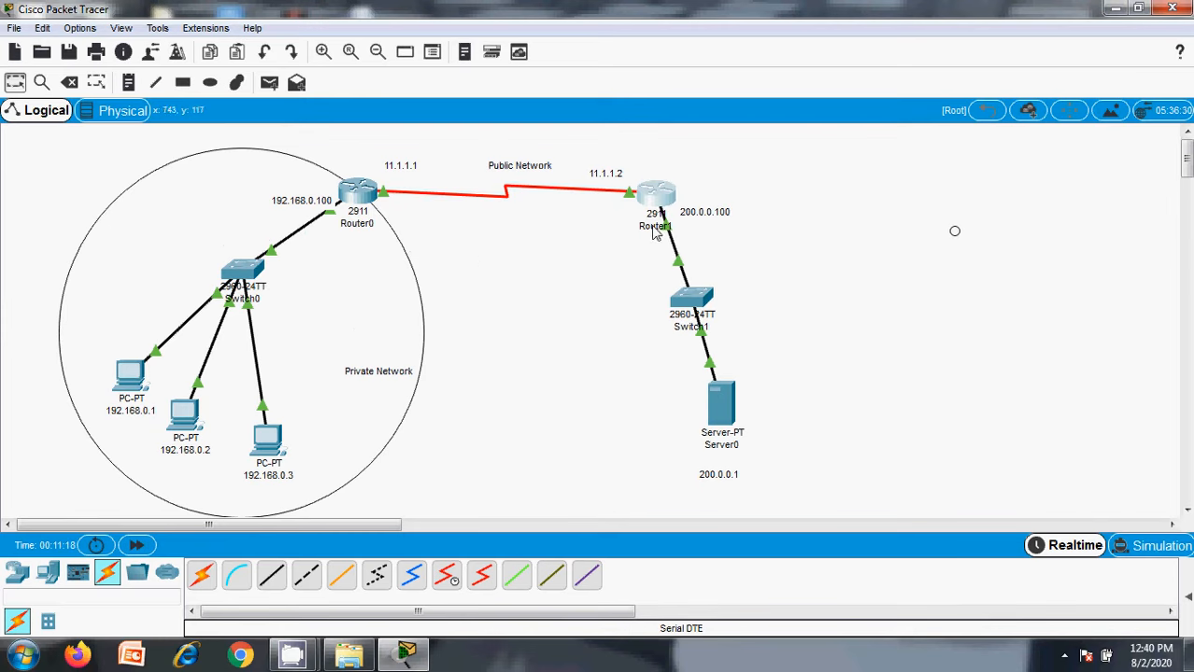
Mark Router0's g0/0 interface as NAT inside from the command line and return to global configuration mode.
left_click(355, 191)
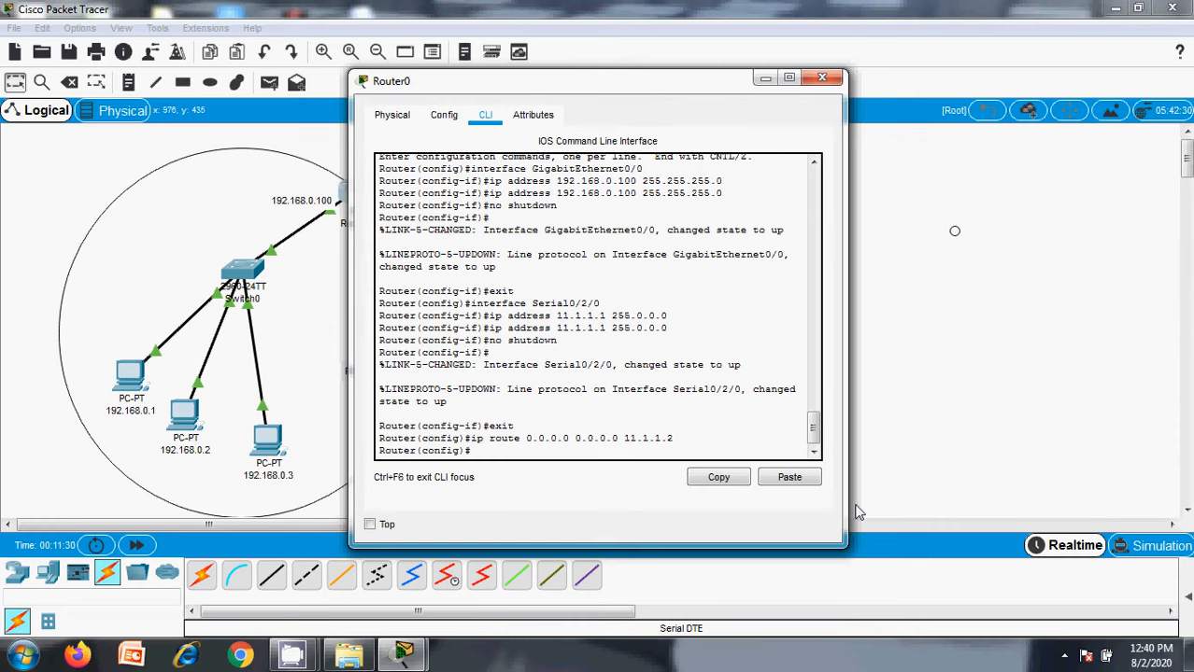
type("int g0/0")
key("Return")
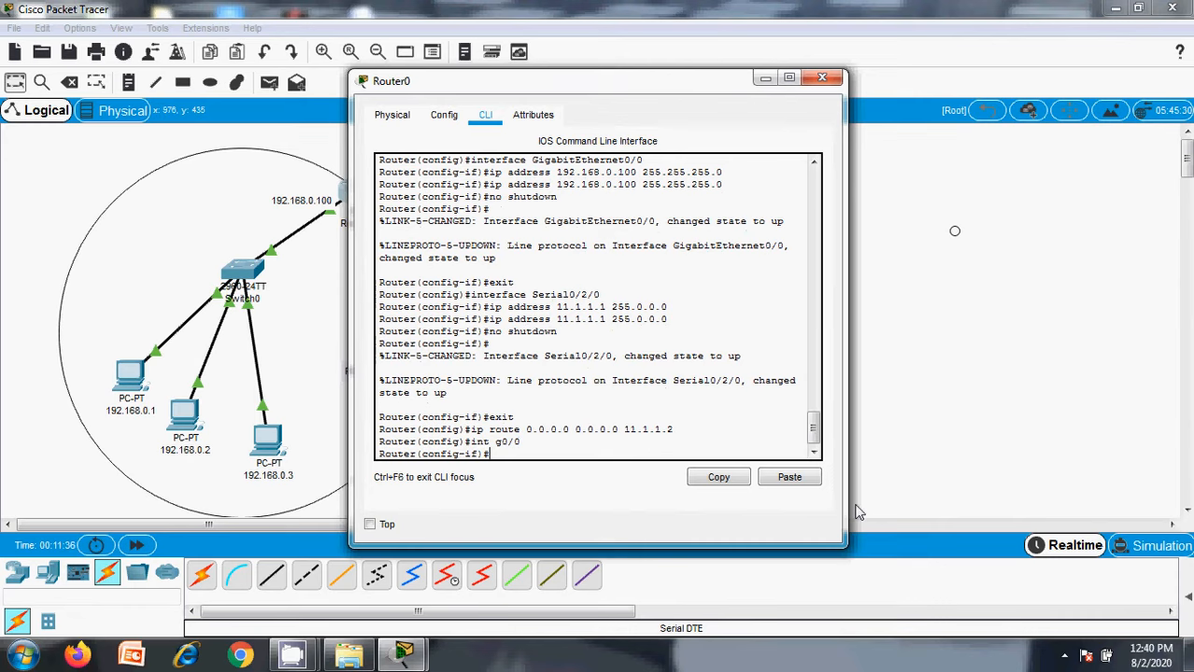
type("ip nat inside")
key("Return")
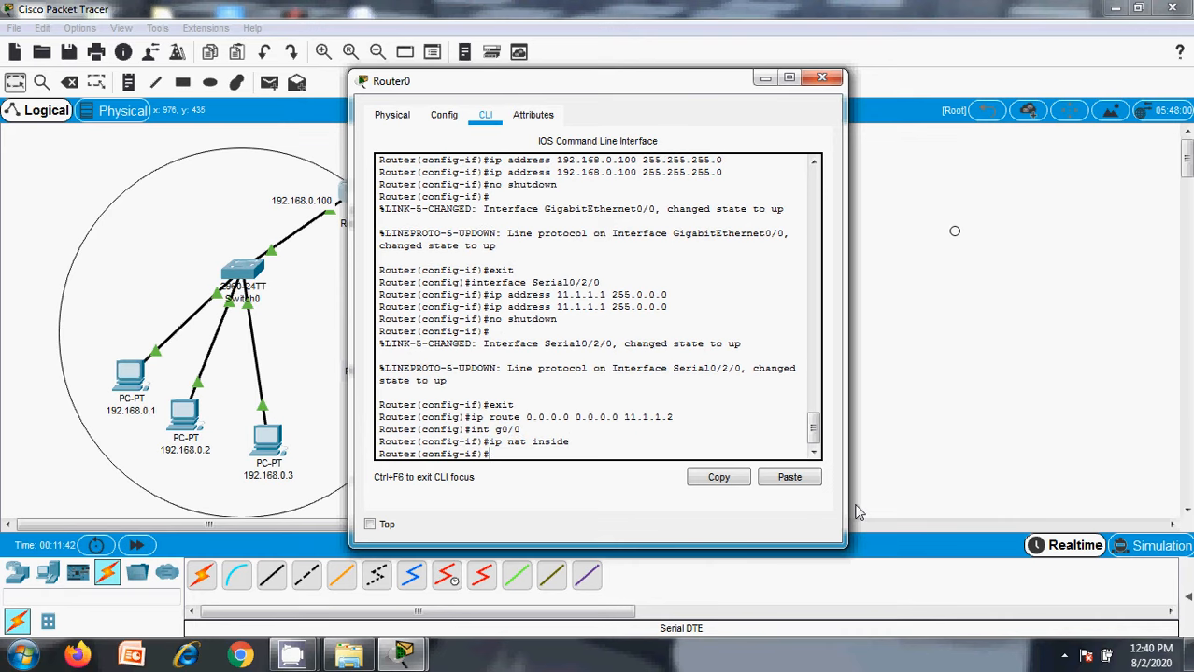
type("exxit")
key("Return")
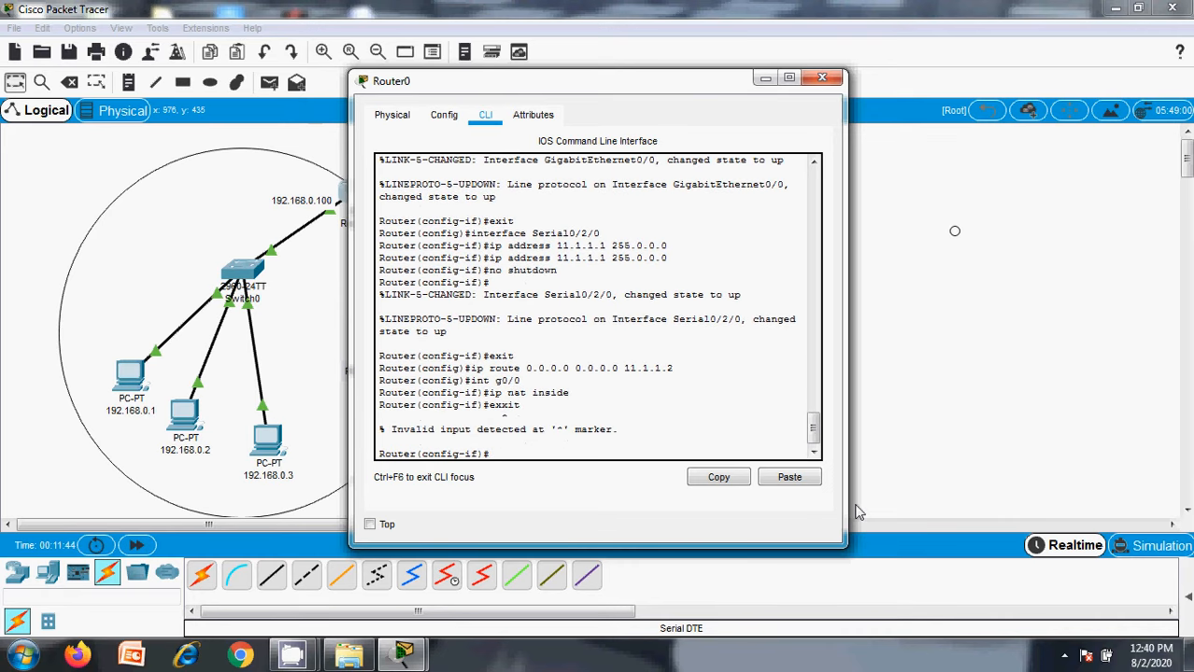
type("exit")
key("Return")
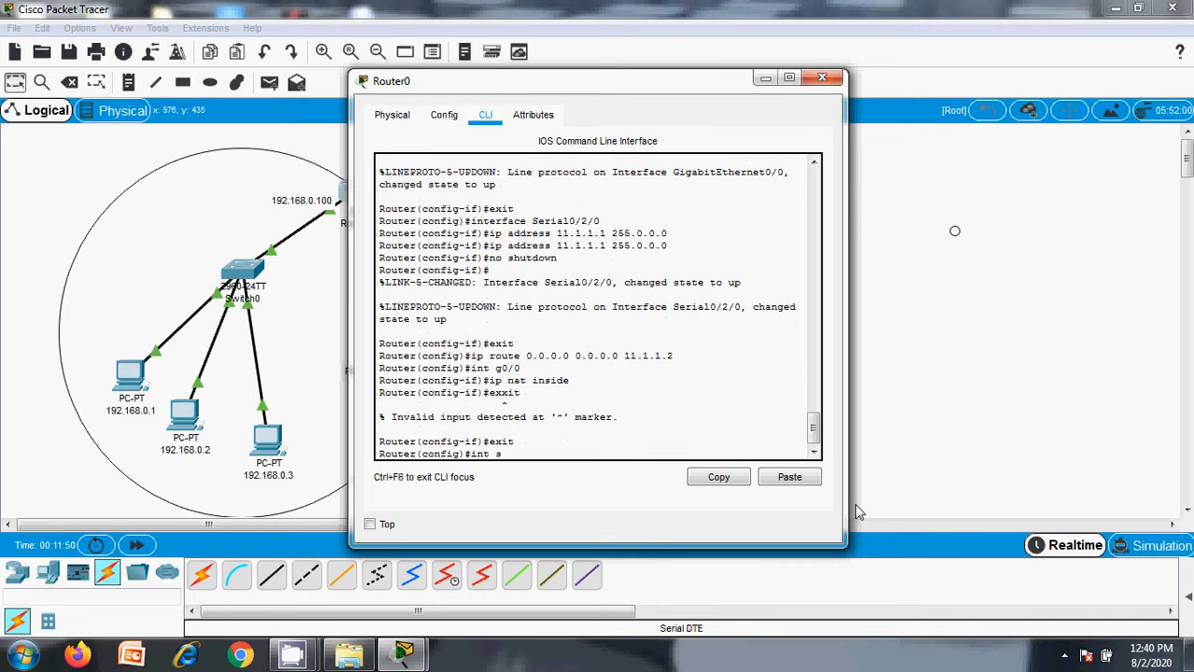
Mark Router0's se0/2/0 interface as NAT outside and return to global configuration mode.
type("int se0/2/0\\")
key("BackSpace")
key("Return")
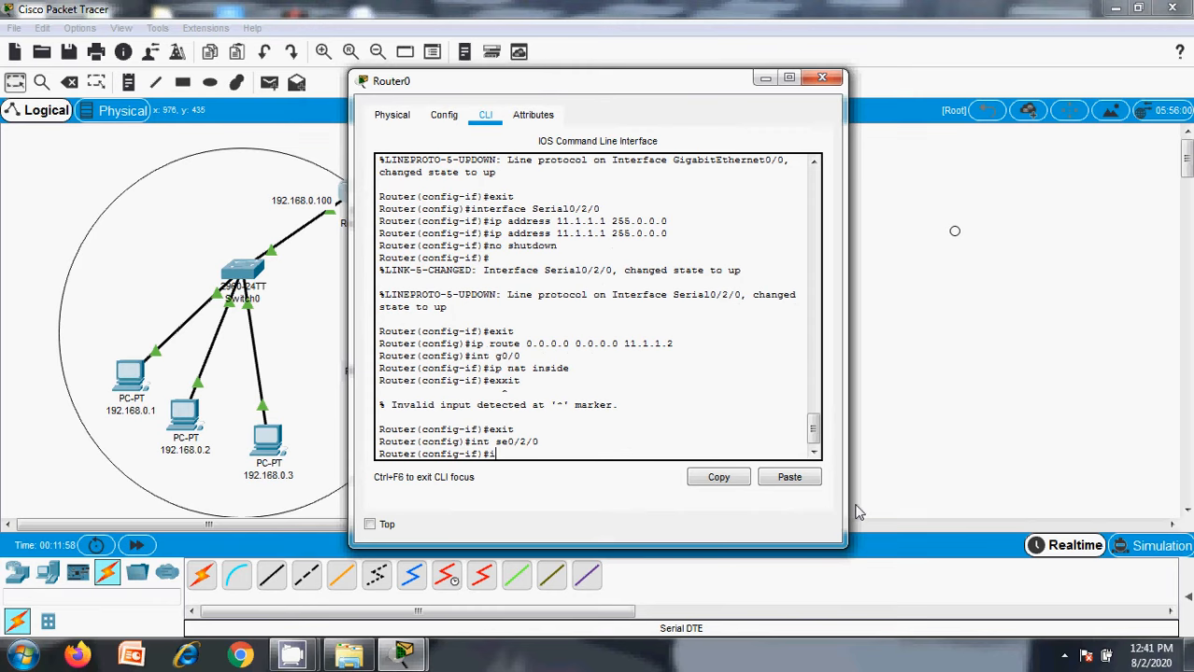
type("outsid")
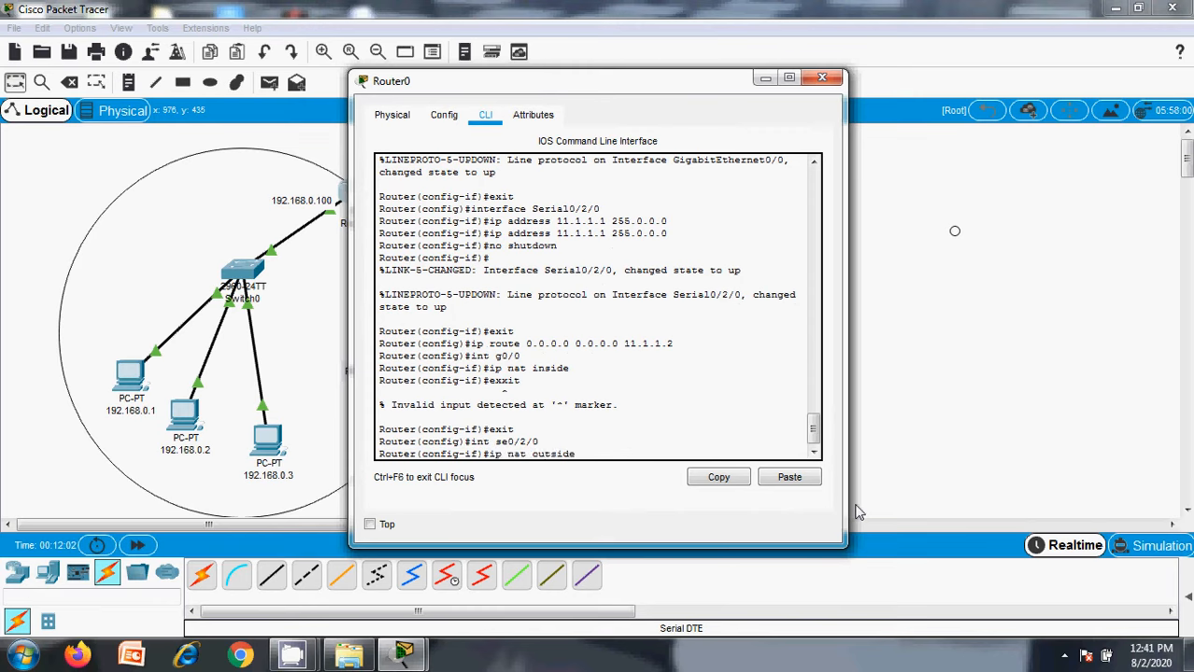
type("e")
key("Return")
type("exi")
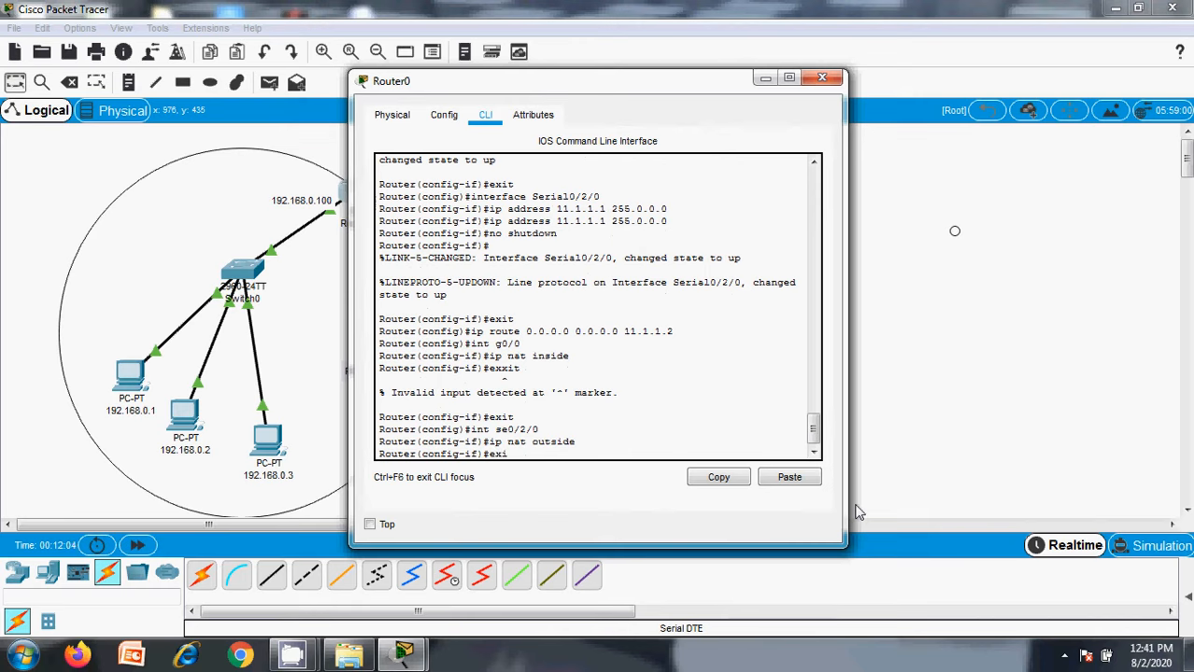
type("t")
key("Return")
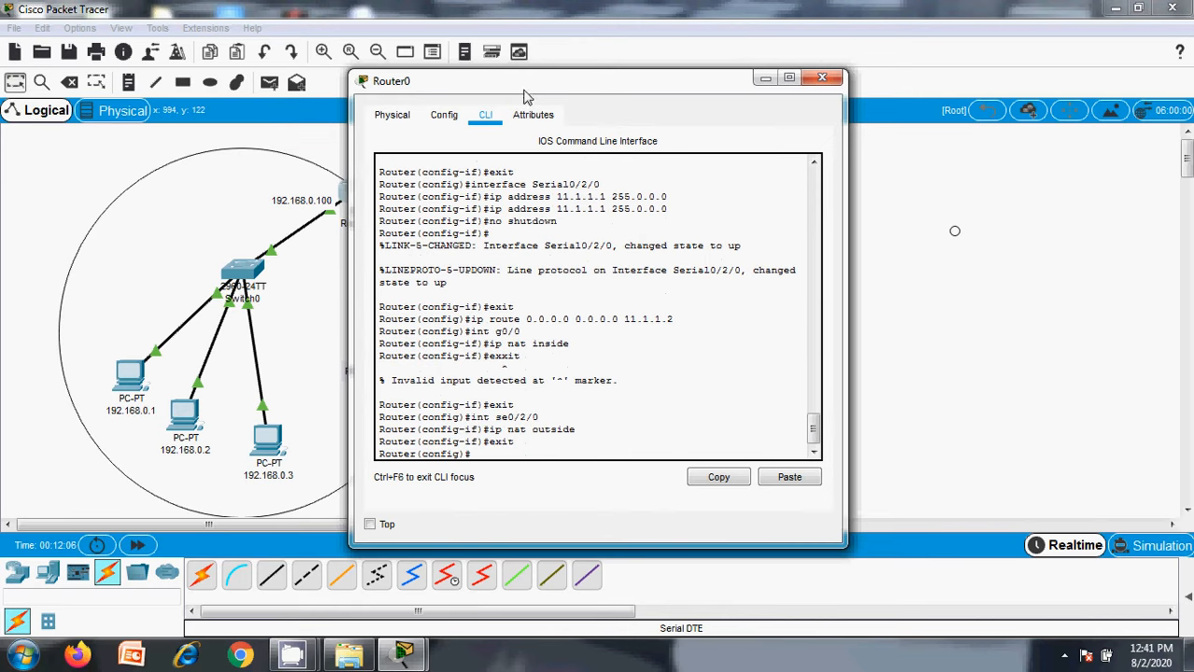
Try to run "access list 50 permit 192.168.0.0 0.0.0.255" on Router0, with its window moved clear of the private network.
left_click_drag(526, 96, 822, 138)
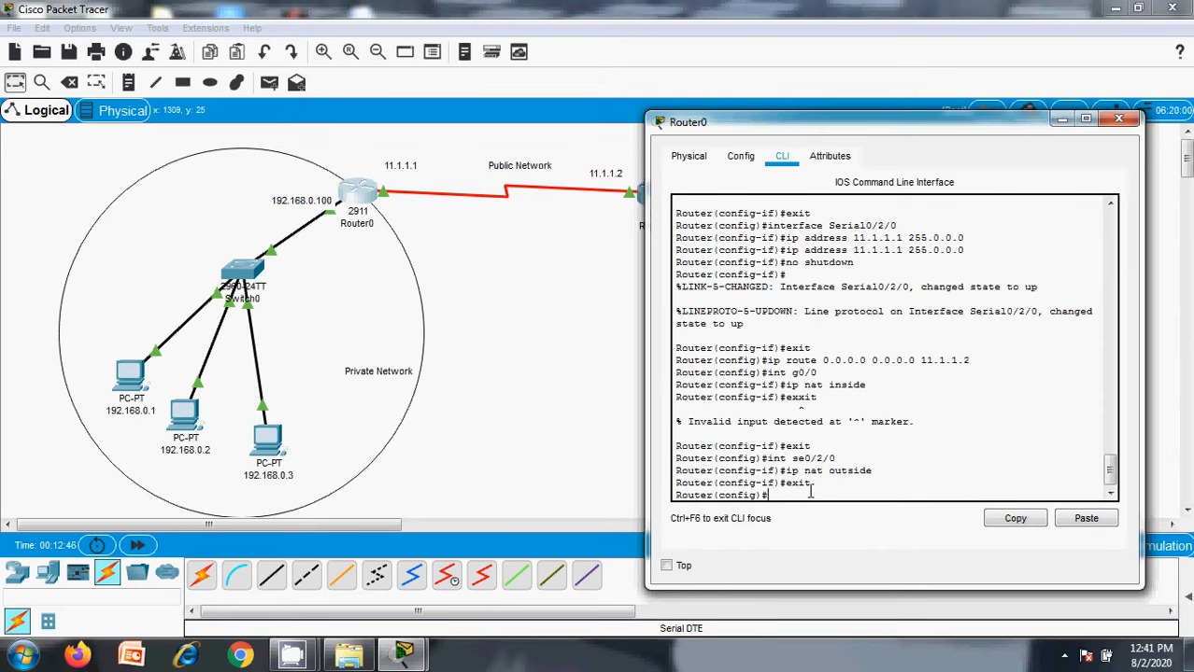
type("access-list")
type("50 perm,it")
key("BackSpace")
key("BackSpace")
key("BackSpace")
key("BackSpace")
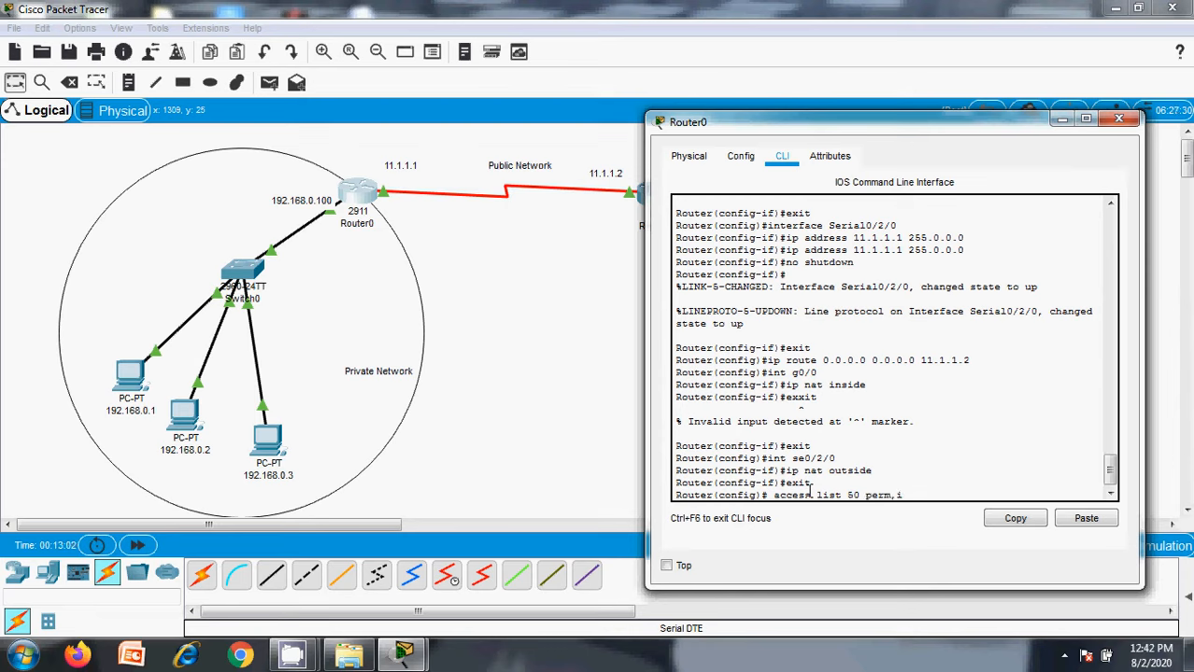
type("mit 192.168.0.0 0.0.0.255")
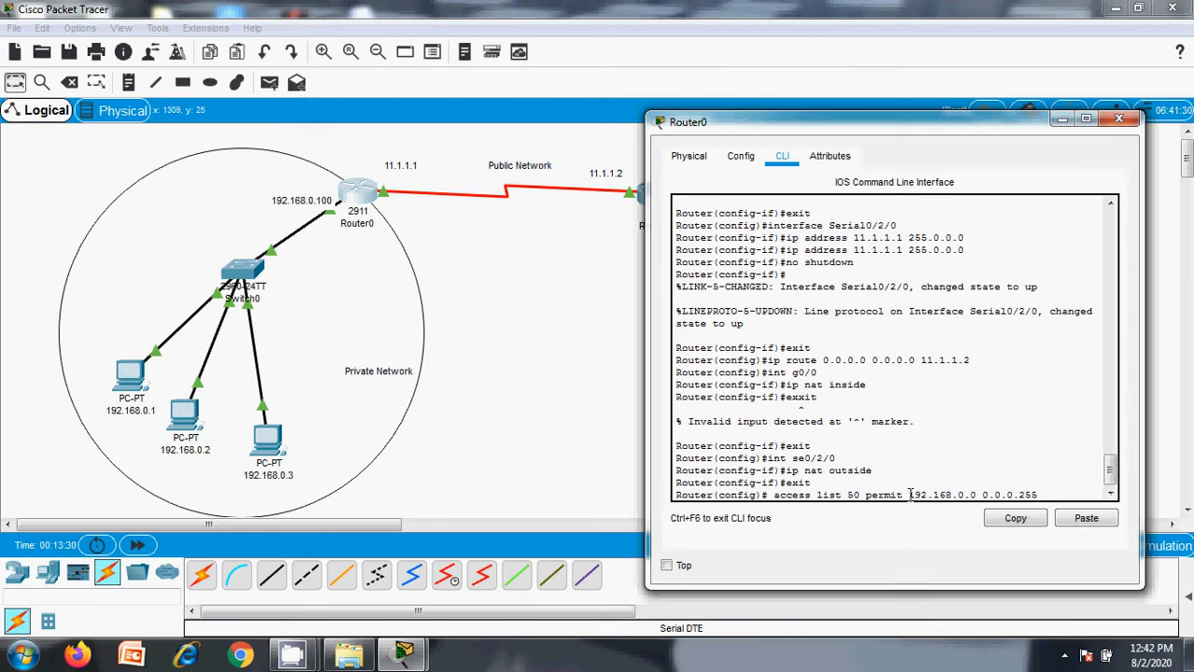
left_click_drag(908, 495, 963, 496)
left_click(1068, 486)
key("Return")
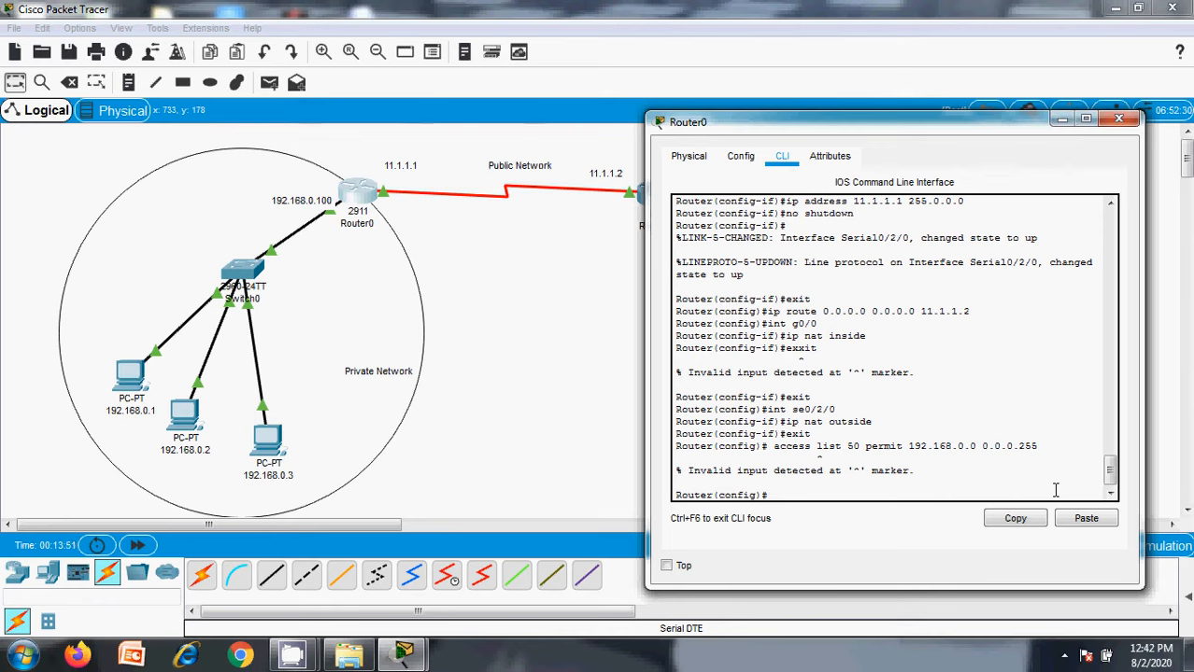
Recall the access list command, correct its hyphenation, and run "access-list 50 permit 192.168.0.0 0.0.0.255".
key("Up")
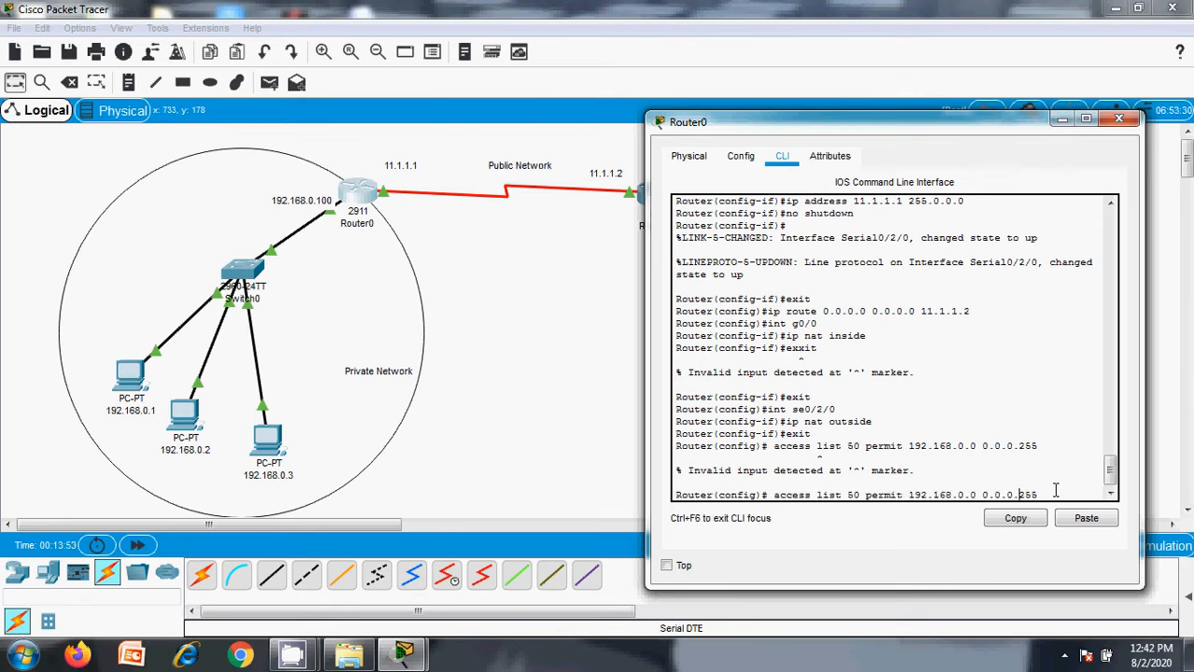
key("Left")
key("Left")
key("Left")
key("Left")
key("Left")
key("Left")
key("Left")
key("Left")
key("Left")
key("BackSpace")
type("-")
key("Return")
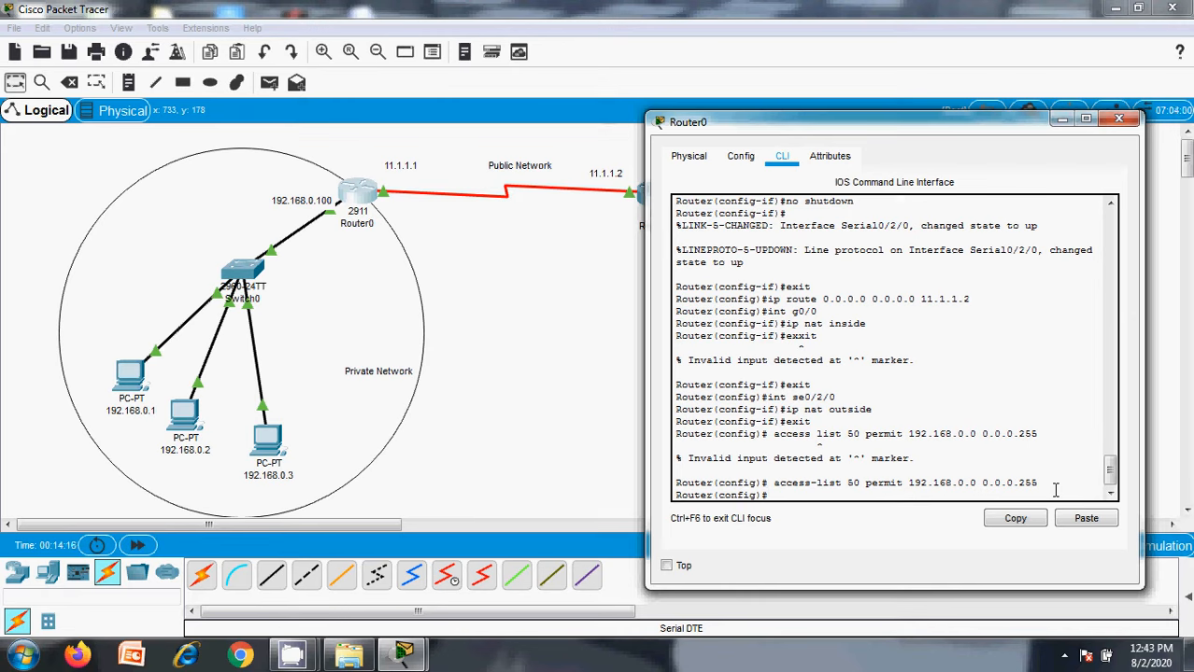
Create Router0's NAT address pool with "ip nat pool publicip 50.0.0.1 50.0.0.50 netmask 255.255.255.0".
type("ip nat pool public")
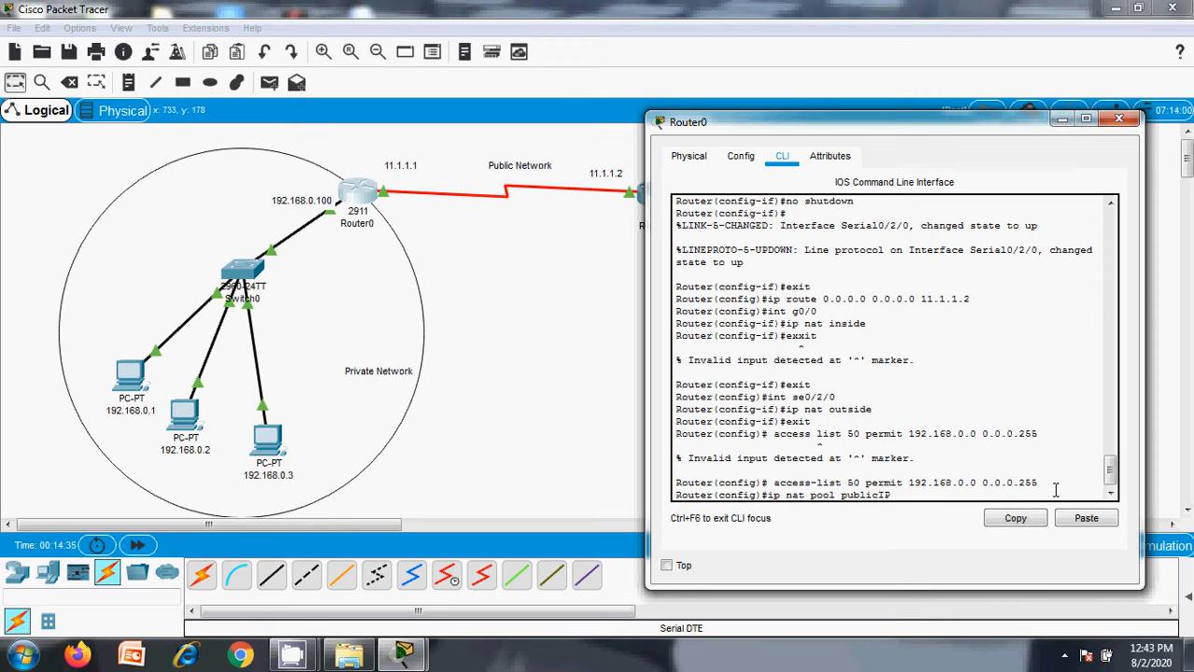
type("ip 50.0")
type("..1")
key("BackSpace")
key("BackSpace")
key("BackSpace")
key("BackSpace")
key("BackSpace")
type(".0.0.")
type("1")
type(" 50.1")
type("0.0.")
type("50")
type("net")
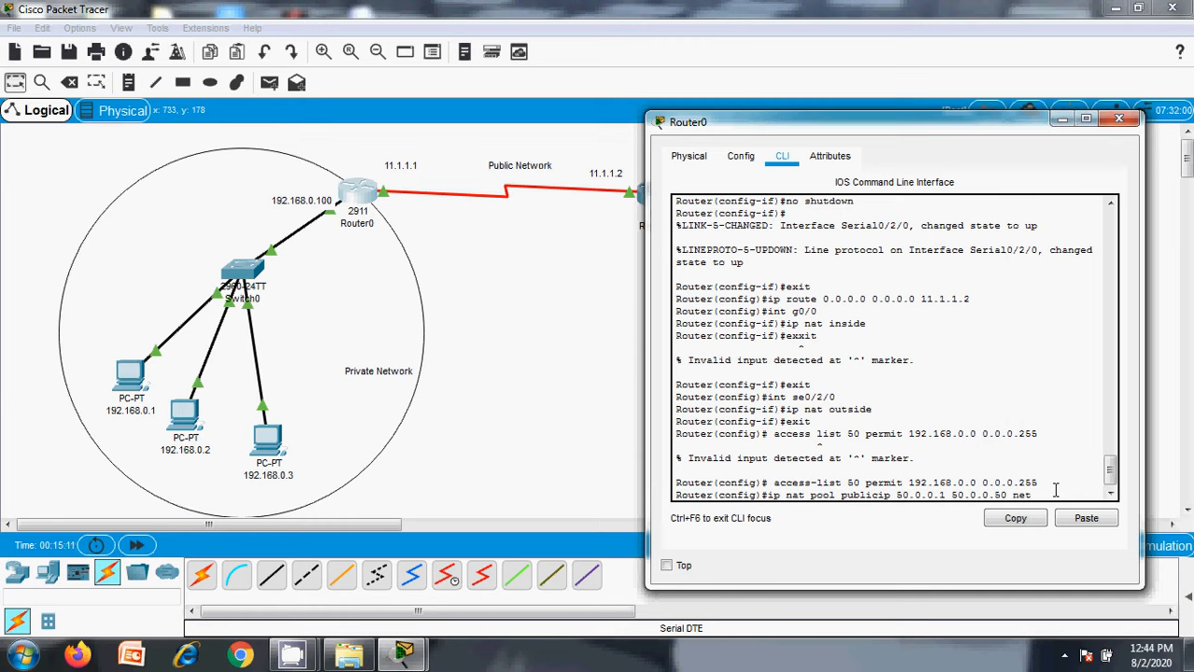
type("mask 255.255.")
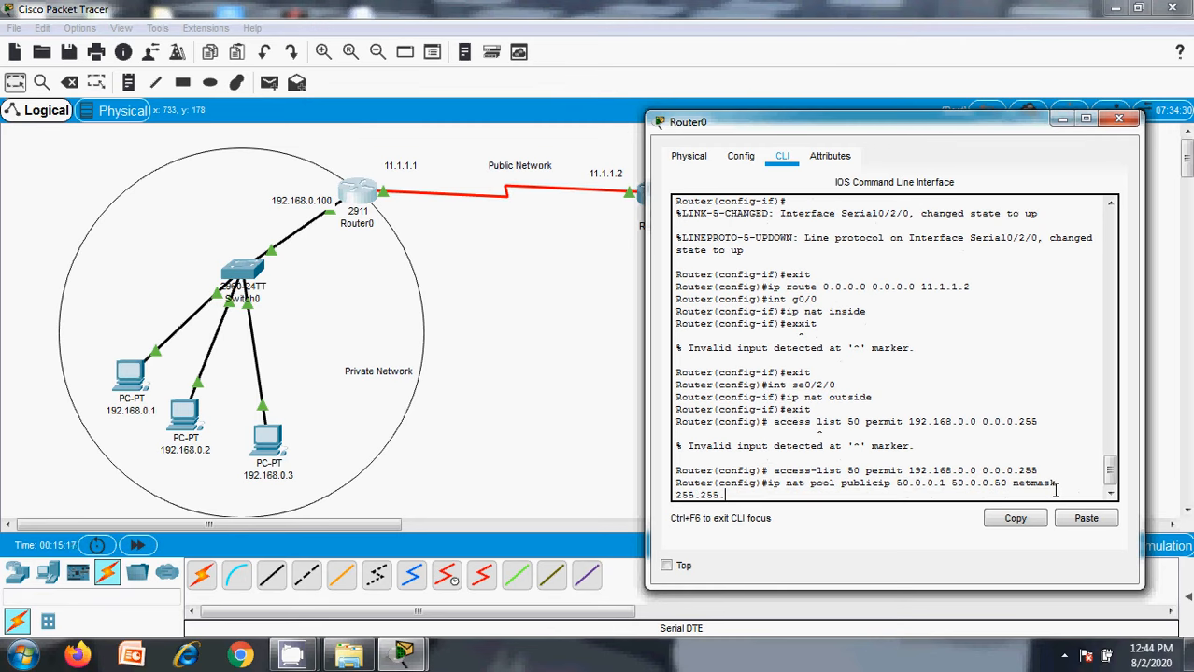
type("255.0")
key("Return")
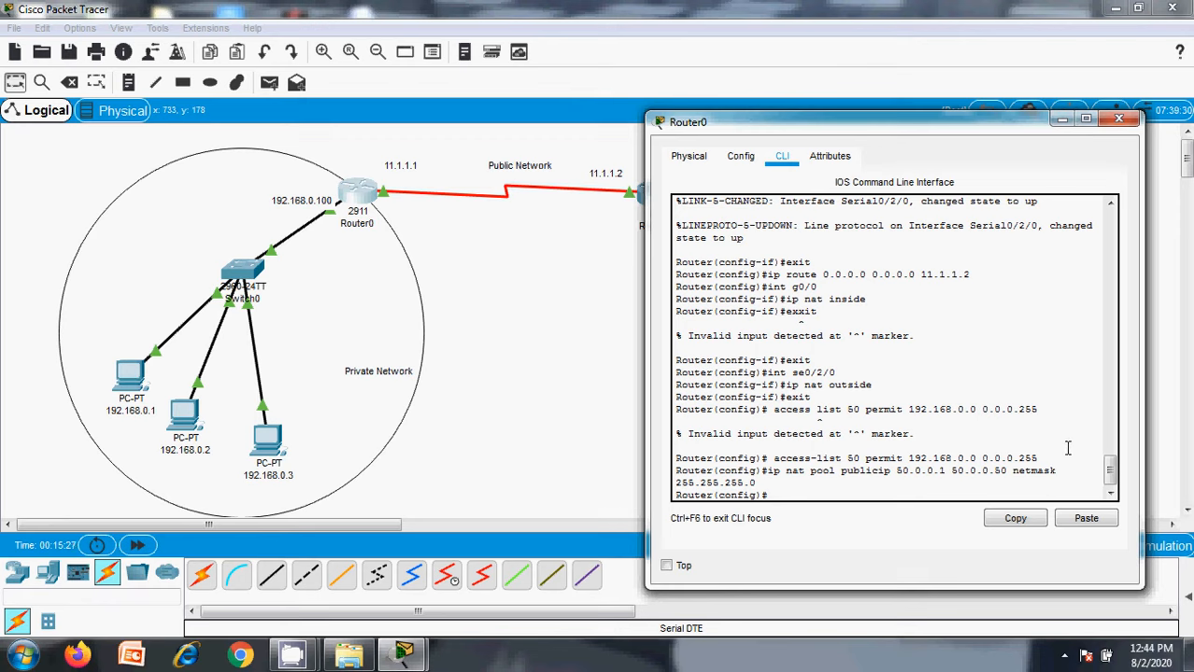
Bind the access list to the pool with "ip nat inside source list 50 pool publicip", and exit Router0's configuration.
double_click(853, 457)
left_click_drag(840, 472, 893, 474)
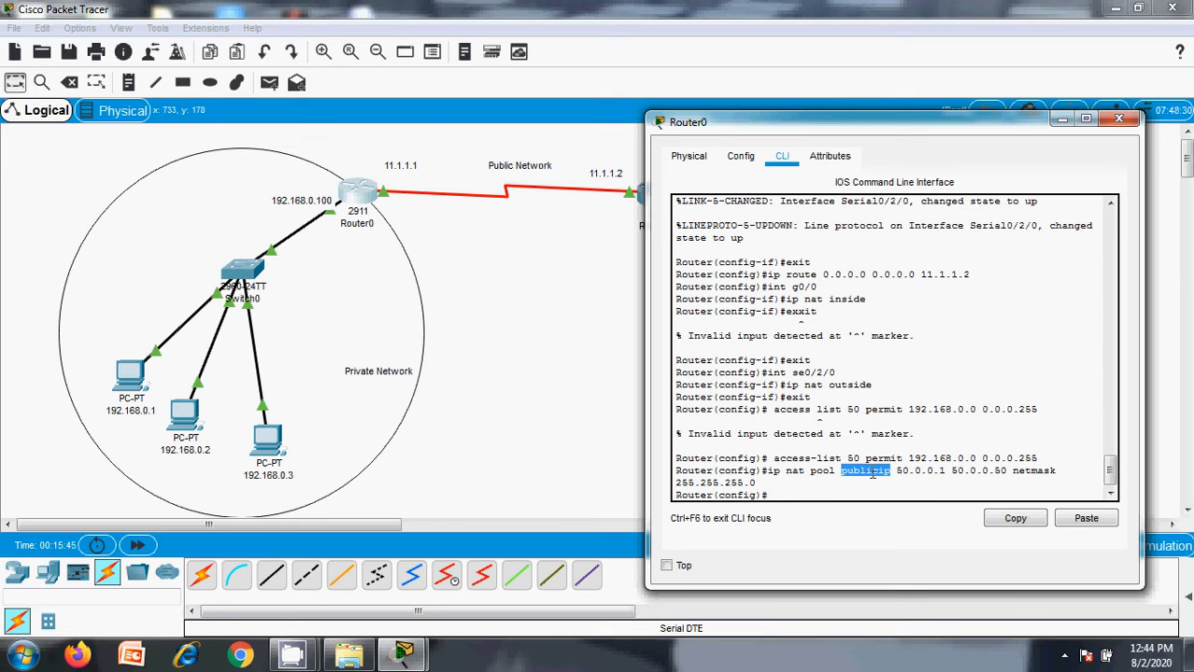
left_click(820, 488)
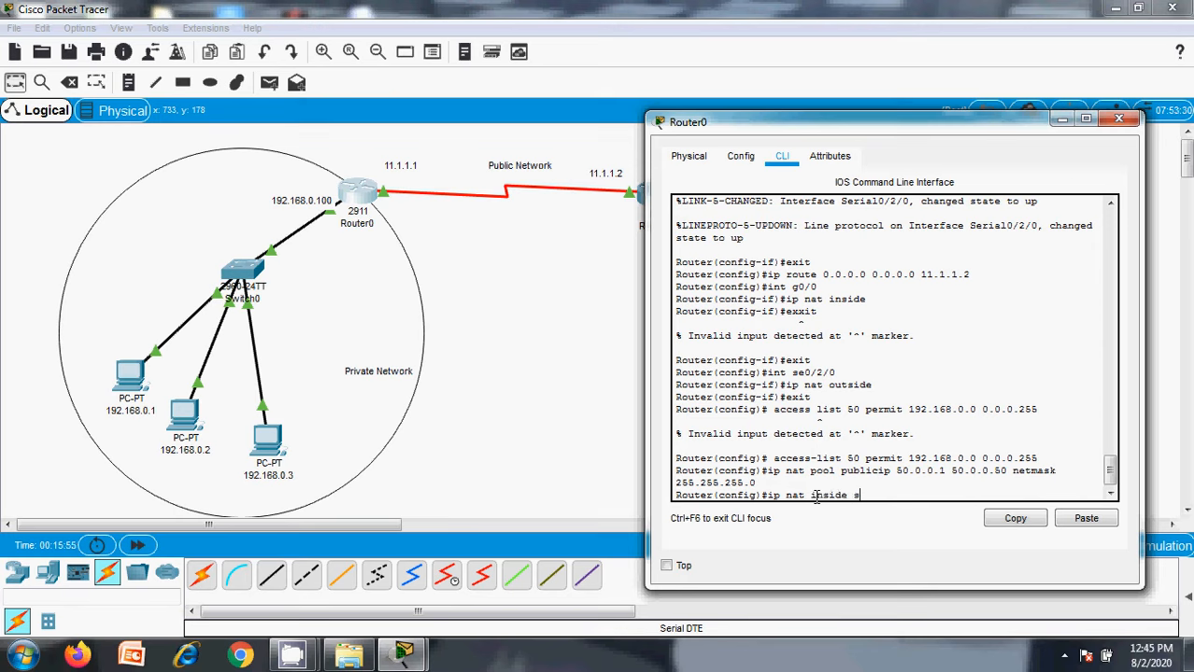
type("rce list 50 pool publicip")
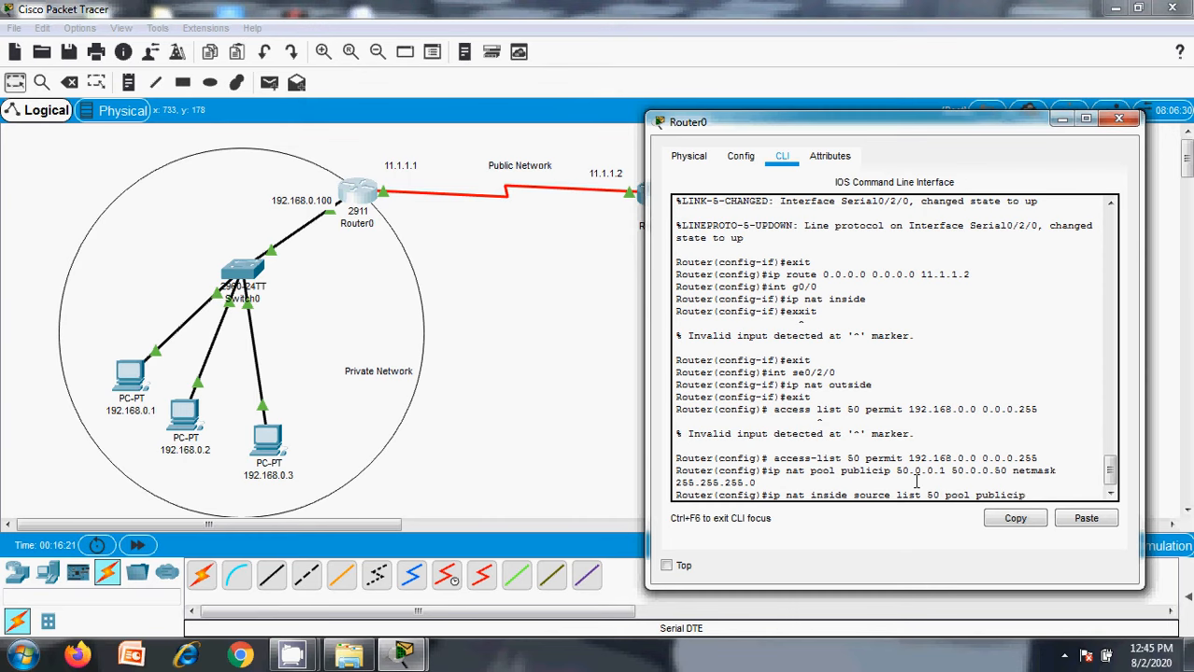
key("Return")
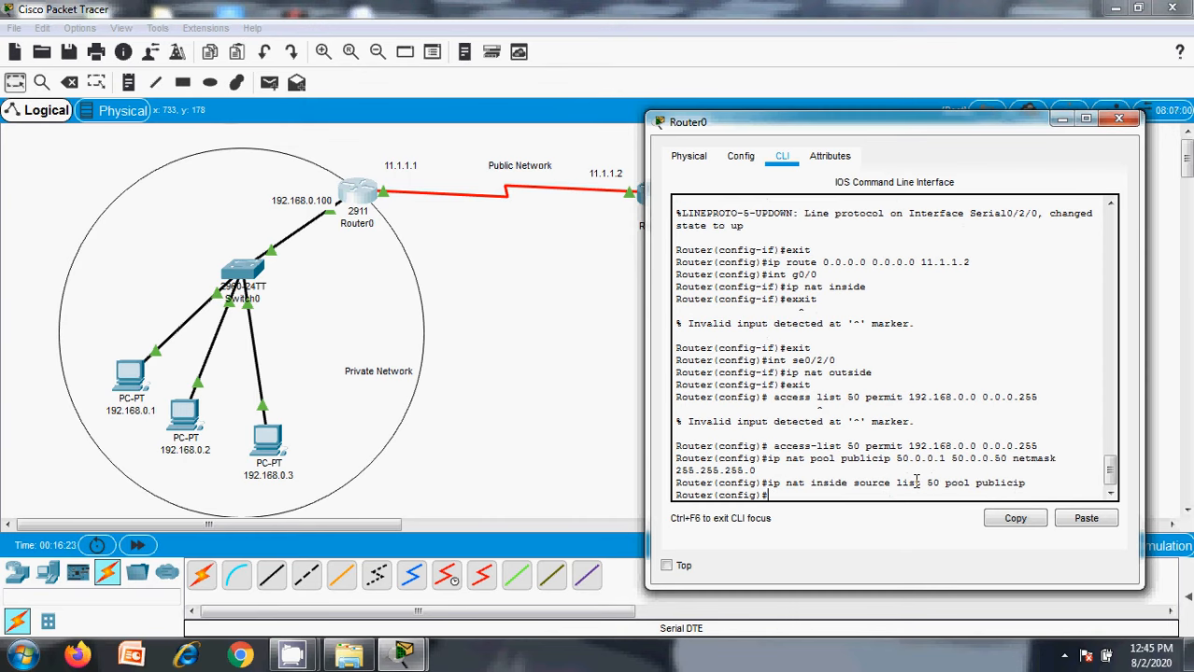
type("exit")
key("Return")
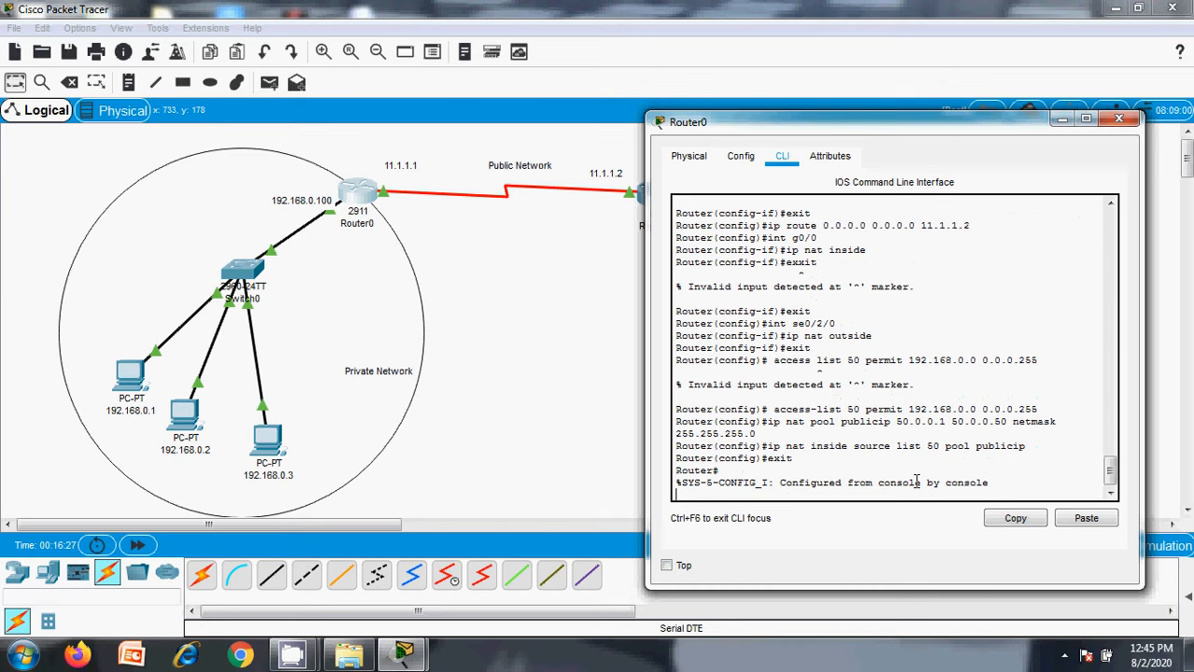
left_click(1117, 119)
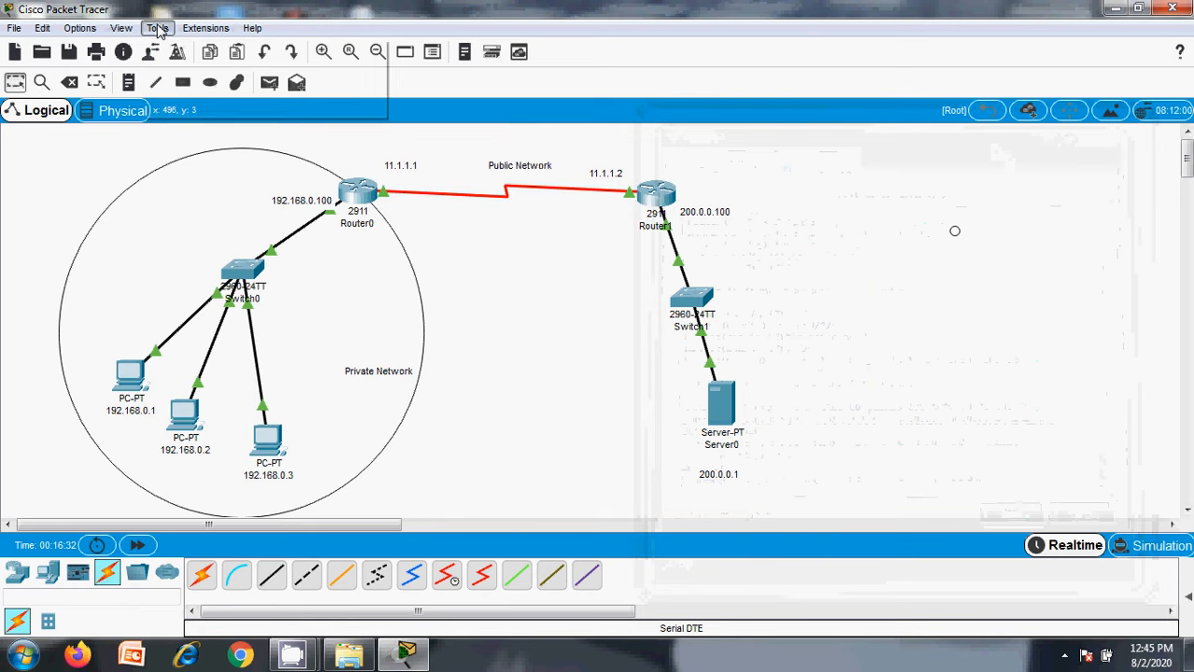
Switch to simulation mode and limit the visible events to ICMP.
left_click(121, 28)
left_click(167, 126)
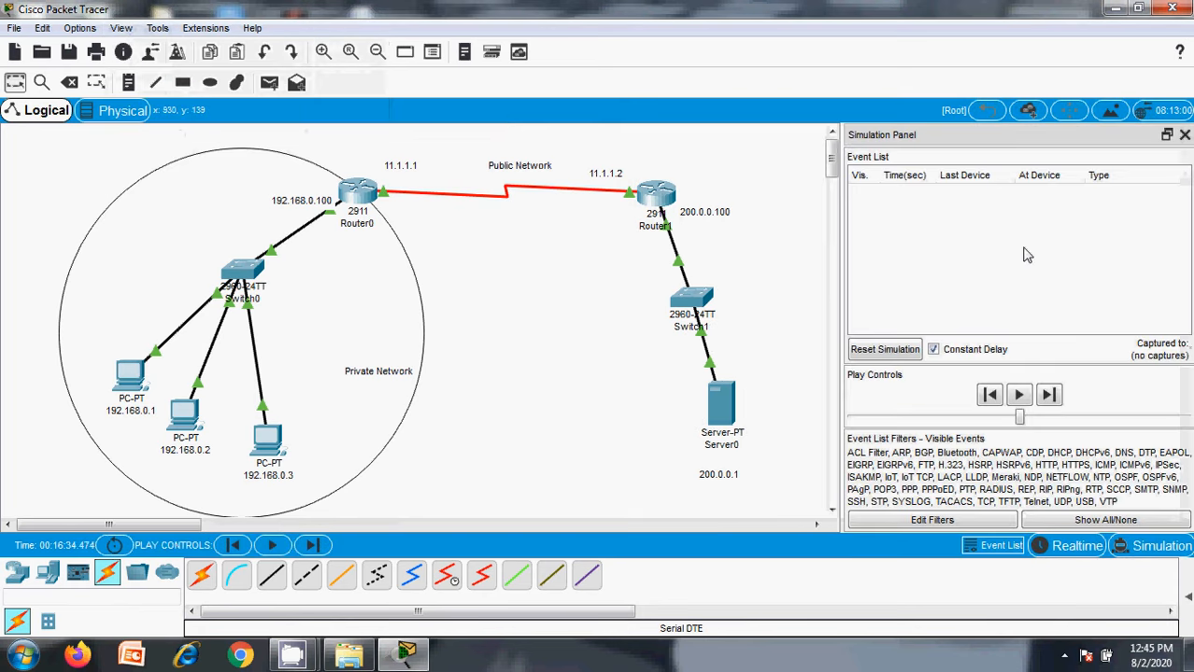
left_click(1072, 520)
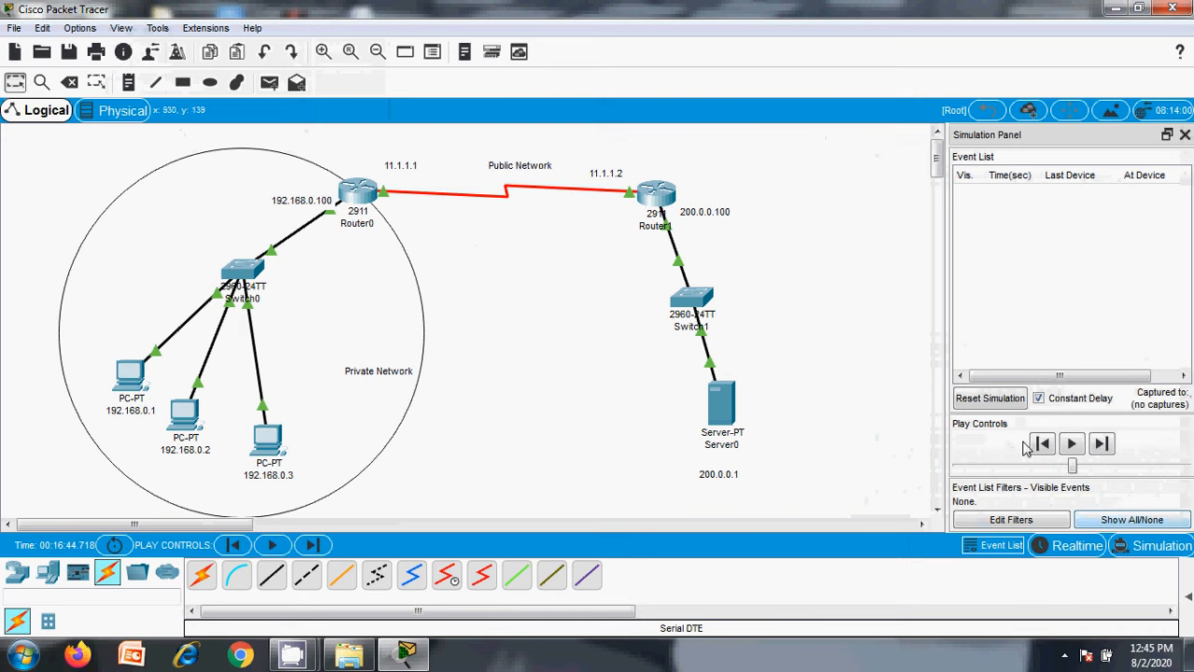
left_click(999, 519)
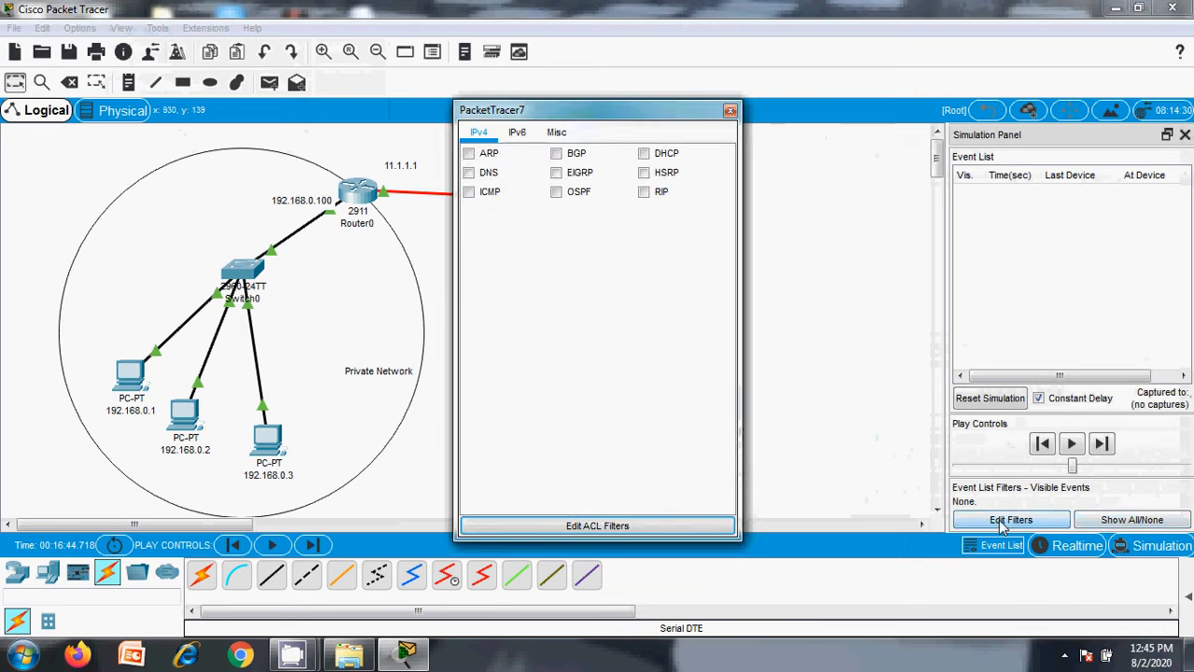
left_click(468, 192)
left_click(730, 110)
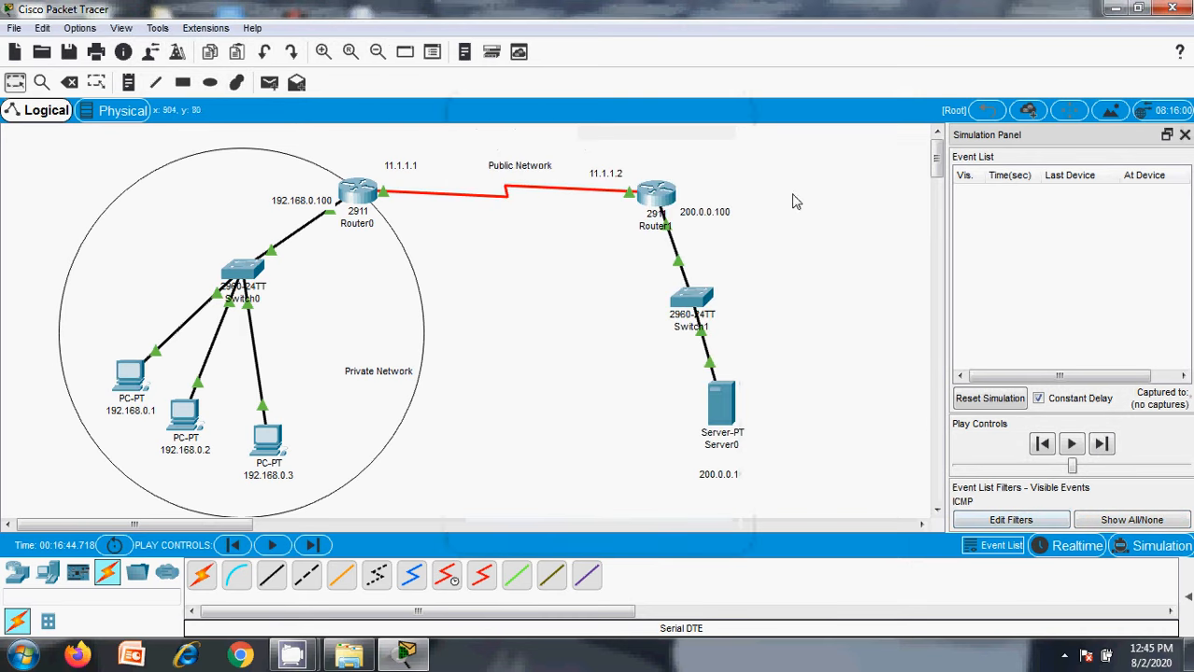
Simulate a simple PDU from the 192.168.0.1 PC to Server0, check its status in the PDU list, and delete the scenario.
left_click(268, 82)
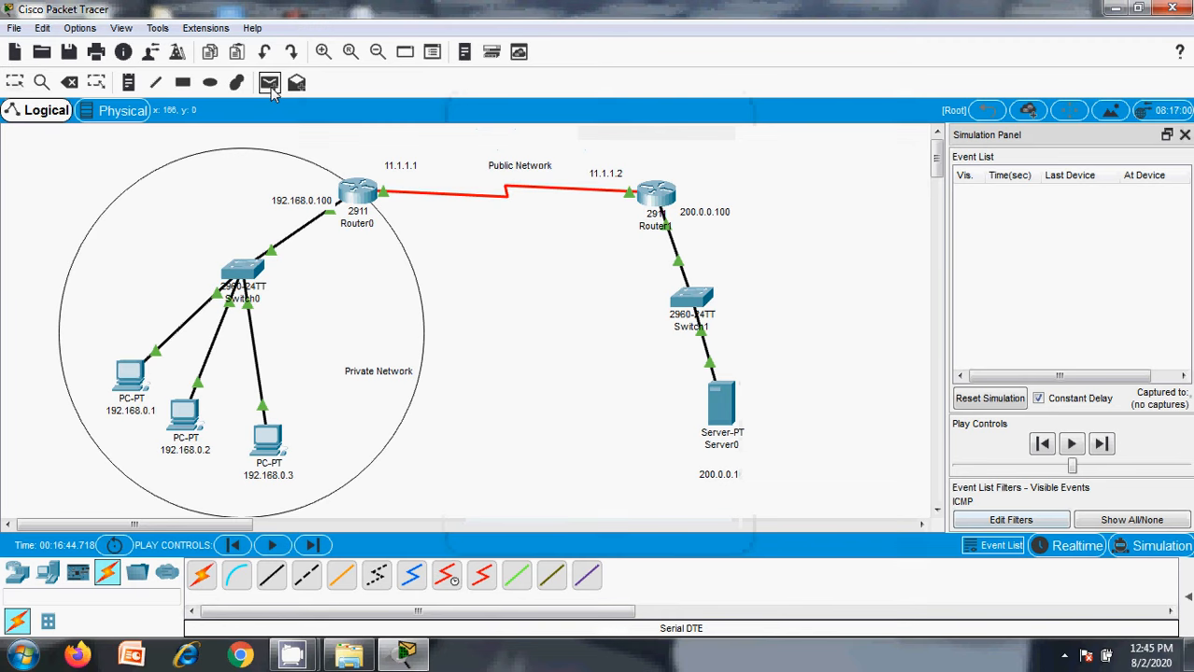
left_click(129, 375)
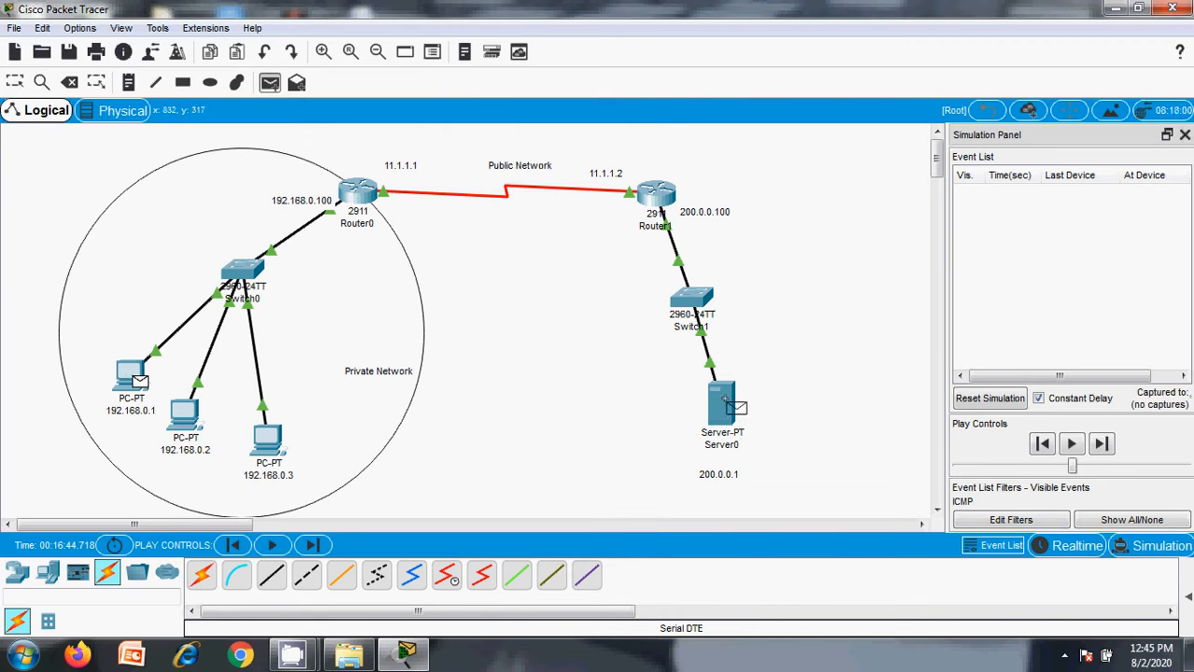
left_click(725, 400)
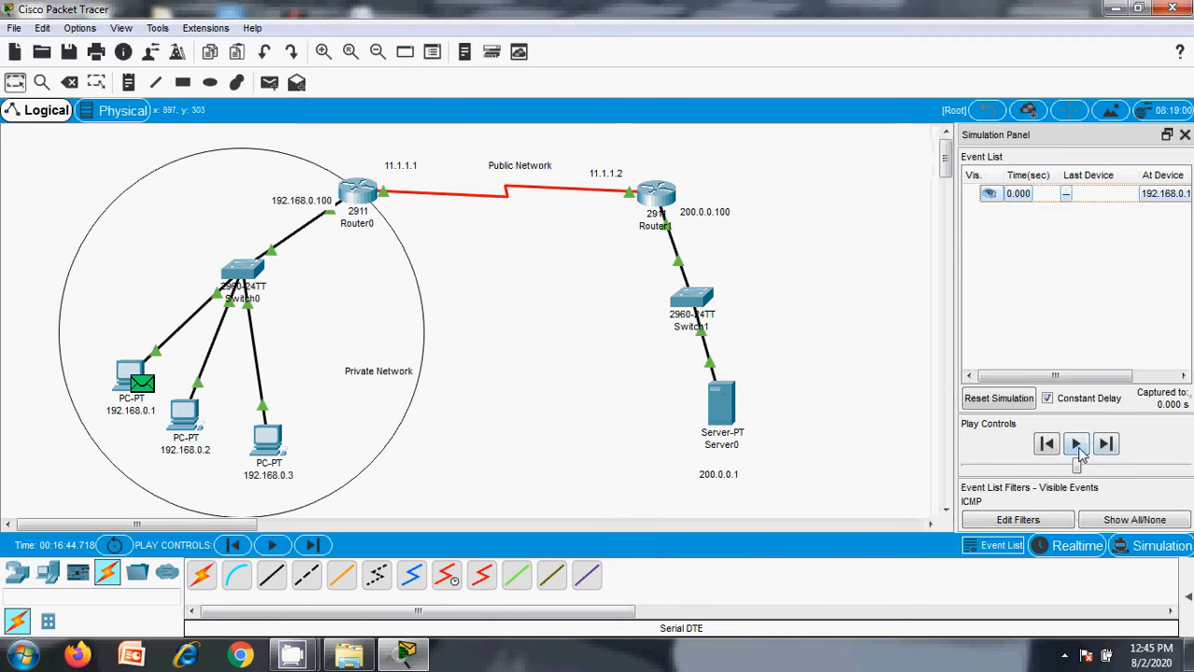
left_click(1077, 445)
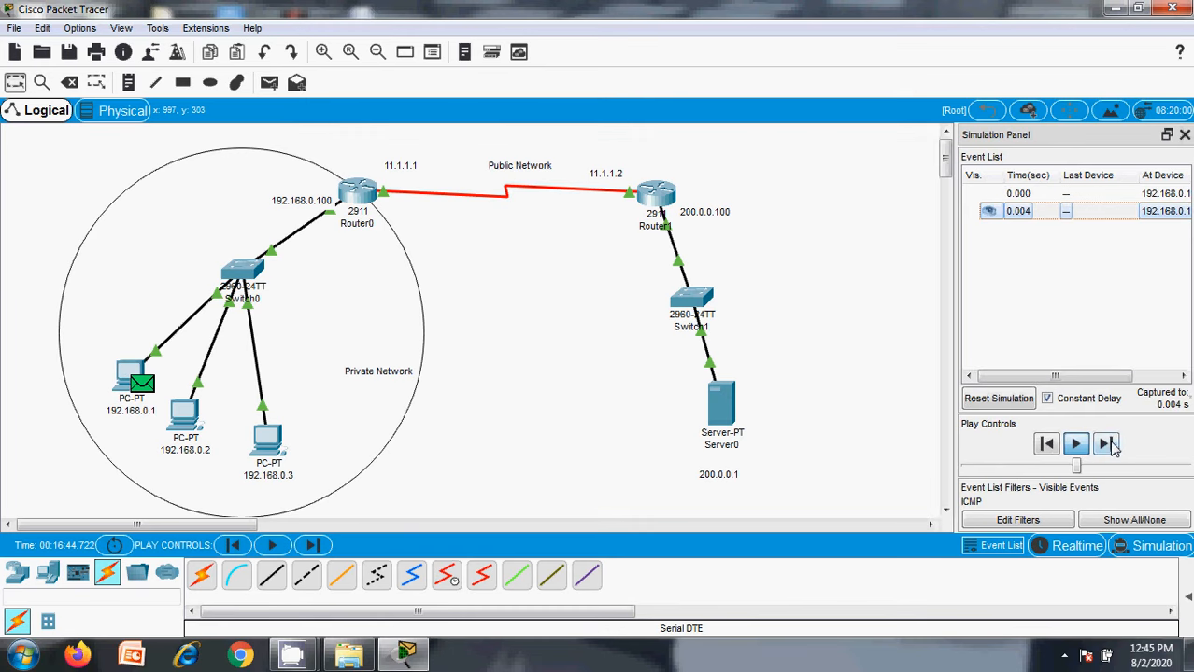
left_click(1108, 447)
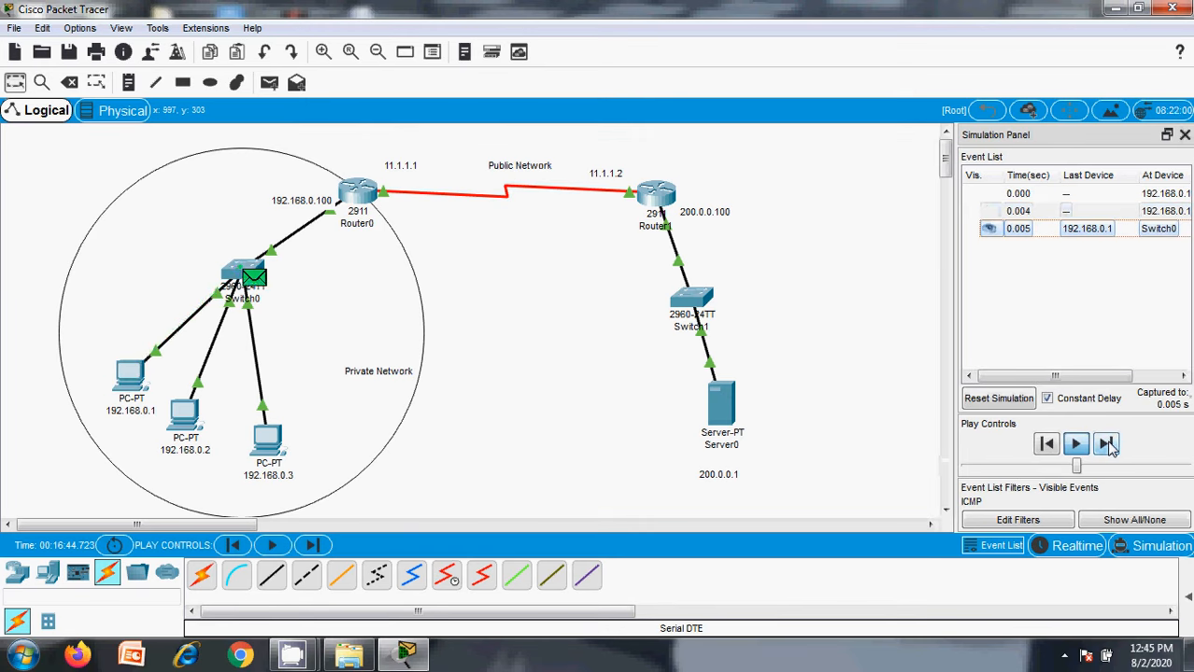
left_click(1109, 446)
left_click(1109, 446)
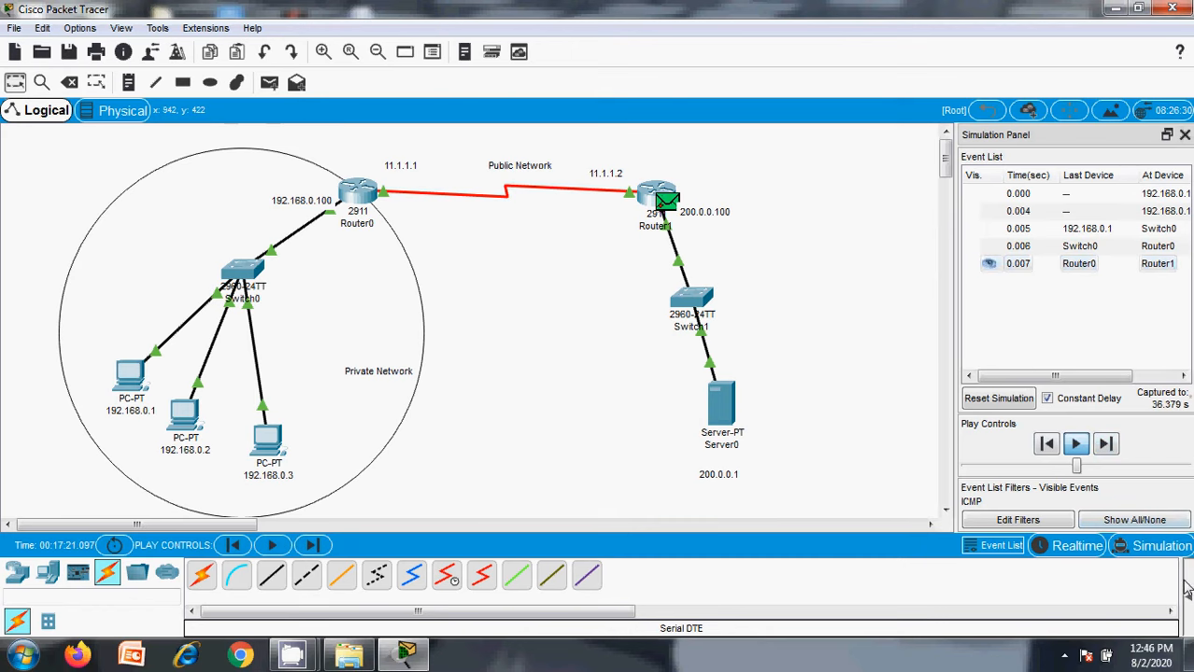
left_click(1186, 590)
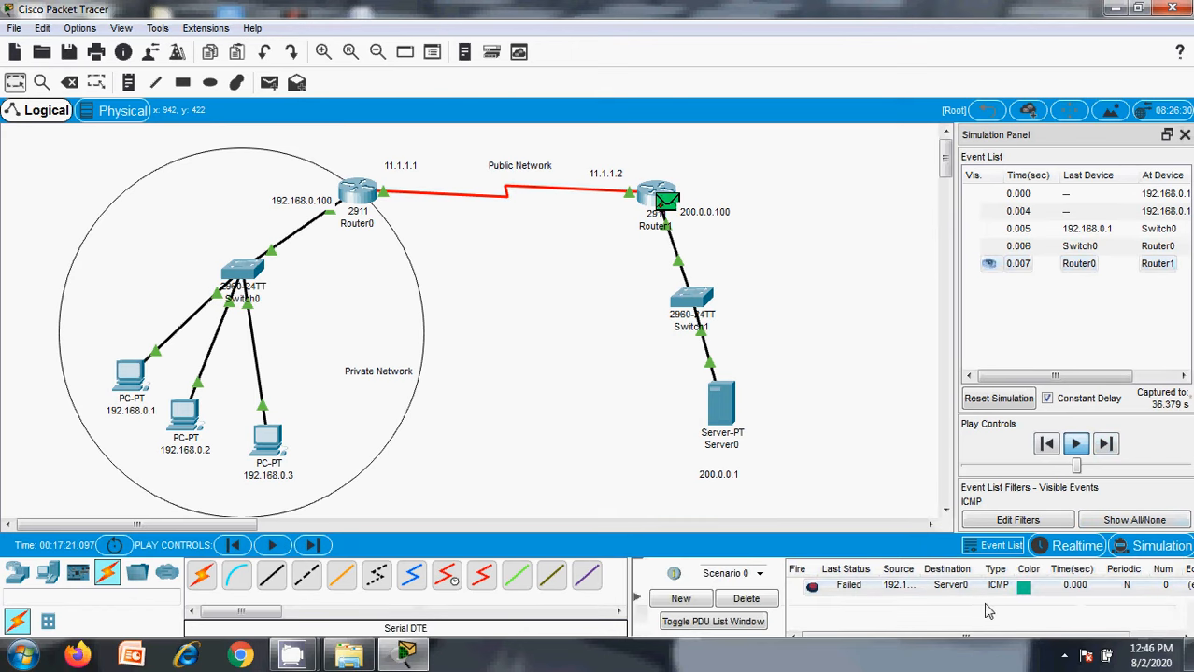
left_click(749, 601)
Check the IP address and subnet mask settings of Router1's GigabitEthernet0/0 and Serial0/2/0 interfaces.
left_click(666, 201)
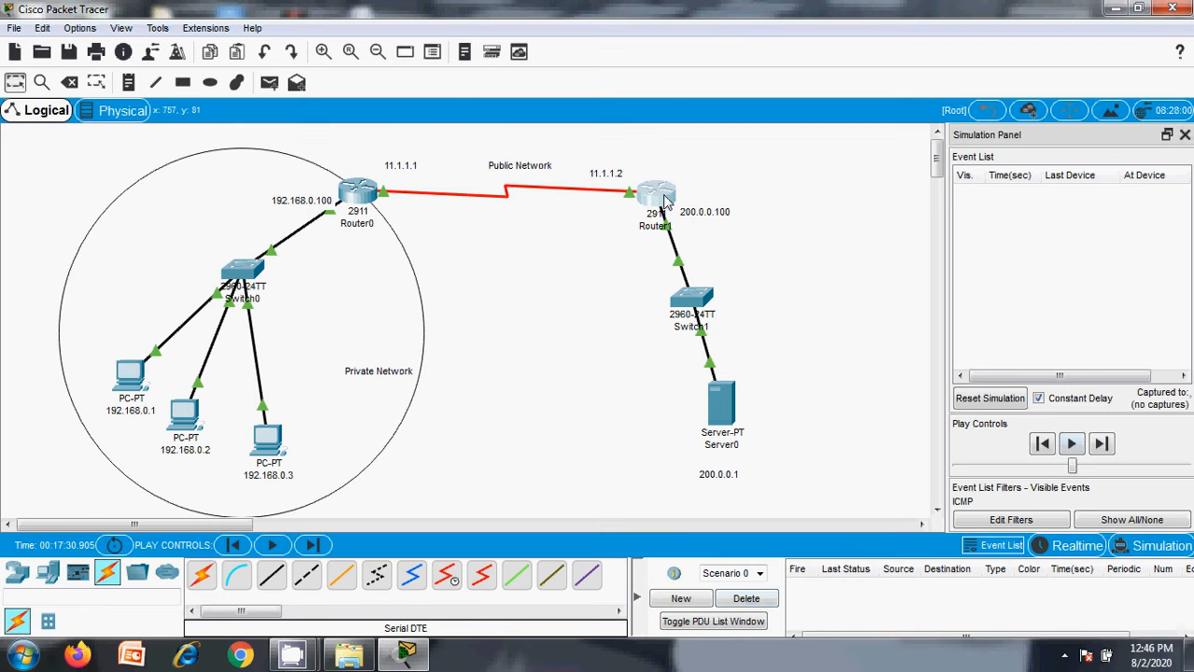
left_click(445, 299)
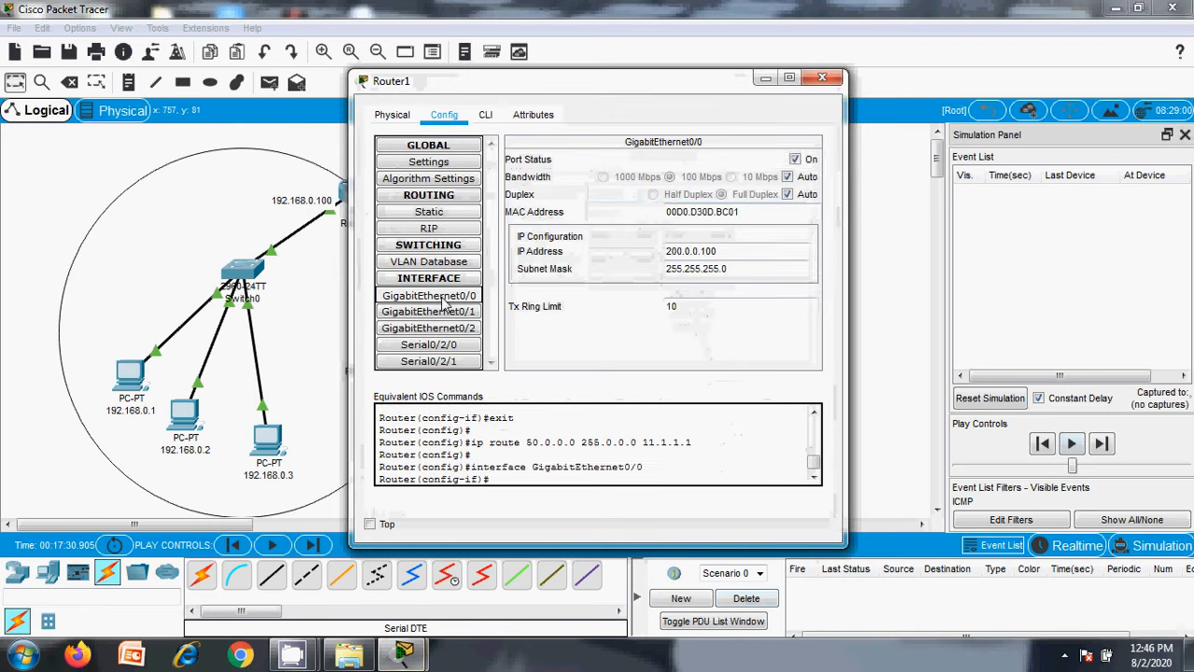
left_click(428, 346)
left_click_drag(517, 89, 733, 278)
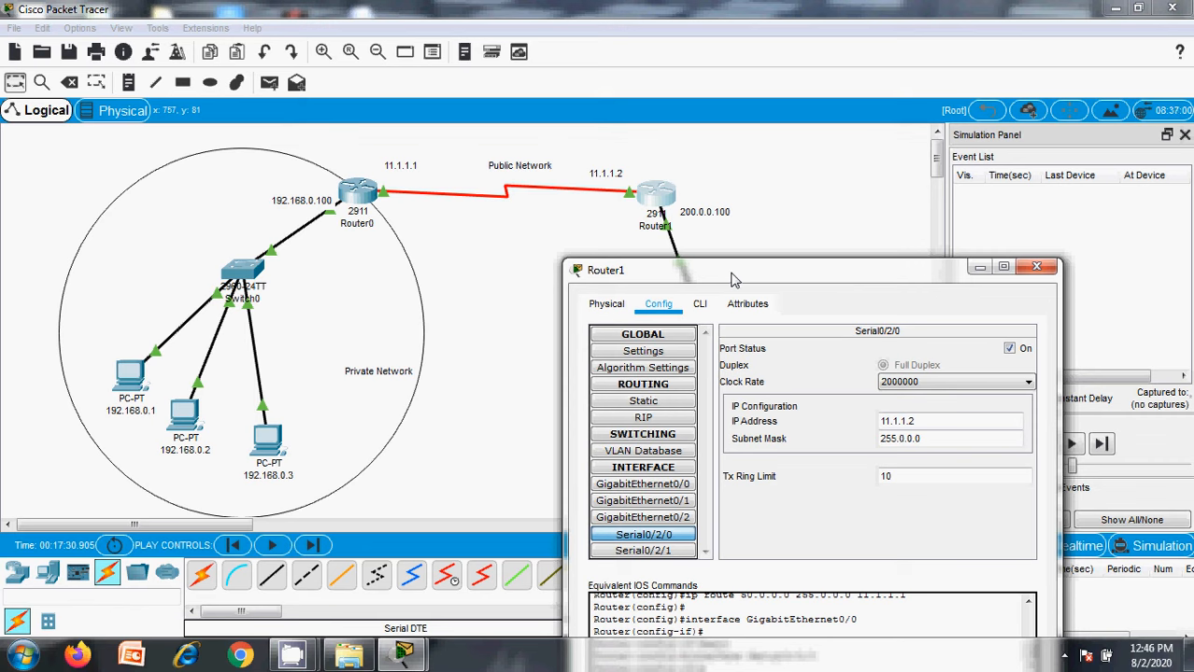
left_click(1036, 267)
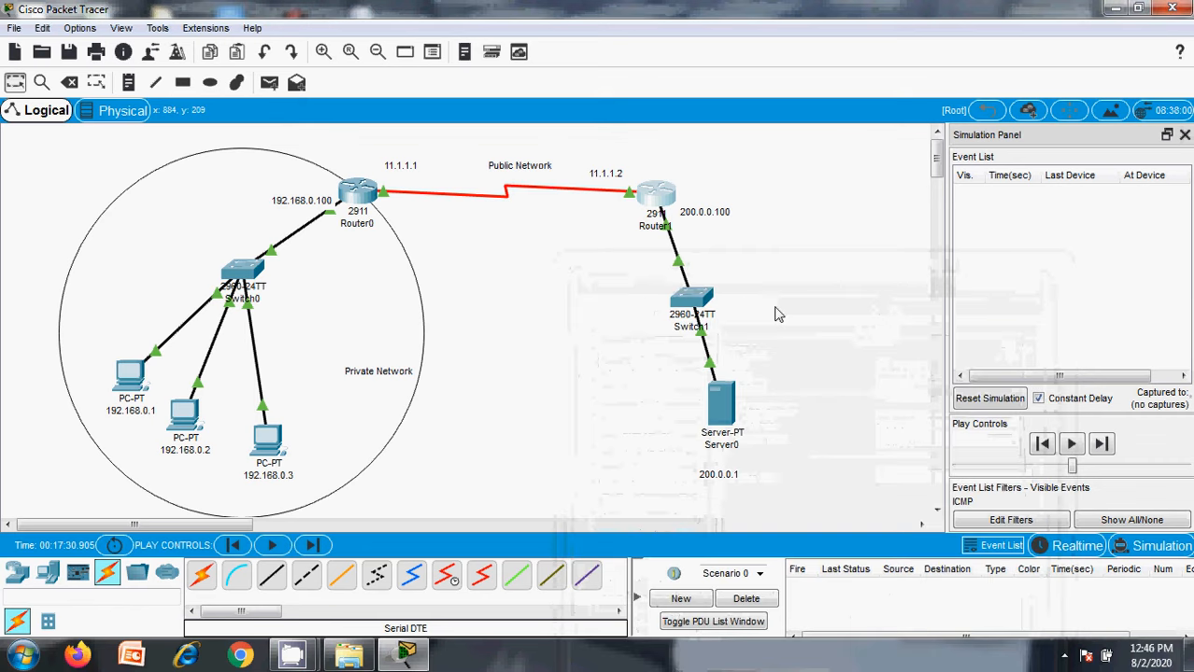
left_click(660, 207)
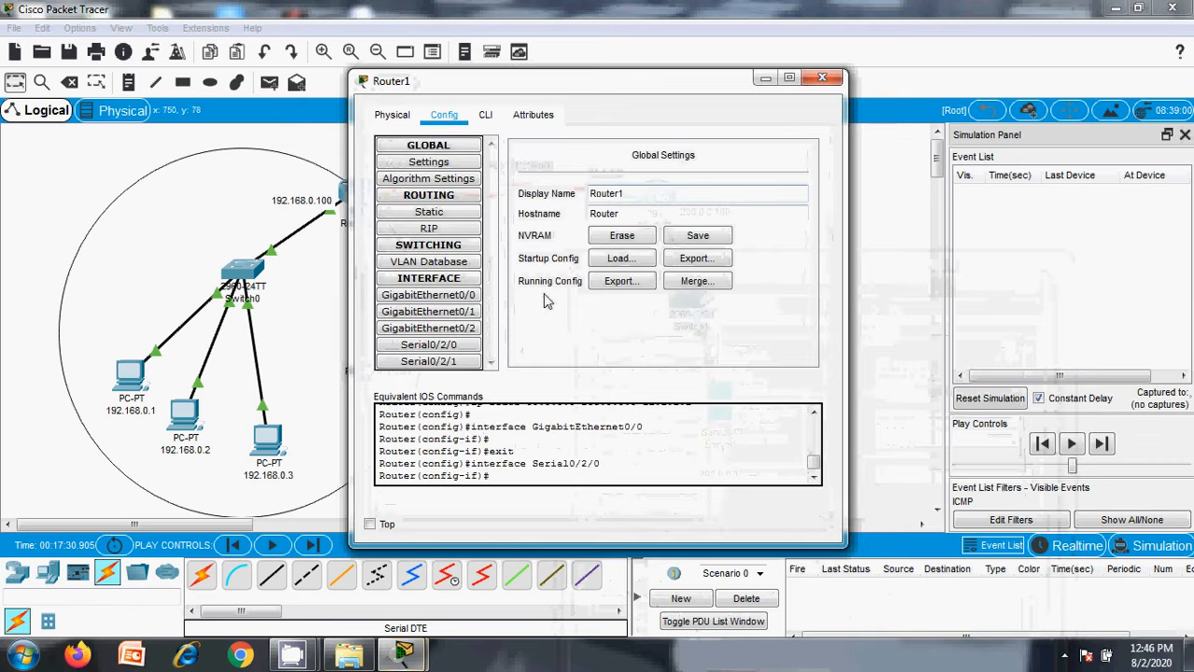
left_click(457, 297)
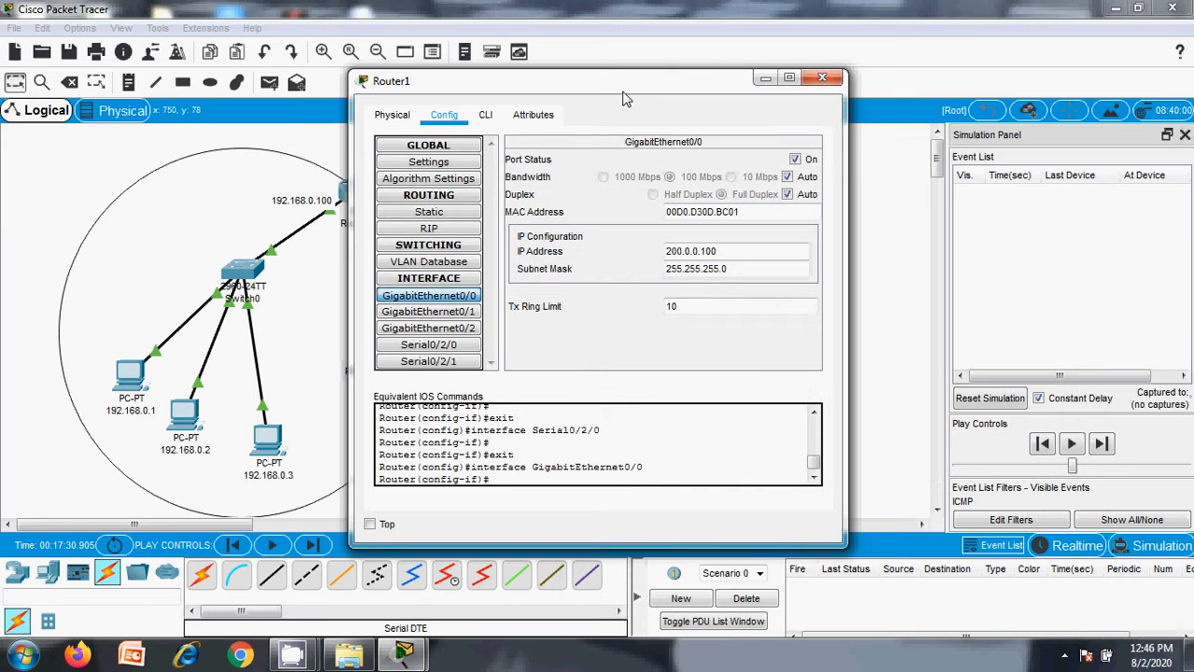
left_click_drag(623, 93, 432, 129)
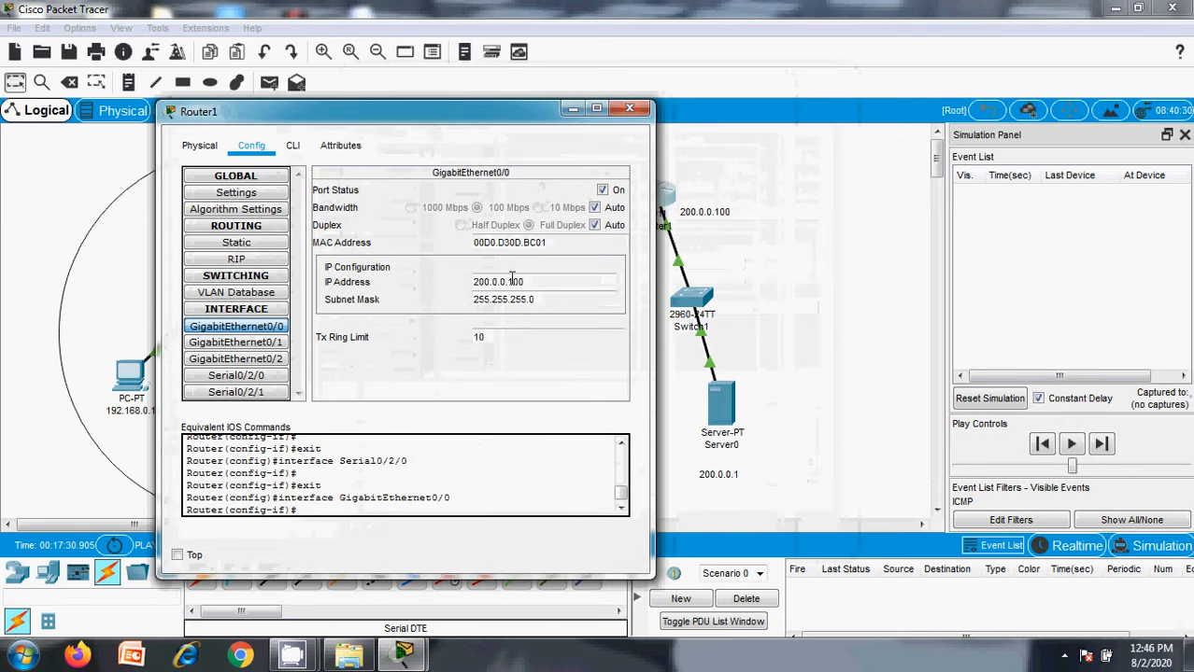
left_click(568, 273)
left_click(629, 109)
Check Server0's IP address, subnet mask and default gateway in its IP configuration.
left_click(715, 411)
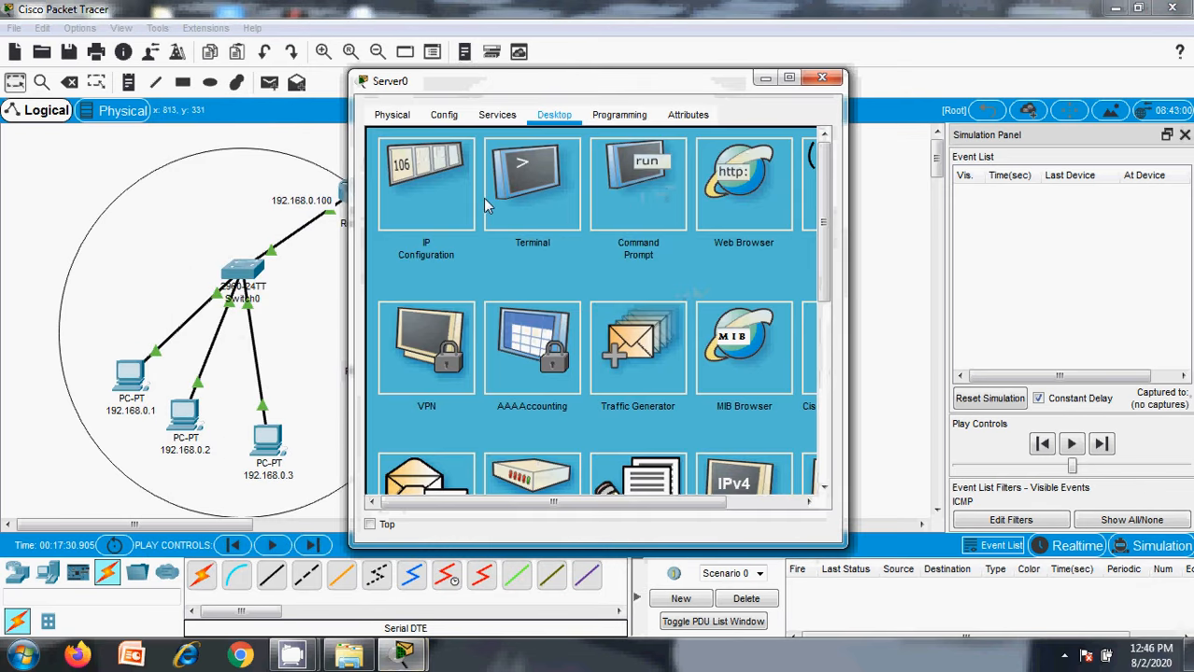
left_click(453, 198)
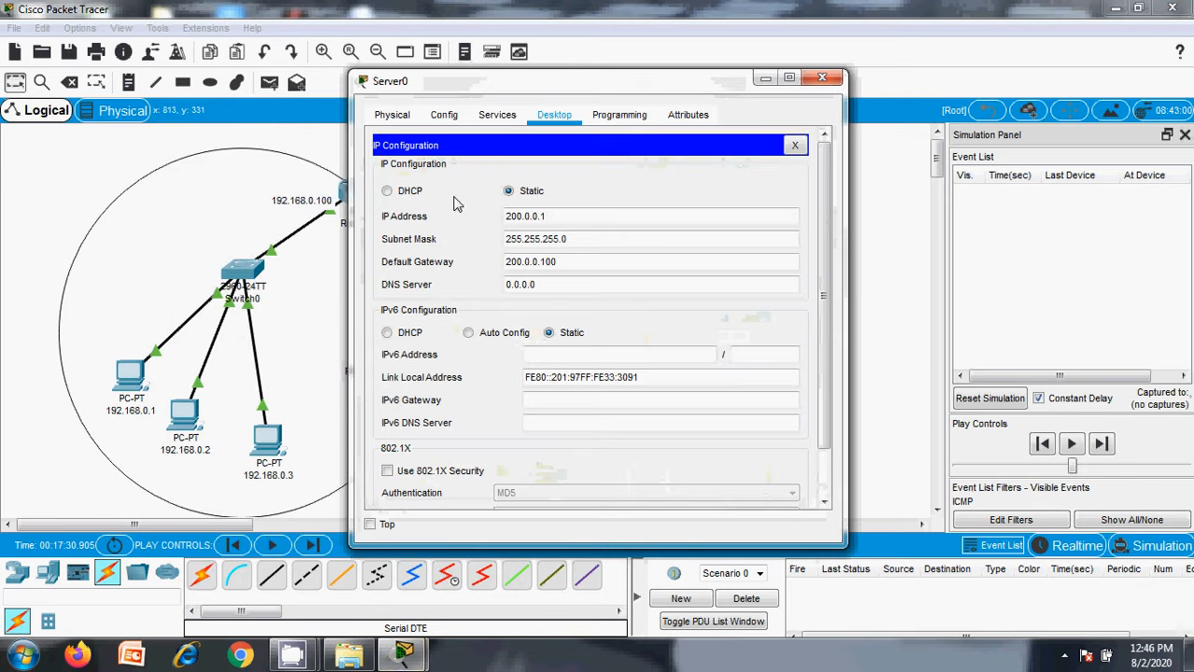
left_click(572, 262)
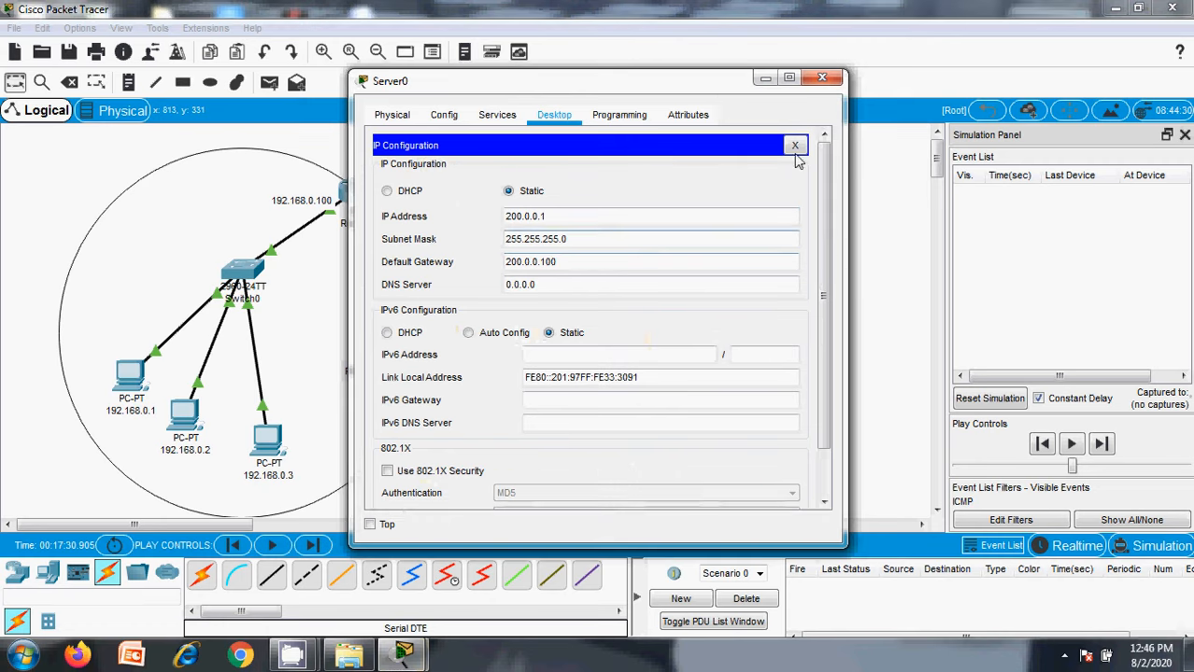
left_click(822, 78)
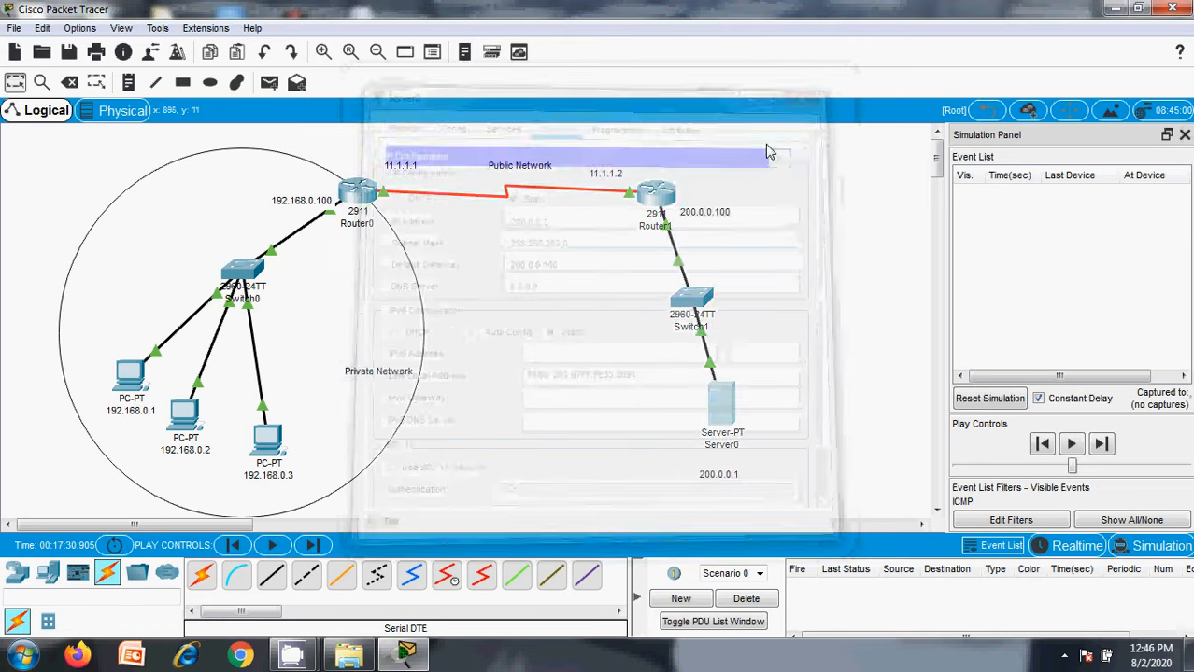
Add a simple PDU from the 192.168.0.2 PC to Server0 and start playing the simulation.
left_click(279, 87)
left_click(187, 411)
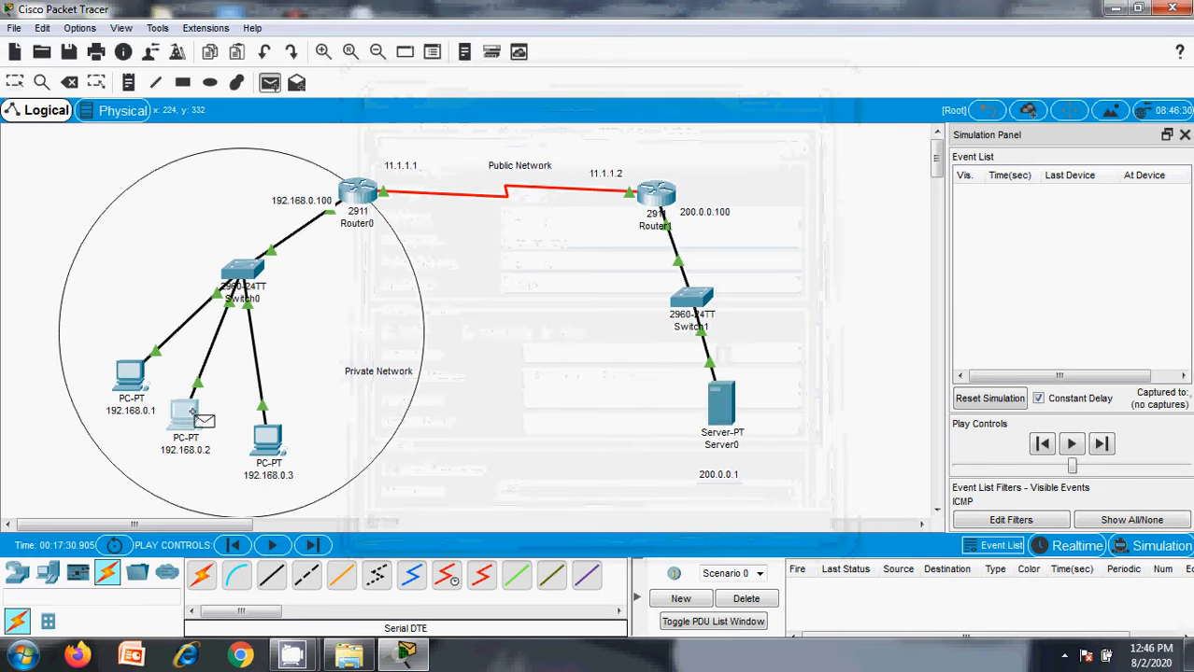
left_click(725, 402)
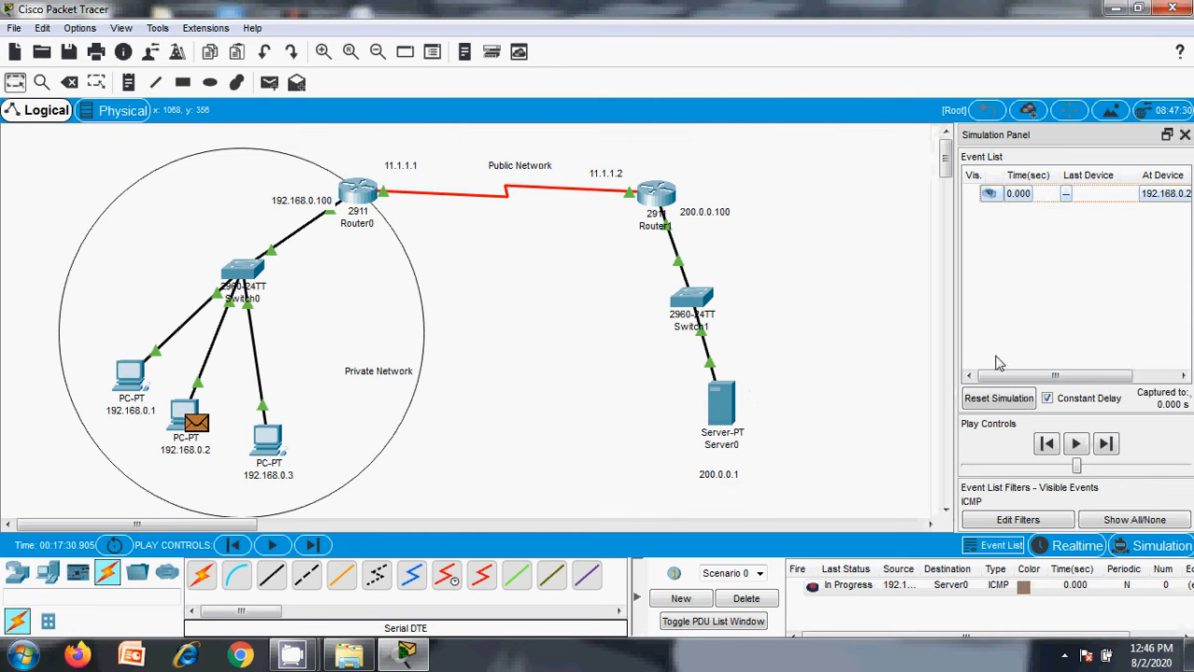
left_click(1076, 445)
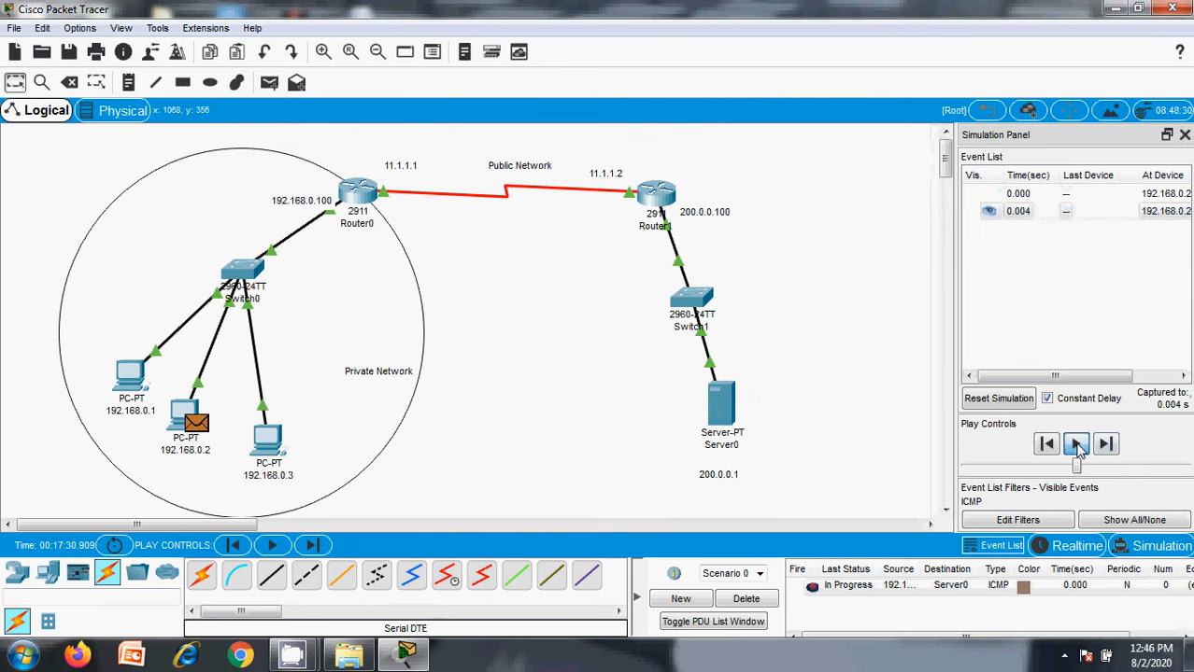
Advance the simulation event by event until the ICMP reply from Server0 reaches the 192.168.0.2 PC.
left_click(1079, 445)
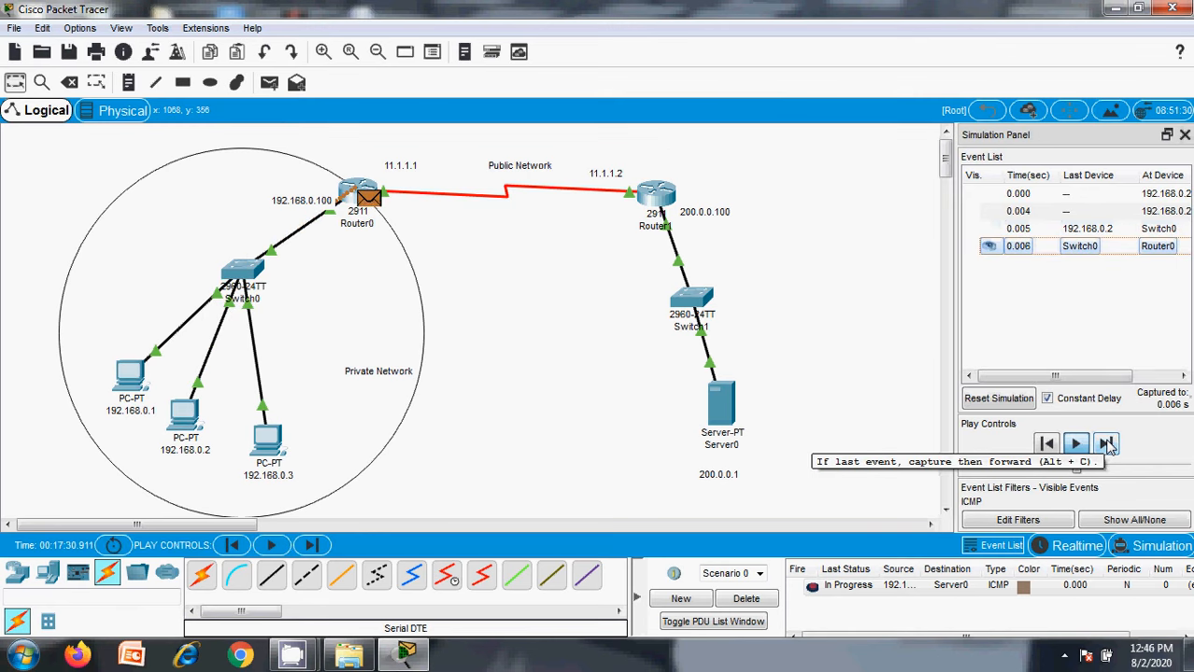
left_click(1107, 444)
left_click(1107, 445)
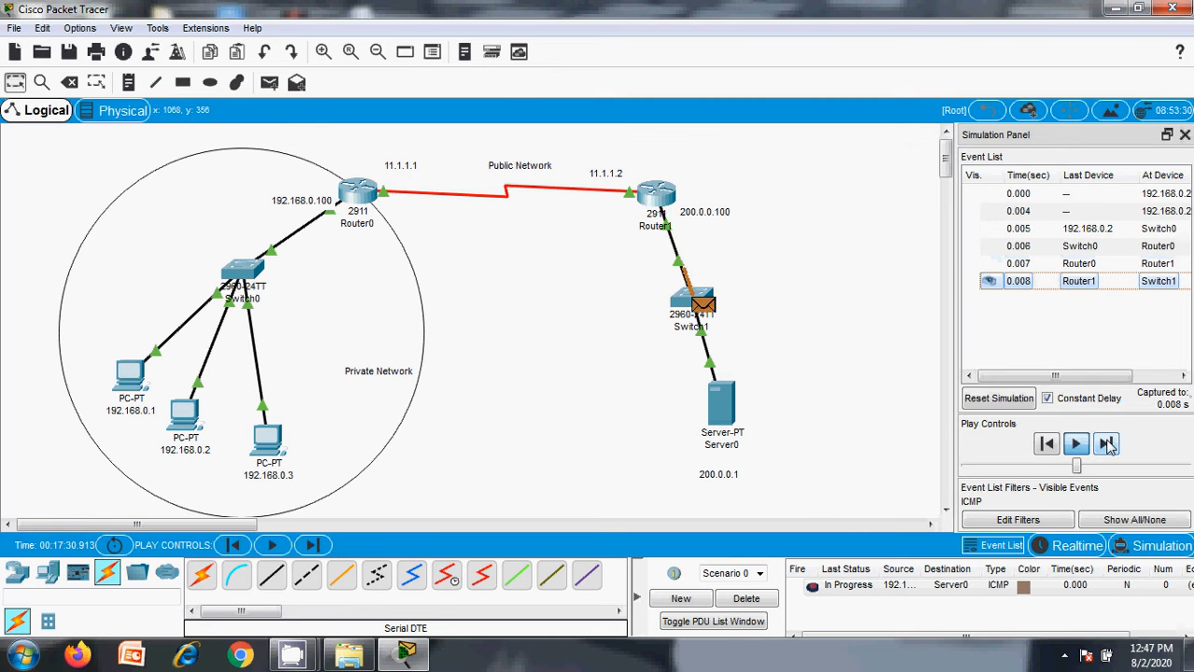
left_click(1107, 444)
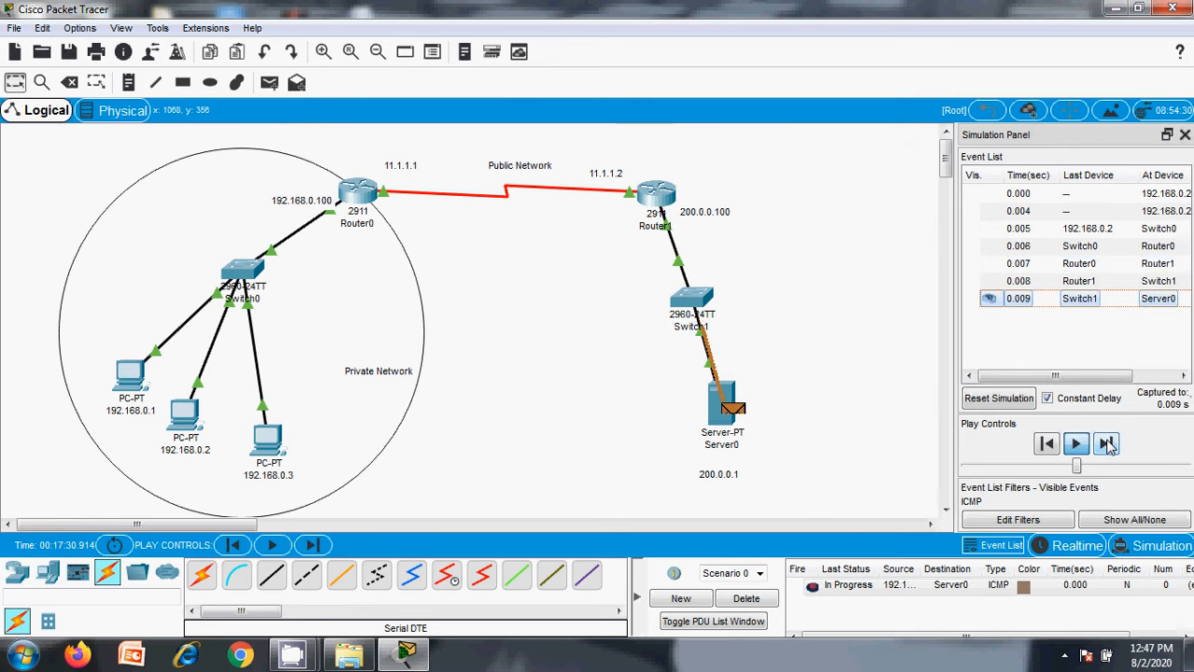
left_click(1106, 444)
left_click(1107, 444)
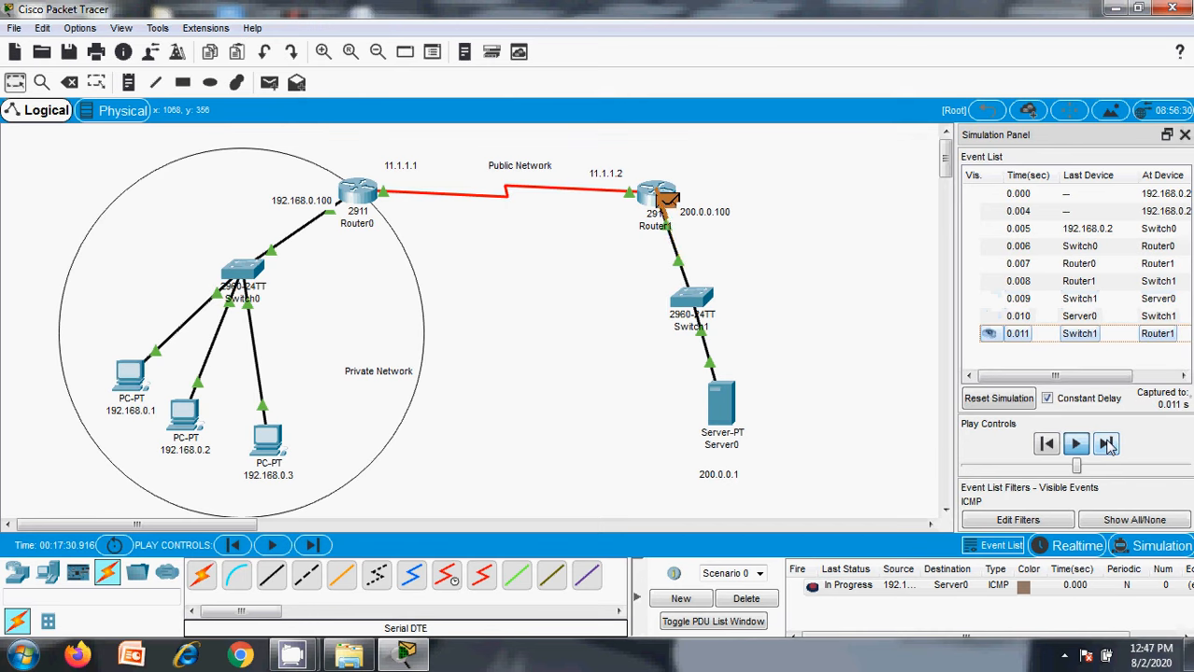
left_click(1107, 445)
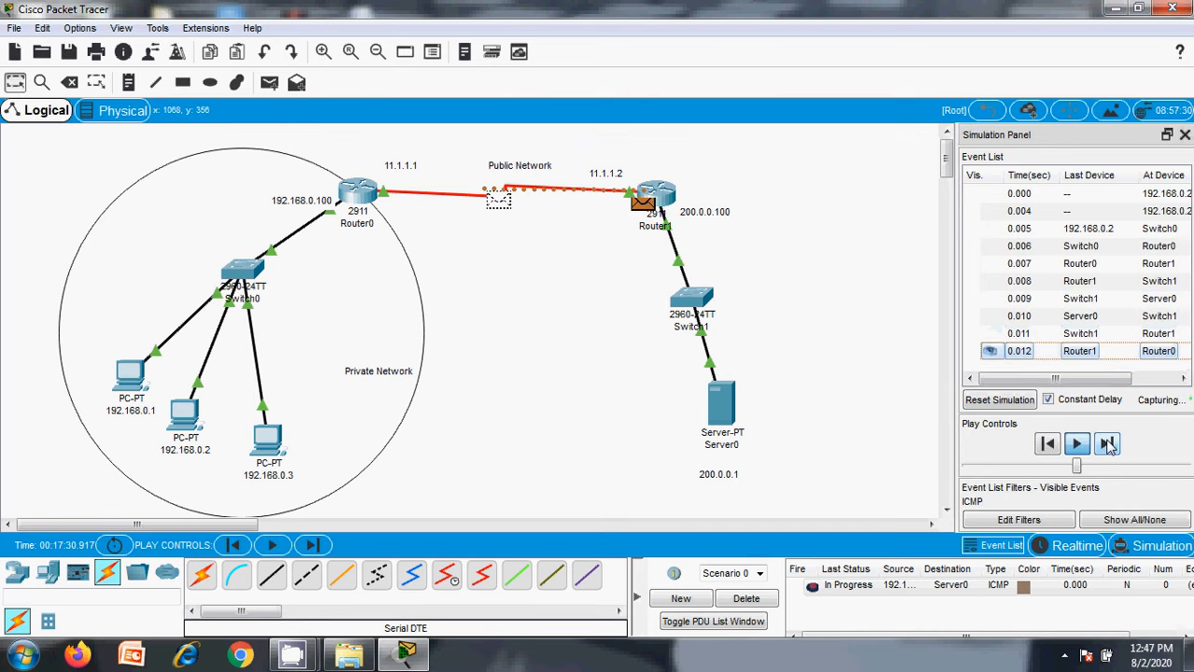
left_click(1107, 445)
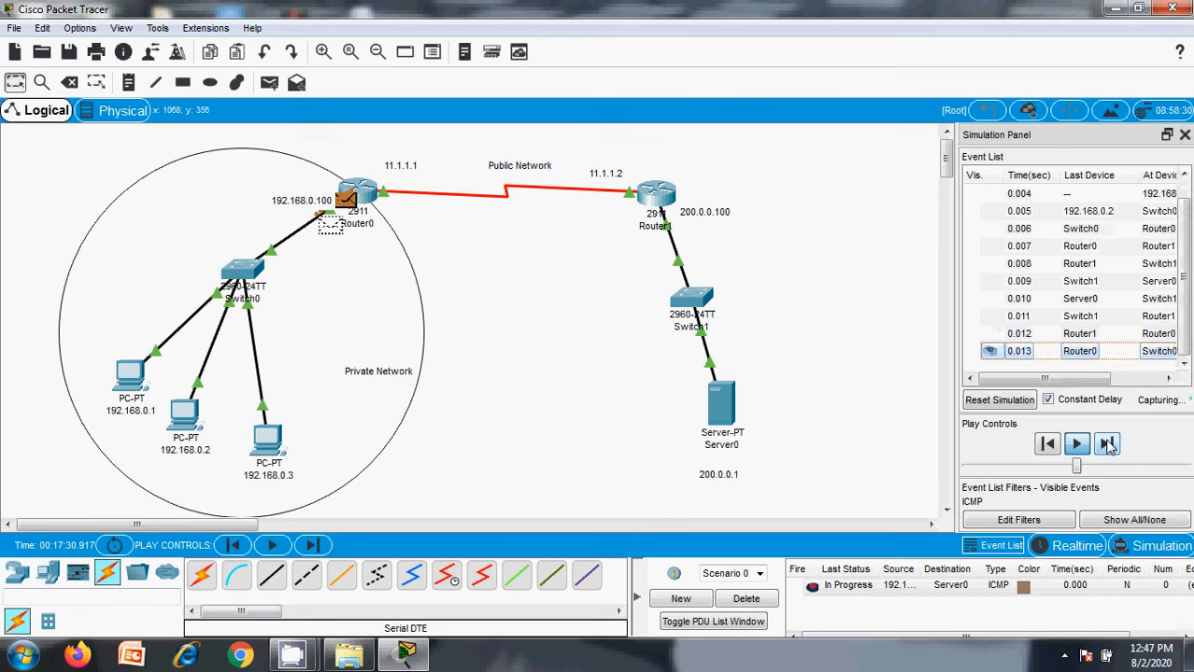
left_click(1107, 444)
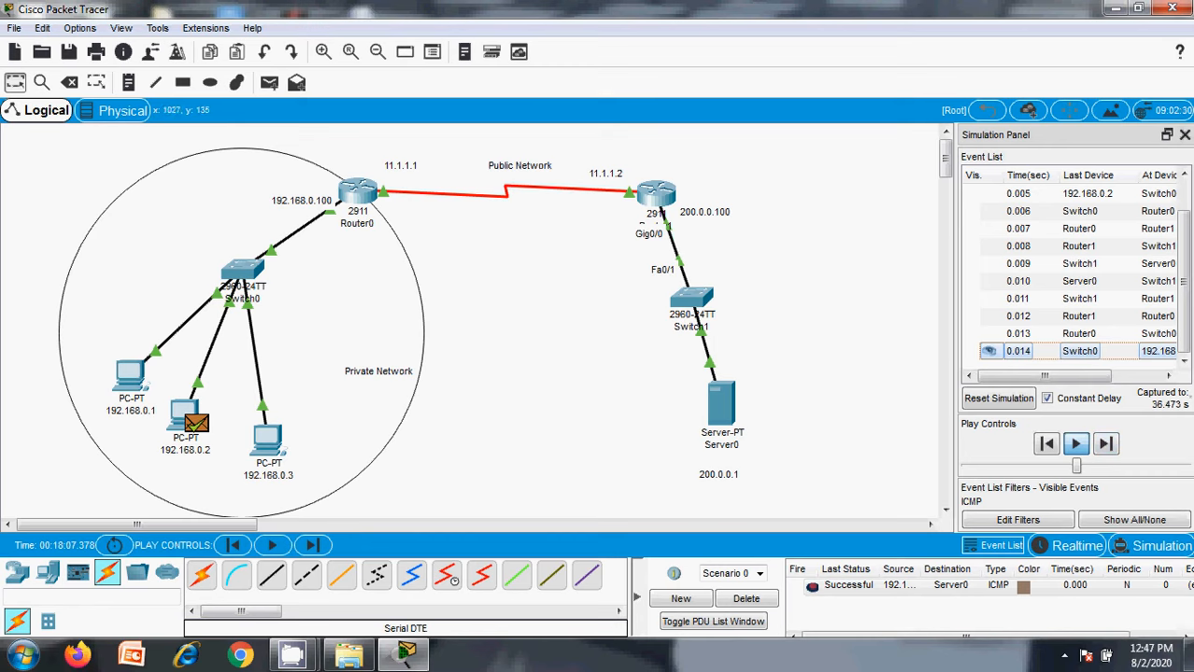
Examine the source and destination IP addresses in the inbound and outbound layers of the 0.006 s PDU at Router0.
left_click_drag(1186, 252, 1186, 216)
scroll(1186, 237, "up", 1)
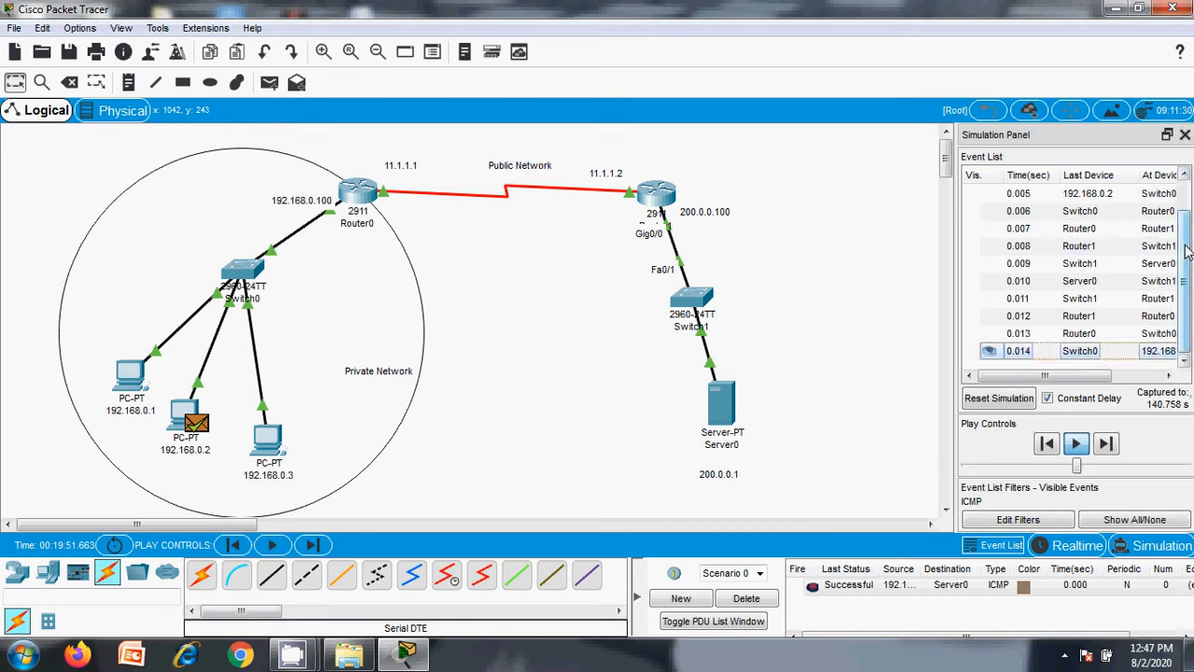
scroll(1189, 197, "up", 1)
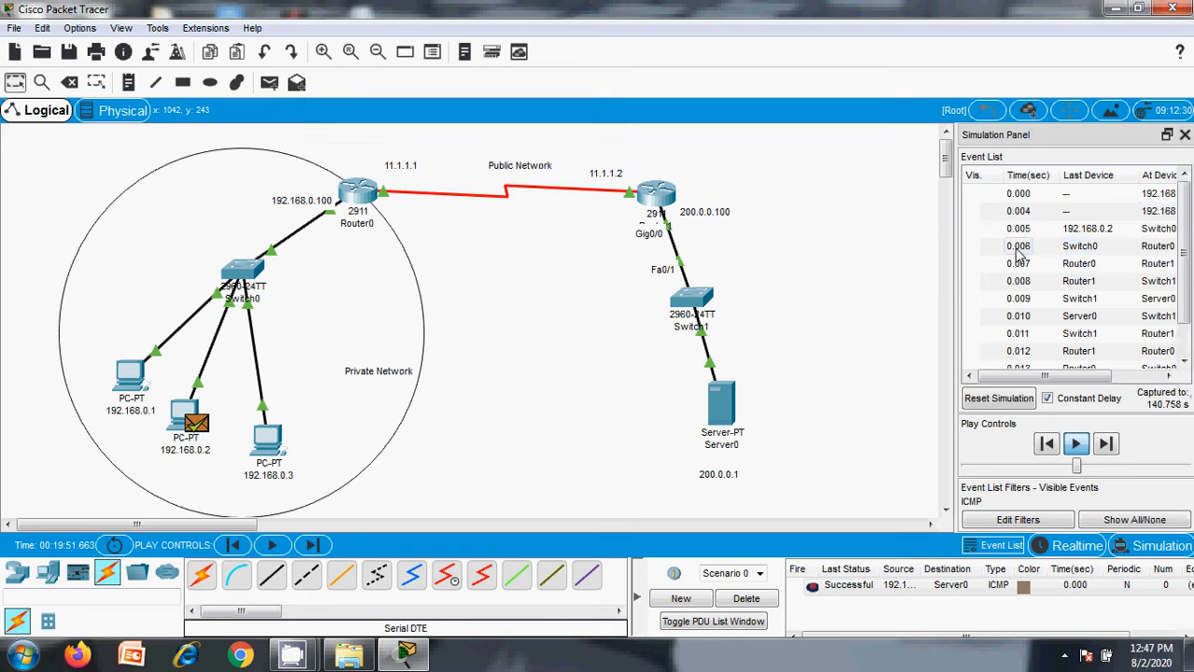
left_click(1018, 249)
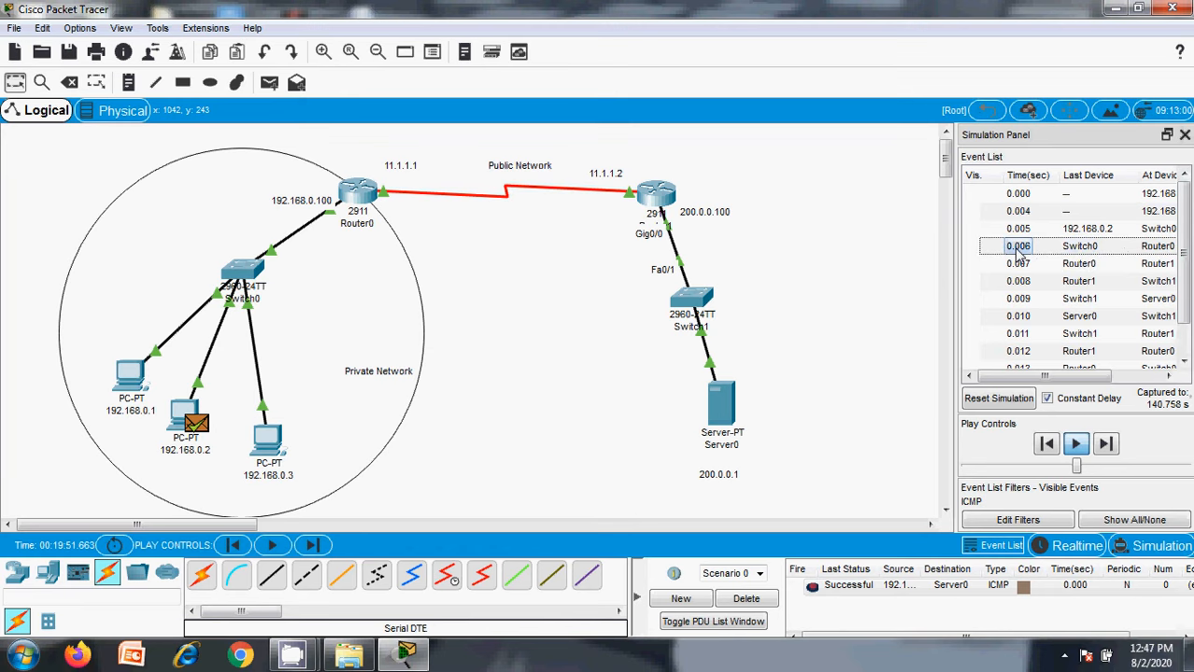
left_click(1018, 248)
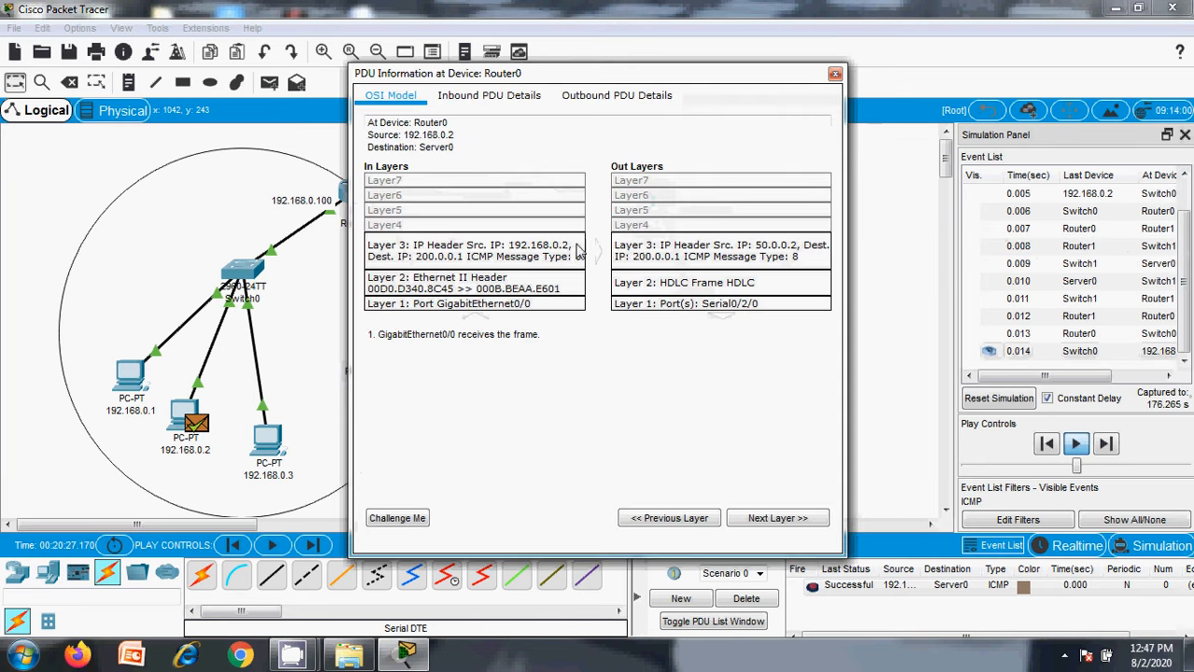
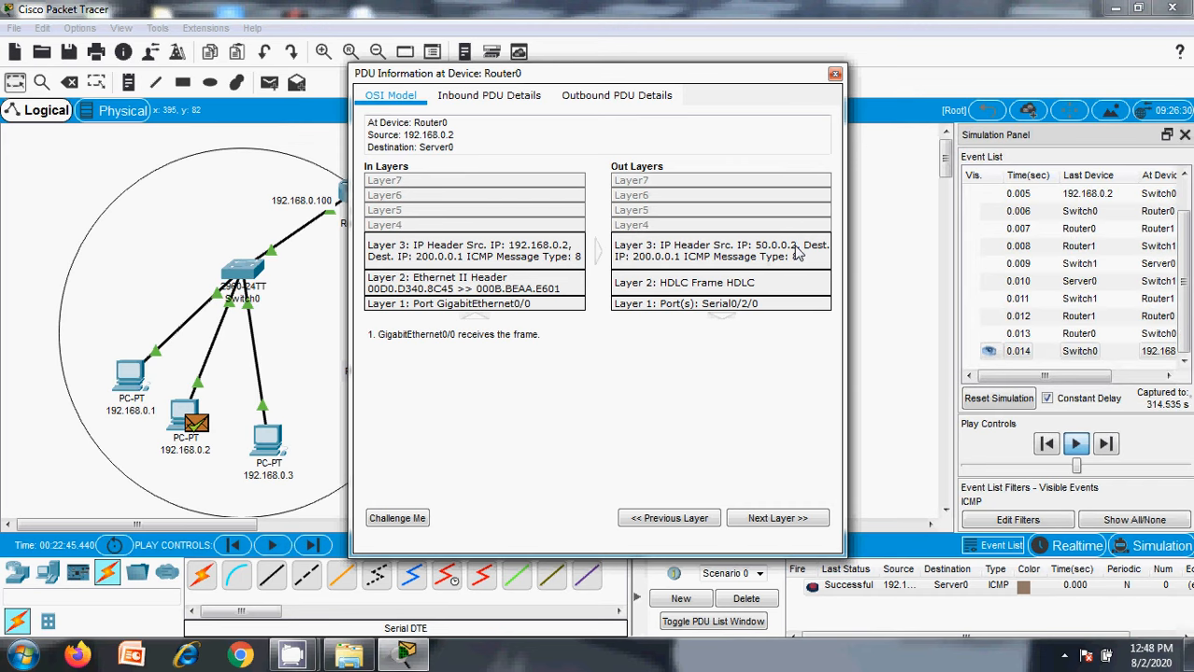
left_click(834, 74)
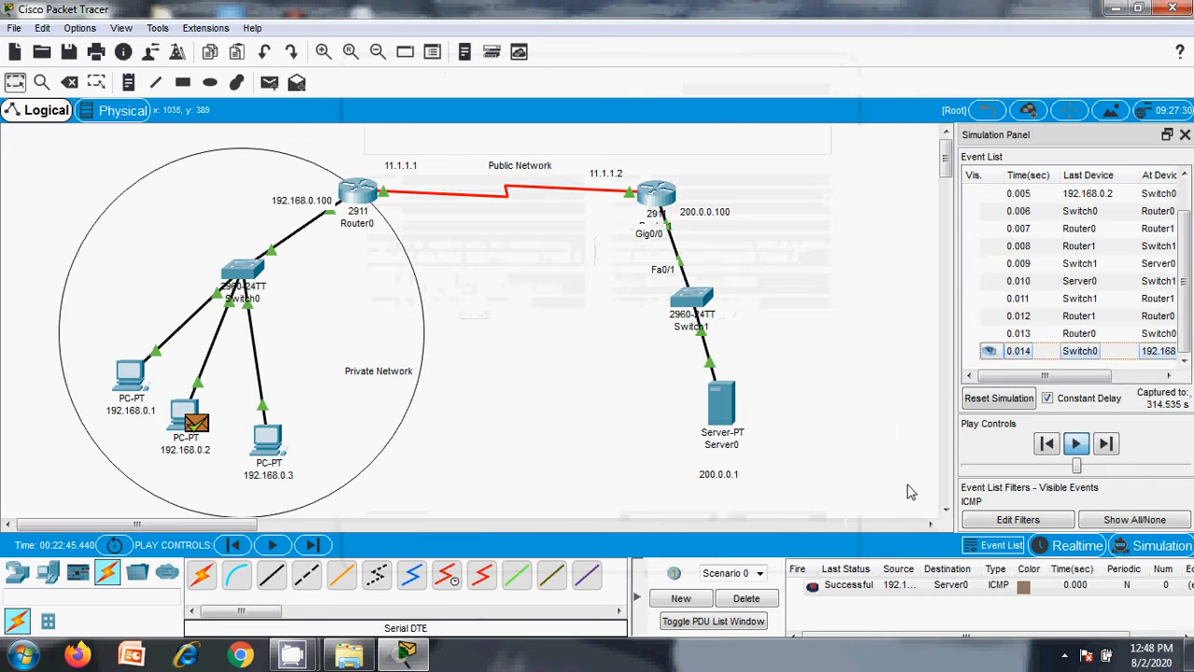
Delete the scenario, add a new simple PDU from the 192.168.0.2 PC to Server0, and start playing the simulation.
left_click(766, 599)
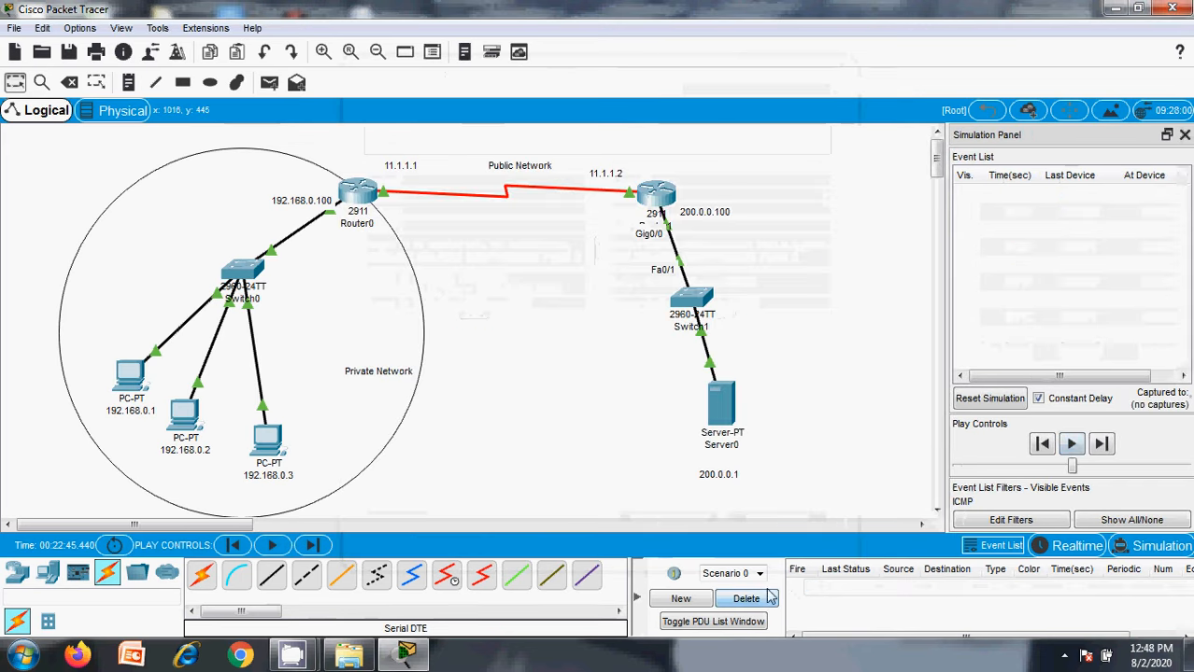
left_click(269, 82)
left_click(193, 420)
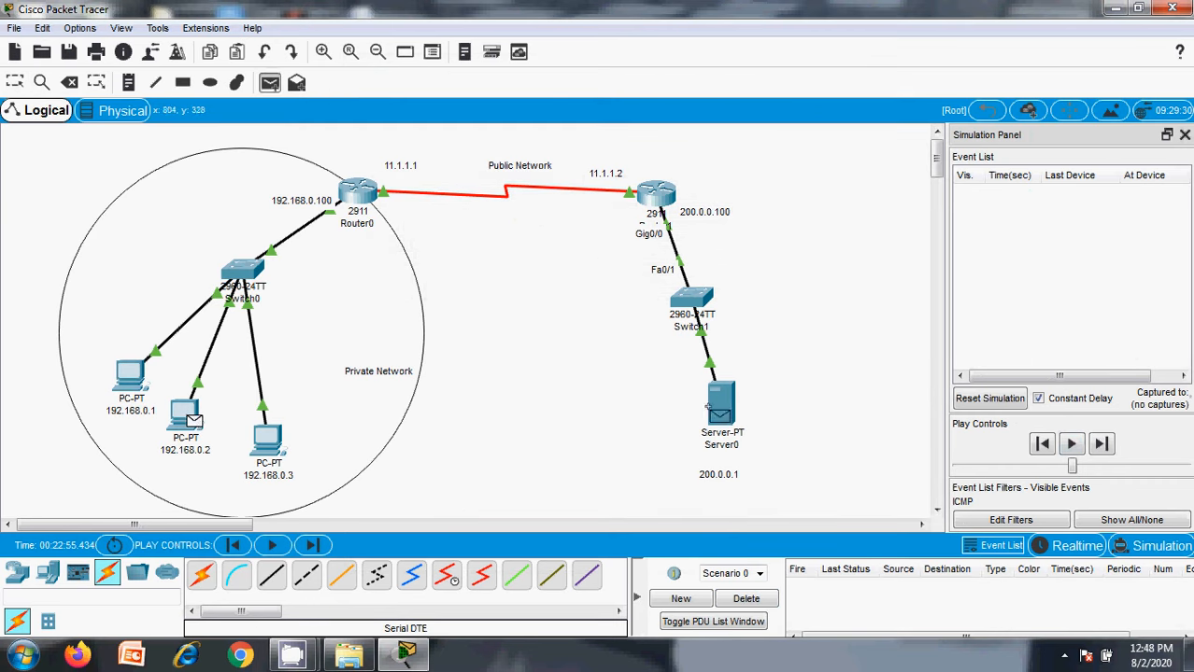
left_click(720, 405)
left_click(1076, 444)
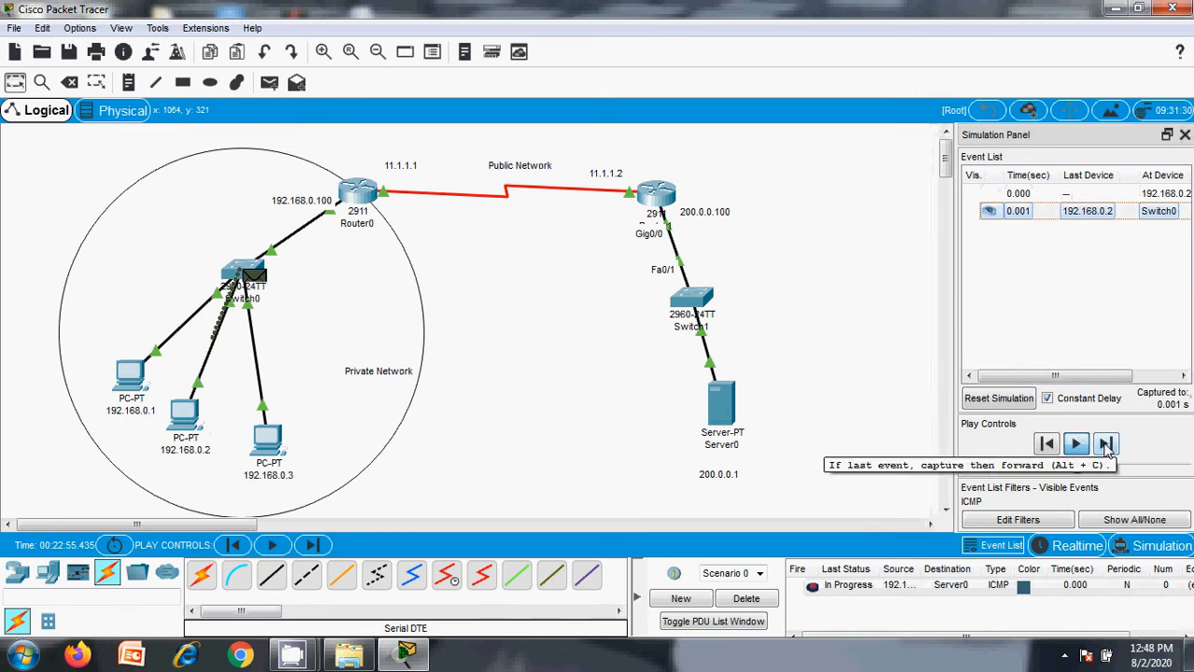
Step the new PDU hop by hop to Server0 and back to the 192.168.0.2 PC.
left_click(1106, 445)
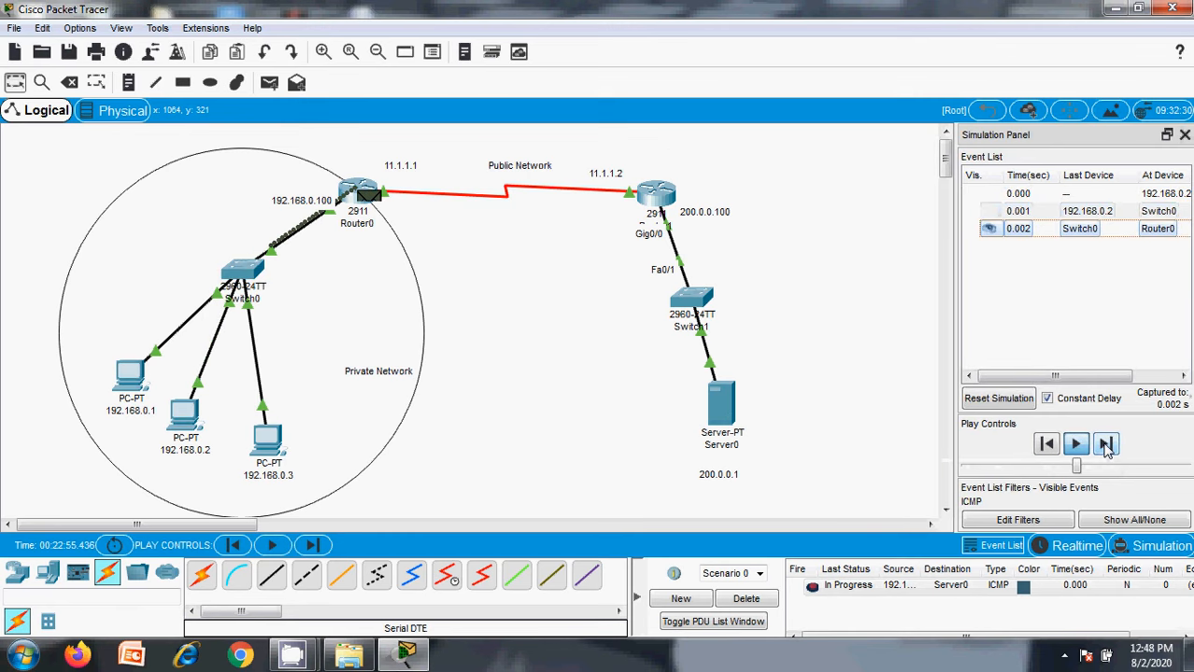
left_click(1106, 445)
left_click(1105, 445)
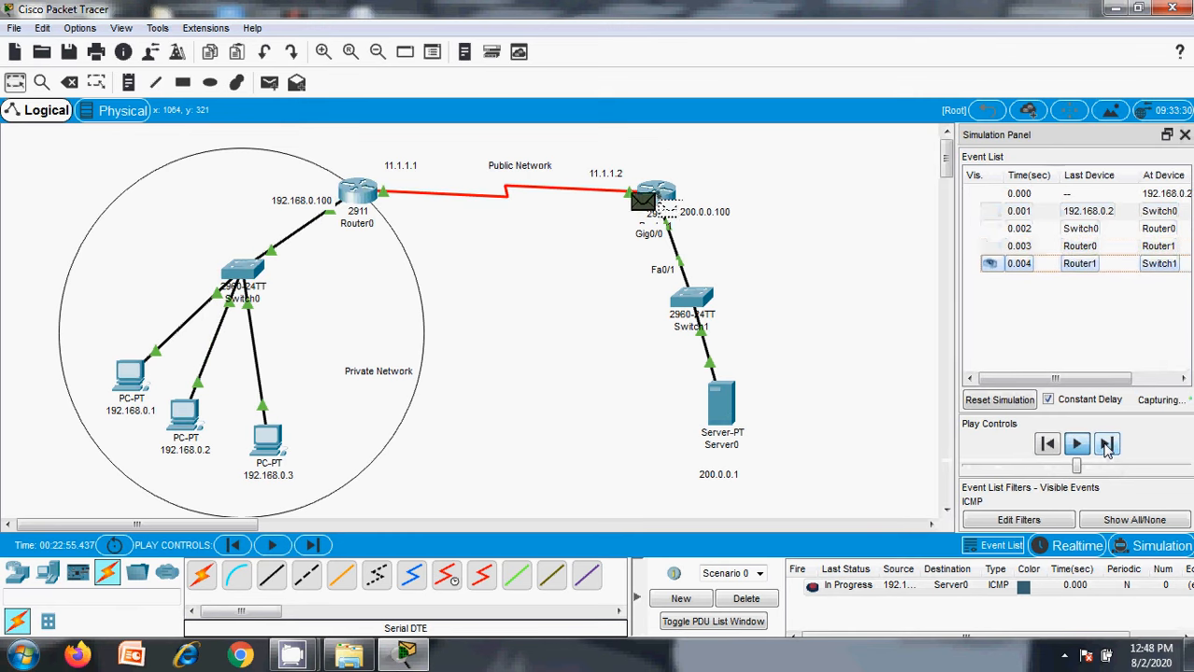
left_click(1106, 444)
left_click(1106, 444)
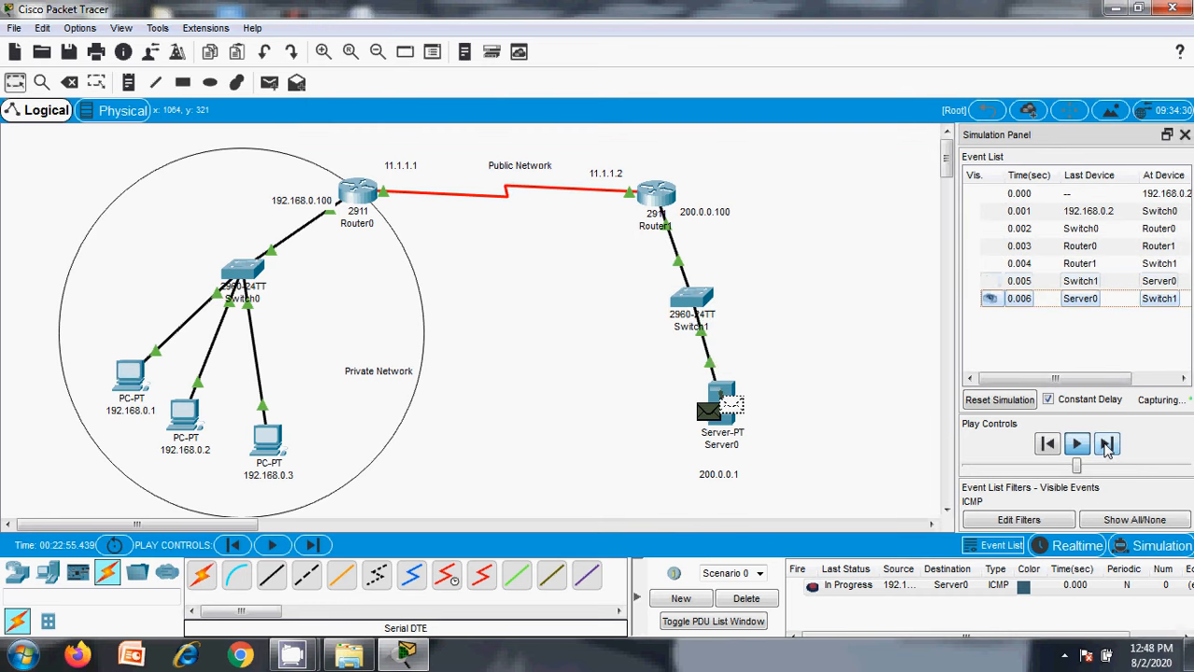
left_click(1106, 444)
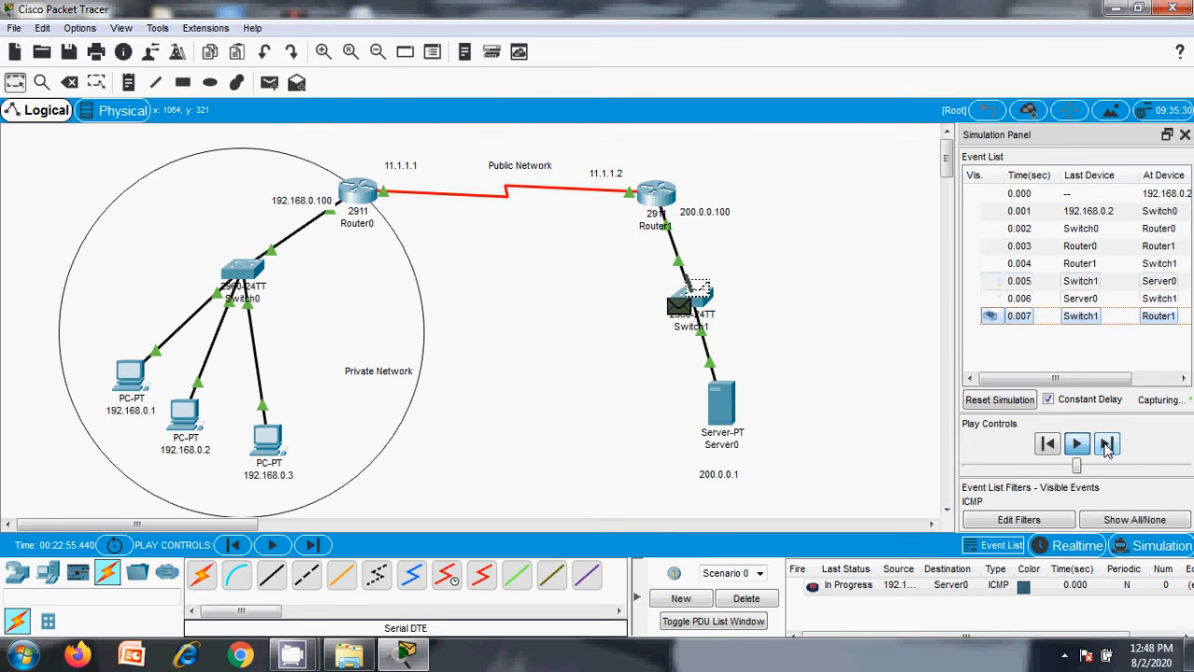
left_click(1106, 444)
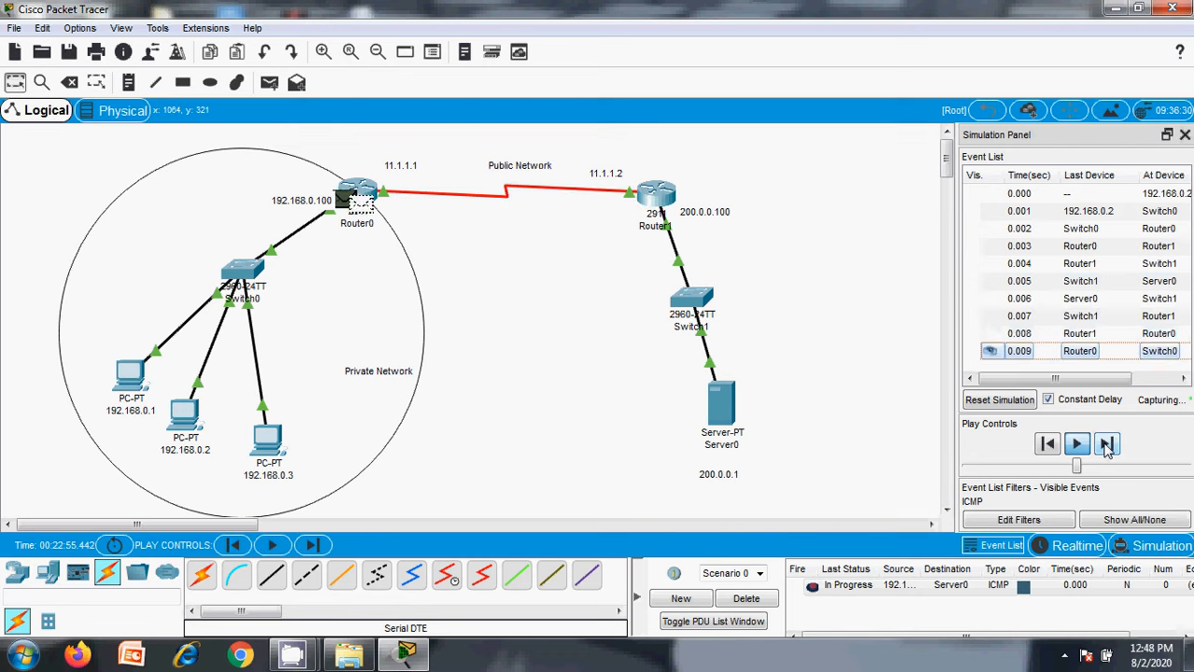
left_click(1106, 445)
left_click(1106, 445)
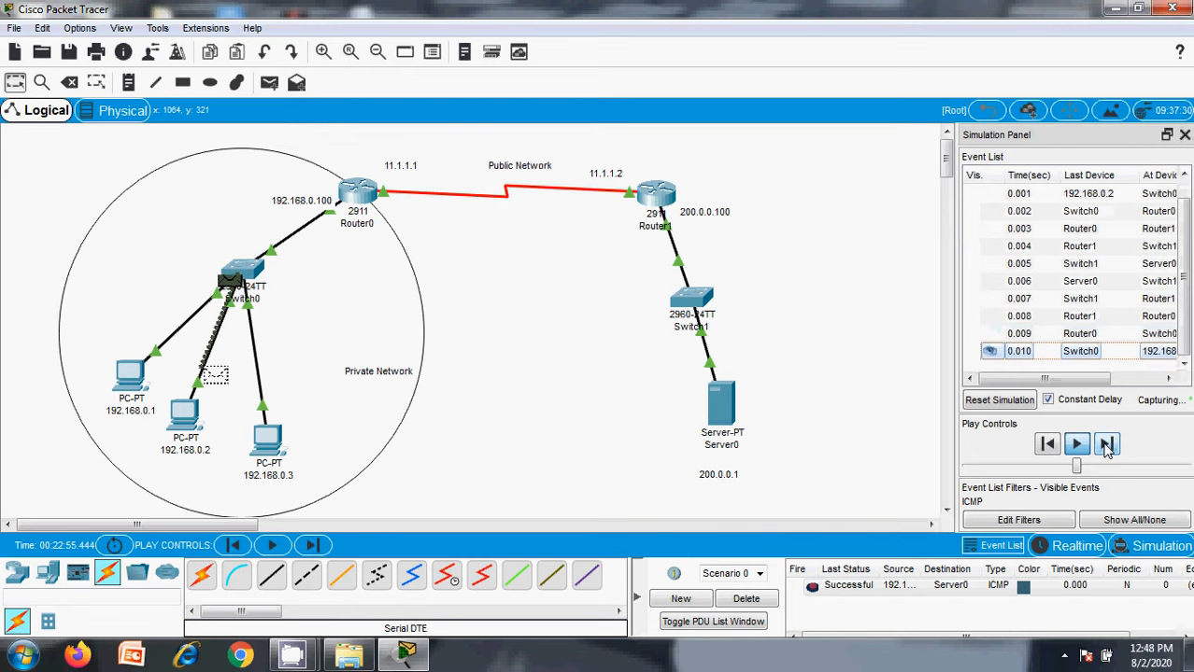
Examine the inbound and outbound IP headers of the 0.002 s PDU at Router0, and delete the scenario.
scroll(1102, 224, "up", 1)
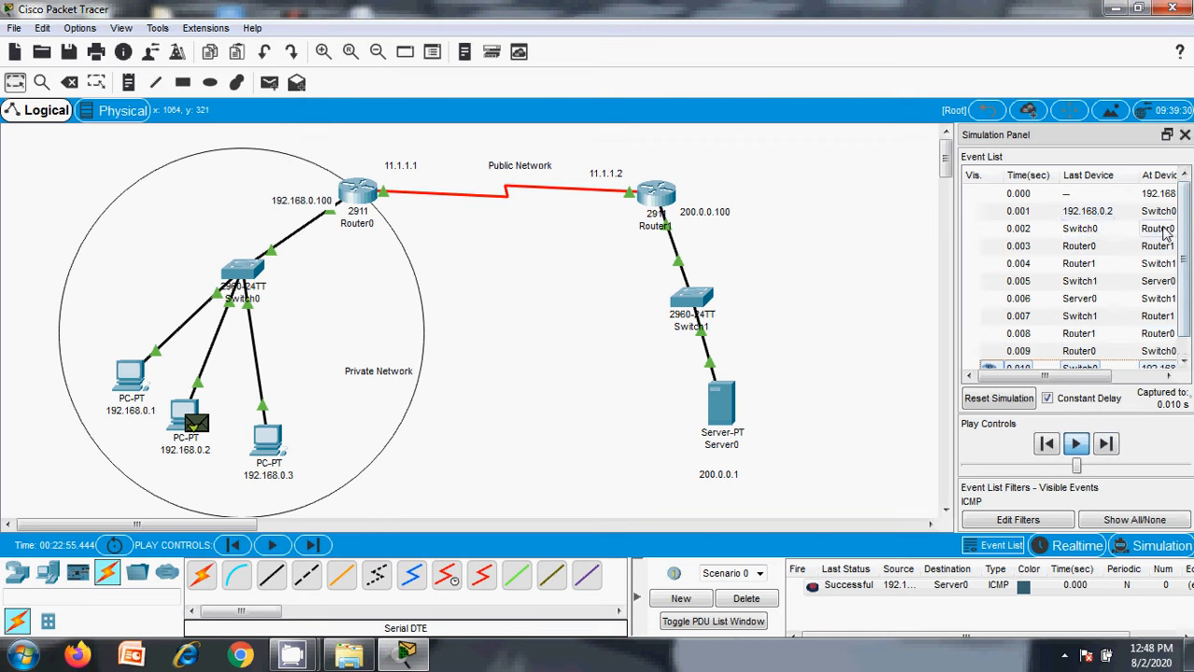
scroll(1165, 233, "down", 1)
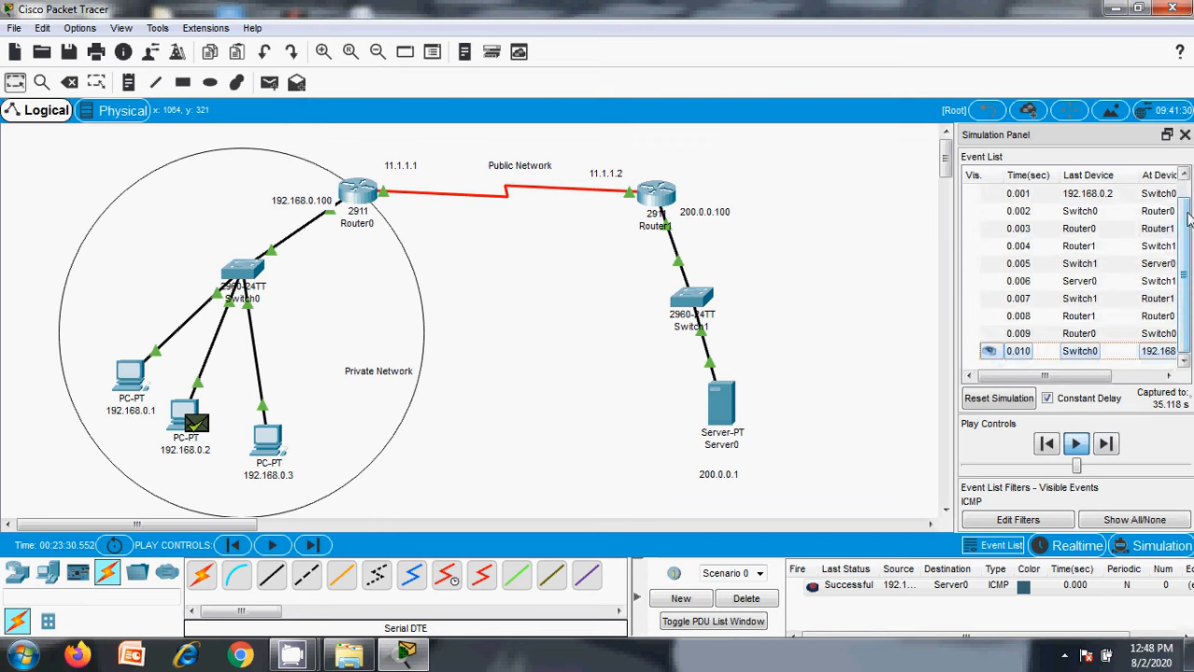
left_click(1183, 176)
left_click(1158, 233)
left_click(1184, 186)
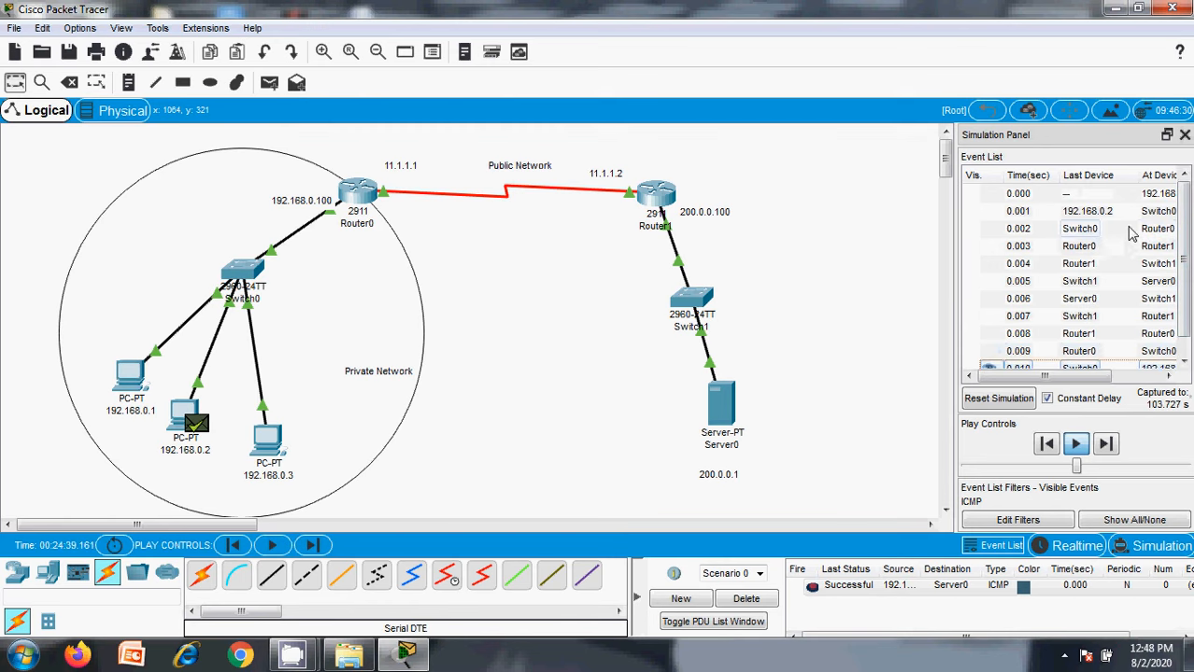
left_click(1154, 234)
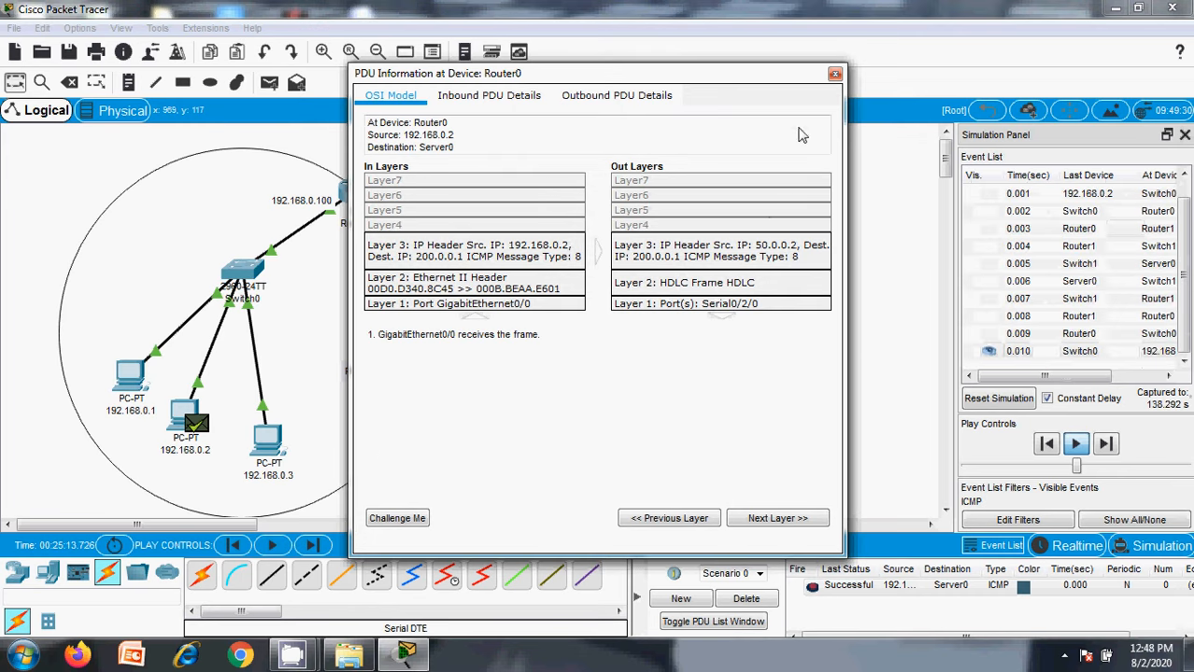
left_click(835, 76)
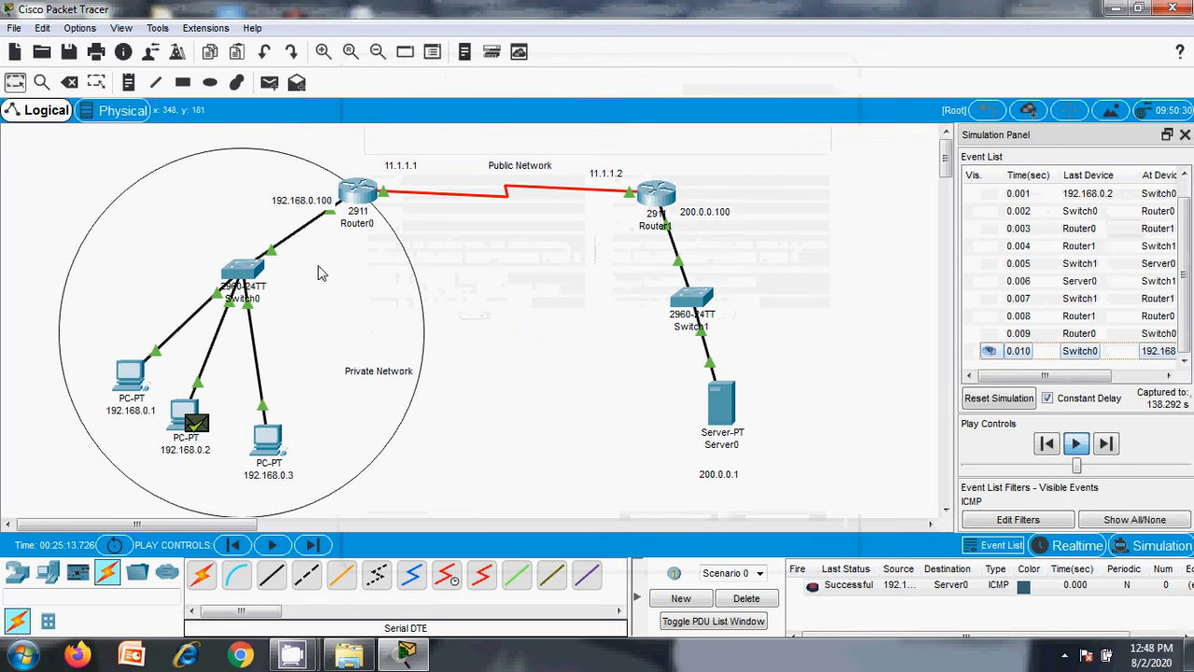
left_click(743, 599)
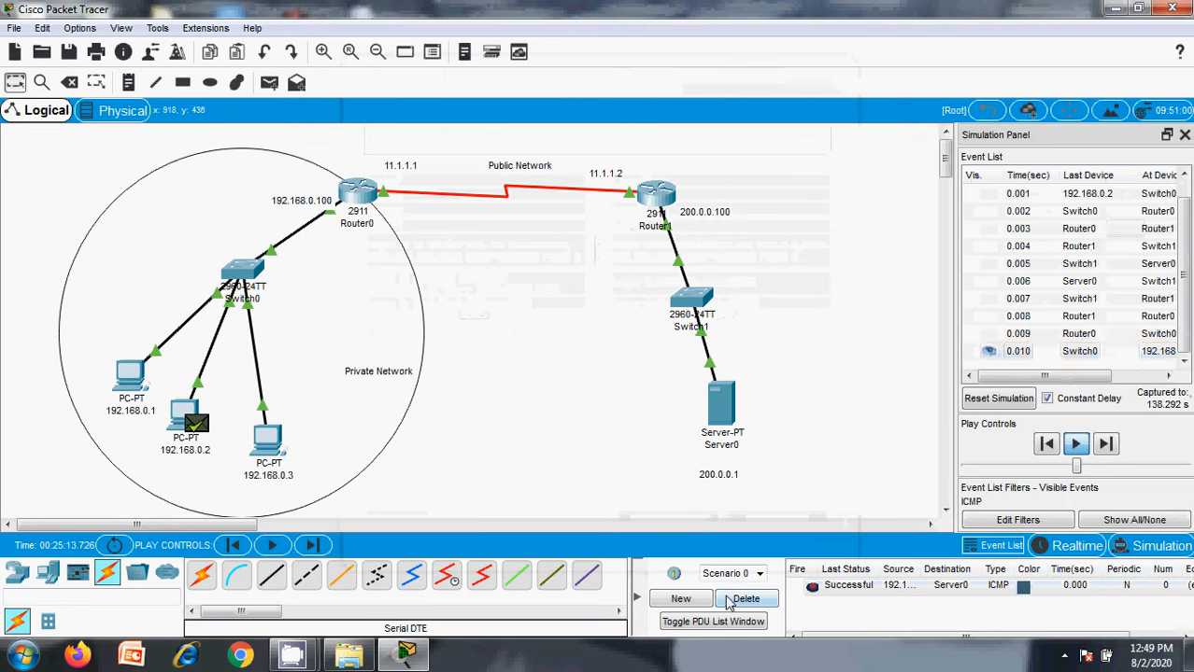
left_click(270, 83)
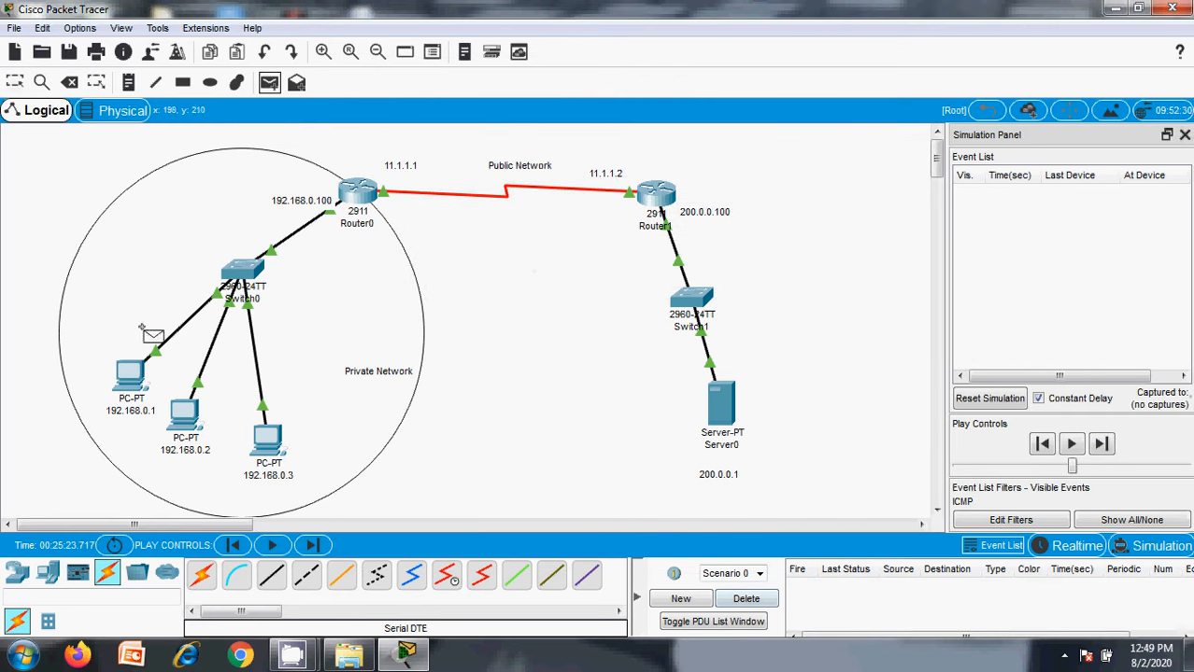
left_click(133, 376)
left_click(184, 416)
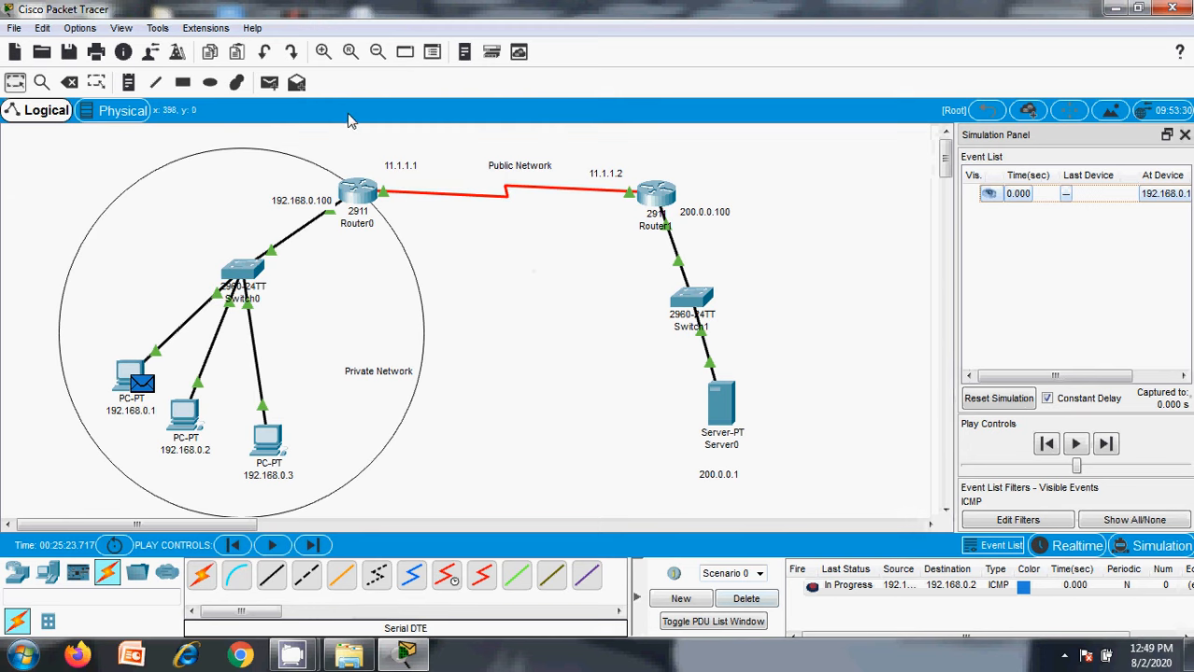
left_click(764, 603)
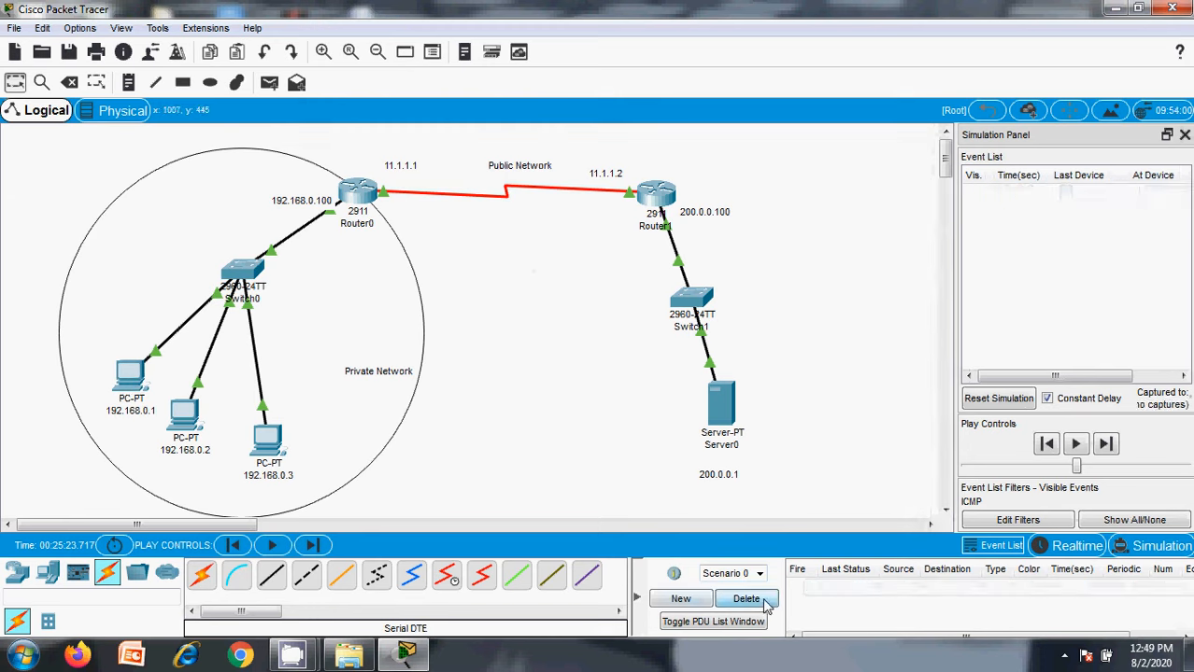
Add simple PDUs to Server0 from each of the three PCs: 192.168.0.1, 192.168.0.2 and 192.168.0.3.
left_click(269, 83)
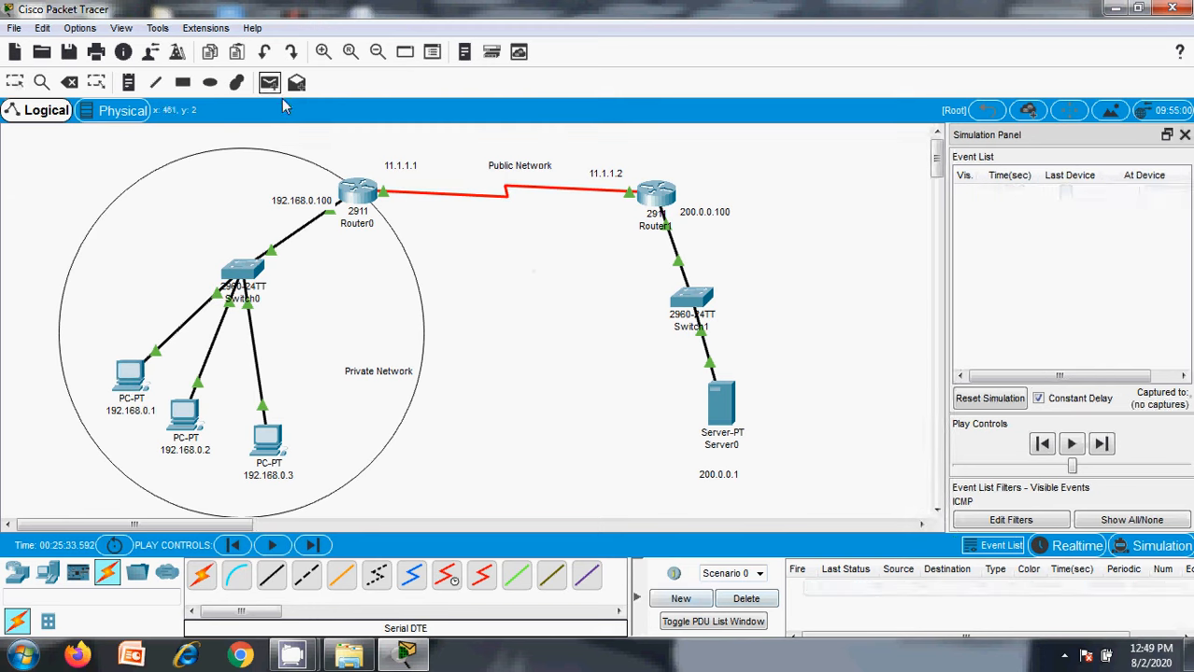
left_click(132, 377)
left_click(722, 404)
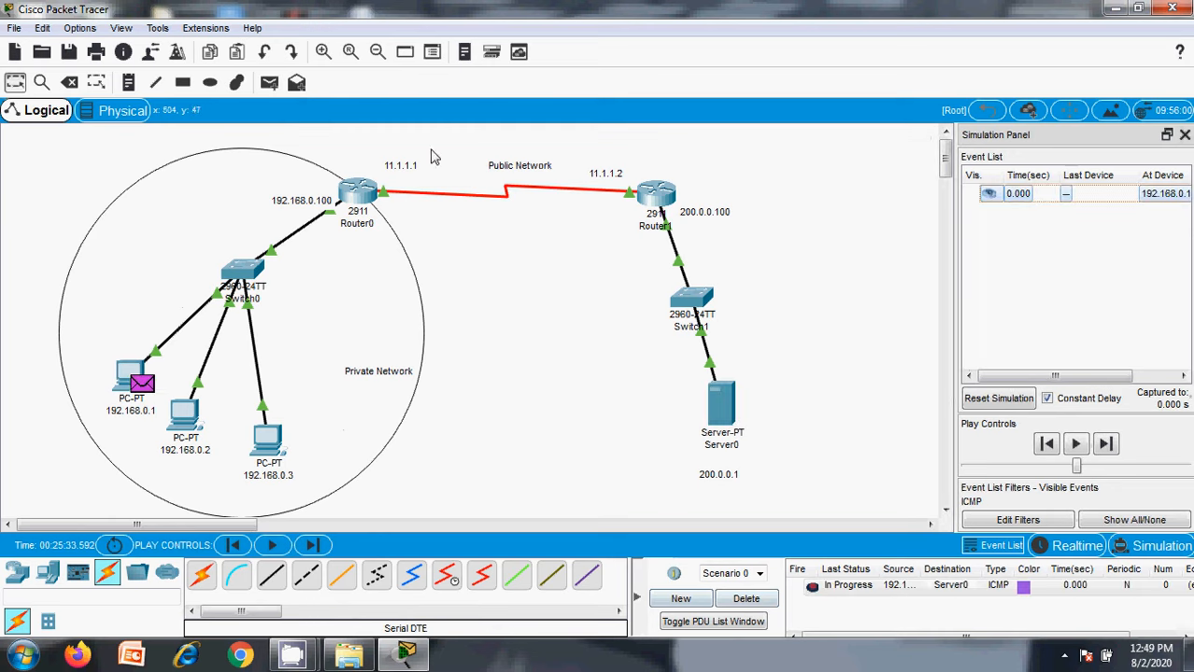
left_click(269, 83)
left_click(184, 414)
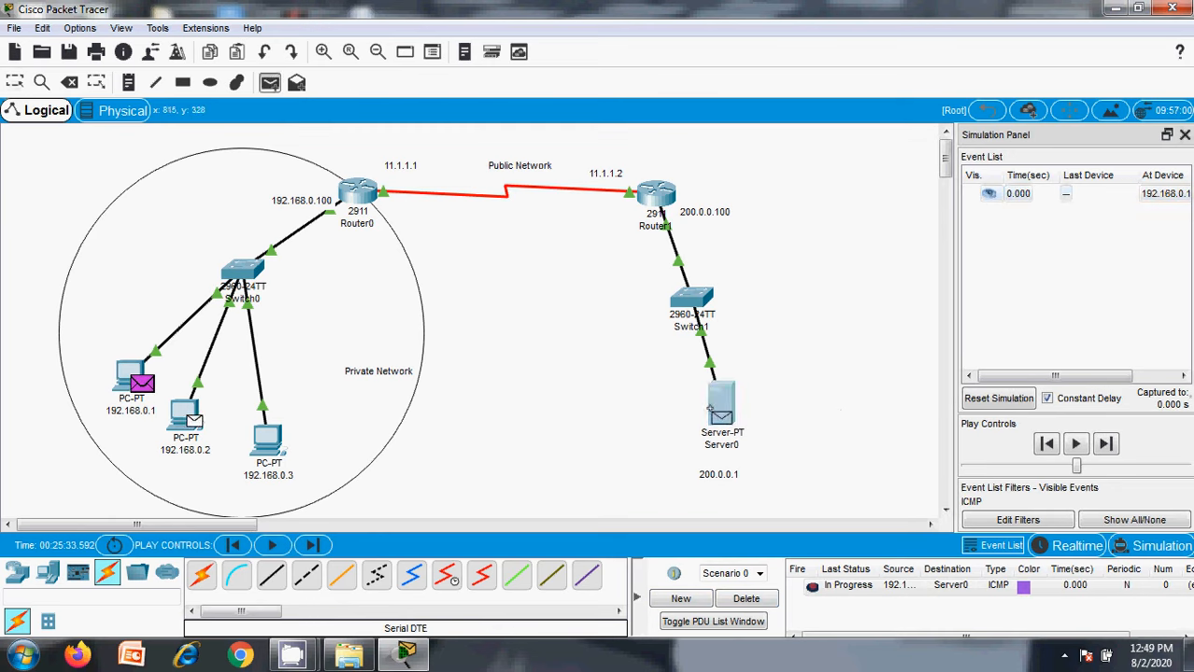
left_click(720, 407)
left_click(269, 83)
left_click(269, 441)
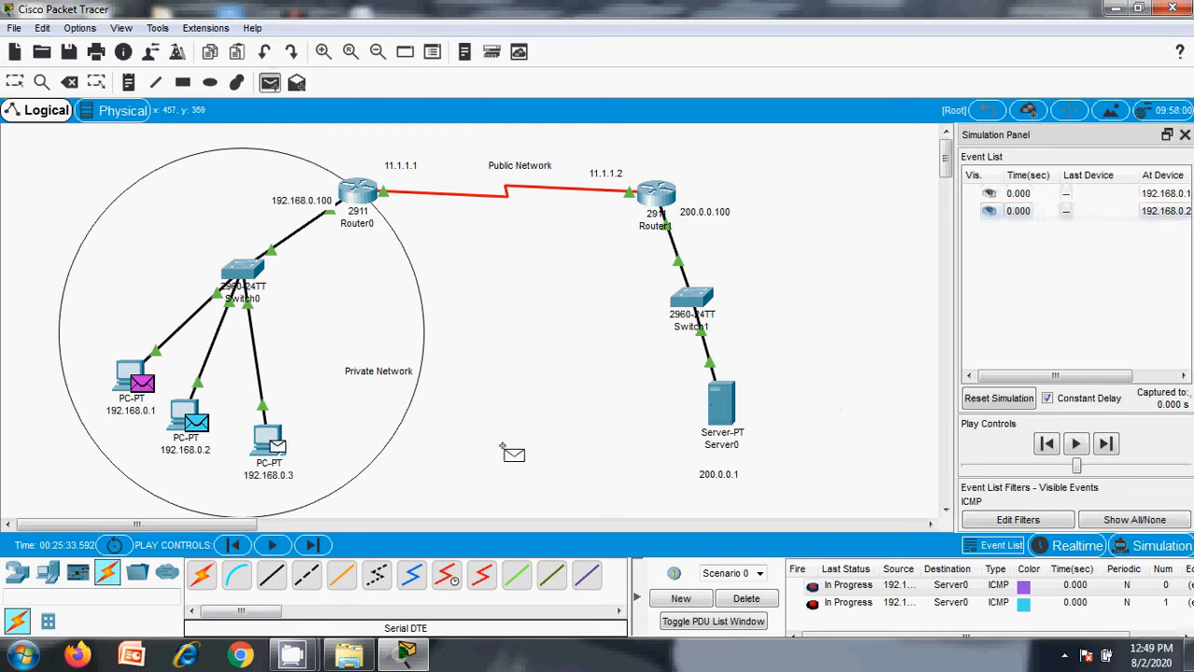
left_click(716, 410)
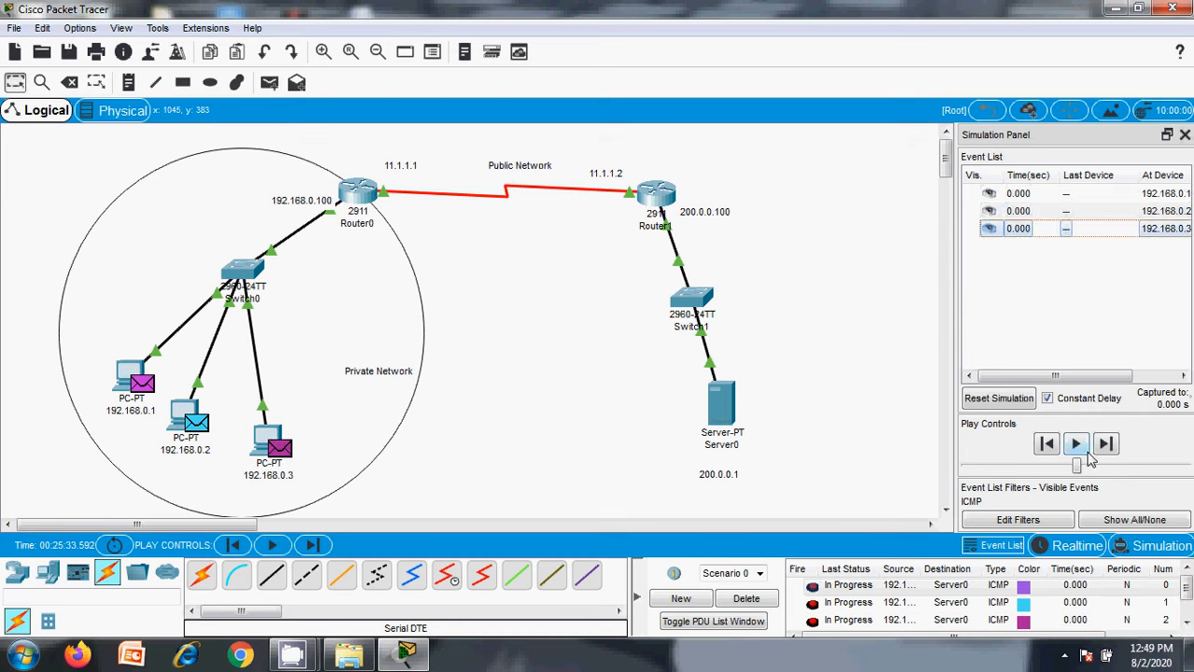
Play the simulation and step the three PDUs hop by hop to Server0 and back to their source PCs.
left_click(1084, 448)
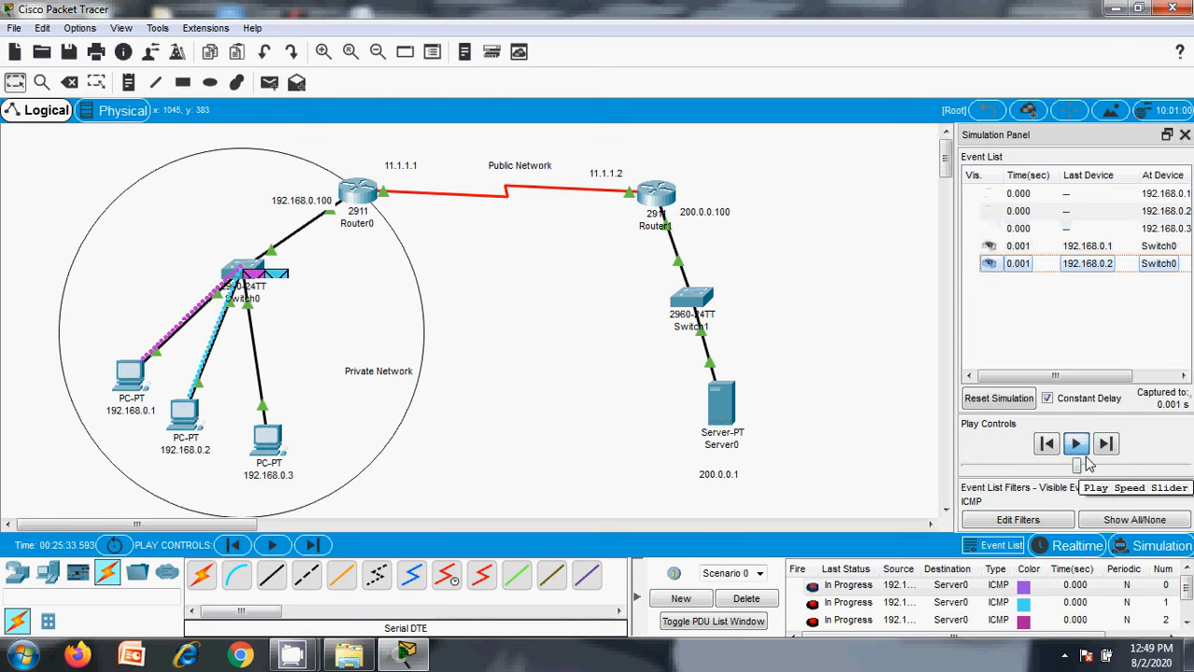
left_click(1106, 444)
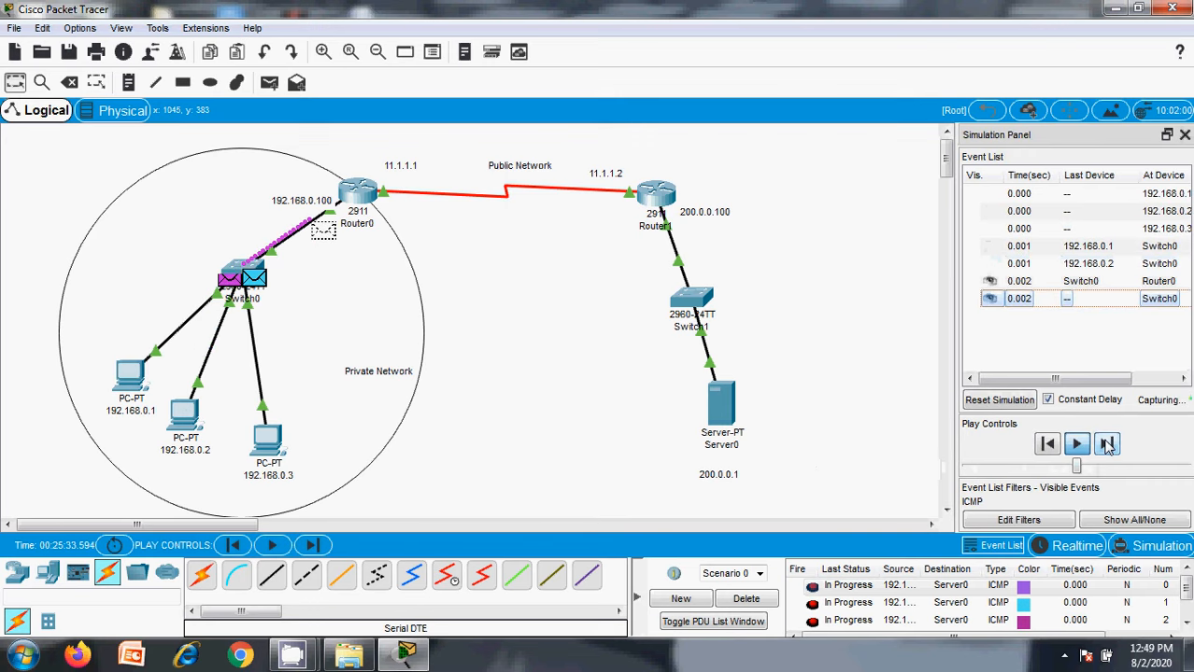
left_click(1106, 444)
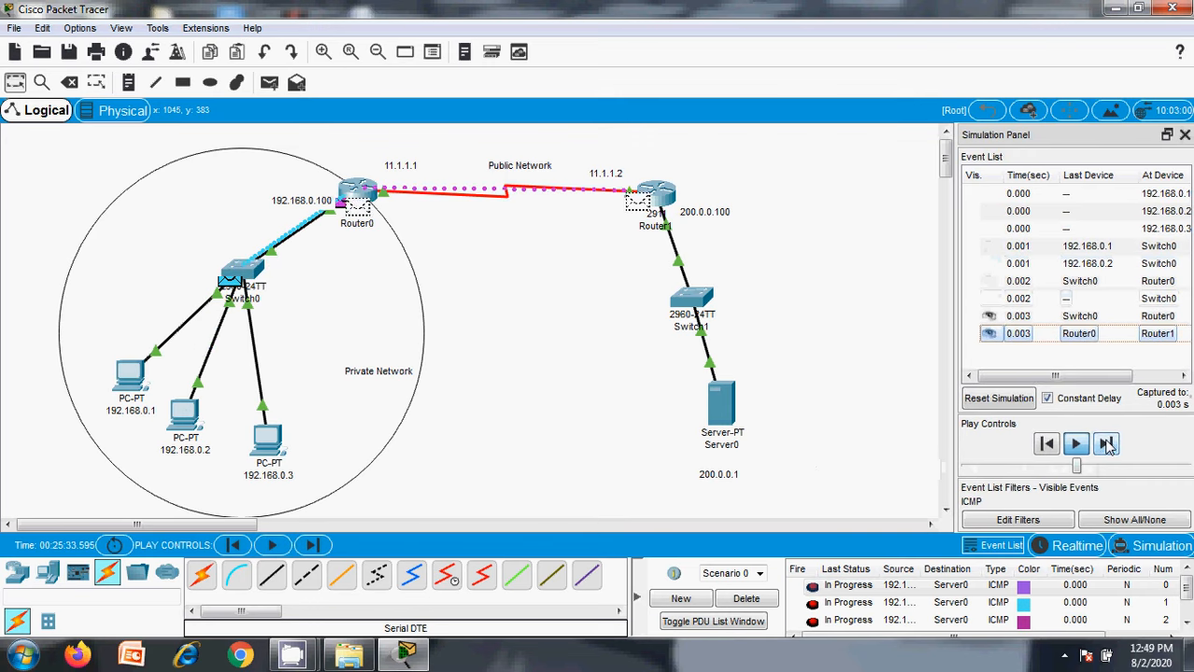
left_click(1106, 445)
left_click(1106, 445)
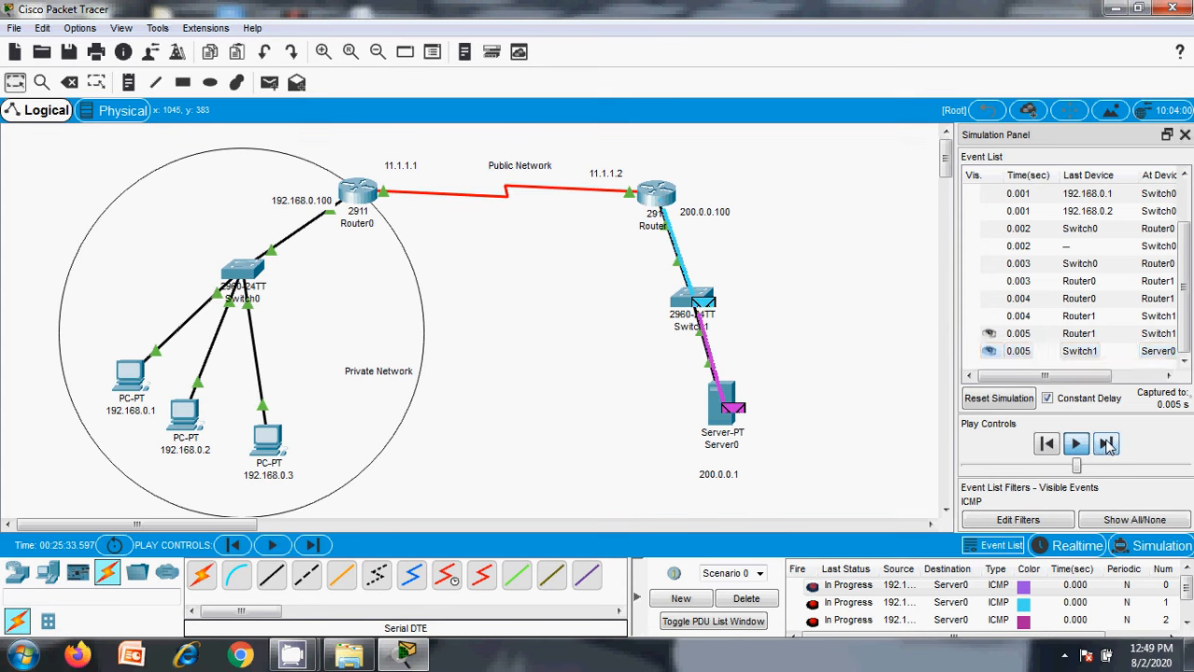
left_click(1106, 445)
left_click(1106, 444)
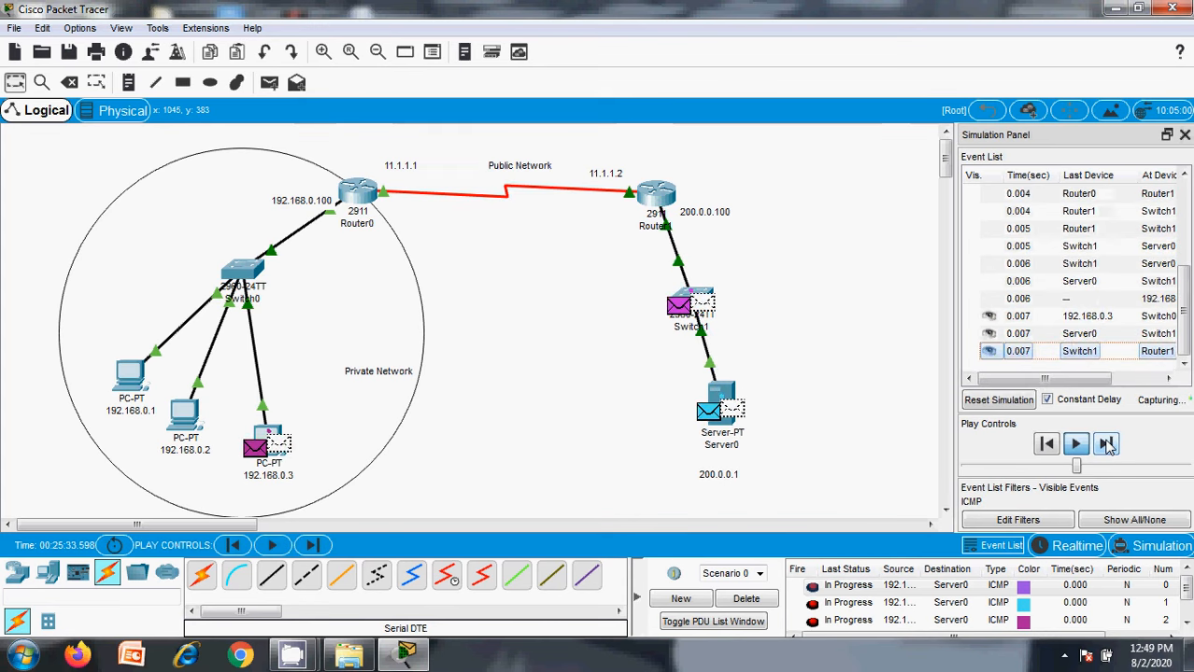
left_click(1106, 445)
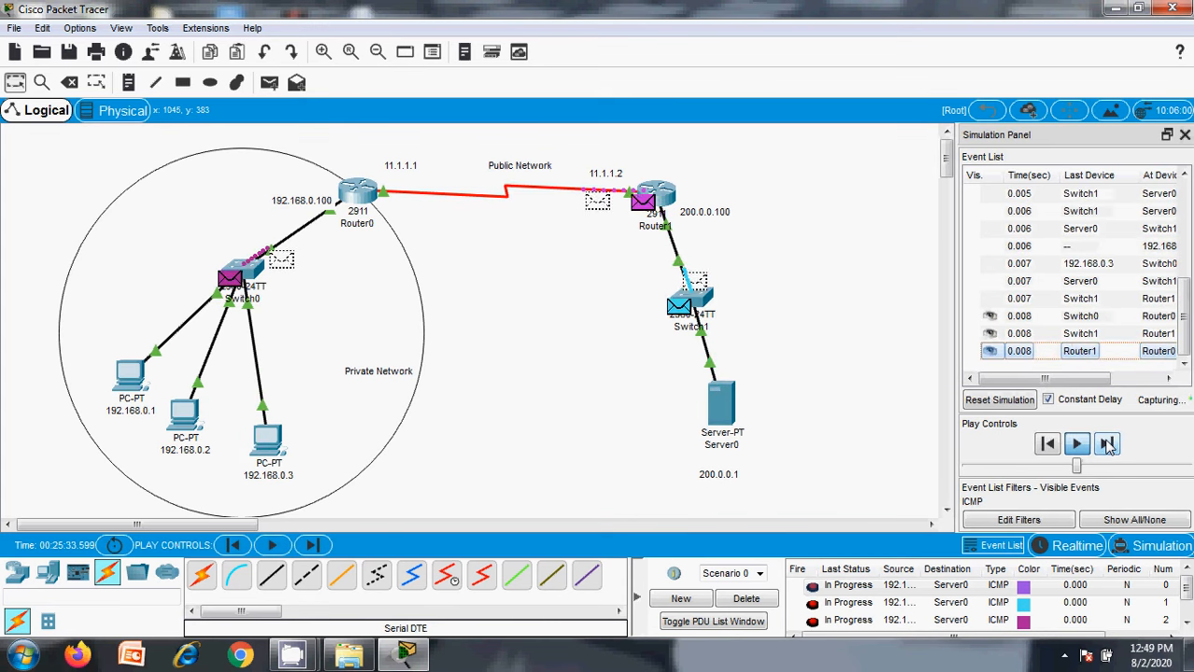
left_click(1106, 444)
left_click(1106, 445)
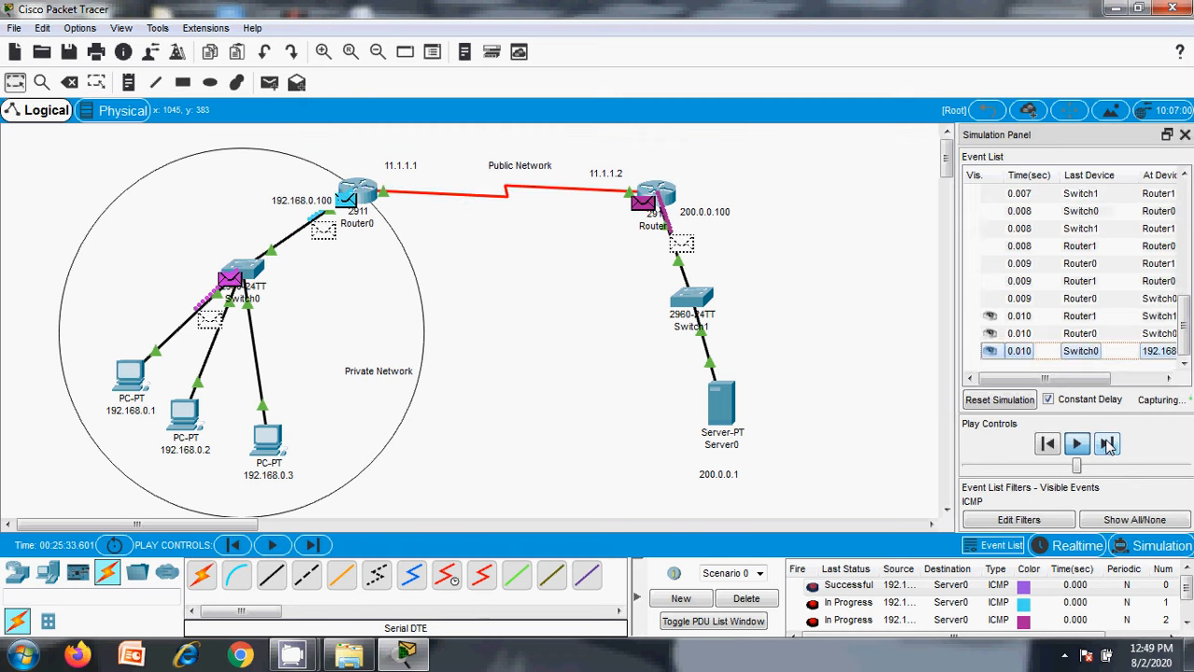
left_click(1106, 444)
left_click(1106, 444)
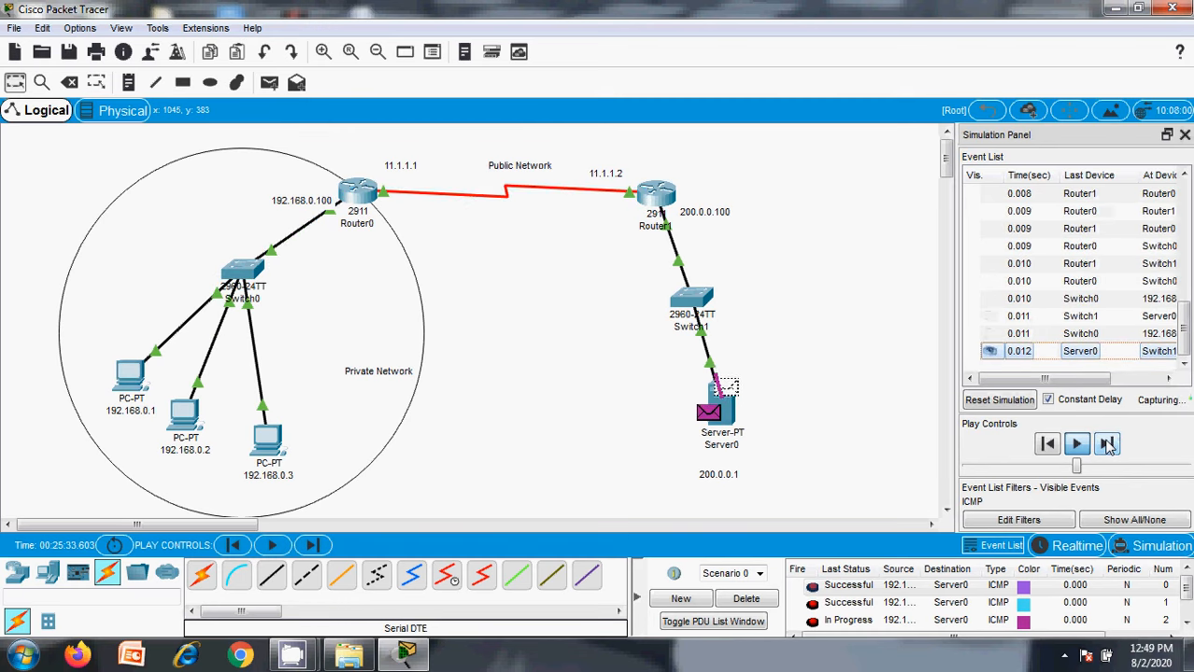
left_click(1106, 445)
left_click(1106, 445)
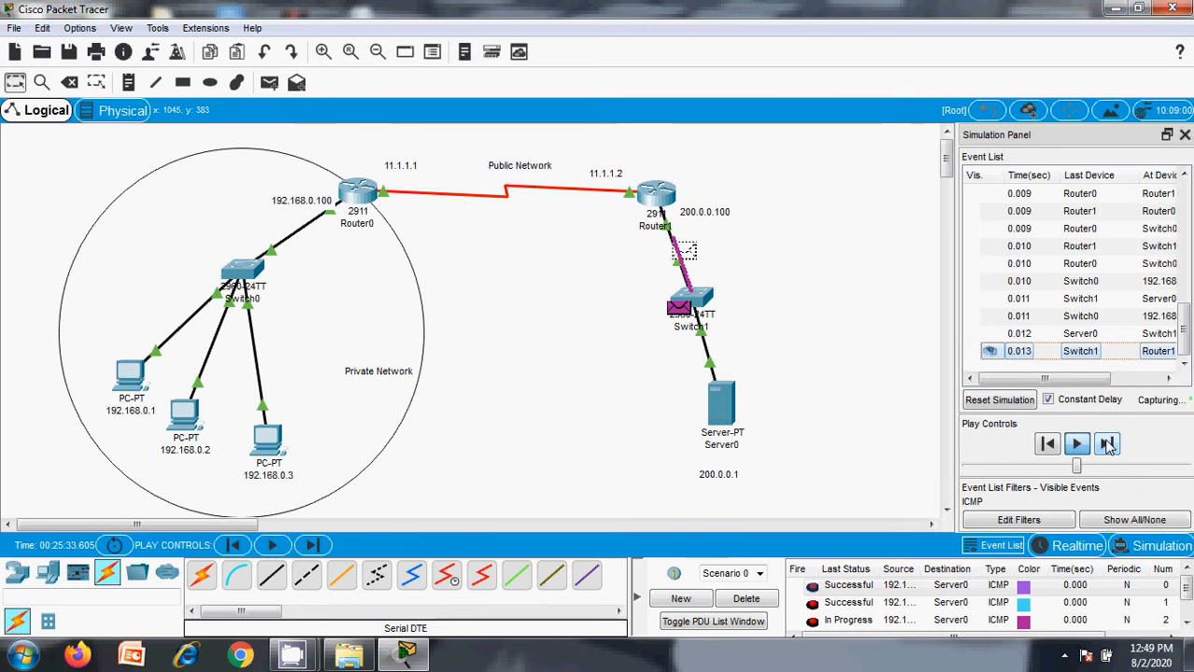
left_click(1106, 444)
left_click(1106, 445)
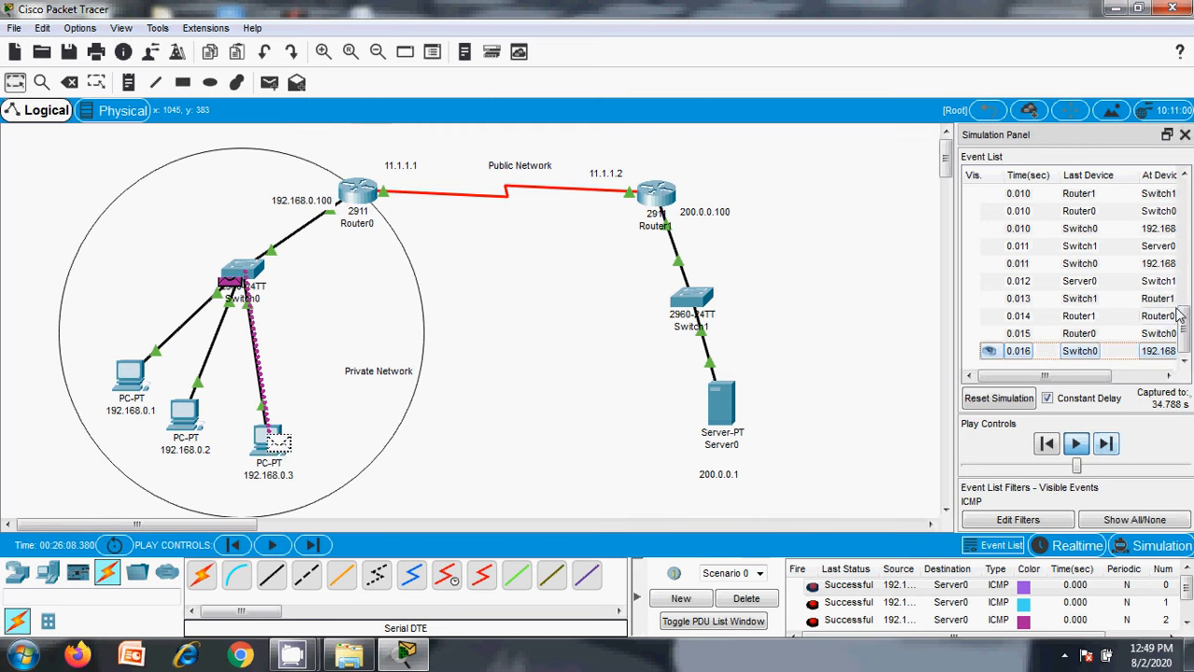
left_click(1106, 445)
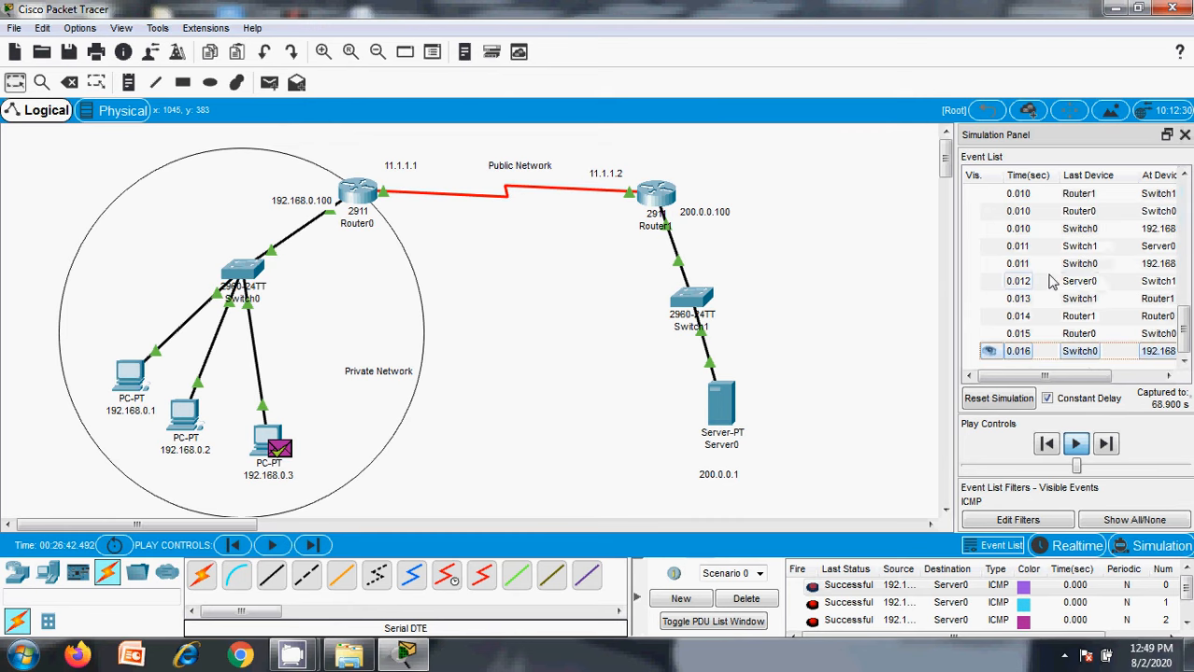
Examine the inbound and outbound Layer 3 IP headers of the 192.168.0.1 PC's 0.002 s PDU at Router0.
scroll(1182, 339, "up", 10)
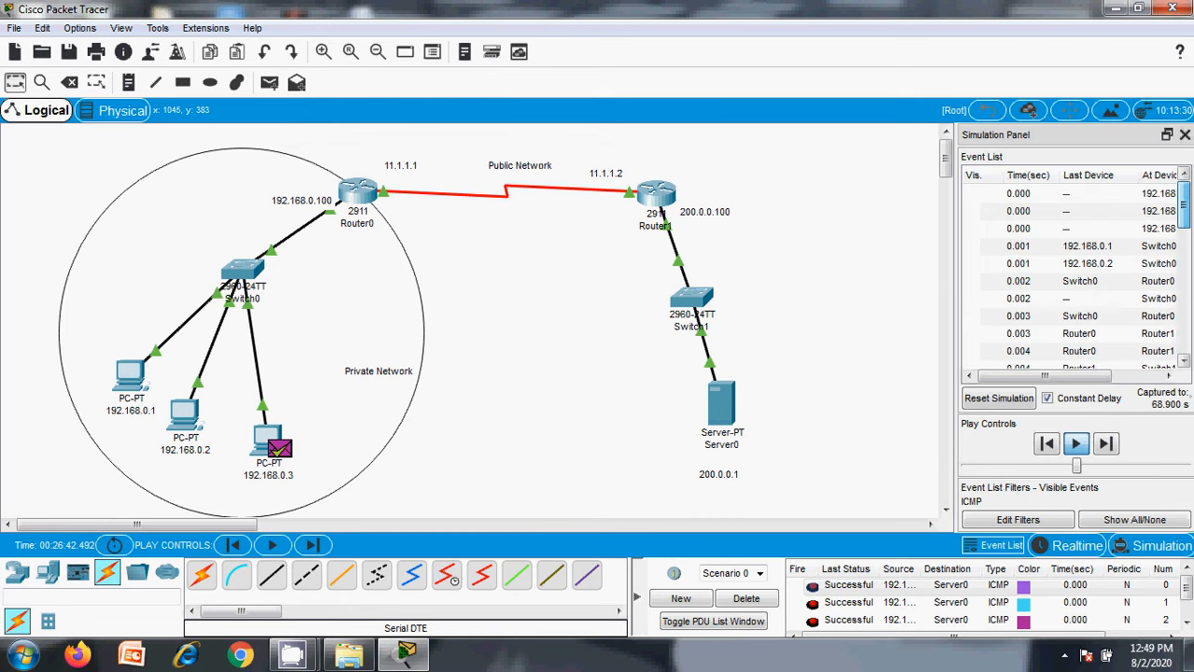
left_click(1082, 282)
left_click(1007, 283)
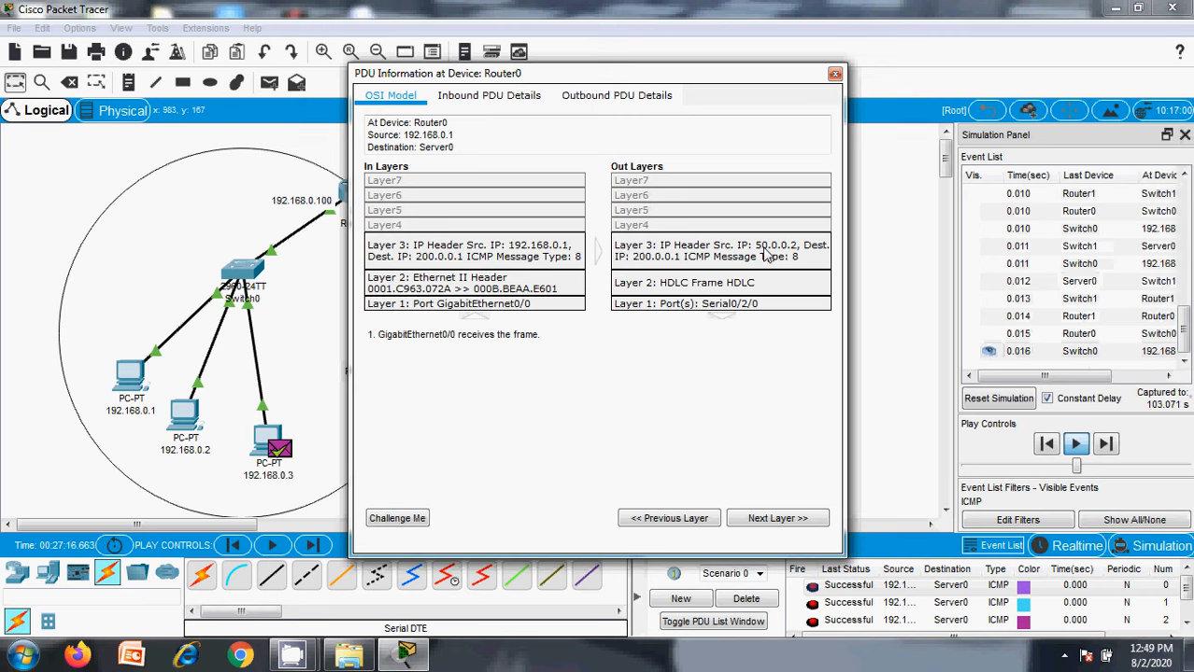
left_click(838, 76)
Examine the inbound and outbound Layer 3 IP headers of the 192.168.0.2 PC's 0.003 s PDU at Router0.
left_click_drag(1185, 327, 1187, 210)
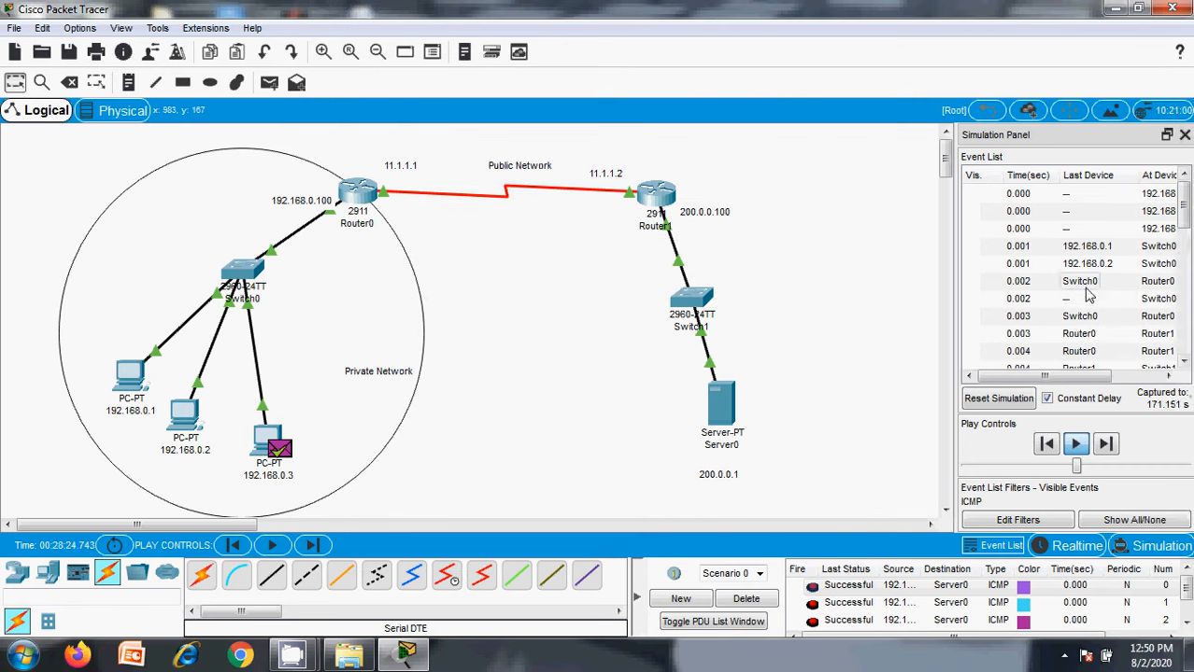
left_click(1093, 318)
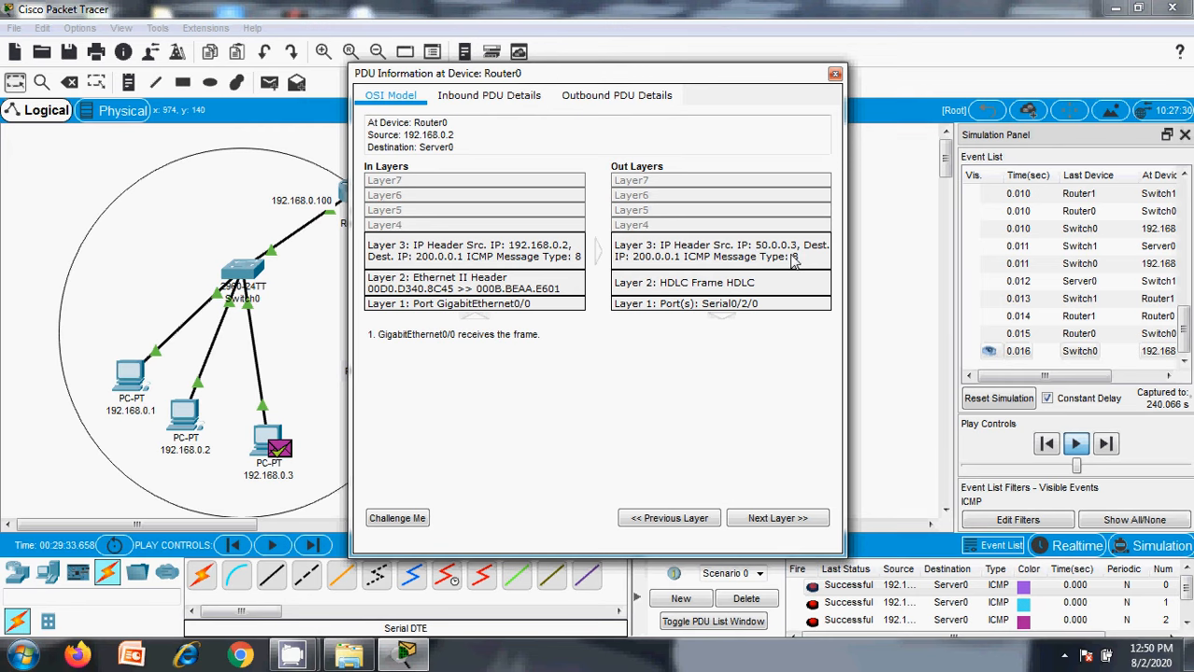
left_click(834, 73)
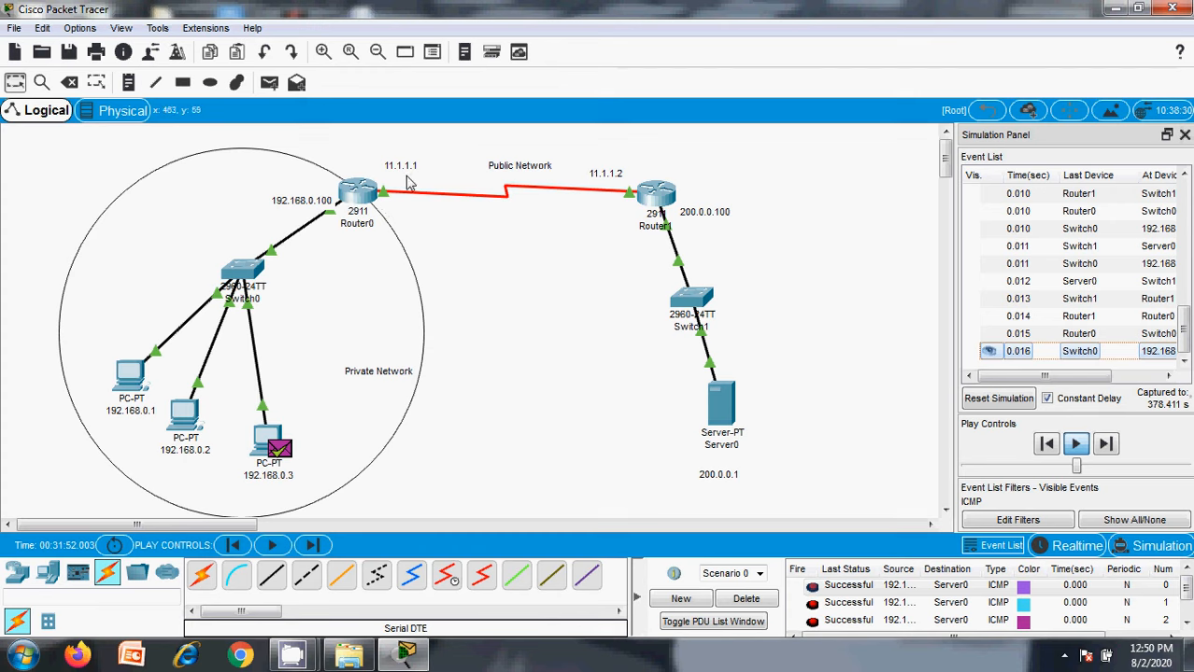
mouse_move(291, 654)
left_click(276, 627)
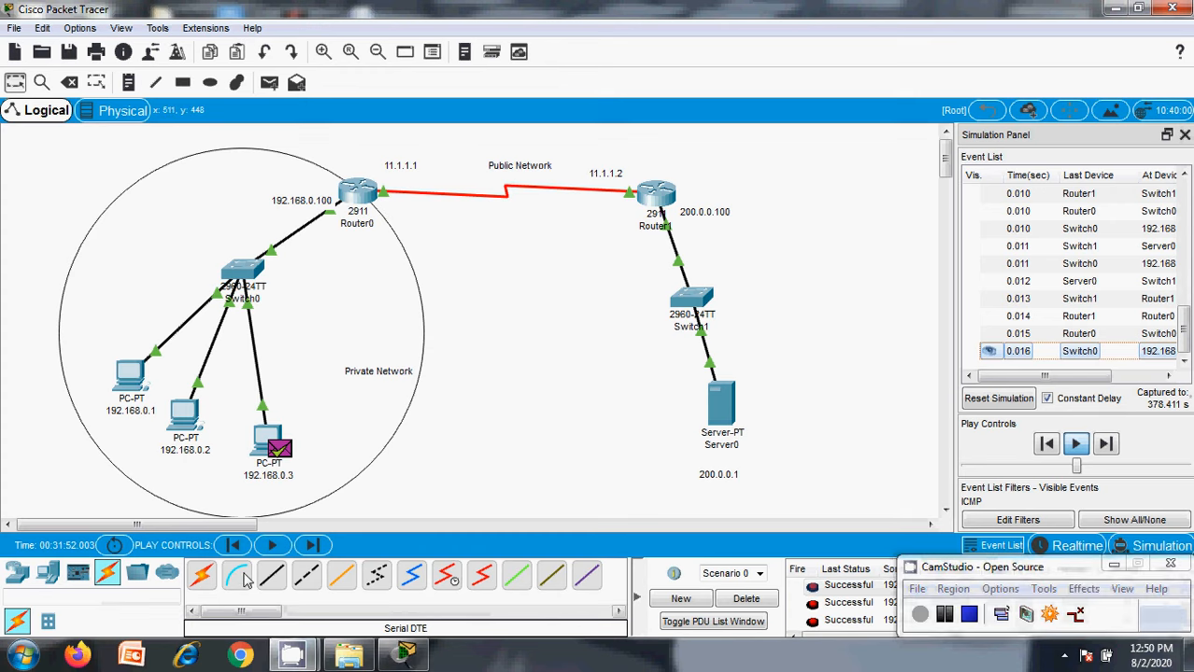